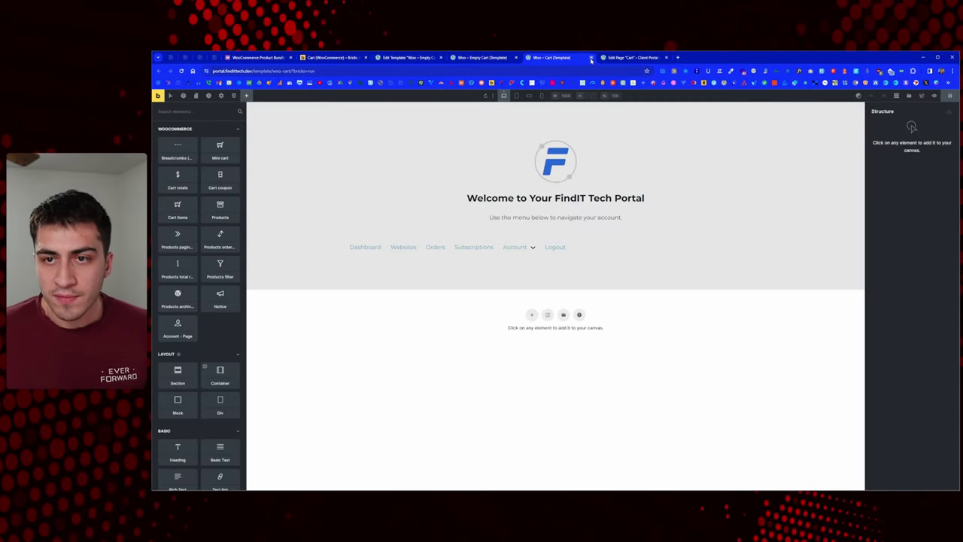
# Close the Woo – Cart template in the builder and keep the Cart page editor open
pyautogui.click(591, 58)
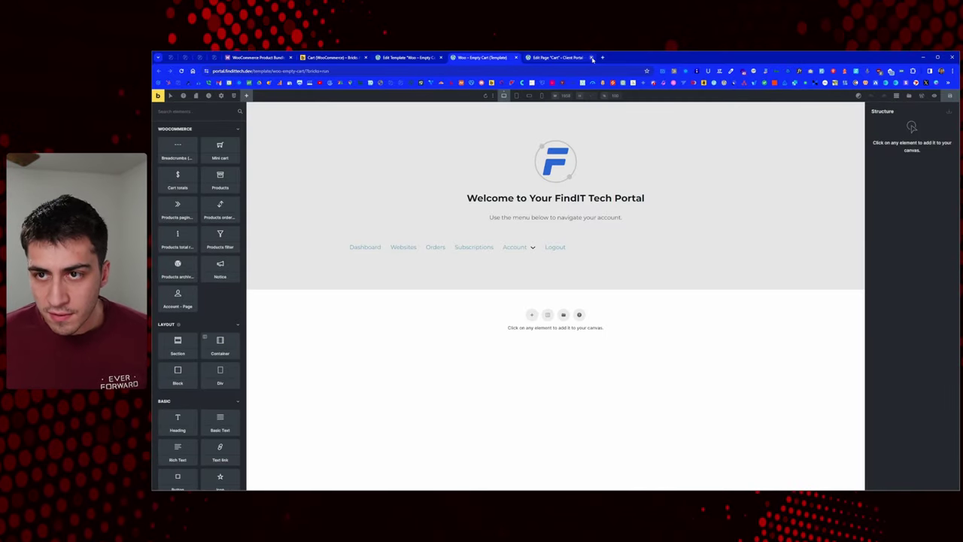
pyautogui.click(591, 58)
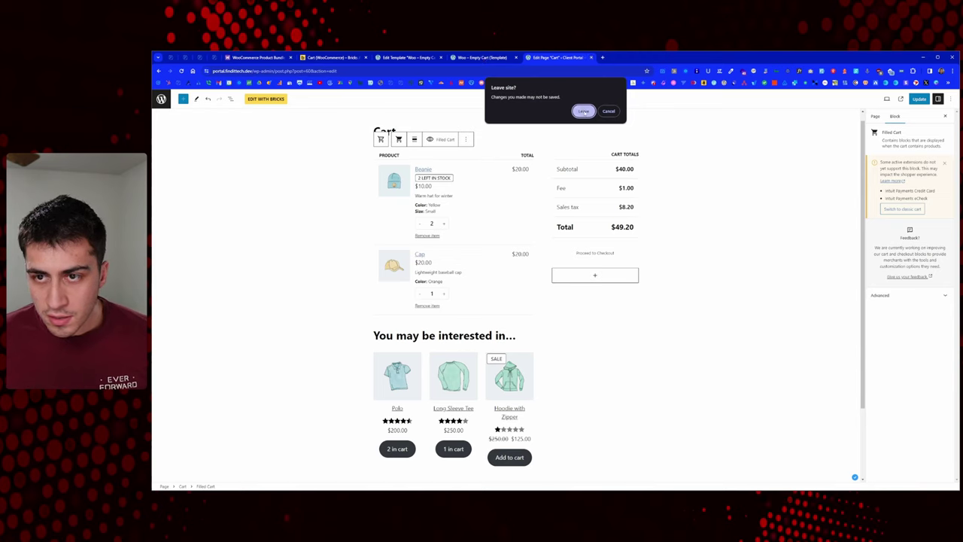
pyautogui.click(608, 111)
# Delete the entire Cart block, including its filled and empty cart parts, from the Cart page
pyautogui.click(325, 148)
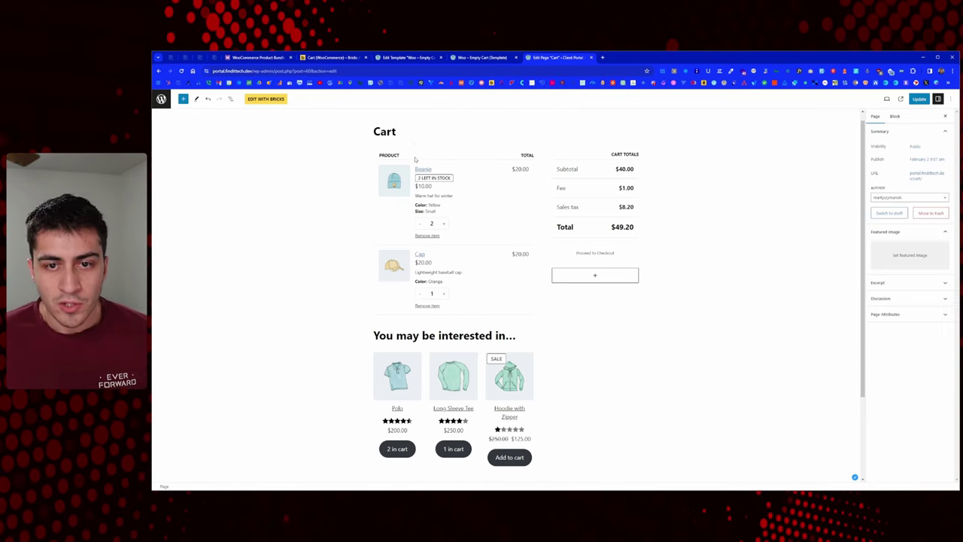
pyautogui.click(408, 165)
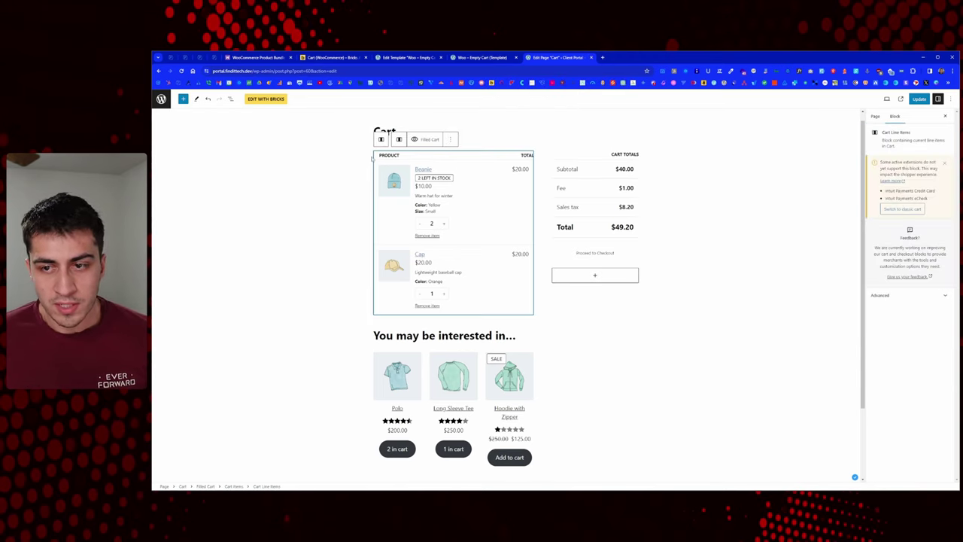
pyautogui.click(230, 98)
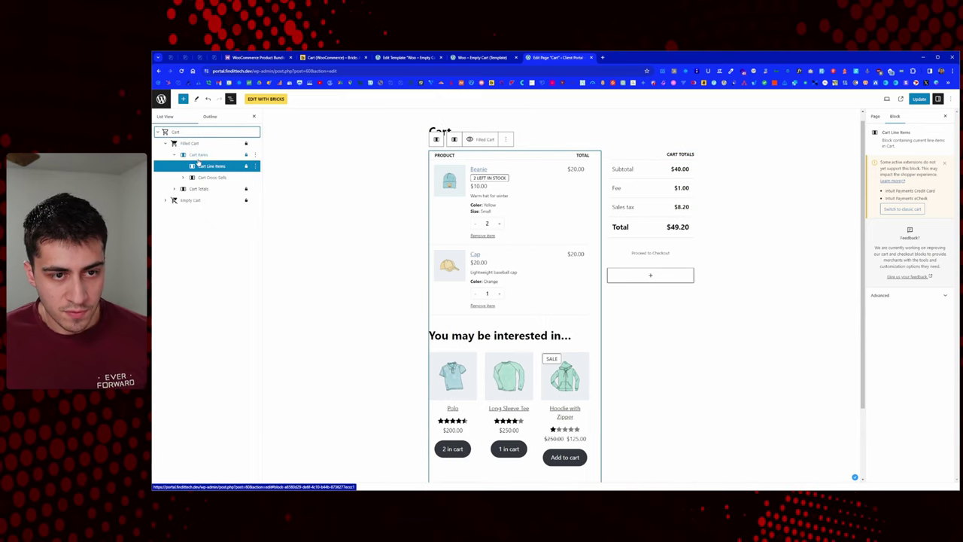
pyautogui.click(255, 133)
pyautogui.click(276, 228)
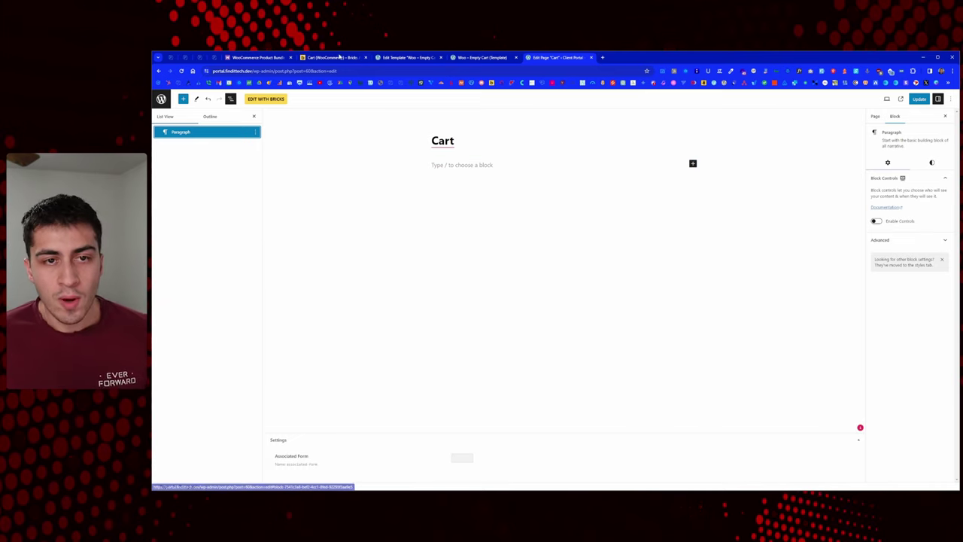
# Copy the [woocommerce_cart] shortcode from the Bricks Cart (WooCommerce) article and return to the Cart page editor
pyautogui.click(324, 58)
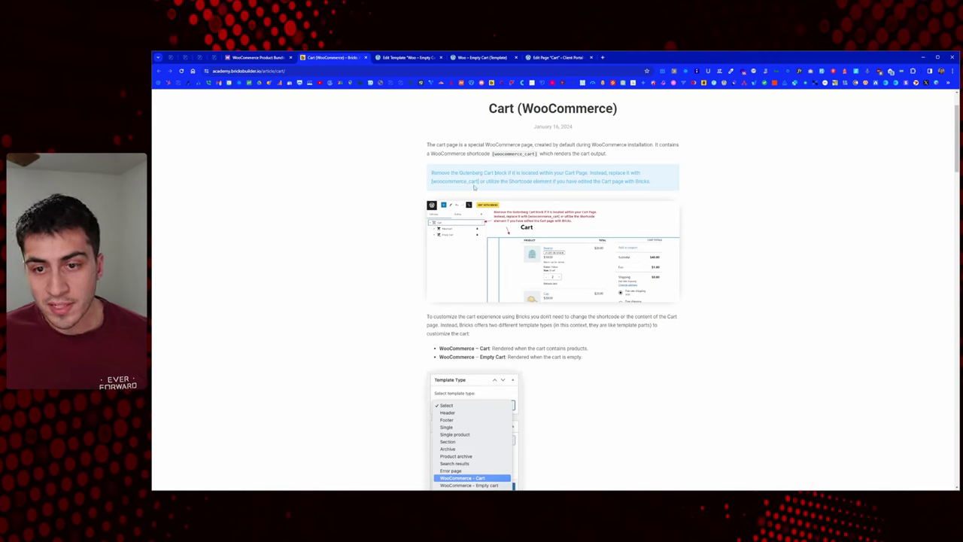
pyautogui.moveTo(478, 182); pyautogui.dragTo(430, 185)
pyautogui.hotkey('ctrl', 'c')
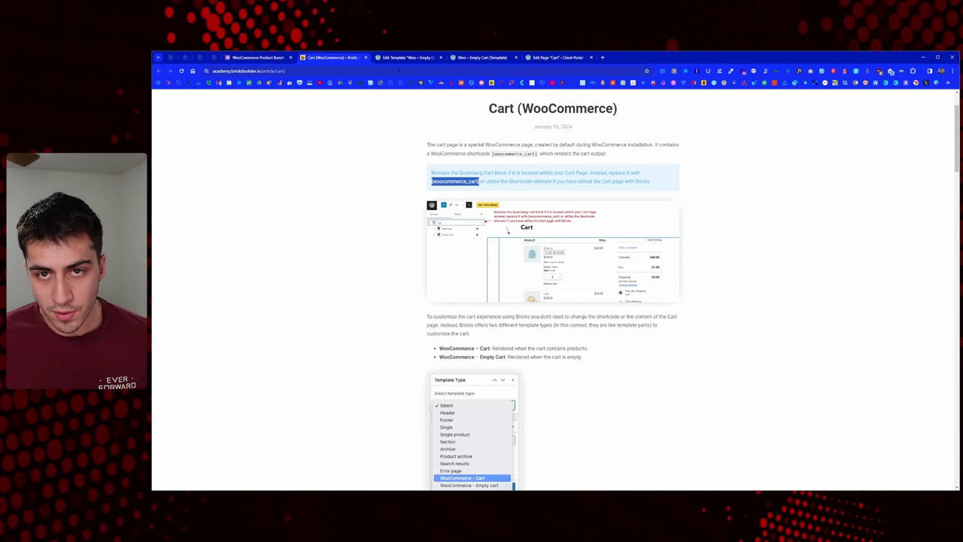
pyautogui.hotkey('ctrl', 'Tab')
pyautogui.hotkey('ctrl', 'Tab')
pyautogui.hotkey('ctrl', 'Tab')
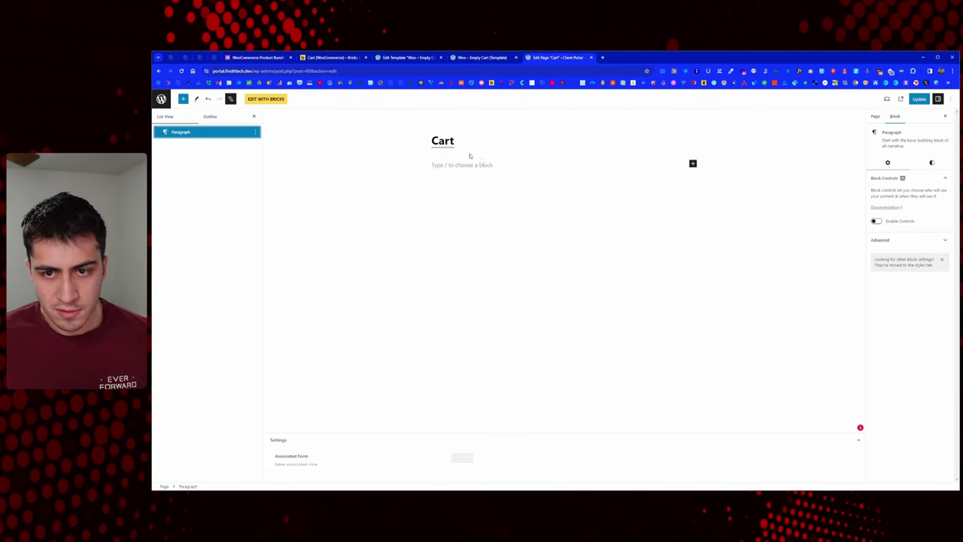
# Paste [woocommerce_cart] as unformatted text into the empty paragraph of the Cart page and update the page
pyautogui.click(469, 163)
pyautogui.hotkey('ctrl', 'v')
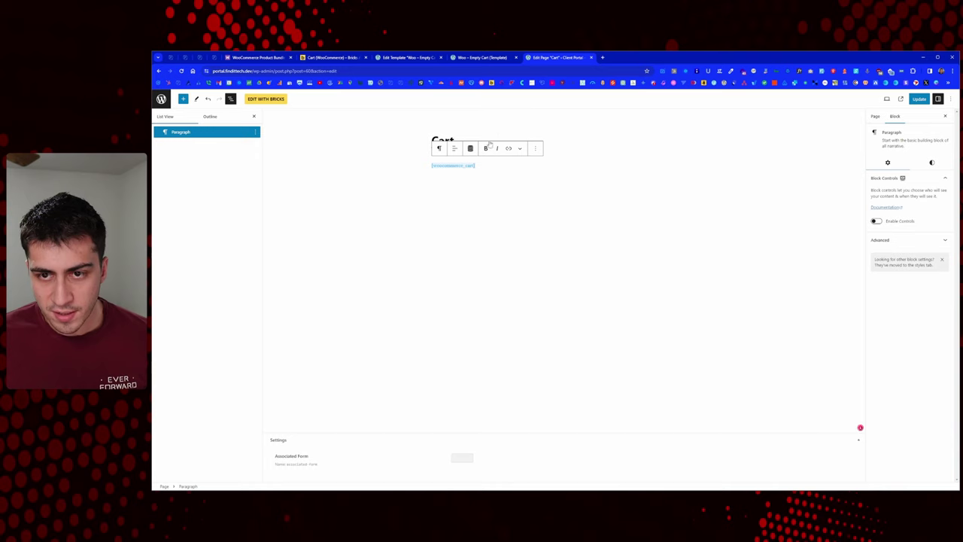
pyautogui.hotkey('ctrl', 'z')
pyautogui.hotkey('ctrl', 'v')
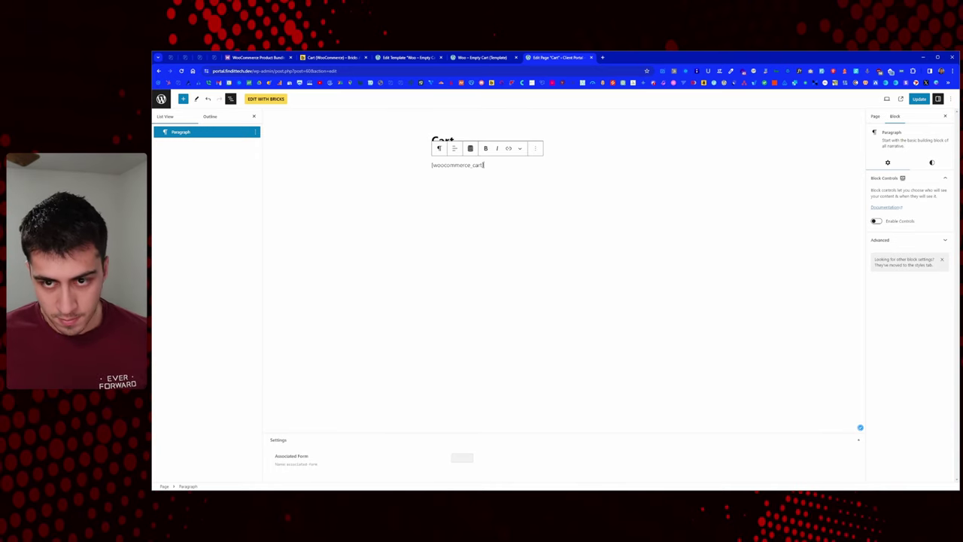
pyautogui.click(507, 133)
pyautogui.click(921, 98)
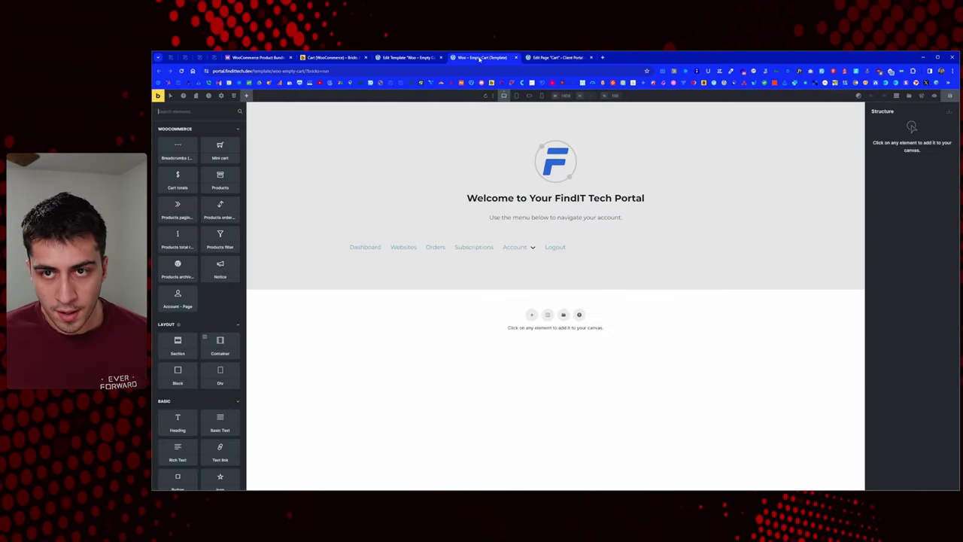
pyautogui.click(477, 58)
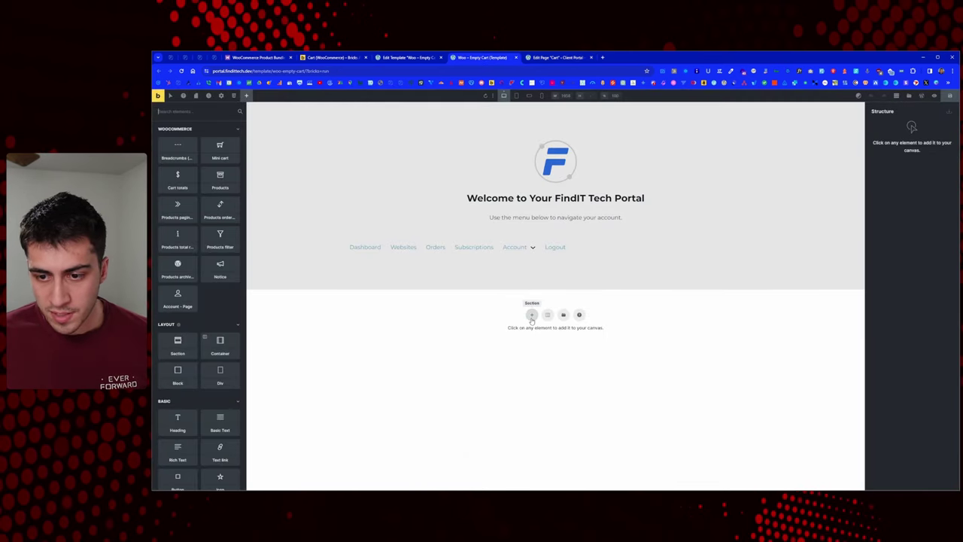
pyautogui.click(531, 314)
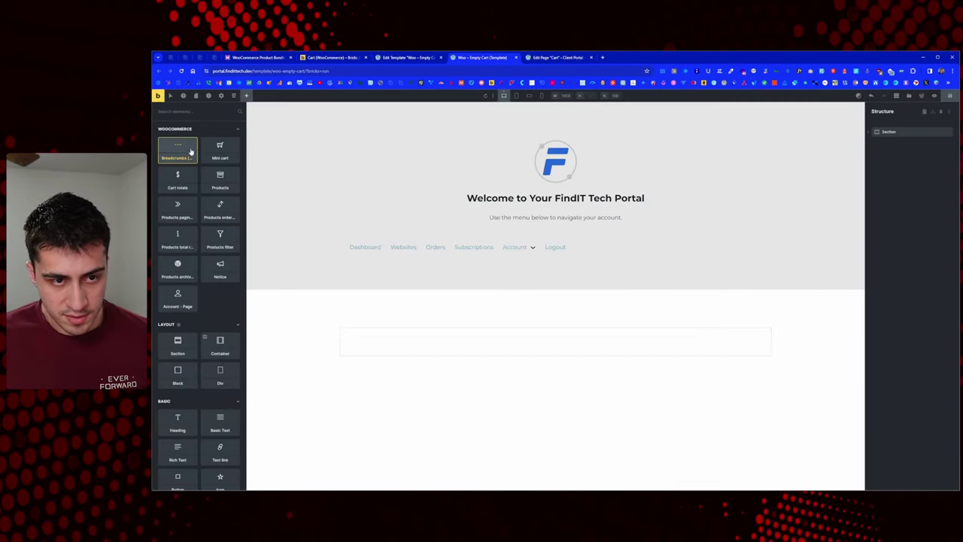
pyautogui.click(946, 132)
pyautogui.click(554, 57)
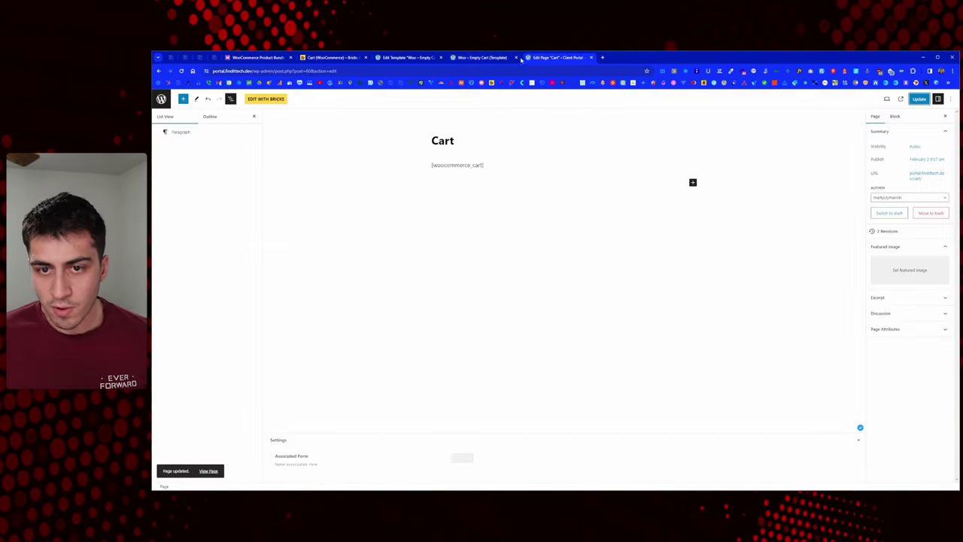
pyautogui.click(481, 58)
pyautogui.click(406, 58)
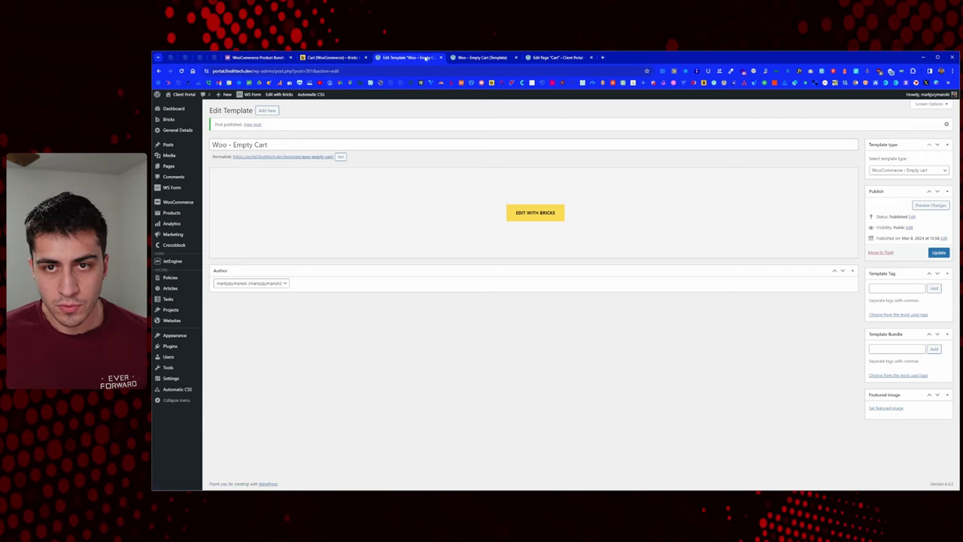
pyautogui.click(482, 58)
# Open the live client portal site in a new tab and load its /cart page
pyautogui.click(406, 58)
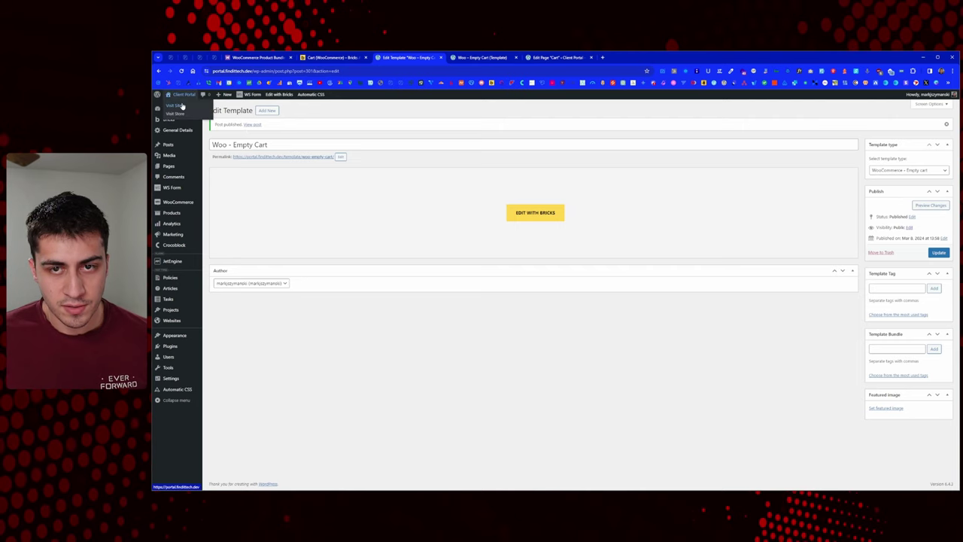
pyautogui.middleClick(176, 106)
pyautogui.click(663, 55)
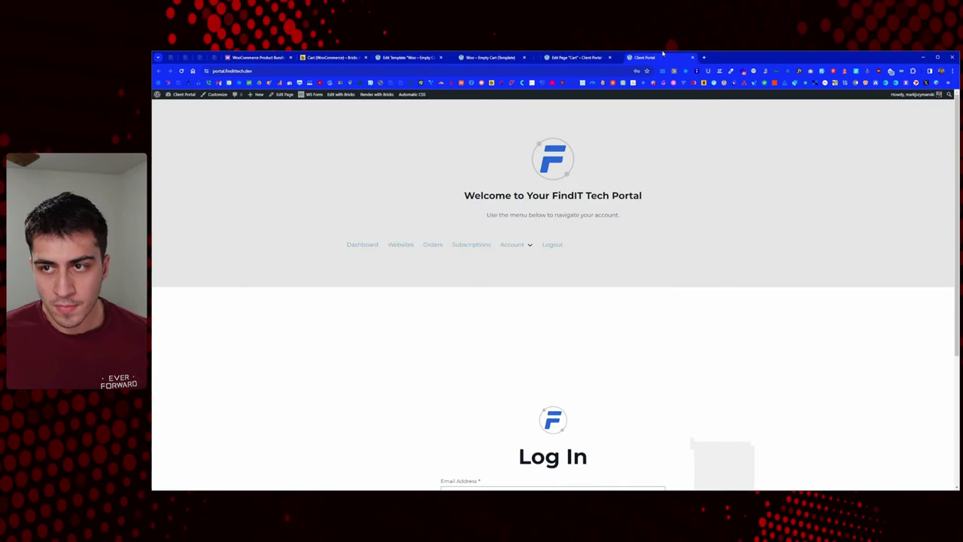
pyautogui.click(309, 71)
pyautogui.press('End')
pyautogui.write('caart')
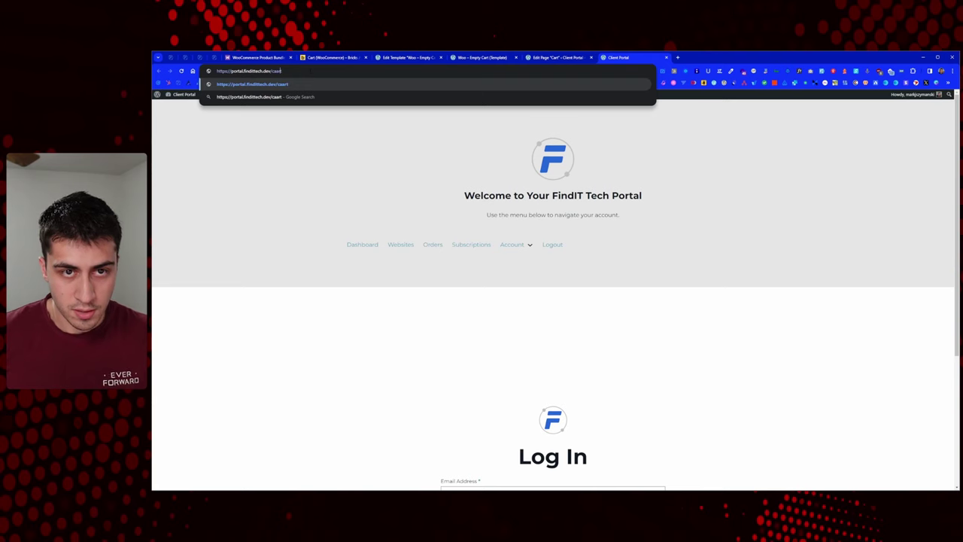
pyautogui.press('Return')
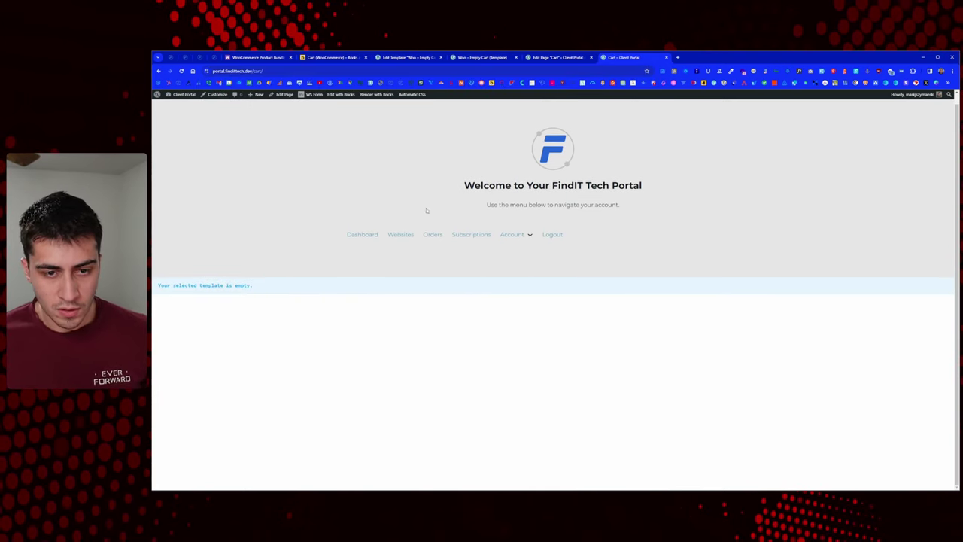
# Copy the [woocommerce_cart] text in the Cart page editor and delete the paragraph block containing it
pyautogui.click(546, 59)
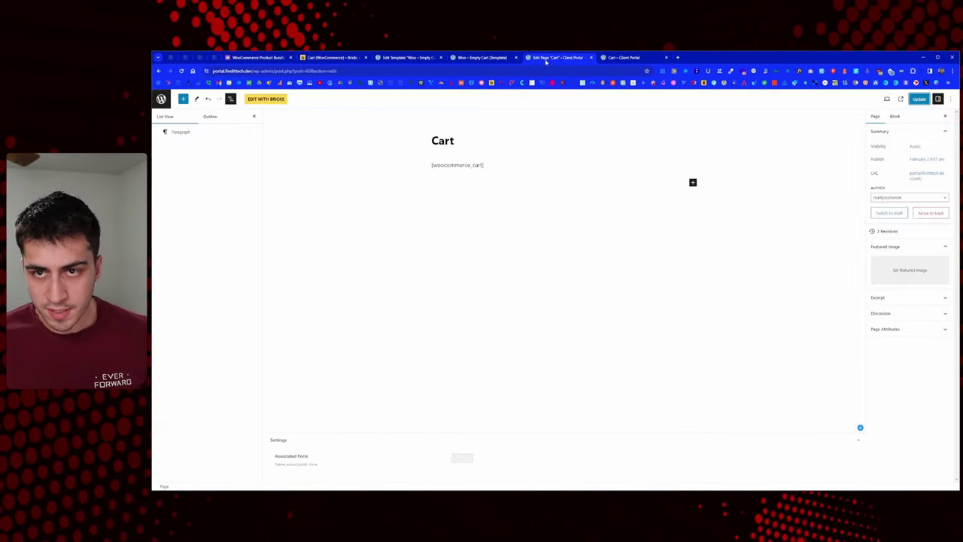
pyautogui.click(481, 165)
pyautogui.moveTo(483, 165); pyautogui.dragTo(433, 167)
pyautogui.hotkey('ctrl', 'c')
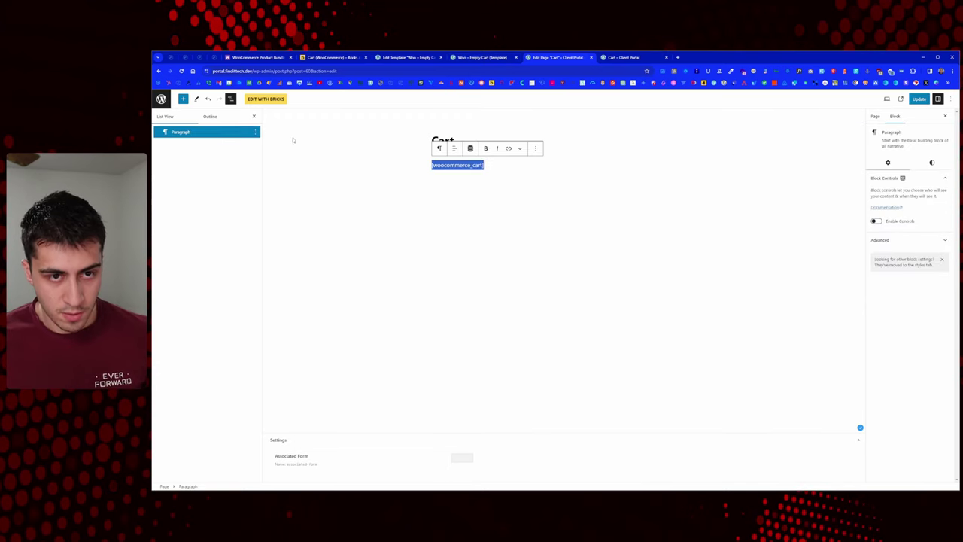
pyautogui.click(255, 131)
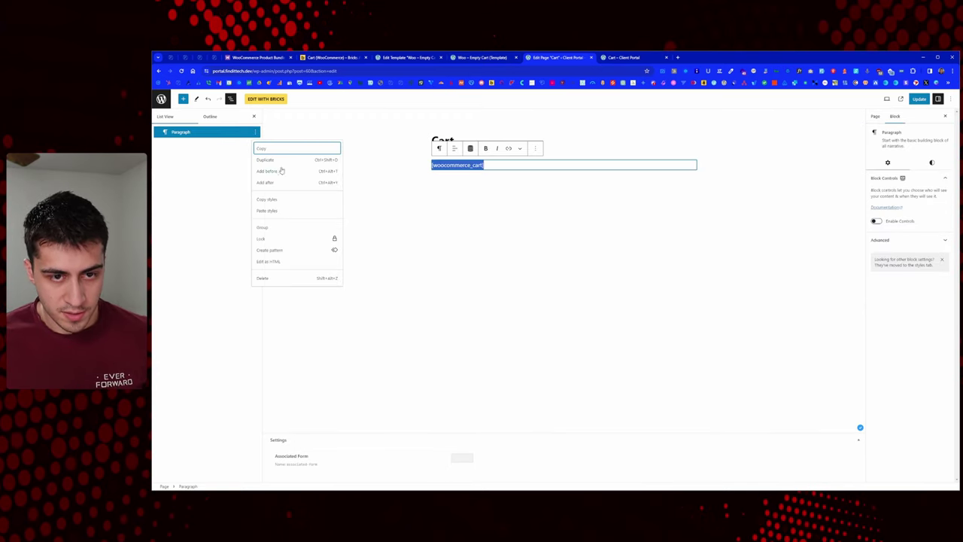
pyautogui.click(277, 277)
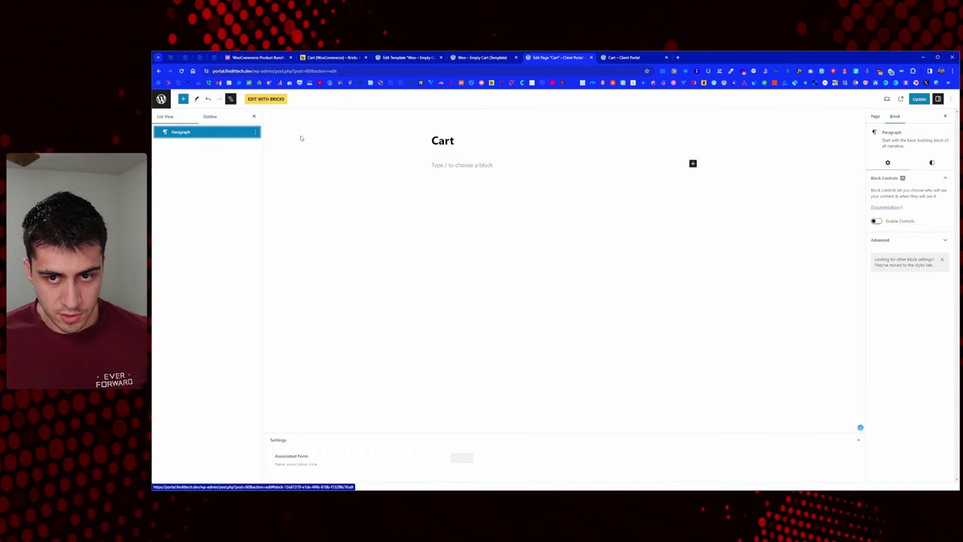
# Insert a Shortcode block containing [woocommerce_cart] into the Cart page and update the page
pyautogui.click(183, 98)
pyautogui.write('short')
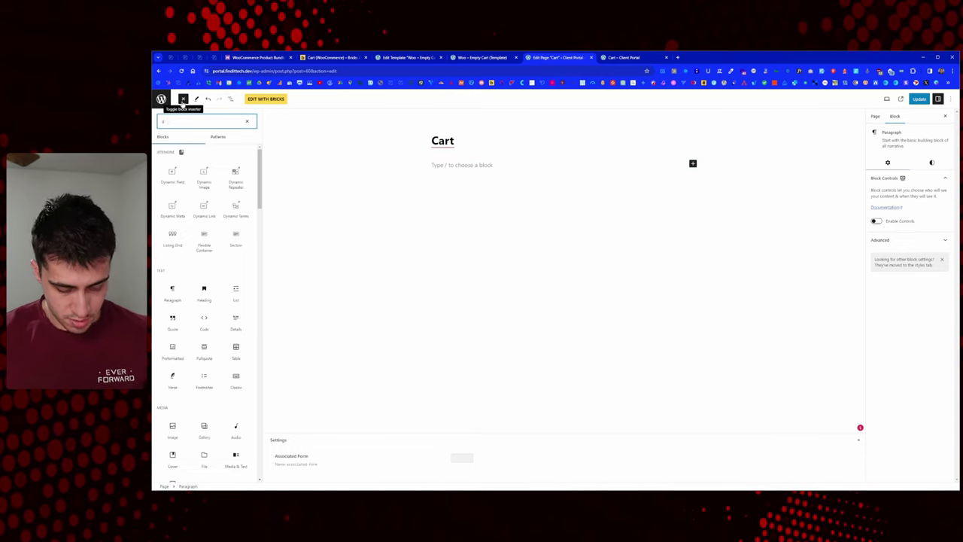
pyautogui.click(174, 158)
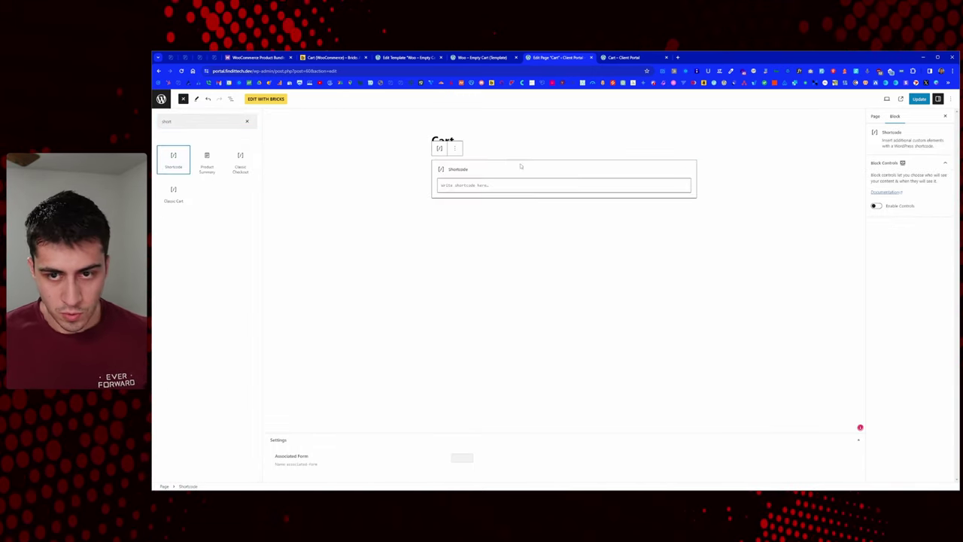
pyautogui.hotkey('ctrl', 'v')
pyautogui.click(651, 167)
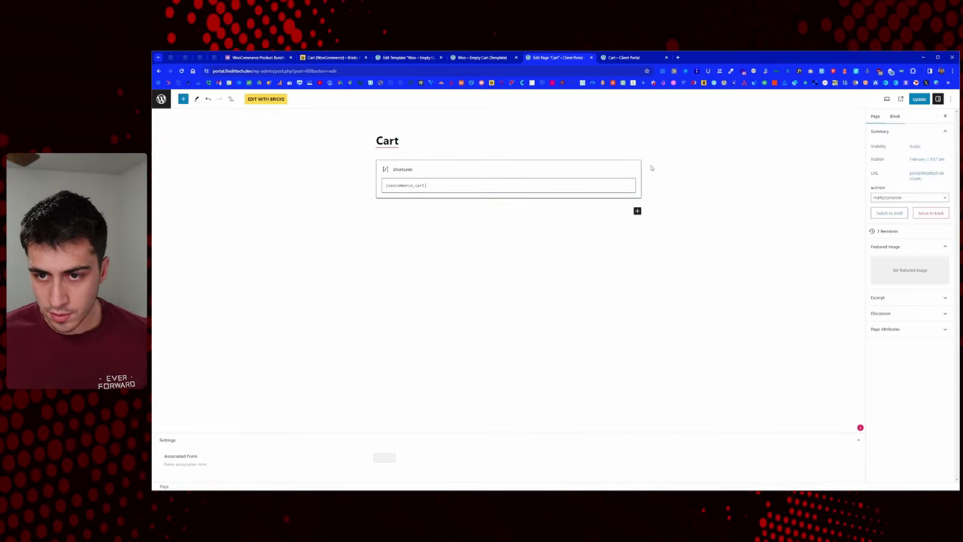
pyautogui.click(918, 99)
# Reload the live cart page to check how it renders, and return to the Cart page editor
pyautogui.hotkey('ctrl', 'Tab')
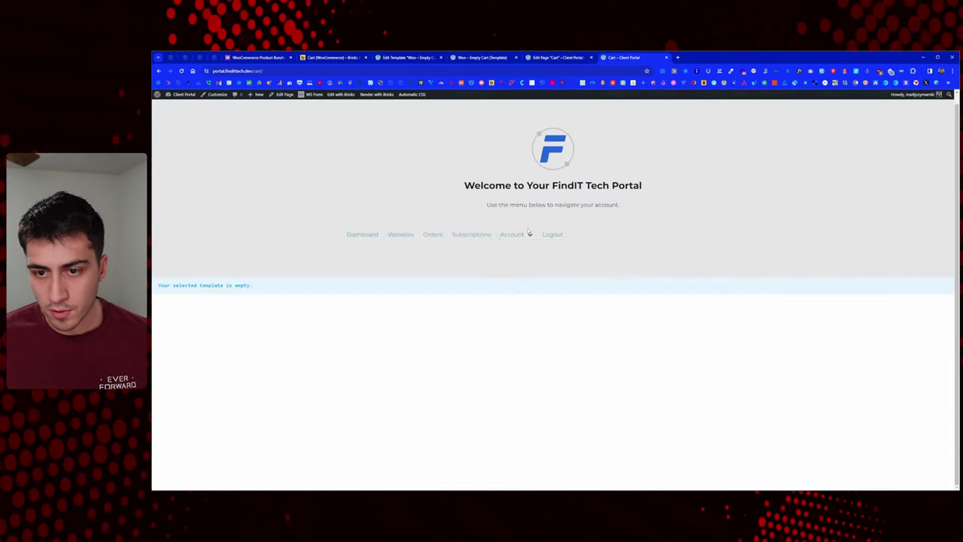
pyautogui.rightClick(403, 292)
pyautogui.click(444, 313)
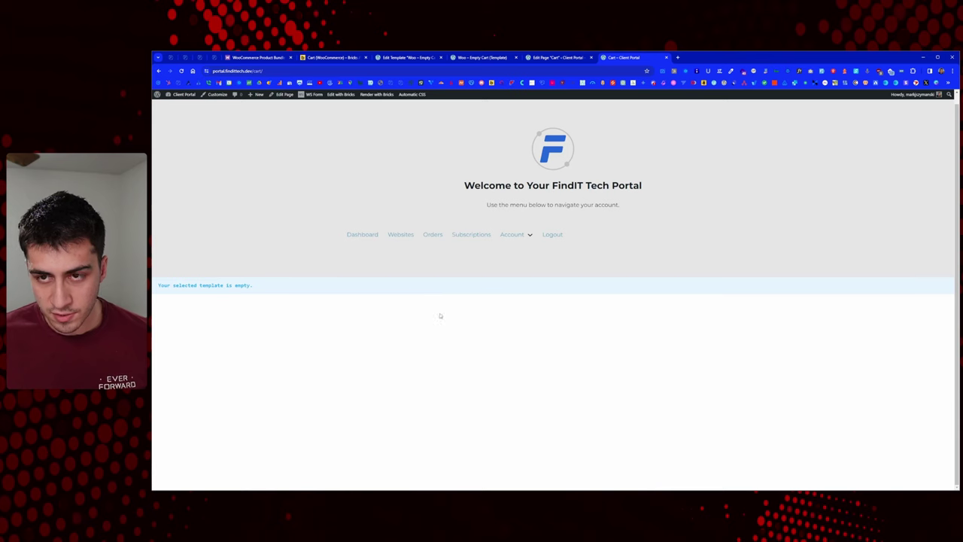
pyautogui.hotkey('ctrl', 'shift', 'Tab')
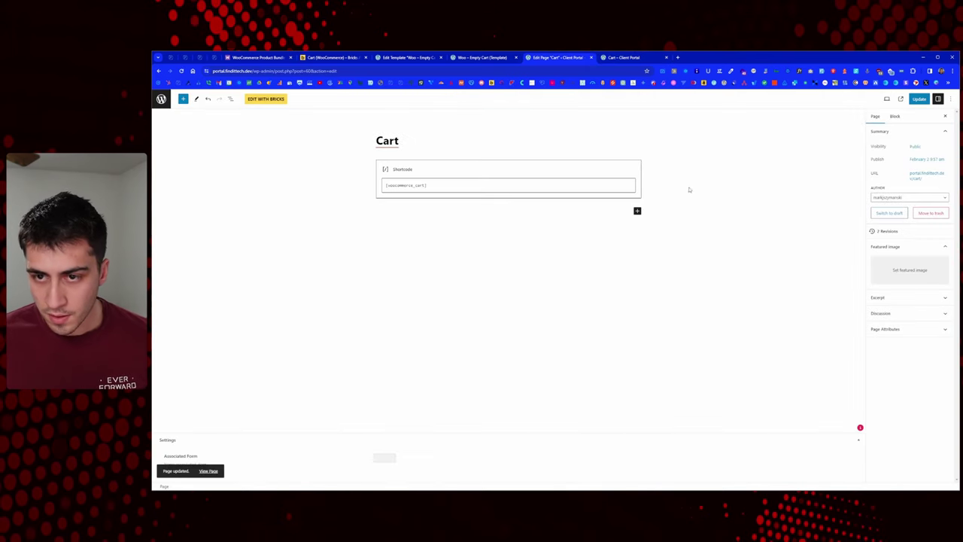
# Add a section to the Woo – Empty Cart template with a heading reading "Your cart is empty"
pyautogui.click(493, 59)
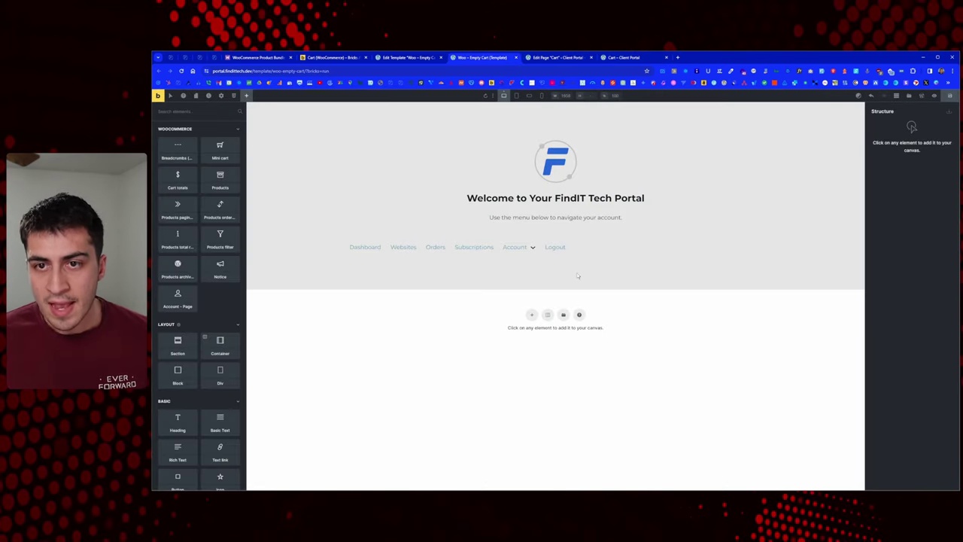
pyautogui.click(531, 314)
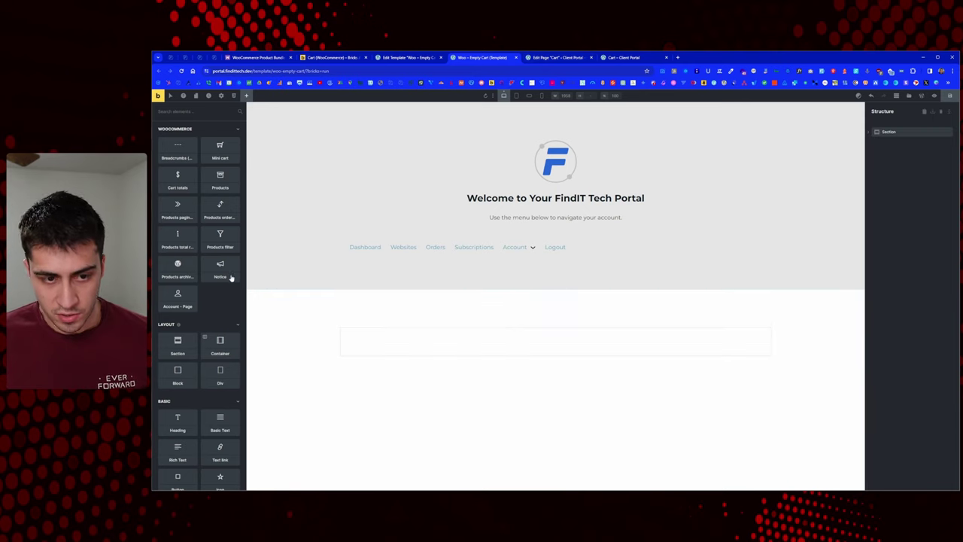
pyautogui.moveTo(177, 429); pyautogui.dragTo(363, 333)
pyautogui.tripleClick(362, 333)
pyautogui.write('You')
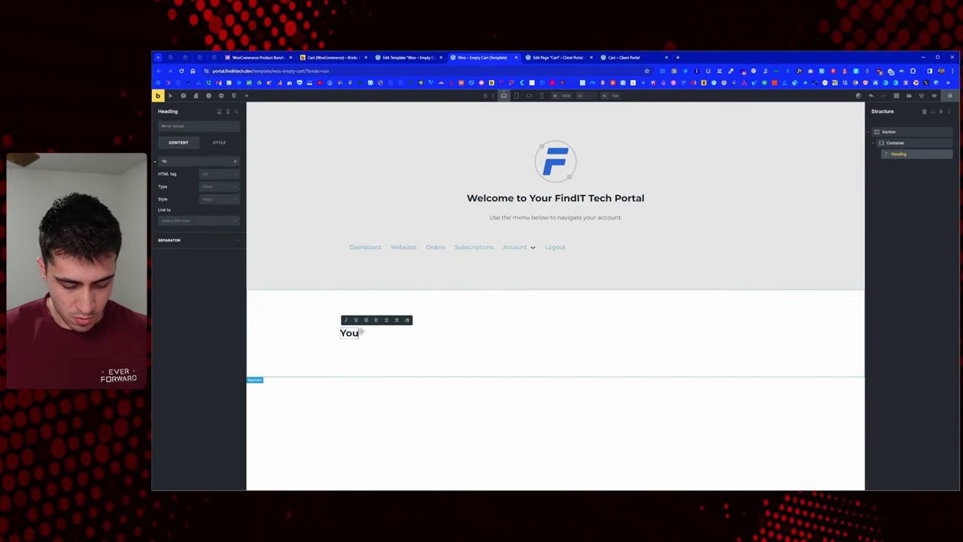
pyautogui.write('r ca')
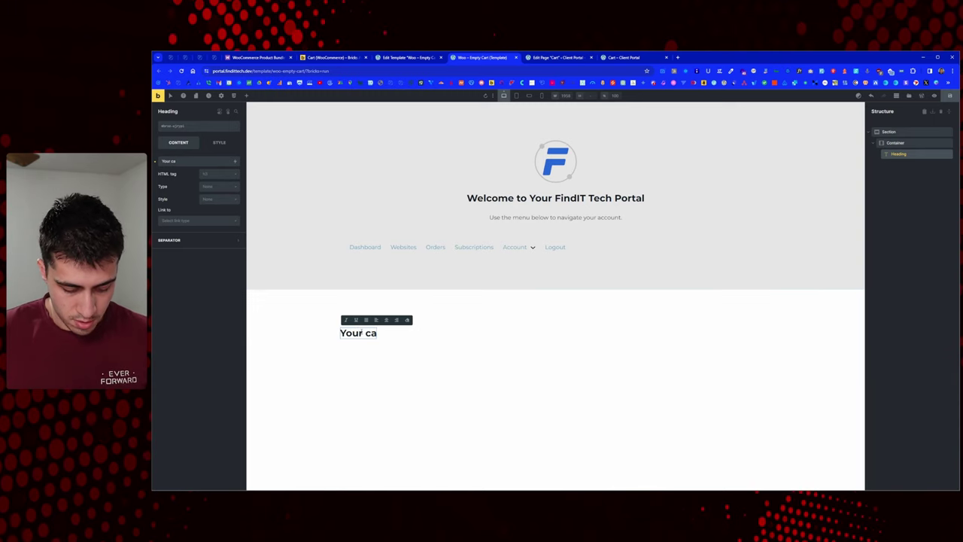
pyautogui.write('rt is empty')
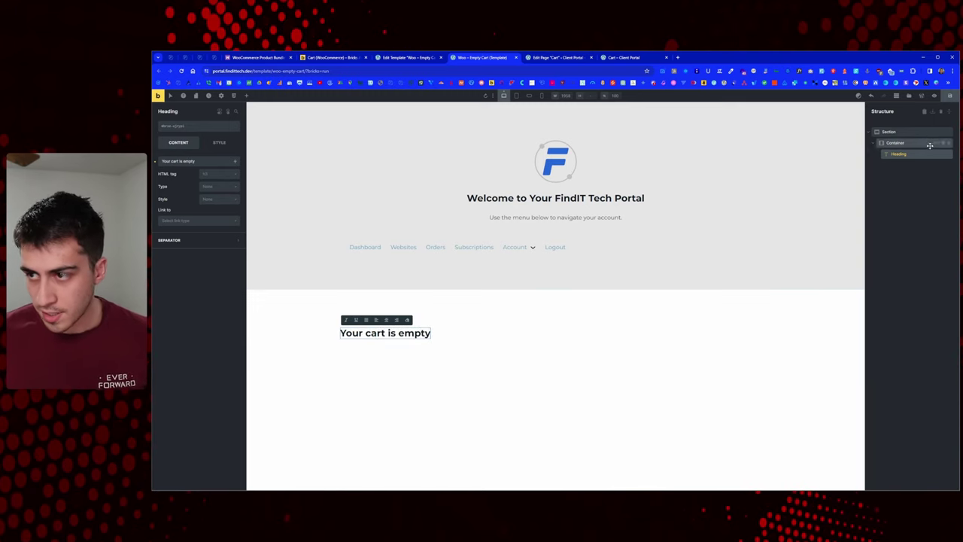
# Save the Woo – Empty Cart template and reload the live cart page to check it
pyautogui.click(949, 95)
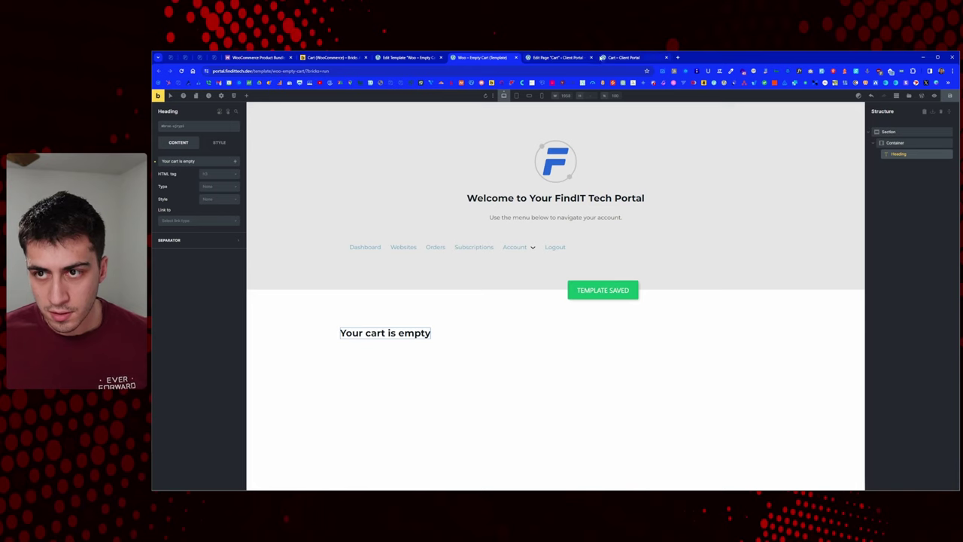
pyautogui.click(624, 57)
pyautogui.rightClick(410, 136)
pyautogui.click(454, 160)
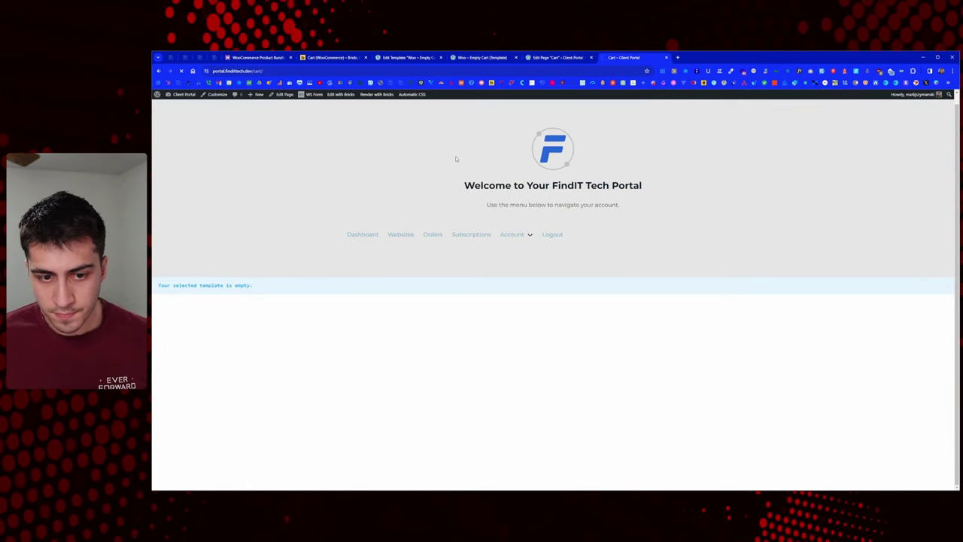
# Move the Cart page editor's browser tab ahead of the Empty Cart template tabs and recheck the live cart page
pyautogui.click(553, 58)
pyautogui.click(485, 58)
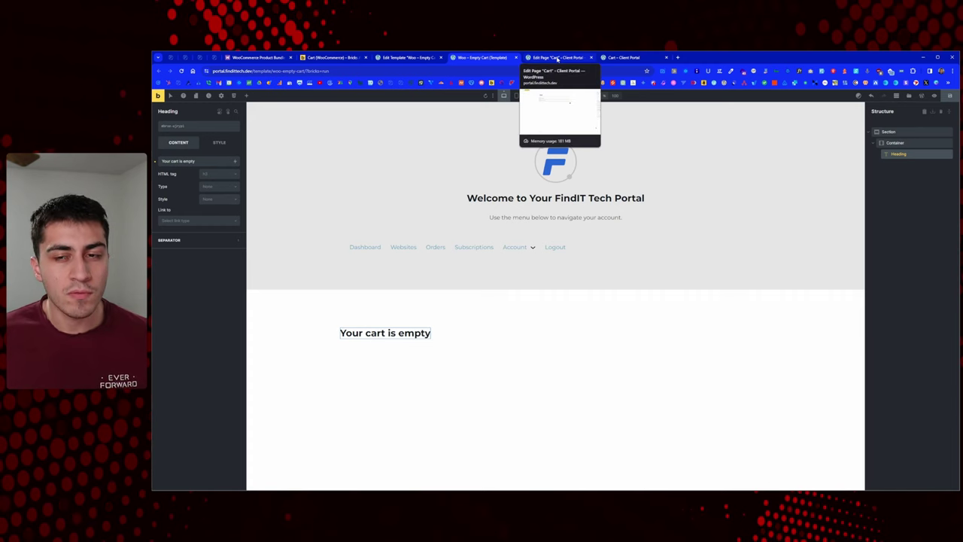
pyautogui.click(535, 58)
pyautogui.moveTo(585, 60); pyautogui.dragTo(410, 58)
pyautogui.click(485, 57)
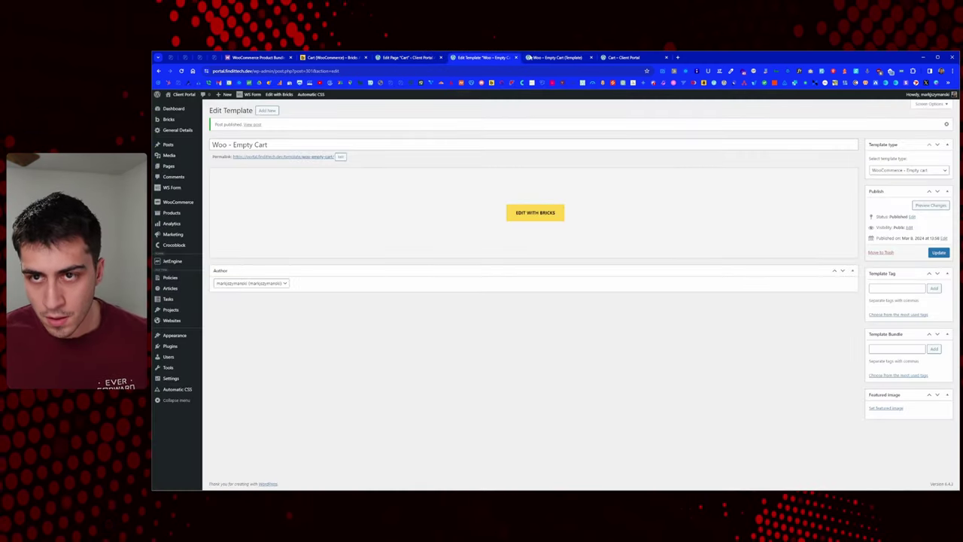
pyautogui.click(555, 58)
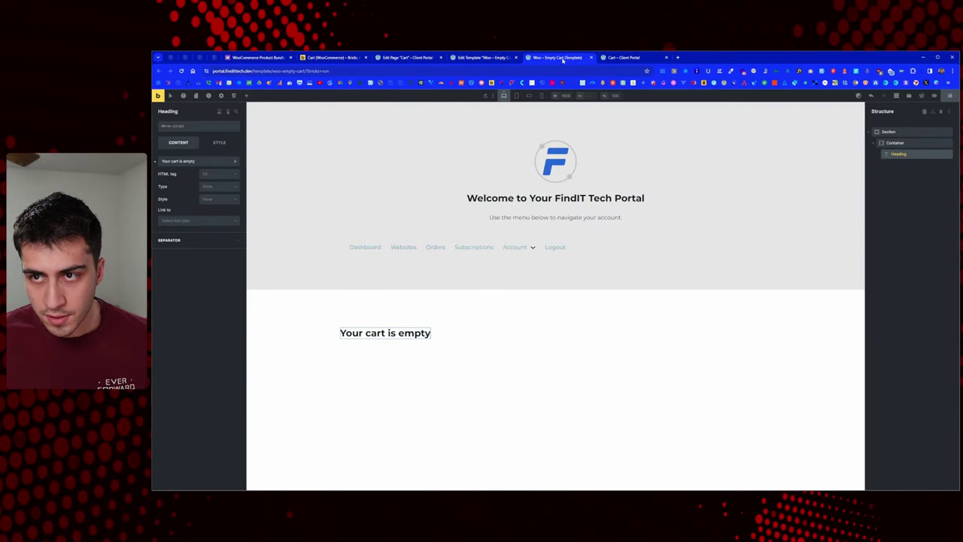
pyautogui.click(612, 58)
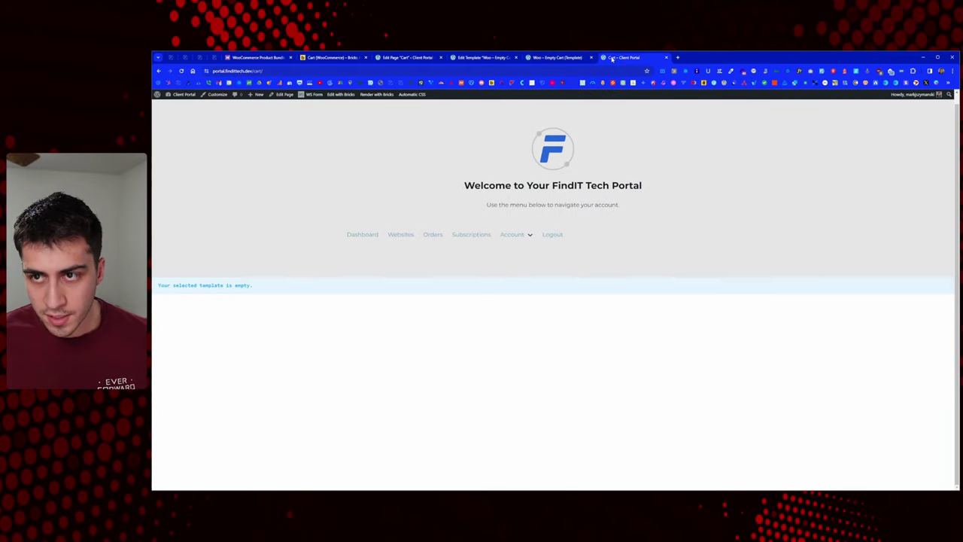
# Open the Woo – Cart template in the Bricks builder in a new tab from the templates list
pyautogui.click(485, 57)
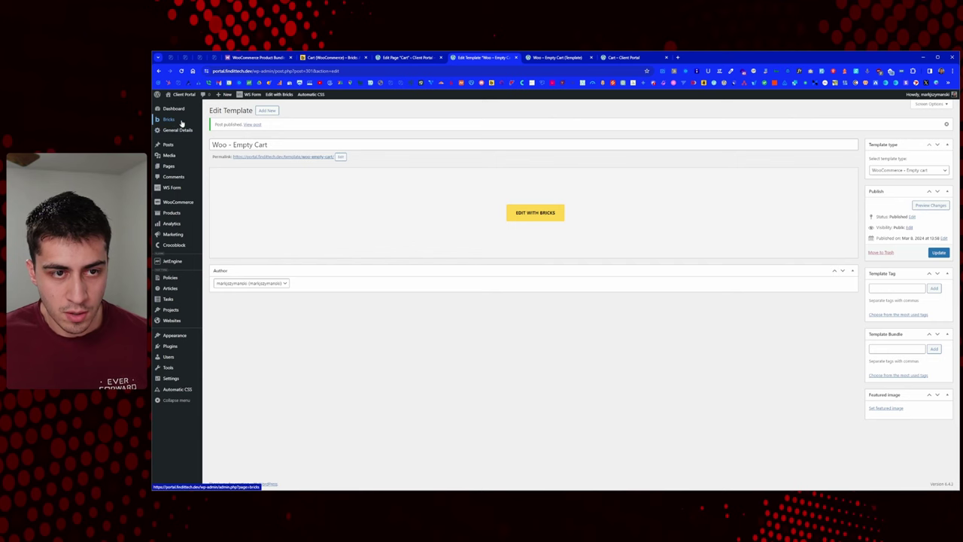
pyautogui.moveTo(179, 121)
pyautogui.click(220, 131)
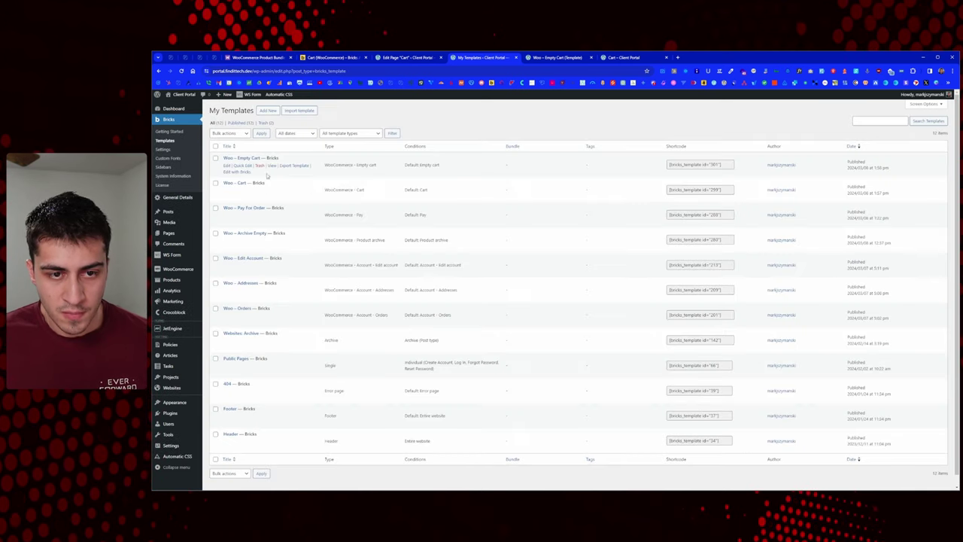
pyautogui.middleClick(236, 196)
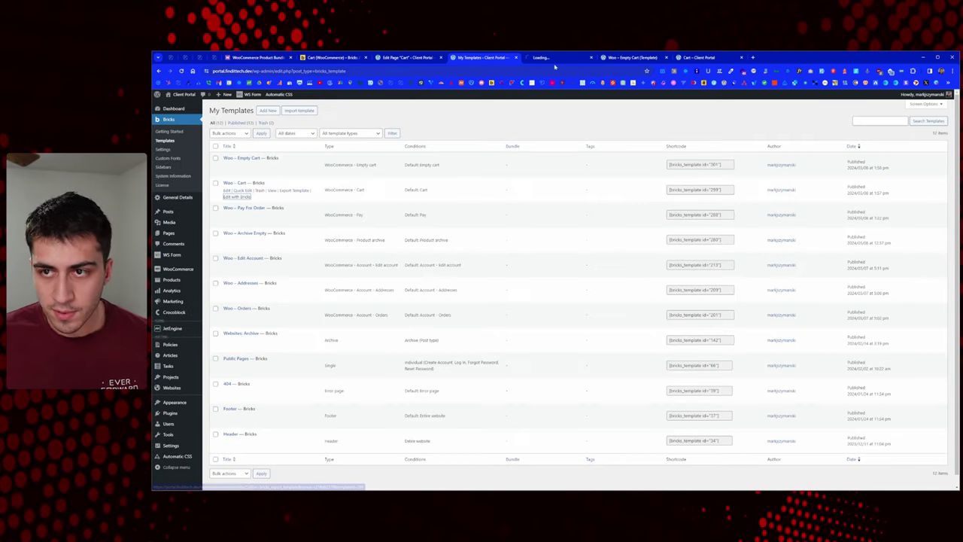
pyautogui.click(560, 57)
pyautogui.click(634, 58)
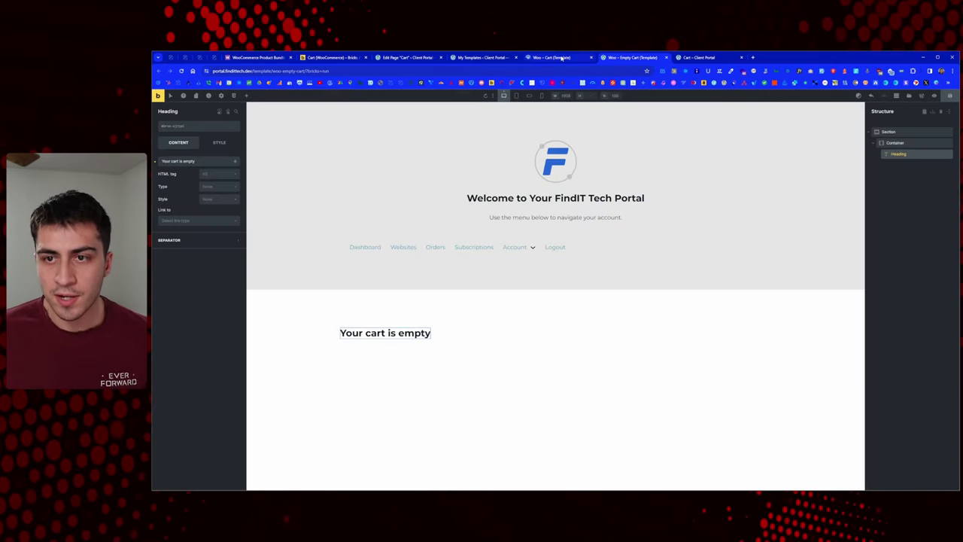
pyautogui.click(557, 57)
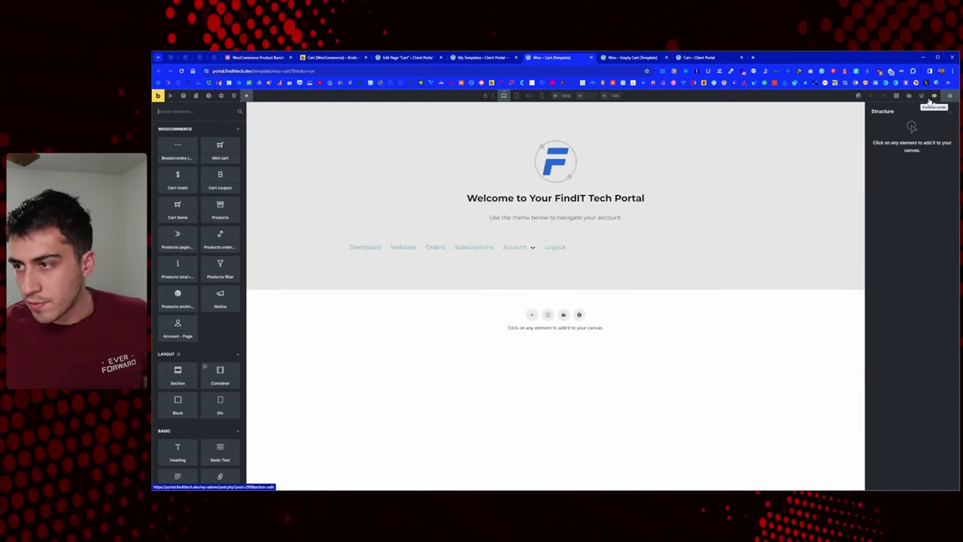
# Add a section with a Cart items element in its container to the Woo – Cart template and save it
pyautogui.click(532, 314)
pyautogui.click(188, 112)
pyautogui.write('cart')
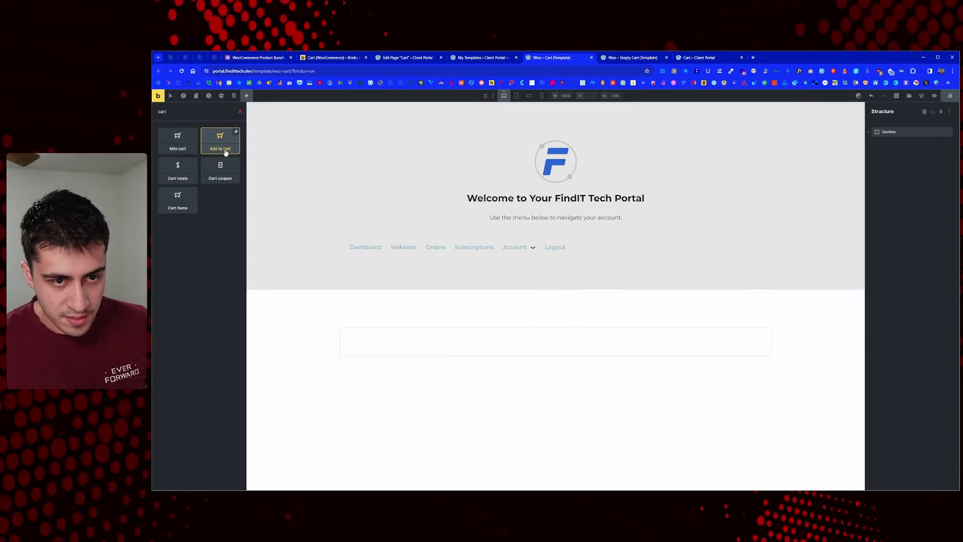
pyautogui.click(181, 209)
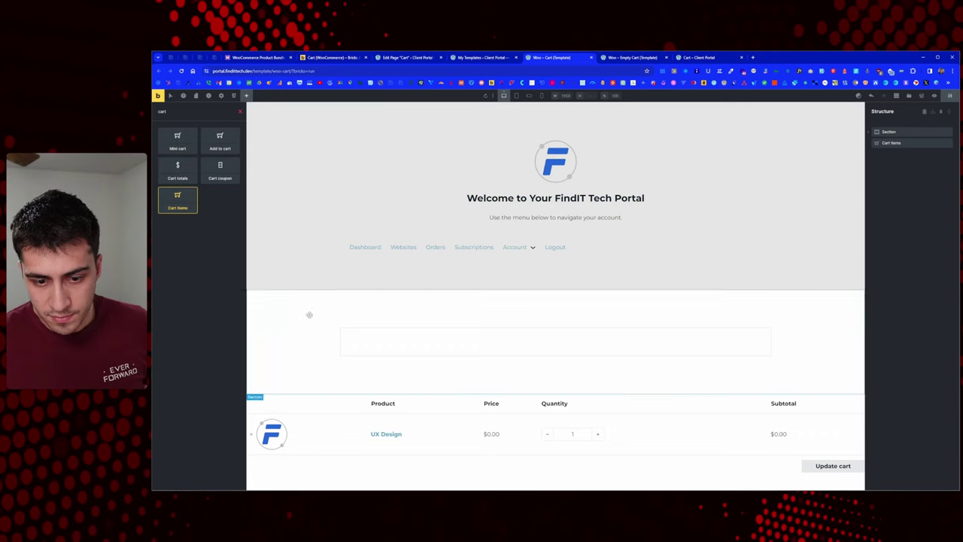
pyautogui.moveTo(445, 353); pyautogui.dragTo(443, 344)
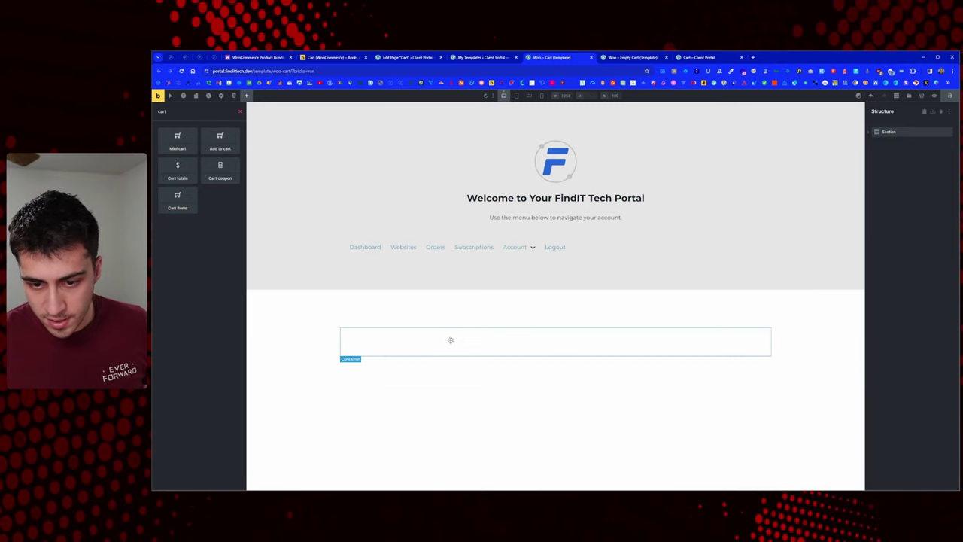
pyautogui.click(949, 95)
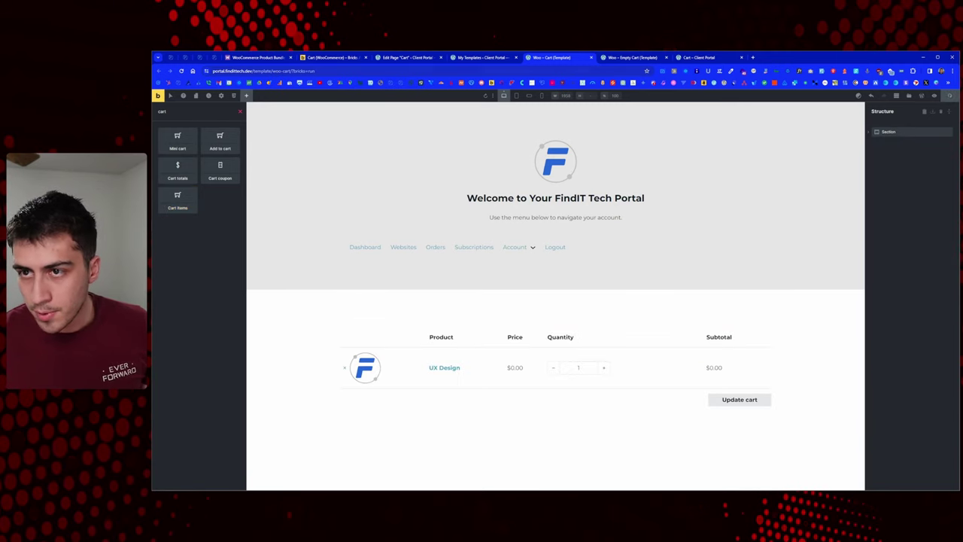
# Reload the live cart page and remove the UX Design product from the cart to check the empty cart layout
pyautogui.click(695, 58)
pyautogui.rightClick(478, 291)
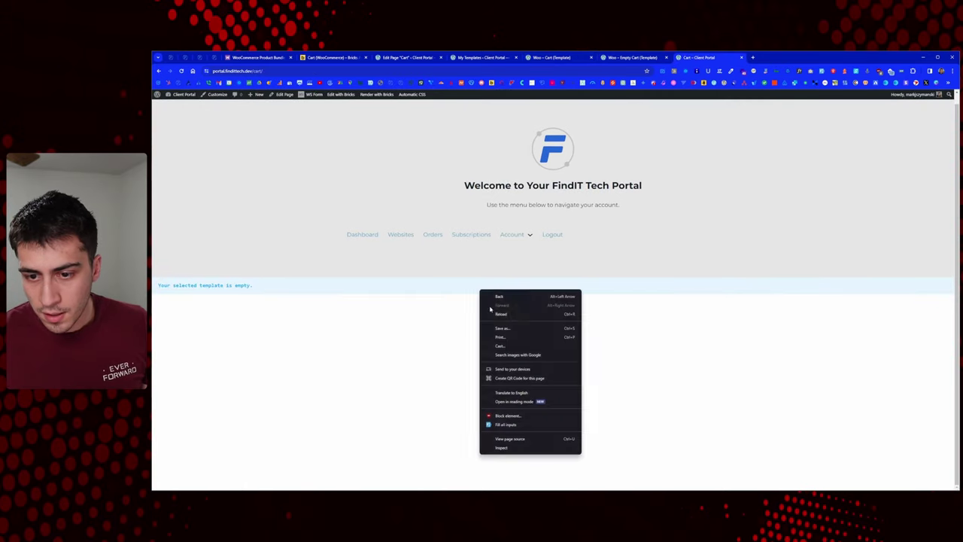
pyautogui.click(499, 313)
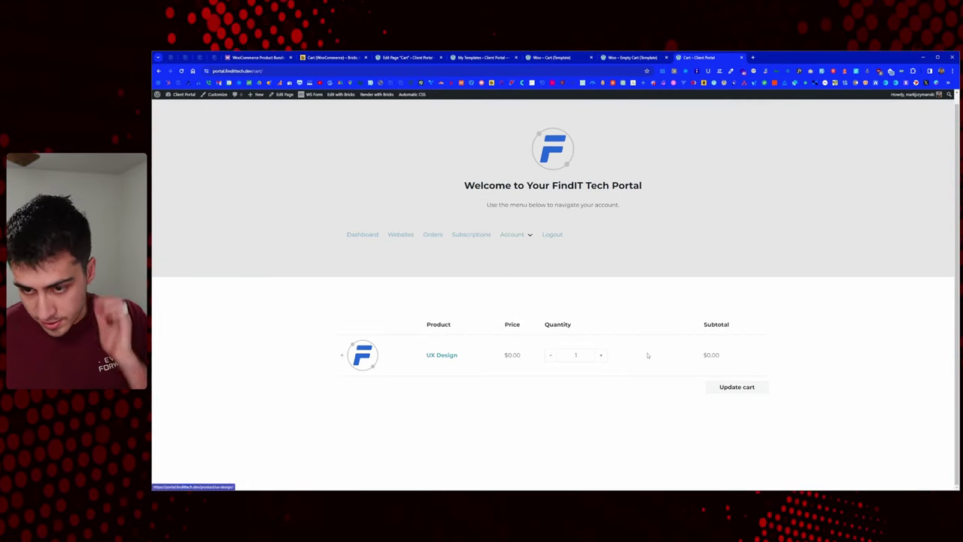
pyautogui.click(342, 357)
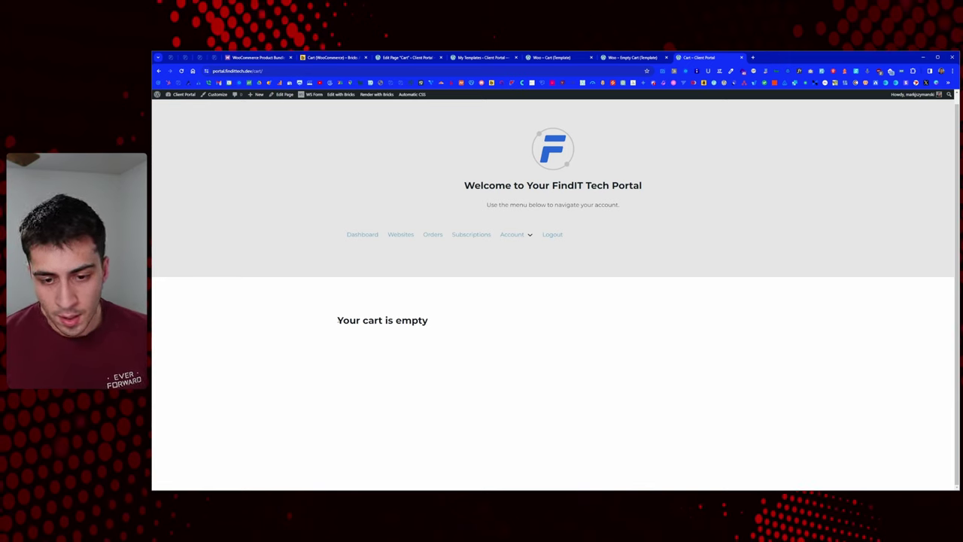
pyautogui.moveTo(336, 320); pyautogui.dragTo(457, 324)
pyautogui.click(457, 324)
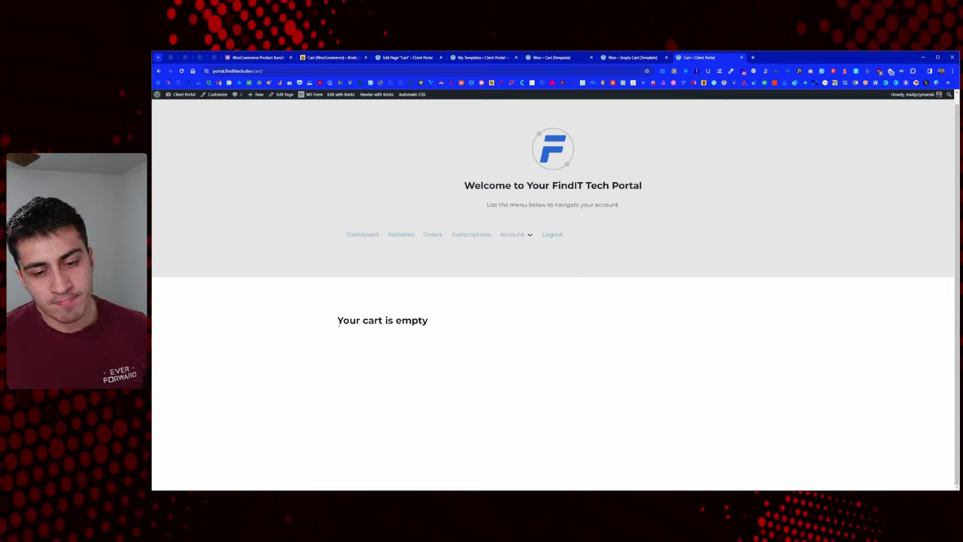
# Change the Empty Cart template's heading to "Your cart is empty." and add a Button element below it
pyautogui.click(627, 62)
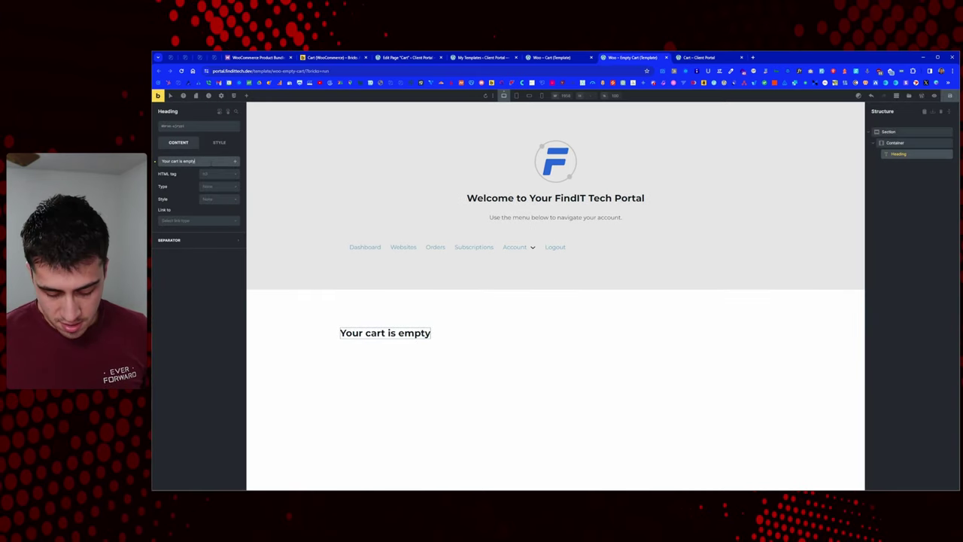
pyautogui.click(245, 96)
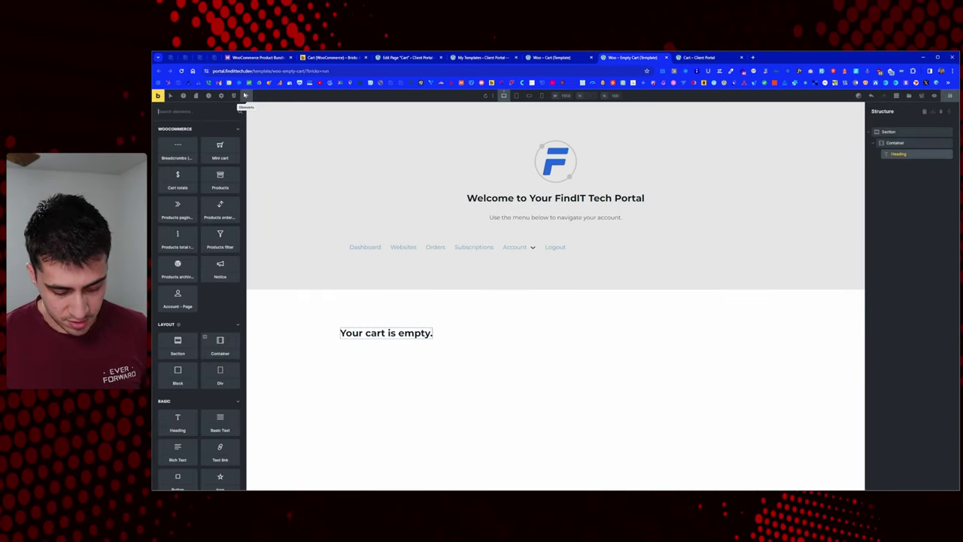
pyautogui.write('button')
pyautogui.click(178, 139)
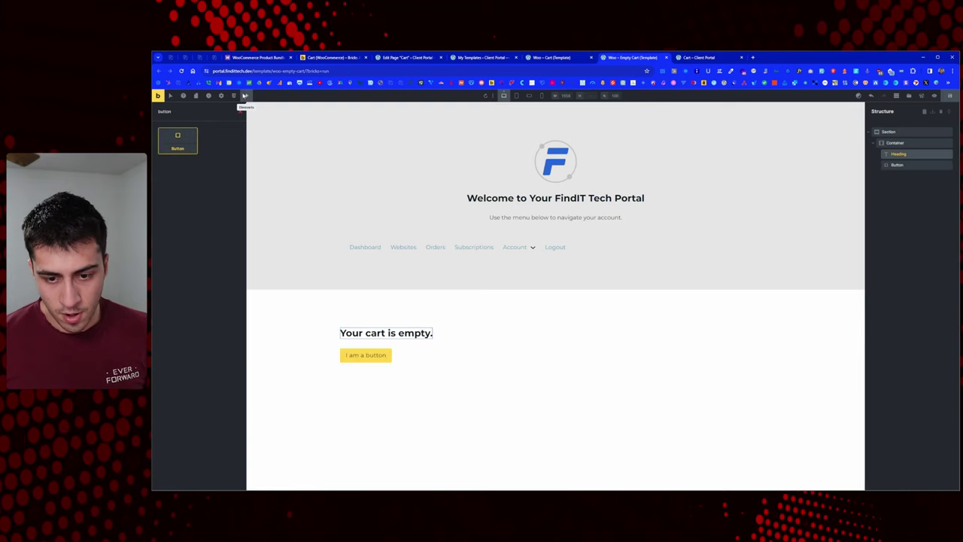
# Set the button's text to "Return to Dashboard" and link it to the internal Dashboard page
pyautogui.click(366, 355)
pyautogui.tripleClick(192, 161)
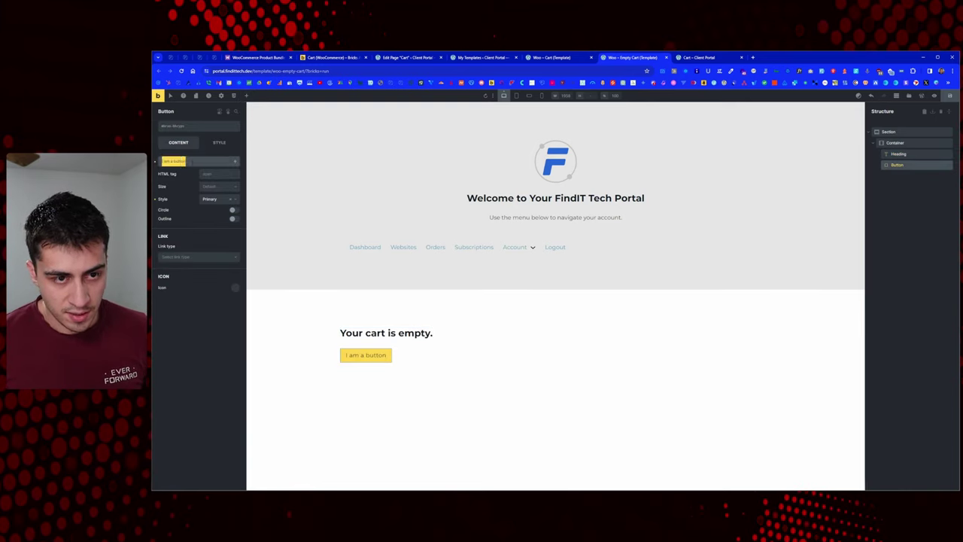
pyautogui.write('Return')
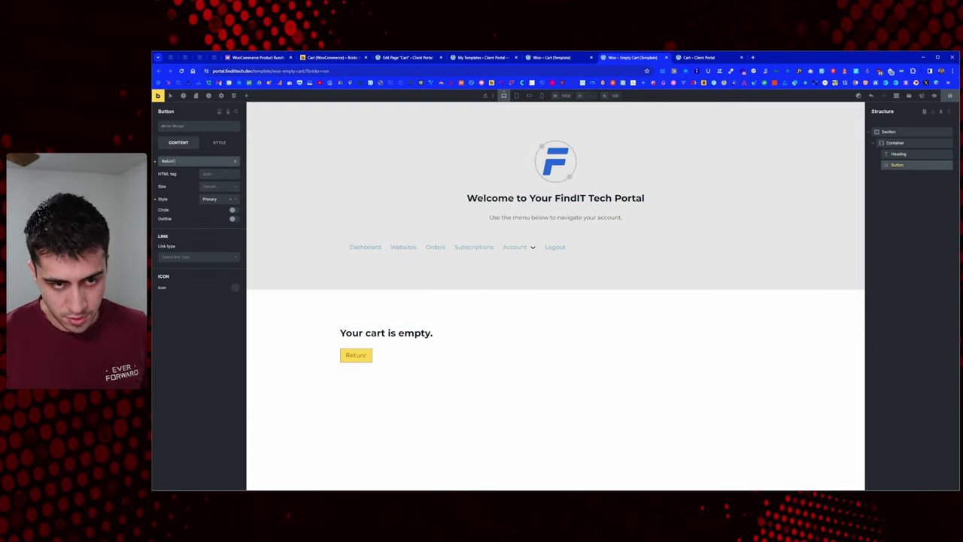
pyautogui.write(' to')
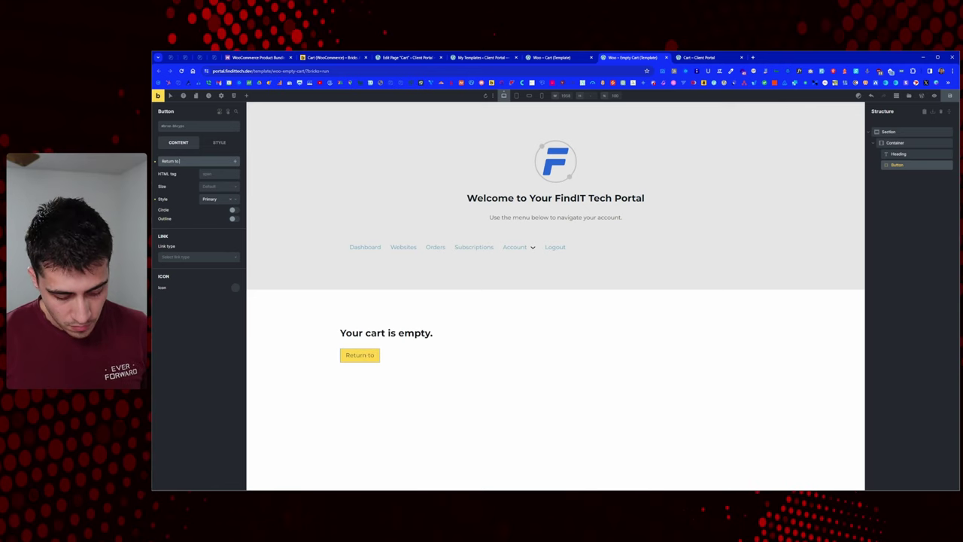
pyautogui.write(' Dashboard')
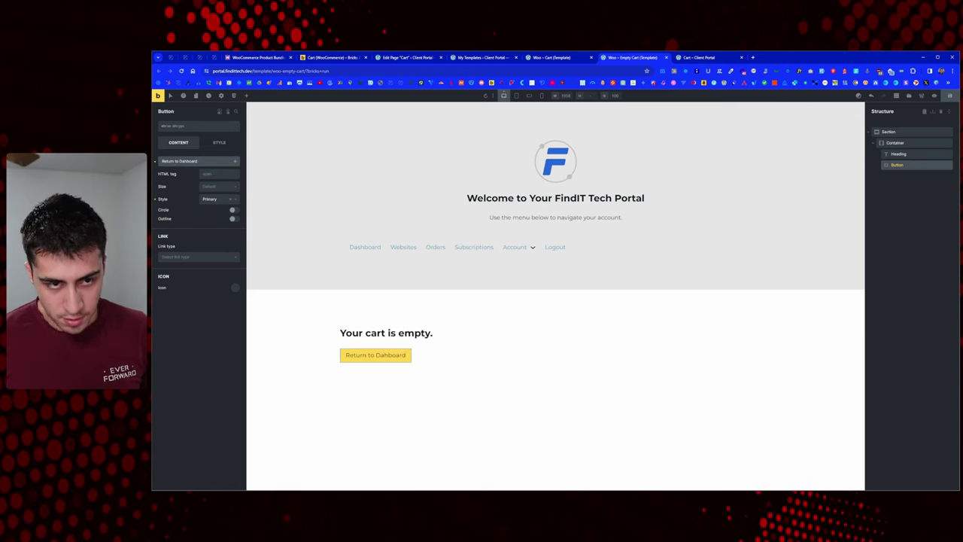
pyautogui.click(202, 258)
pyautogui.click(197, 270)
pyautogui.click(199, 258)
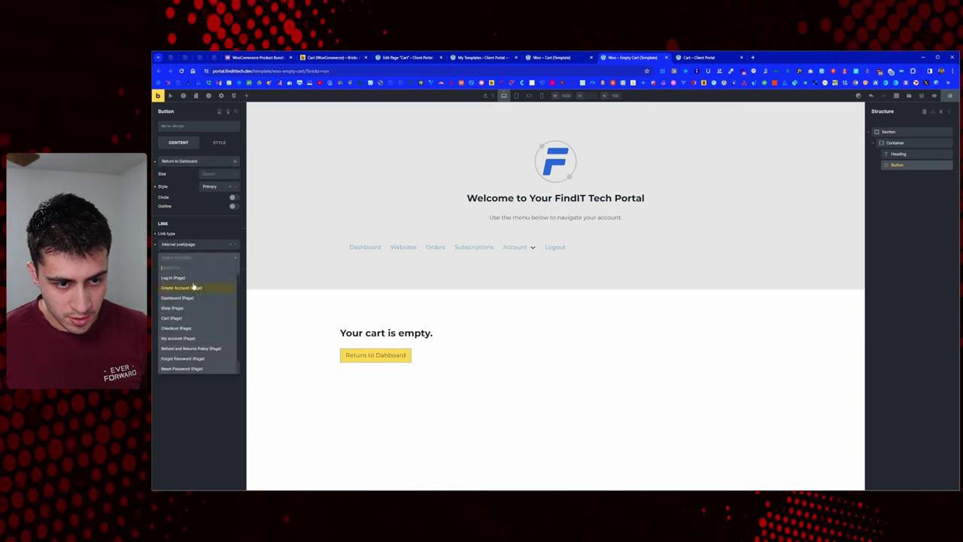
pyautogui.click(178, 298)
pyautogui.click(197, 161)
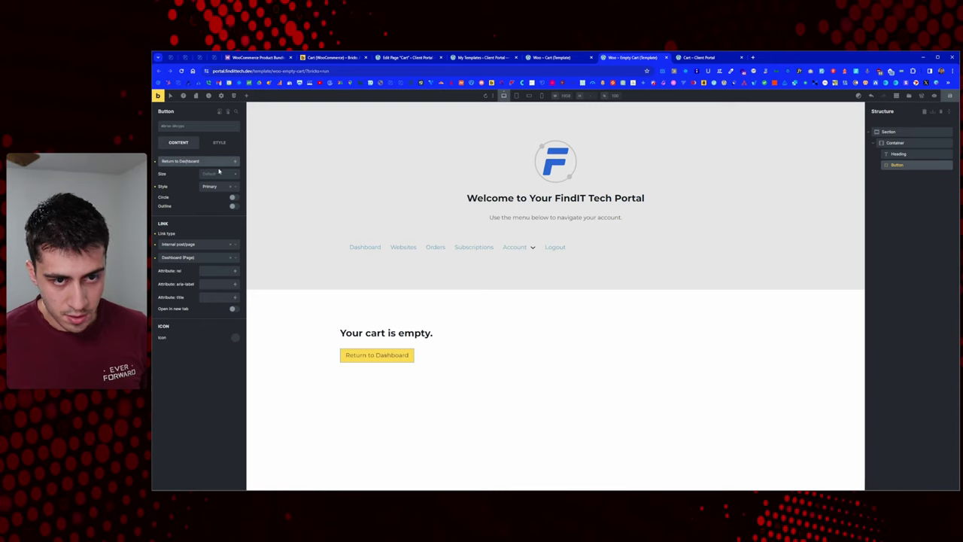
# Apply the btn--action class to the Return to Dashboard button and save the Empty Cart template
pyautogui.click(204, 127)
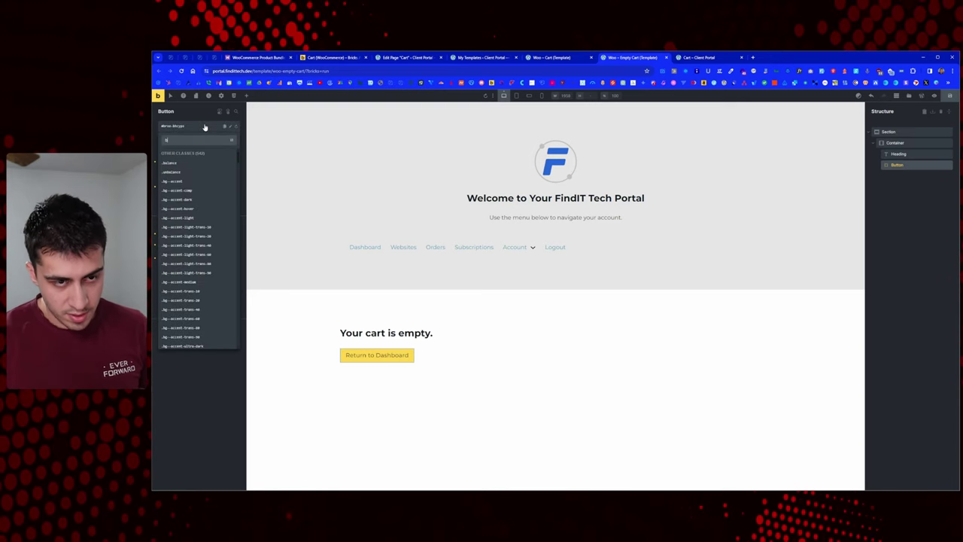
pyautogui.write('btn')
pyautogui.press('Down')
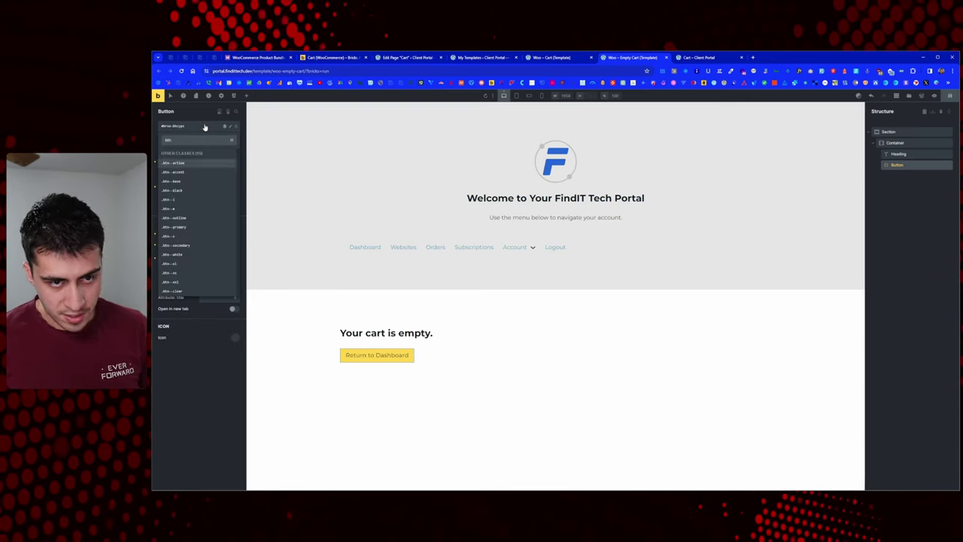
pyautogui.press('Return')
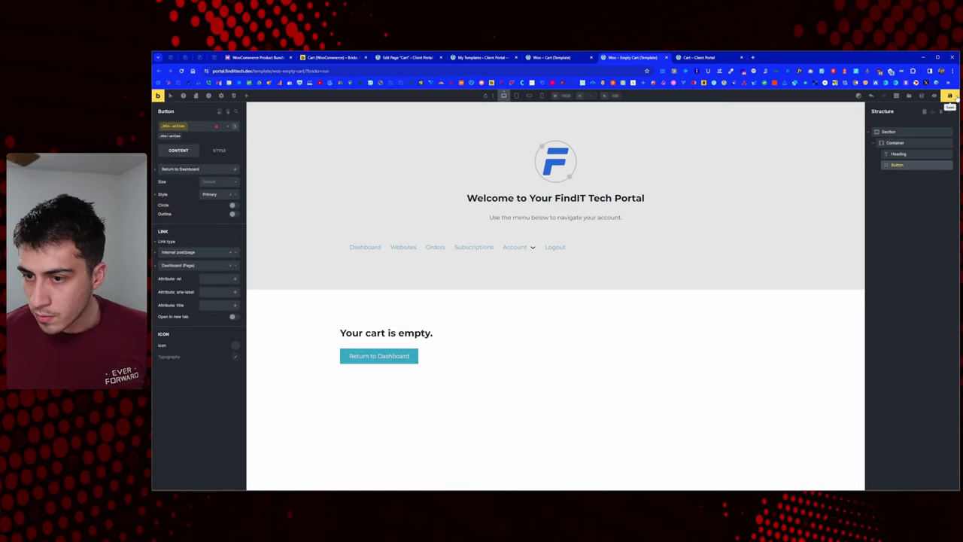
# Reload the live cart page to check the updated empty cart layout, and return to the Bricks templates list
pyautogui.click(558, 57)
pyautogui.click(699, 57)
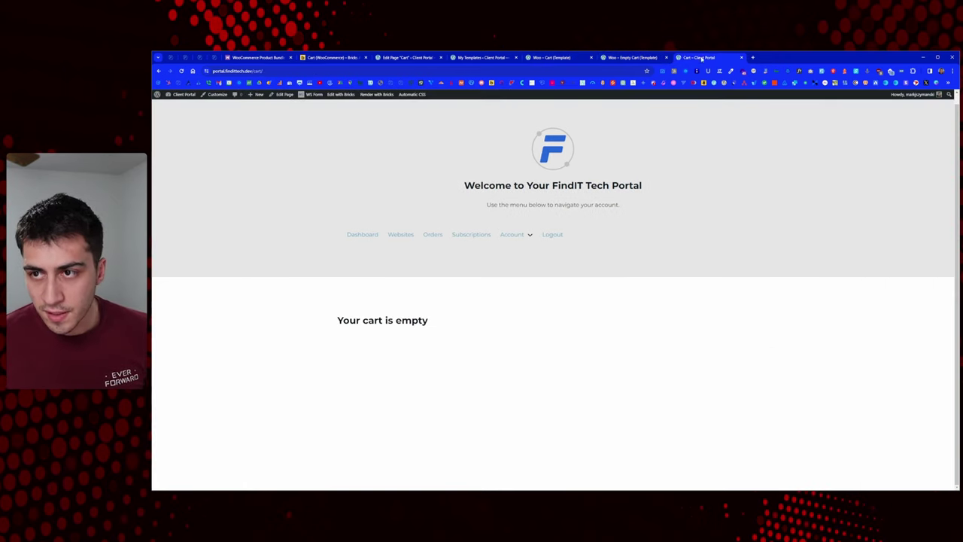
pyautogui.rightClick(273, 262)
pyautogui.click(289, 288)
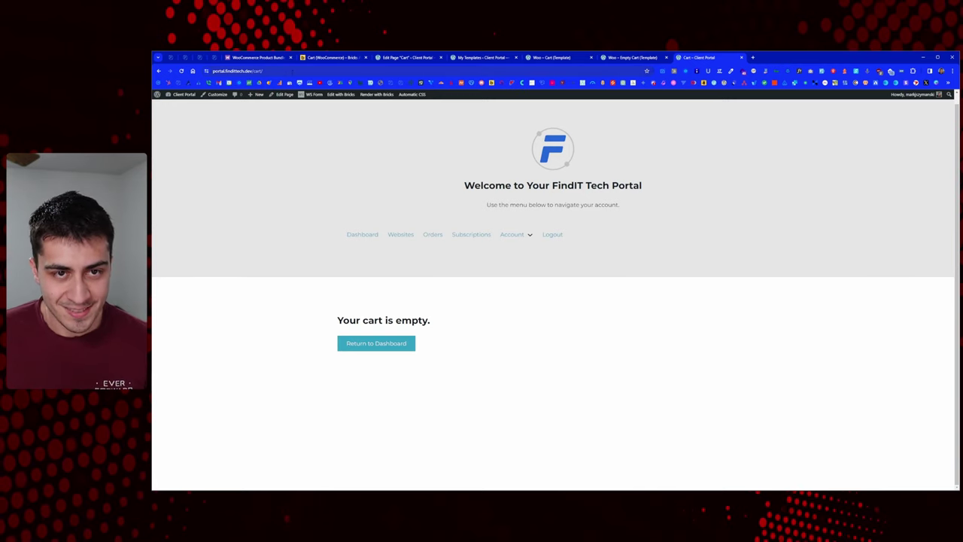
pyautogui.click(415, 57)
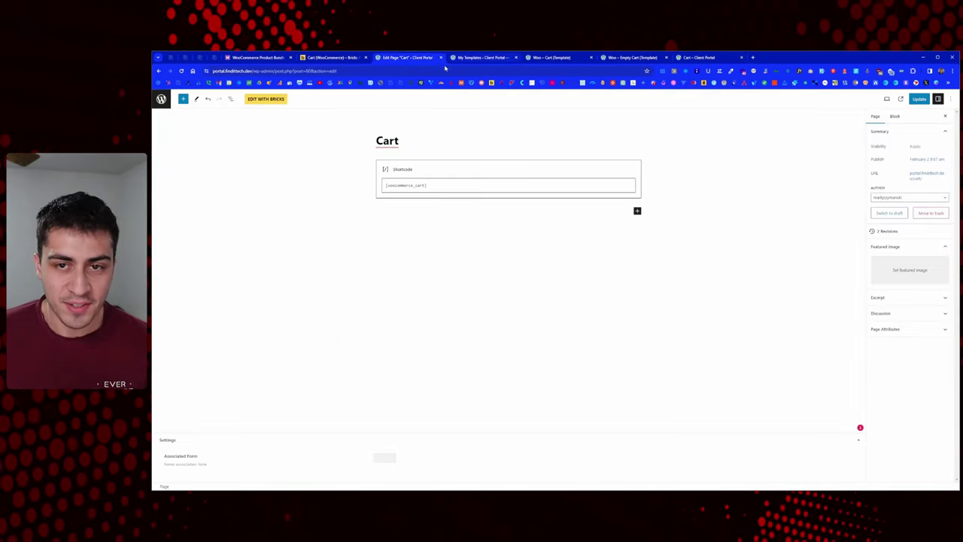
pyautogui.click(483, 58)
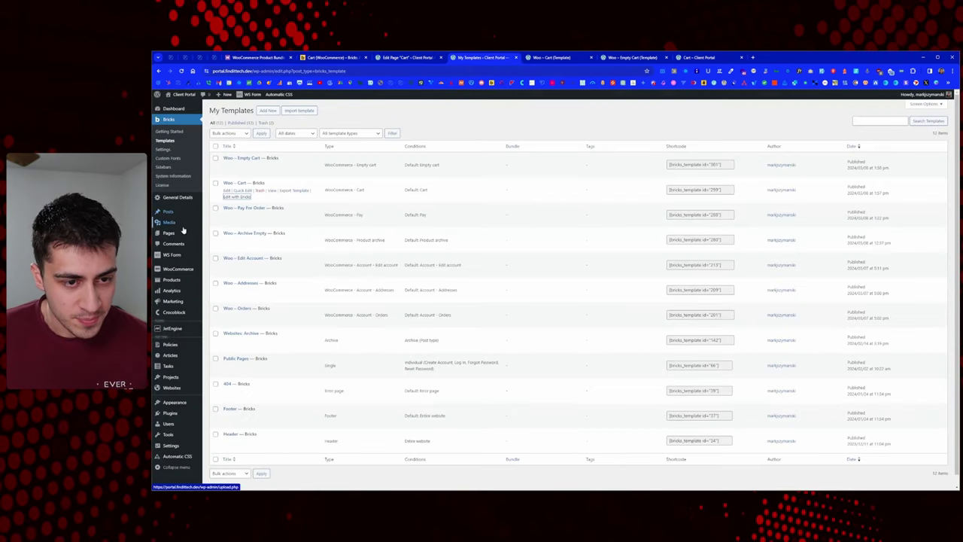
# Open the UX Design product's live page from the product list and add the product to the cart
pyautogui.middleClick(172, 279)
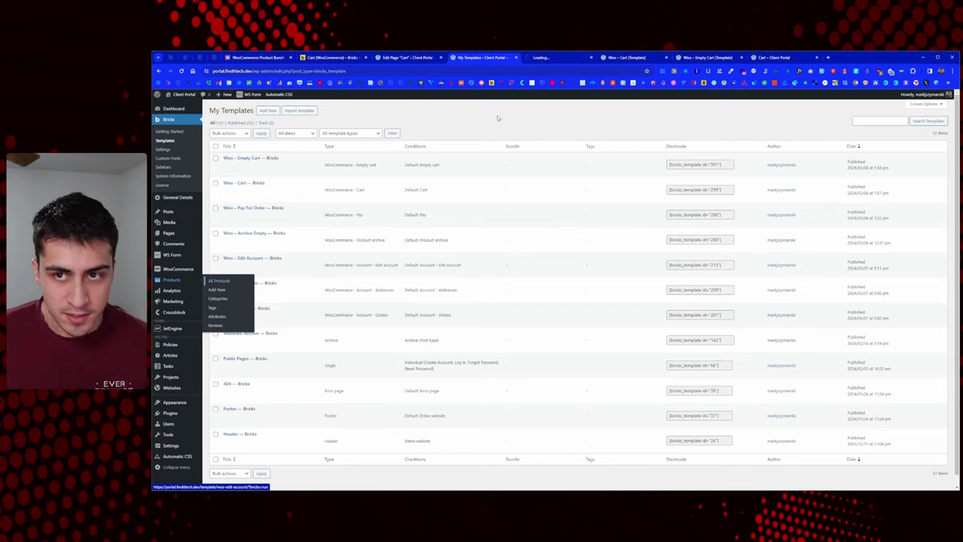
pyautogui.click(558, 57)
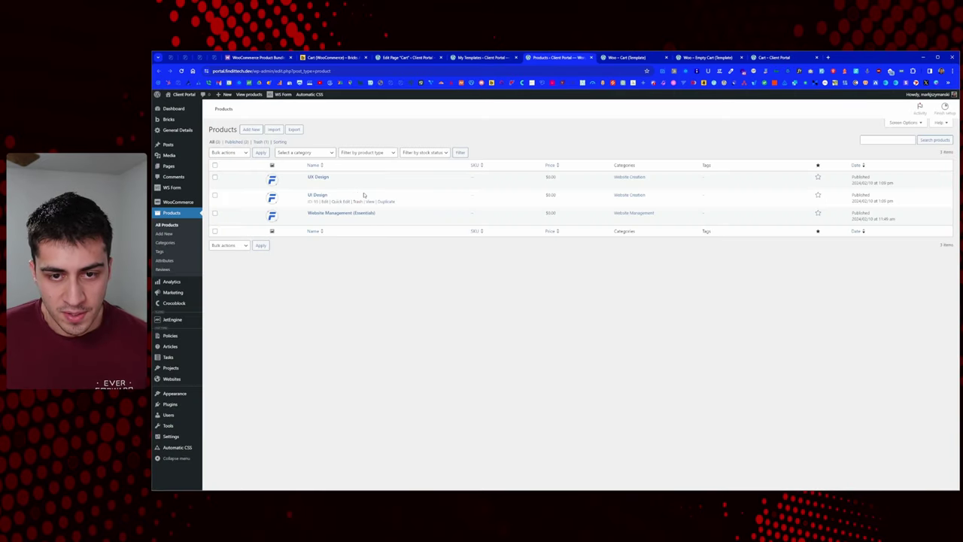
pyautogui.middleClick(371, 183)
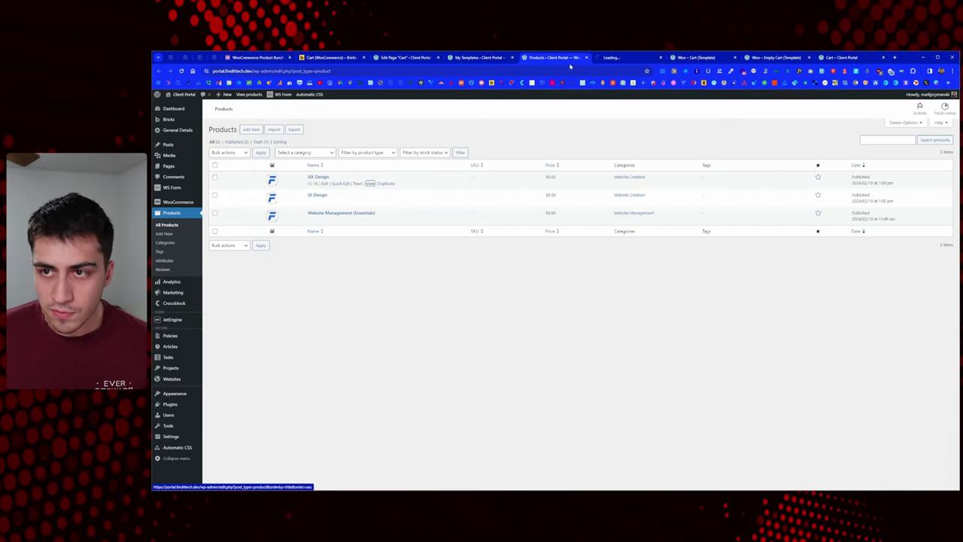
pyautogui.click(628, 57)
pyautogui.scroll(-5, 628, 294)
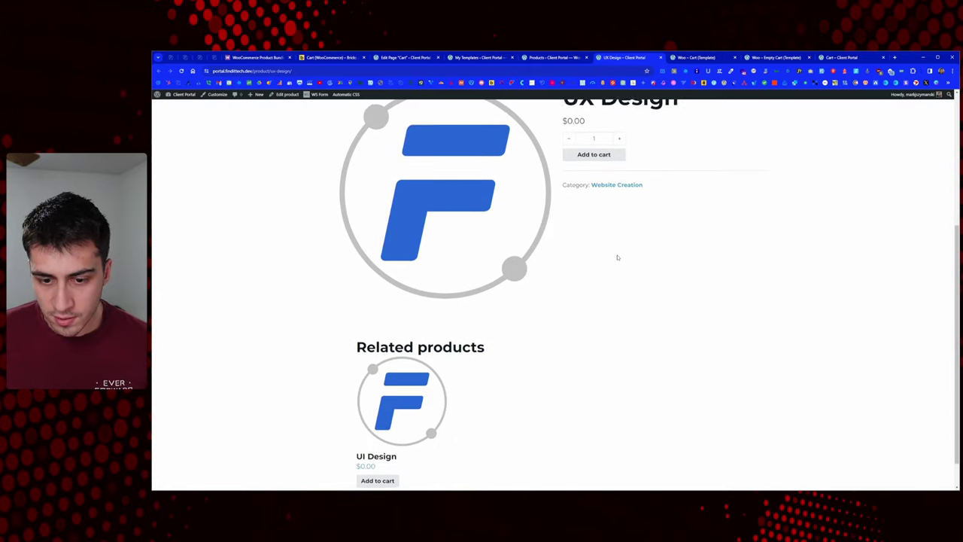
pyautogui.scroll(-1, 617, 253)
pyautogui.scroll(2, 615, 253)
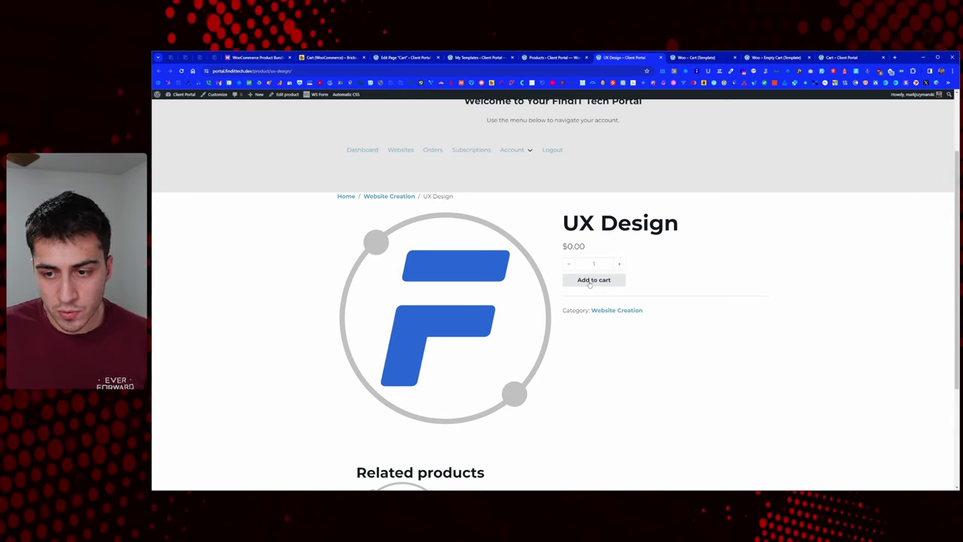
pyautogui.click(590, 281)
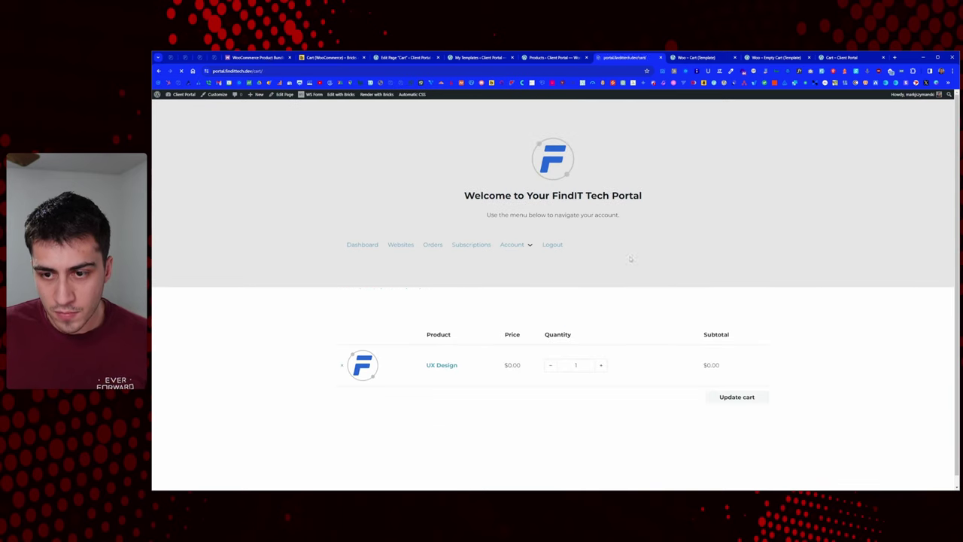
pyautogui.scroll(-1, 609, 265)
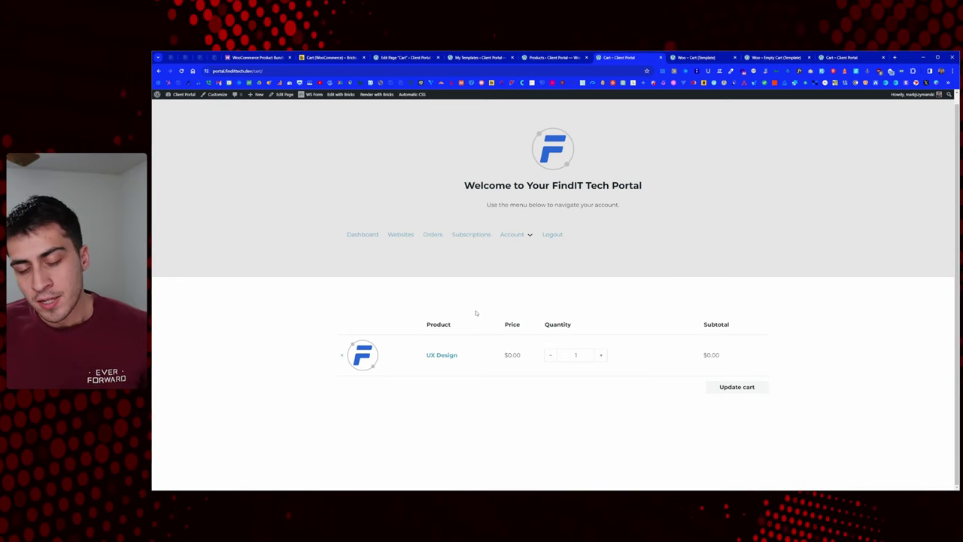
# Add a heading block reading "Cart" above the shortcode on the Cart page and update the page
pyautogui.click(697, 58)
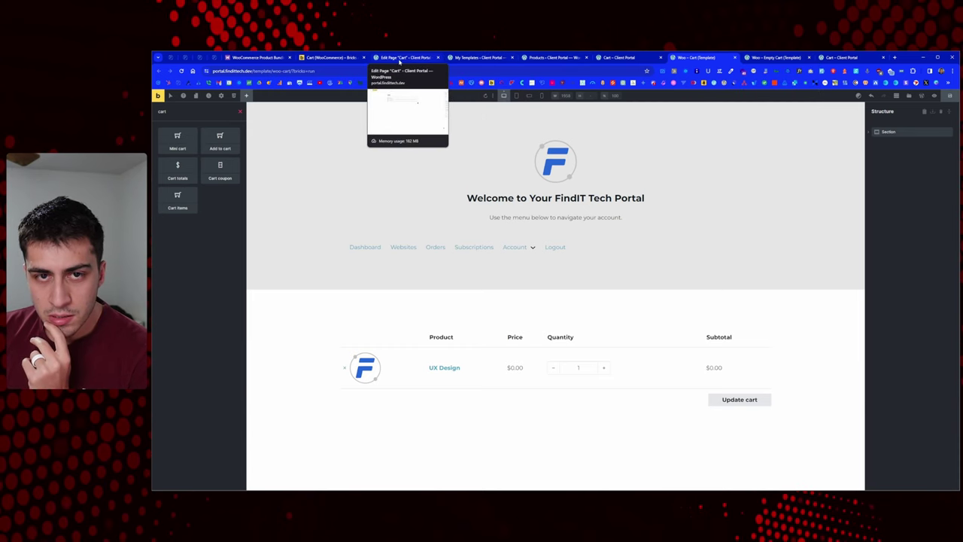
pyautogui.click(396, 59)
pyautogui.doubleClick(387, 140)
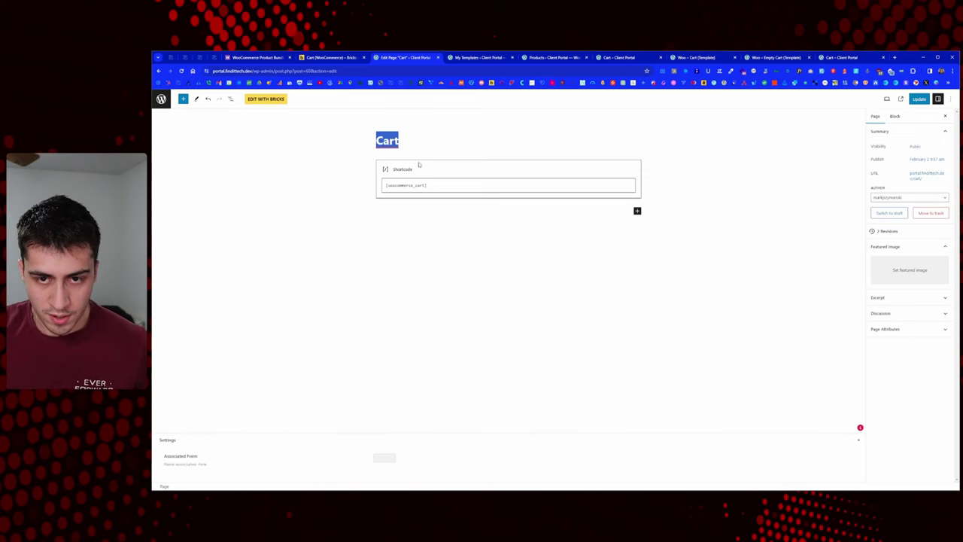
pyautogui.click(420, 164)
pyautogui.click(362, 209)
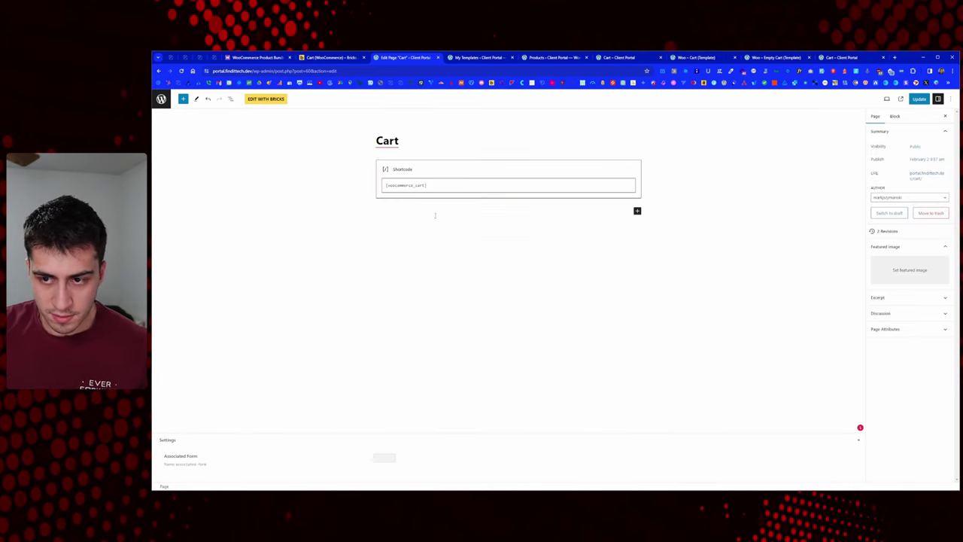
pyautogui.click(637, 210)
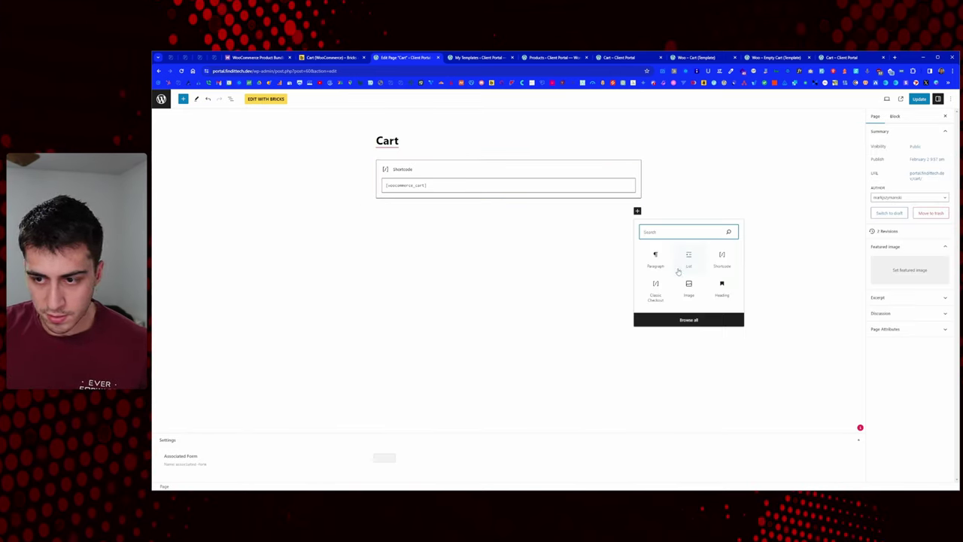
pyautogui.click(720, 289)
pyautogui.click(429, 195)
pyautogui.click(432, 215)
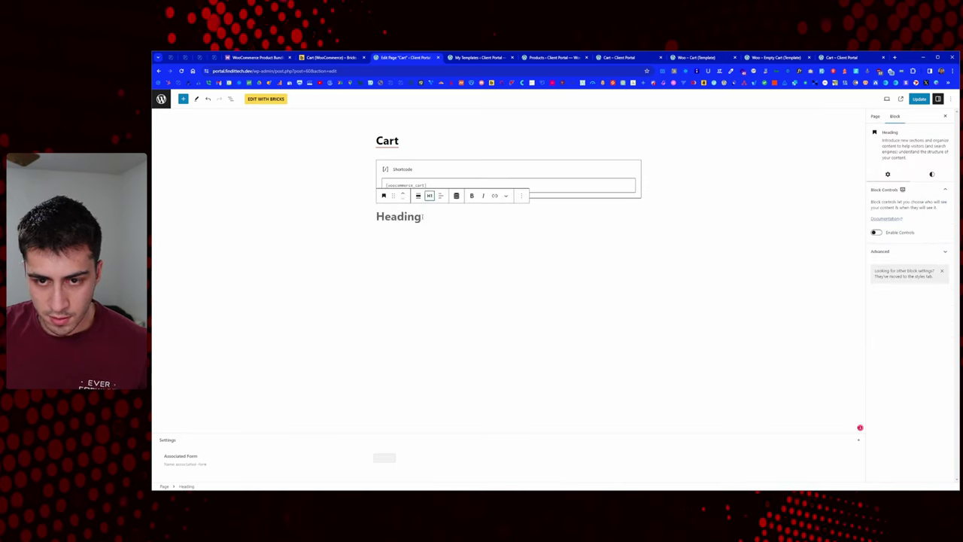
pyautogui.click(401, 193)
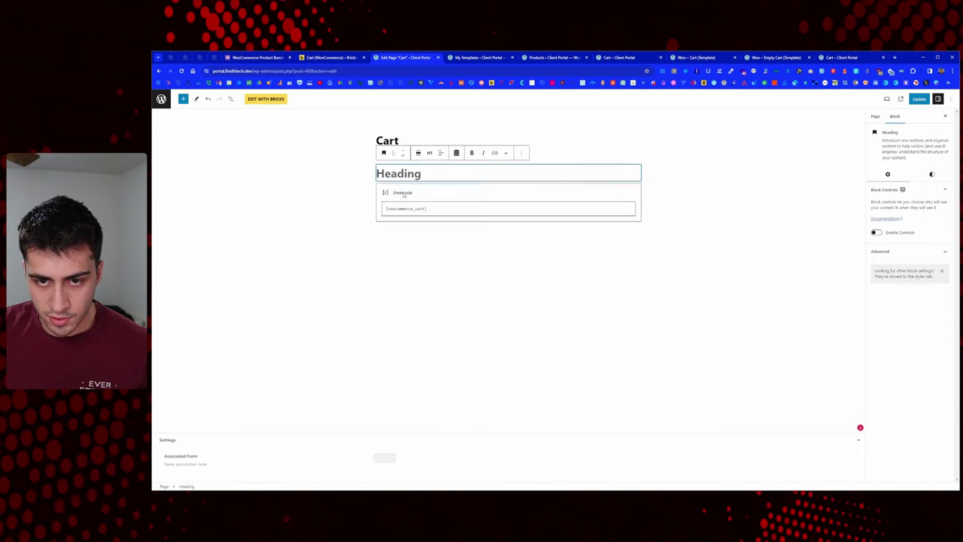
pyautogui.write('Cart')
pyautogui.click(919, 99)
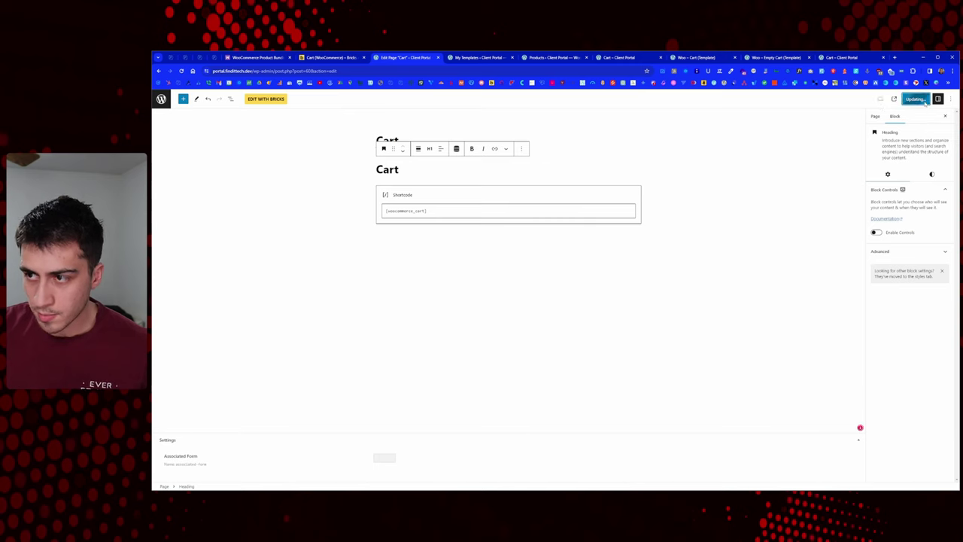
# Check the live cart page to see how the added "Cart" heading is laid out above the cart table
pyautogui.click(693, 57)
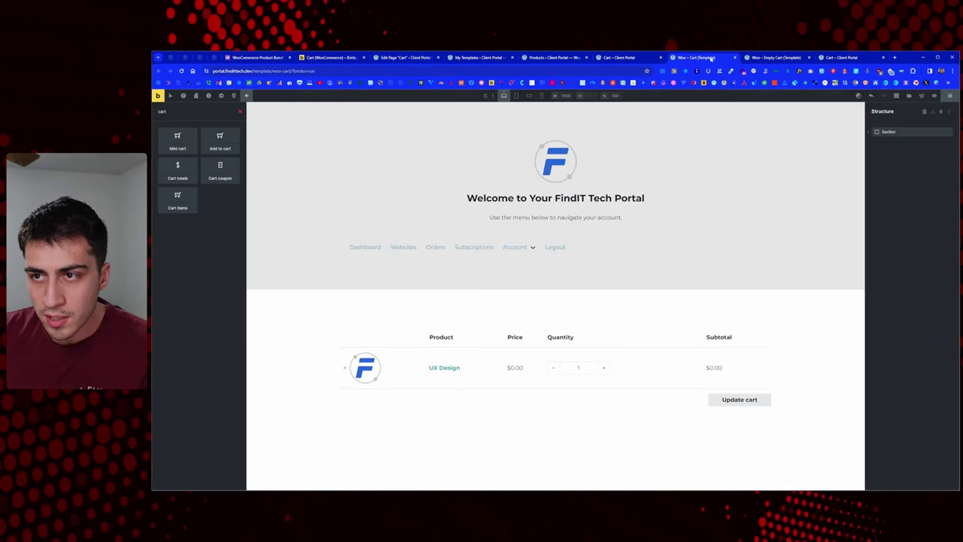
pyautogui.click(775, 57)
pyautogui.rightClick(560, 285)
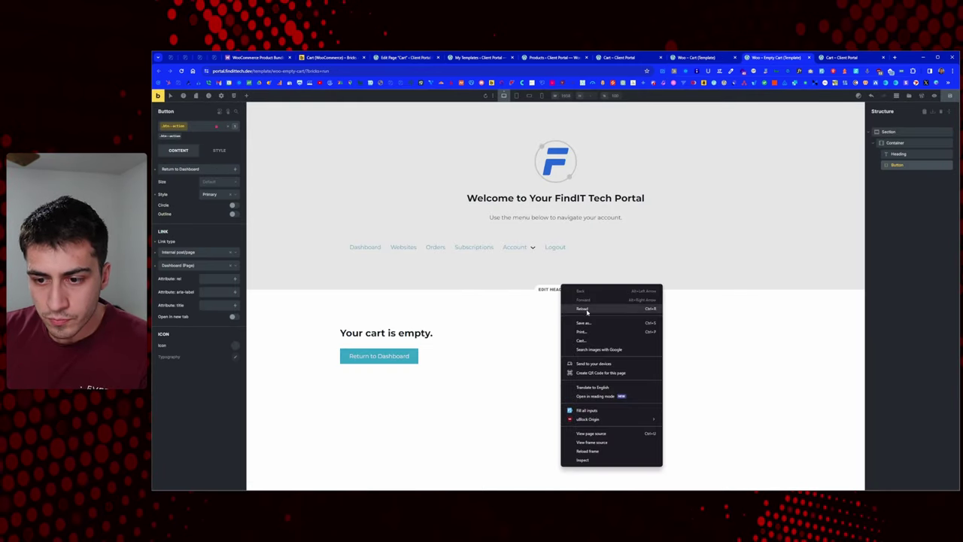
pyautogui.click(684, 58)
pyautogui.click(618, 57)
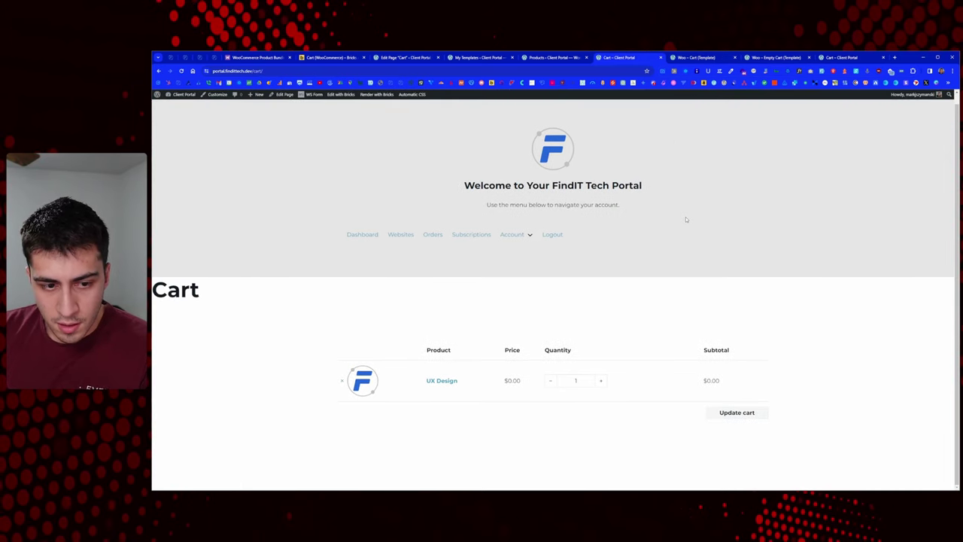
pyautogui.doubleClick(174, 297)
pyautogui.click(177, 294)
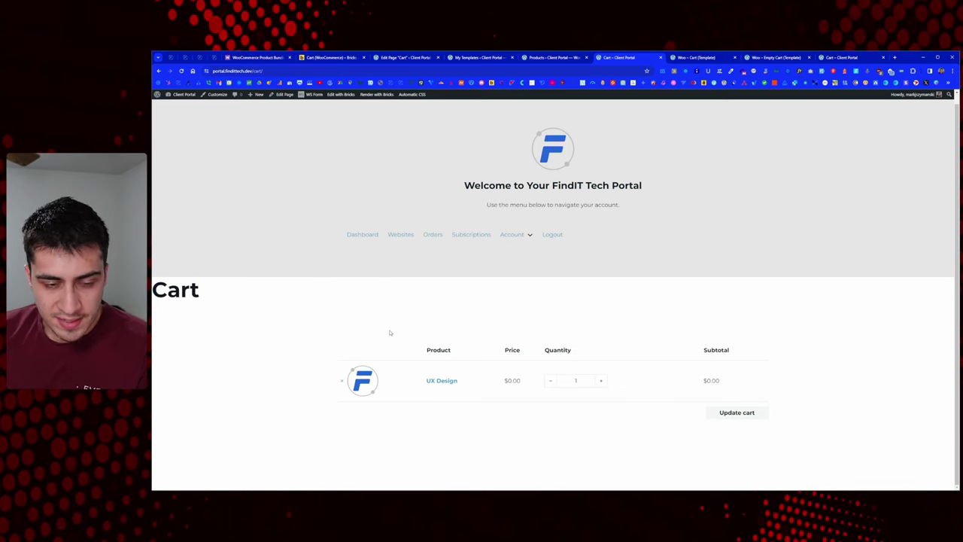
# Delete the "Cart" heading block from the Cart page, update the page and reload the live cart
pyautogui.click(405, 57)
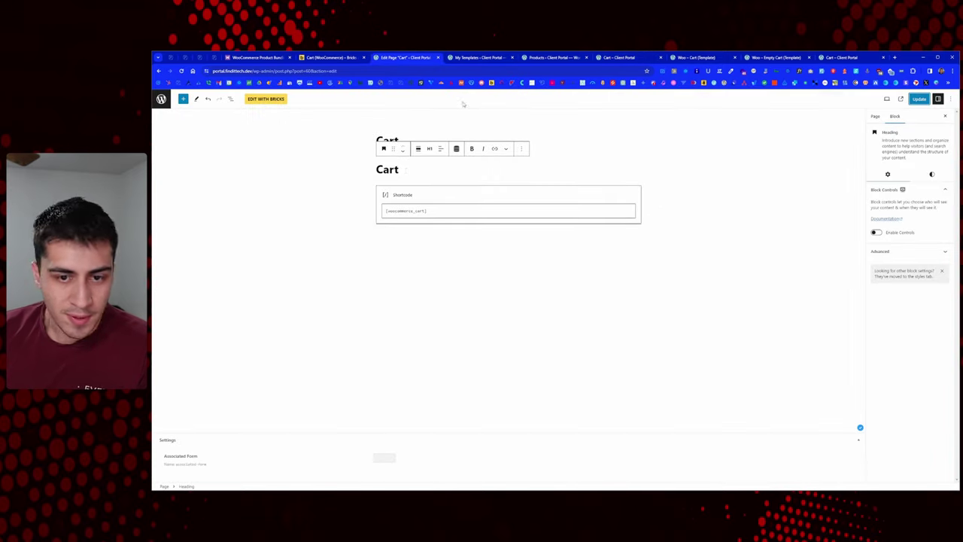
pyautogui.click(522, 149)
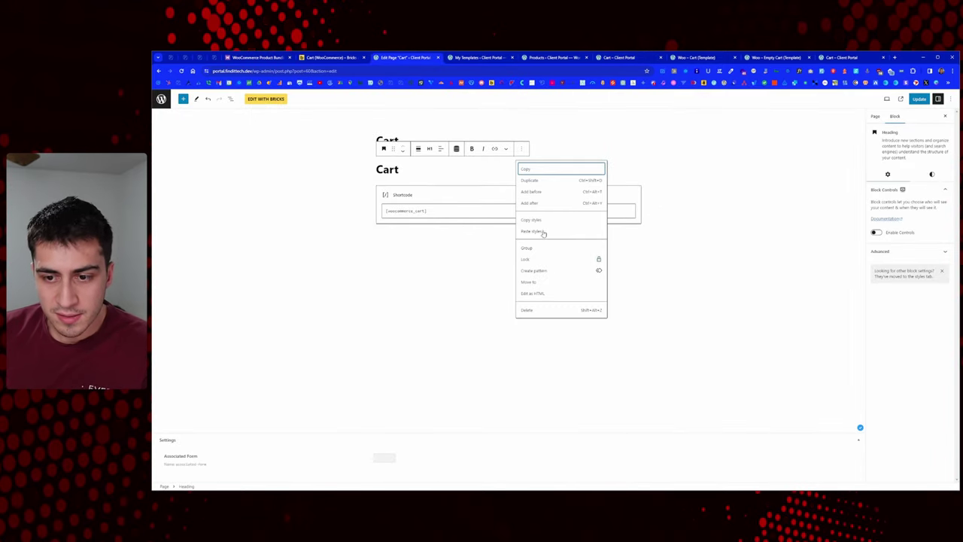
pyautogui.click(544, 310)
pyautogui.click(917, 99)
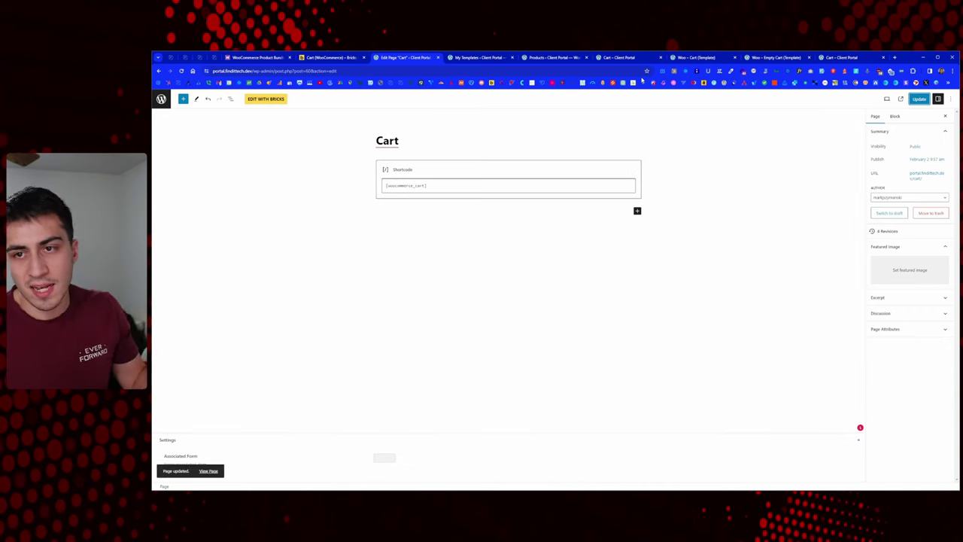
pyautogui.click(634, 58)
pyautogui.rightClick(449, 284)
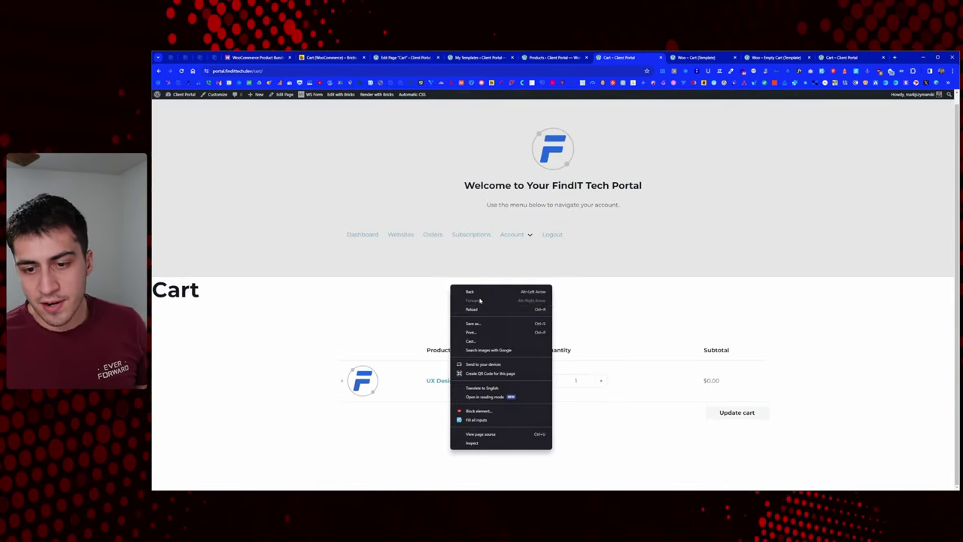
pyautogui.click(482, 309)
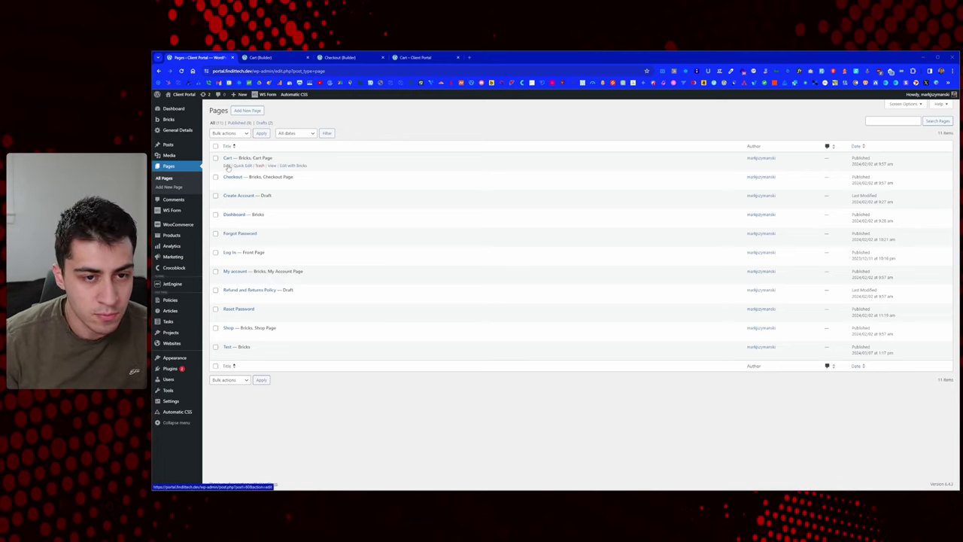
# Open the Cart page in the Bricks builder and inspect the content of its Shortcode element
pyautogui.click(227, 166)
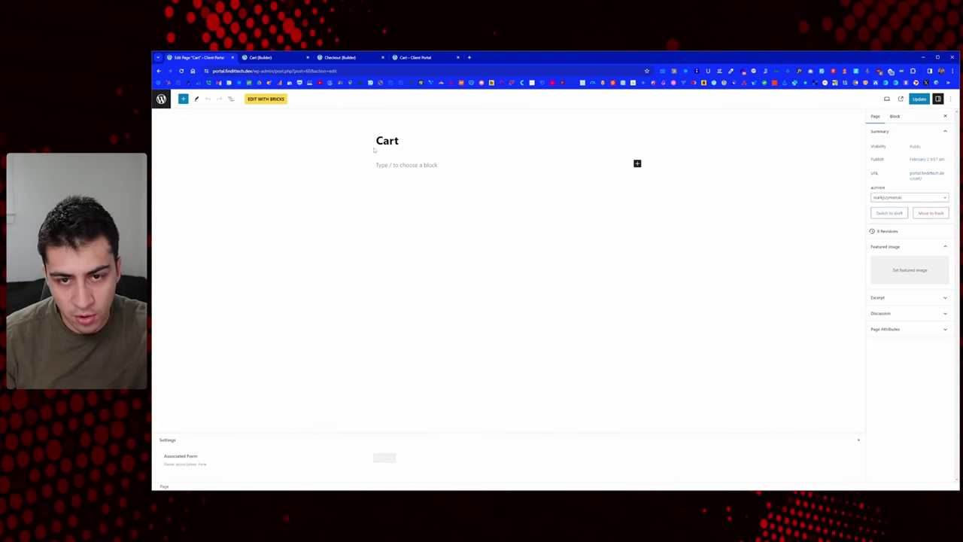
pyautogui.click(272, 100)
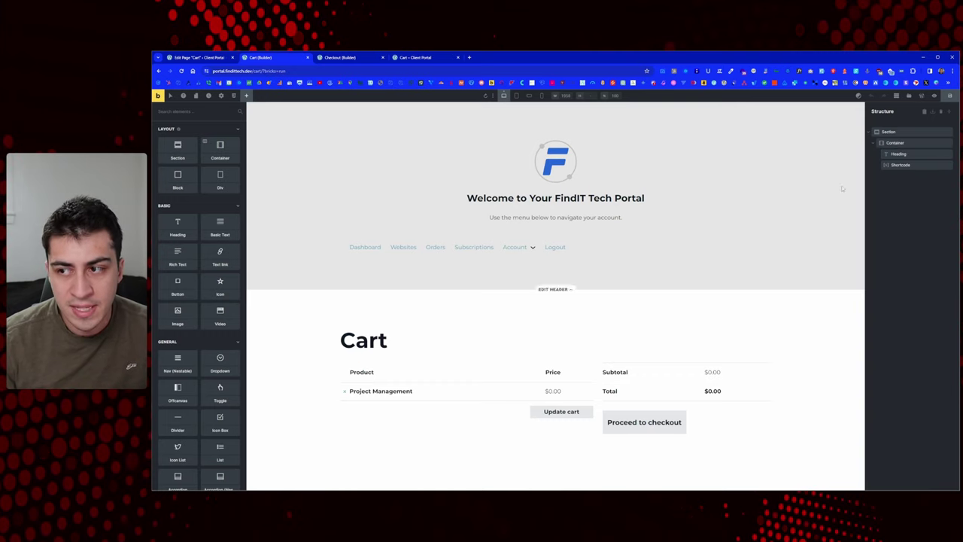
pyautogui.click(906, 165)
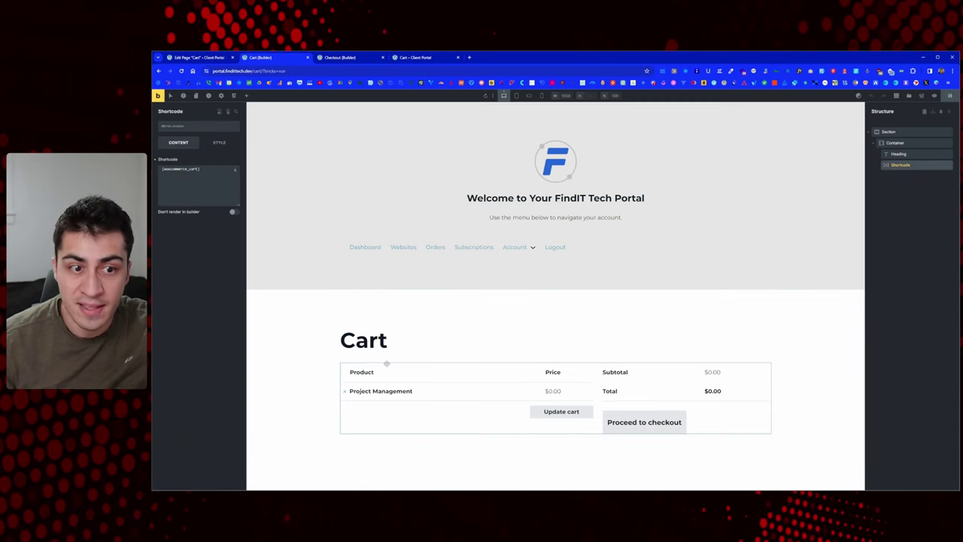
pyautogui.tripleClick(181, 168)
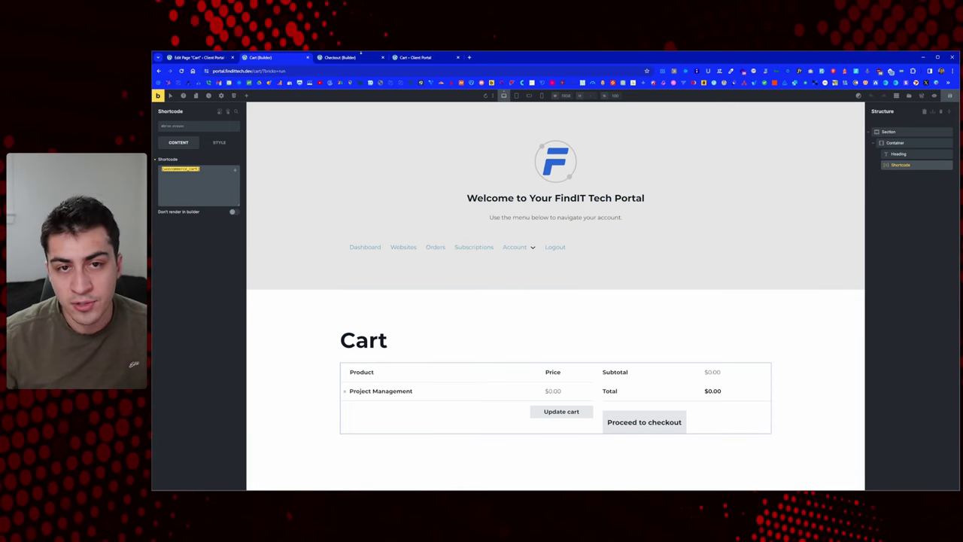
# Examine the Checkout page's structure in the Bricks builder, including its Shortcode element, section settings, billing fields and order summary
pyautogui.hotkey('ctrl', 'Tab')
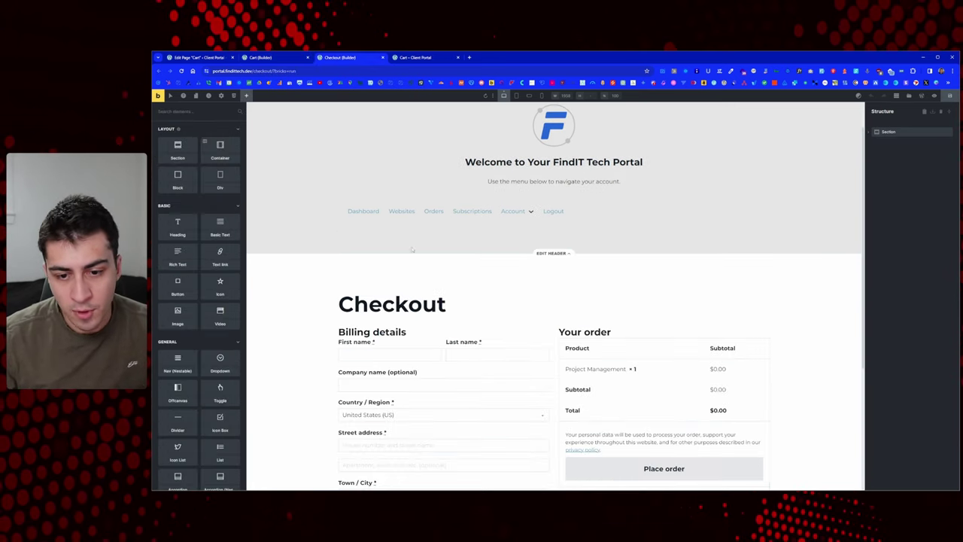
pyautogui.click(941, 111)
pyautogui.click(908, 164)
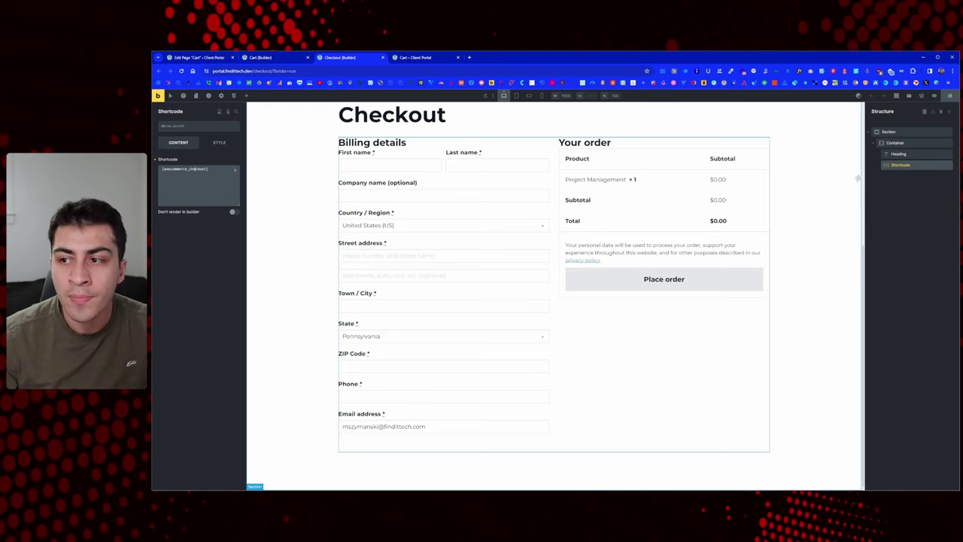
pyautogui.click(277, 61)
pyautogui.click(340, 57)
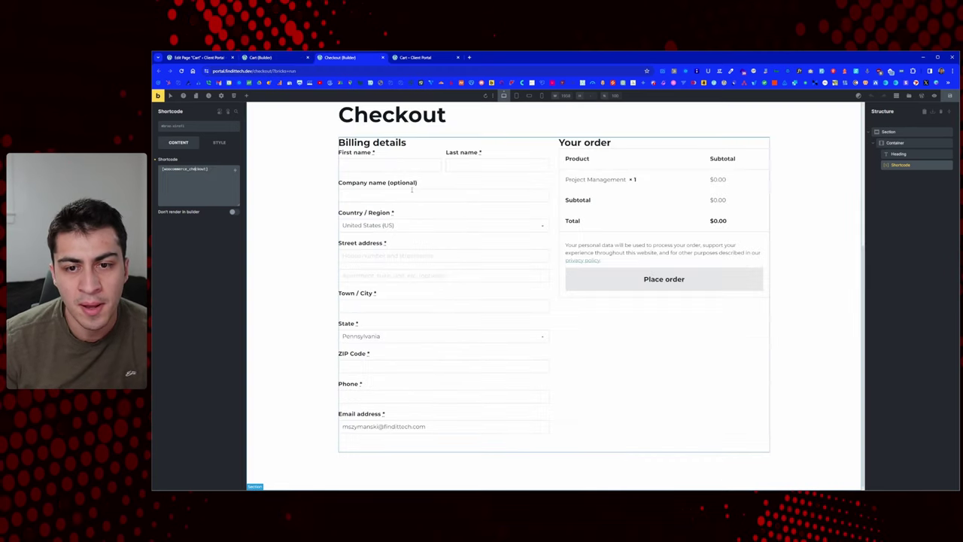
pyautogui.scroll(3, 412, 190)
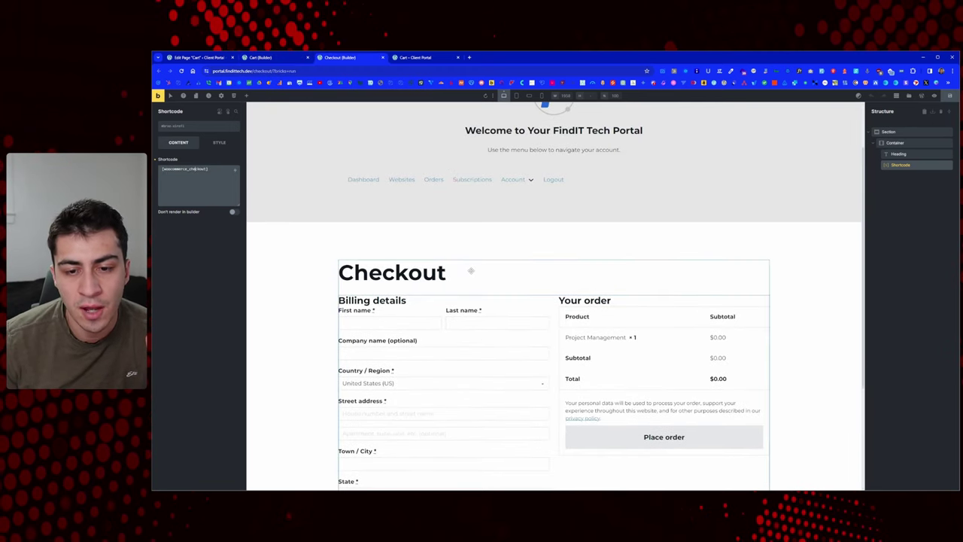
pyautogui.click(295, 265)
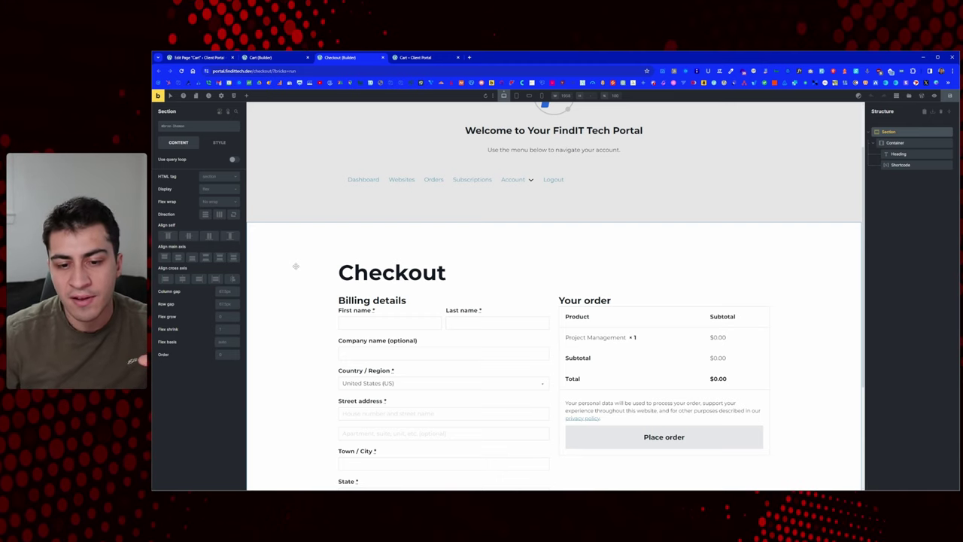
pyautogui.scroll(-1, 470, 344)
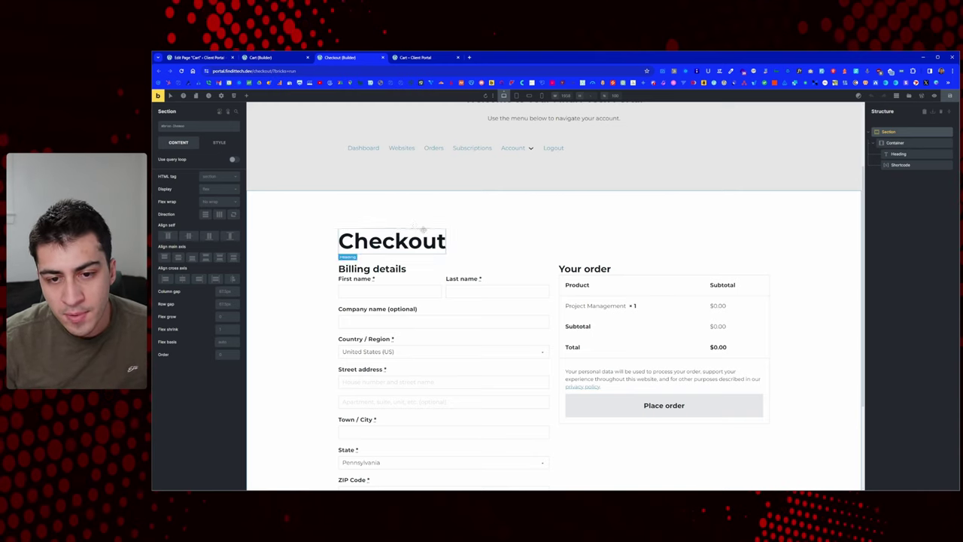
pyautogui.scroll(-4, 451, 225)
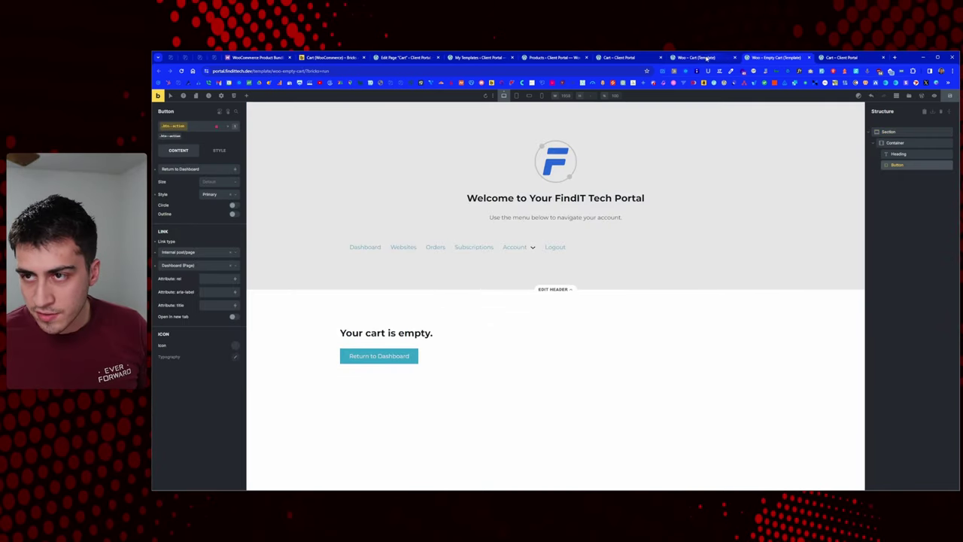
# Reload the live cart page to check it with the UX Design product and close the duplicate Cart tab
pyautogui.moveTo(706, 58); pyautogui.dragTo(776, 57)
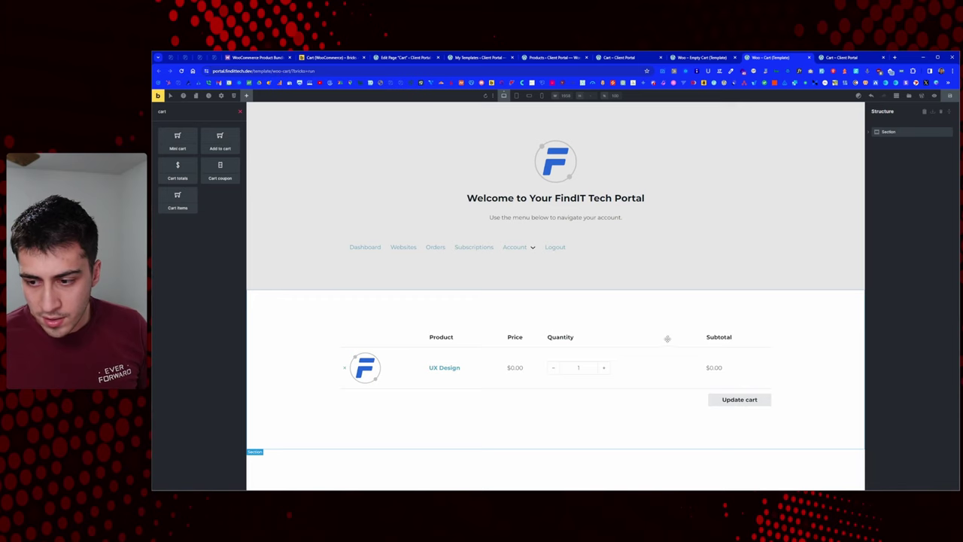
pyautogui.click(832, 58)
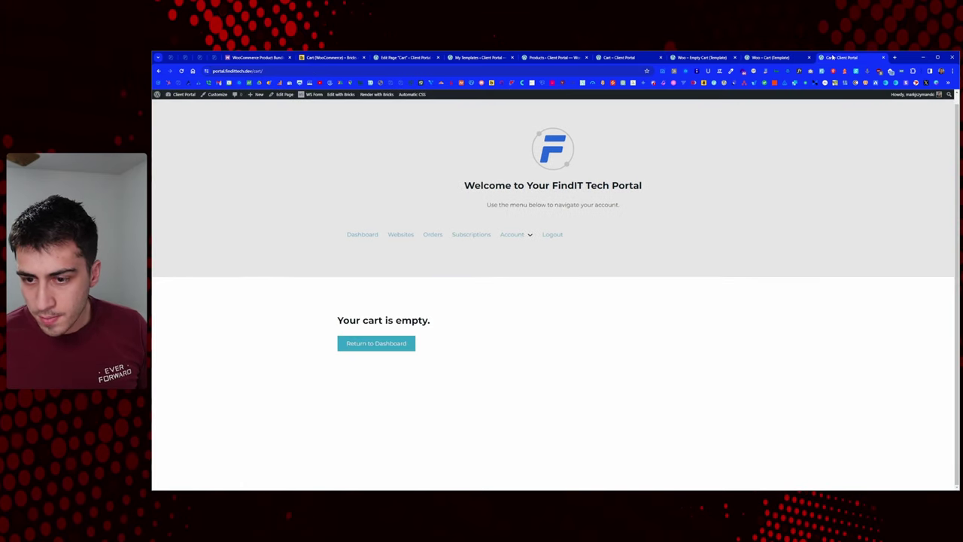
pyautogui.rightClick(690, 268)
pyautogui.click(710, 290)
pyautogui.click(660, 58)
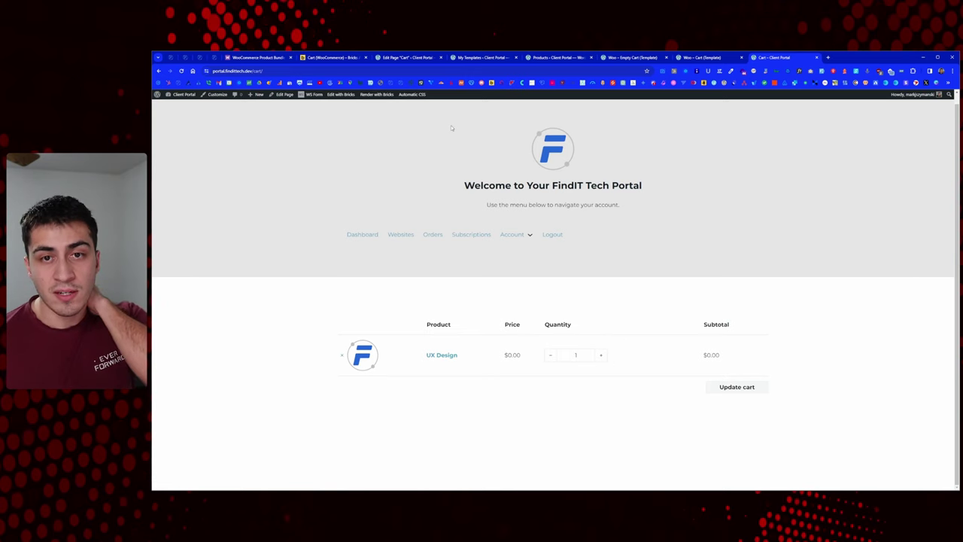
# Review the Cart page's shortcode, the Cart template and the Bricks documentation on cart template types and the default cart layout
pyautogui.click(410, 58)
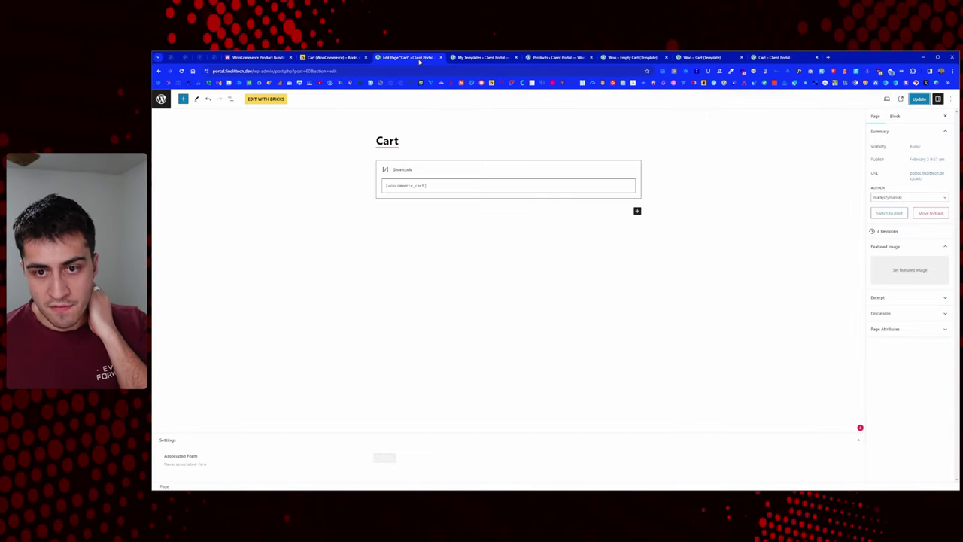
pyautogui.click(696, 61)
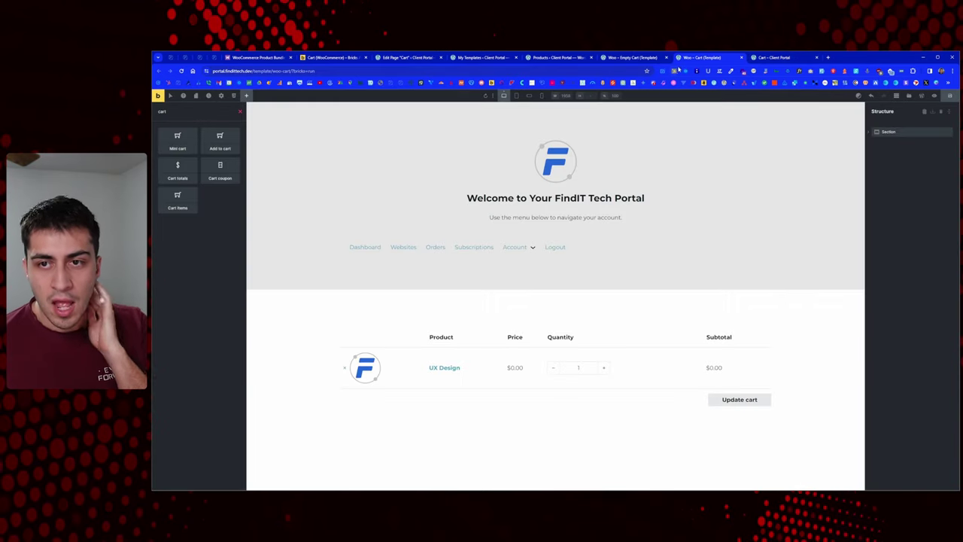
pyautogui.click(331, 58)
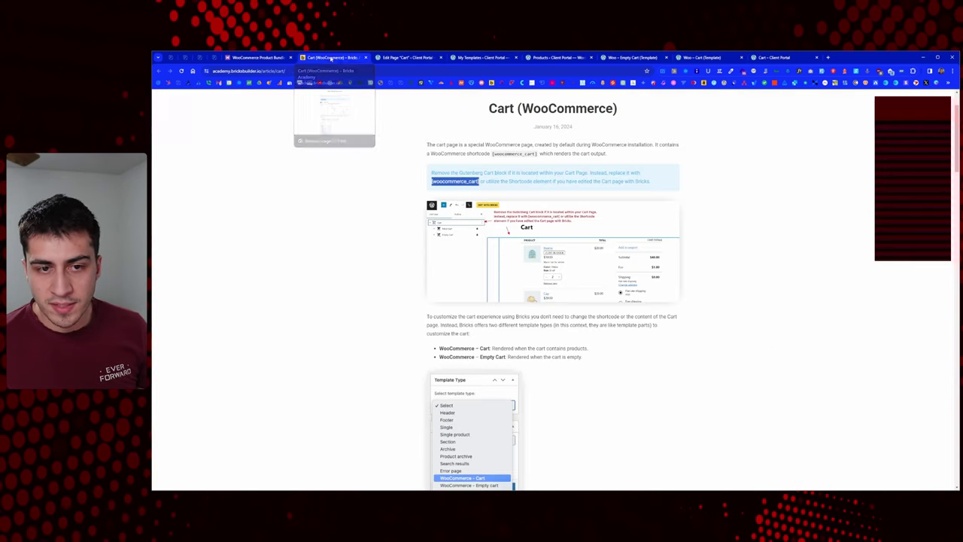
pyautogui.click(391, 223)
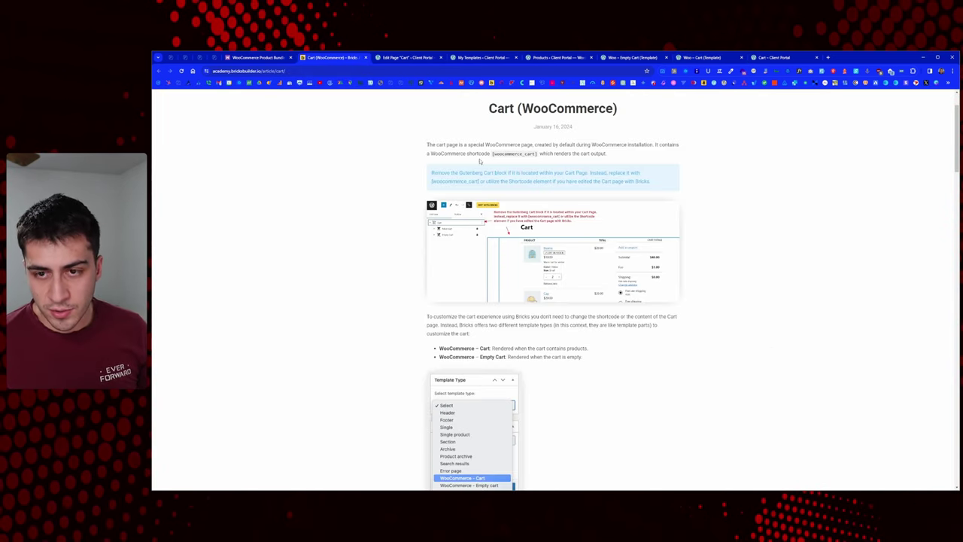
pyautogui.scroll(-3, 424, 242)
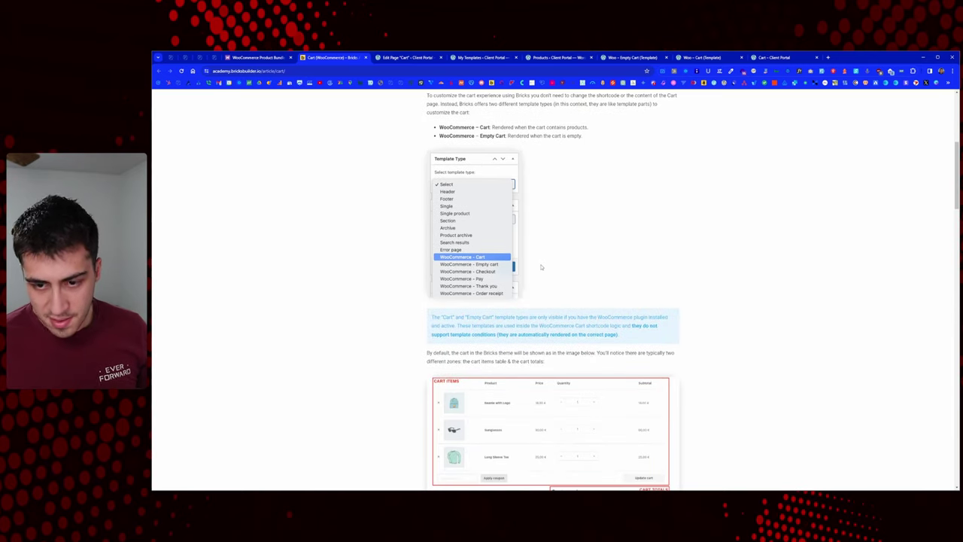
pyautogui.scroll(-2, 495, 228)
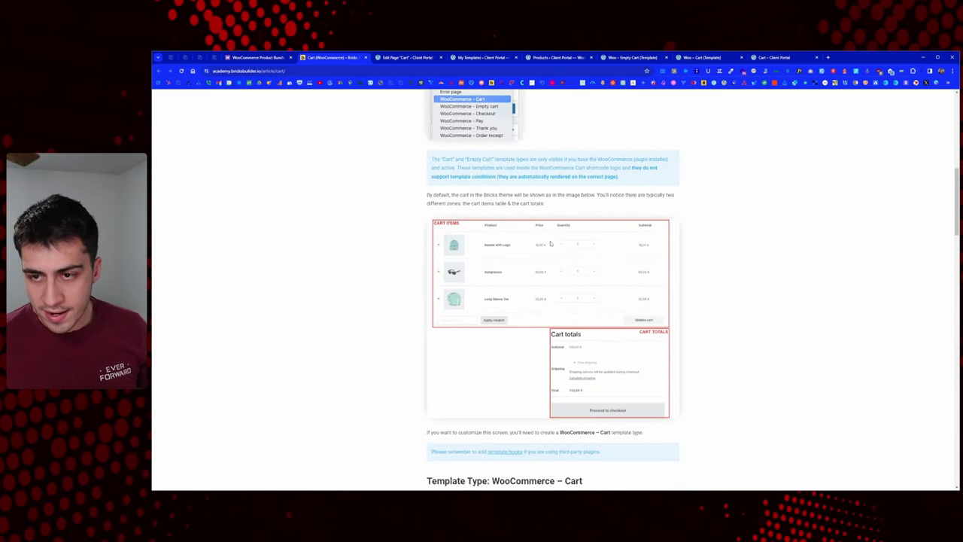
pyautogui.scroll(-1, 503, 178)
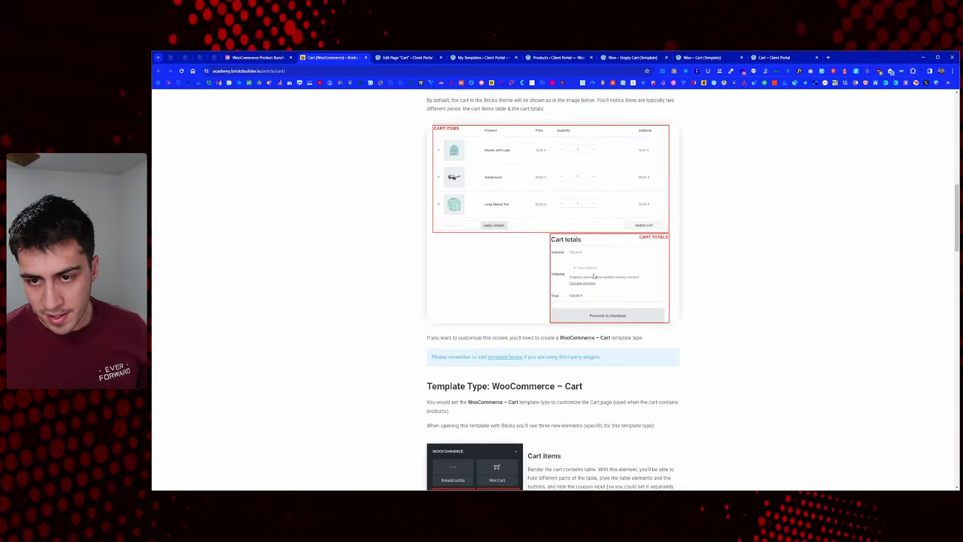
# In the Cart template, set the container's display to grid with template columns var(--grid-3-2)
pyautogui.click(764, 57)
pyautogui.click(703, 57)
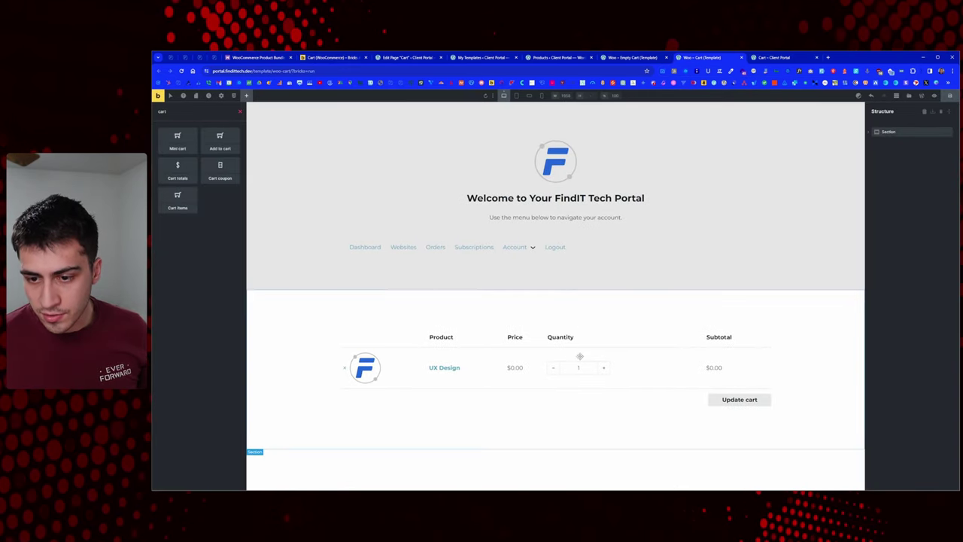
pyautogui.click(875, 132)
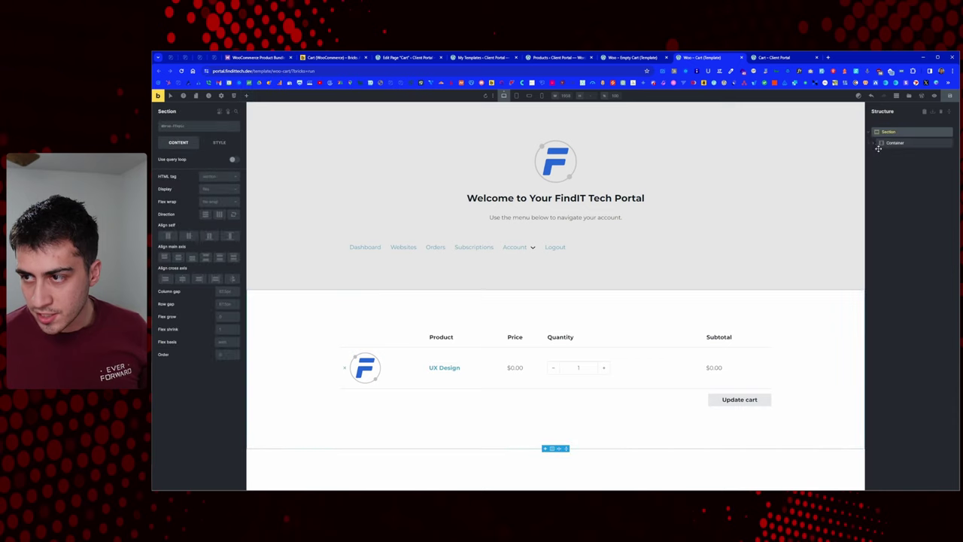
pyautogui.click(888, 143)
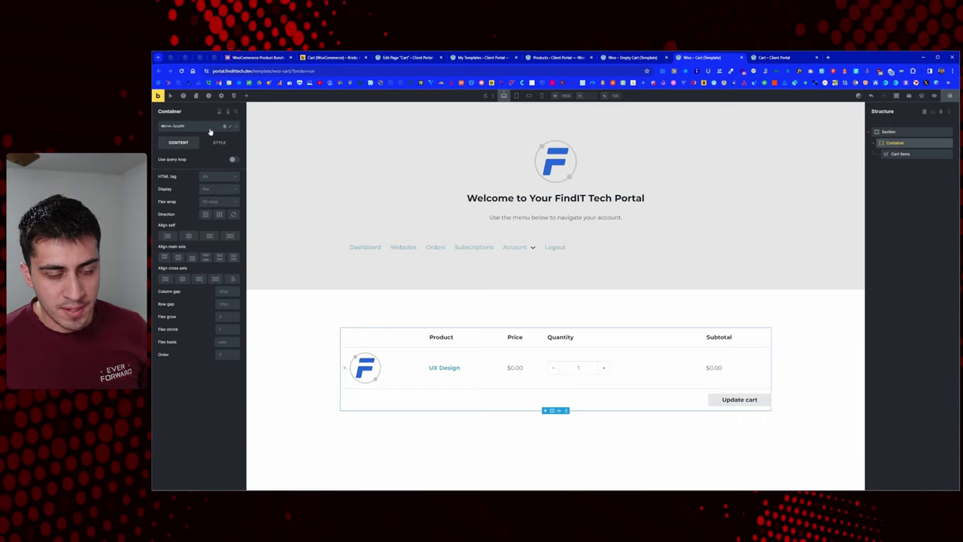
pyautogui.click(216, 189)
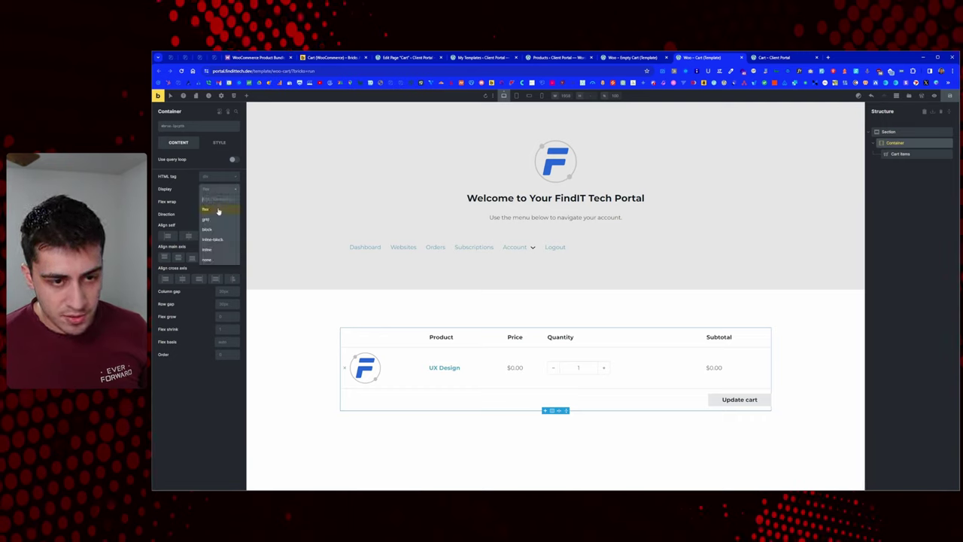
pyautogui.click(217, 219)
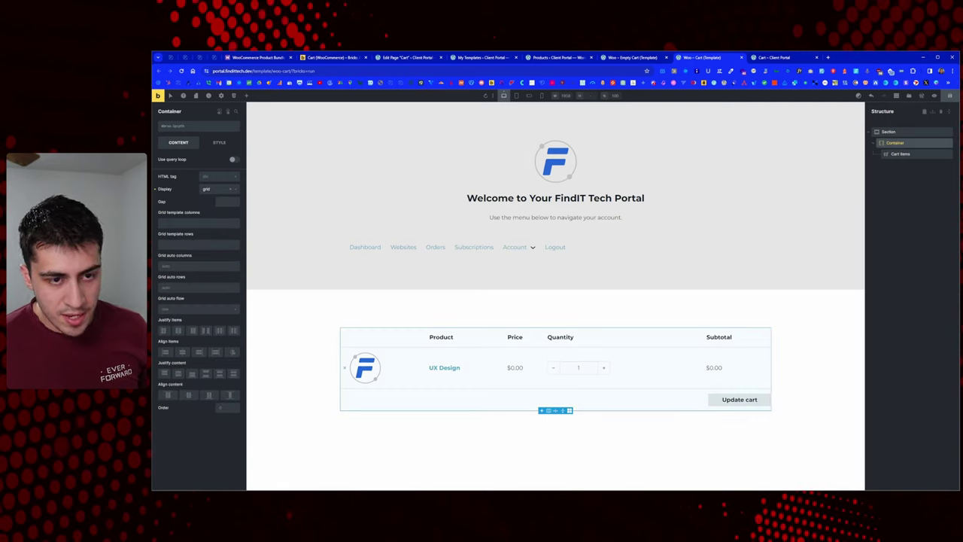
pyautogui.rightClick(194, 223)
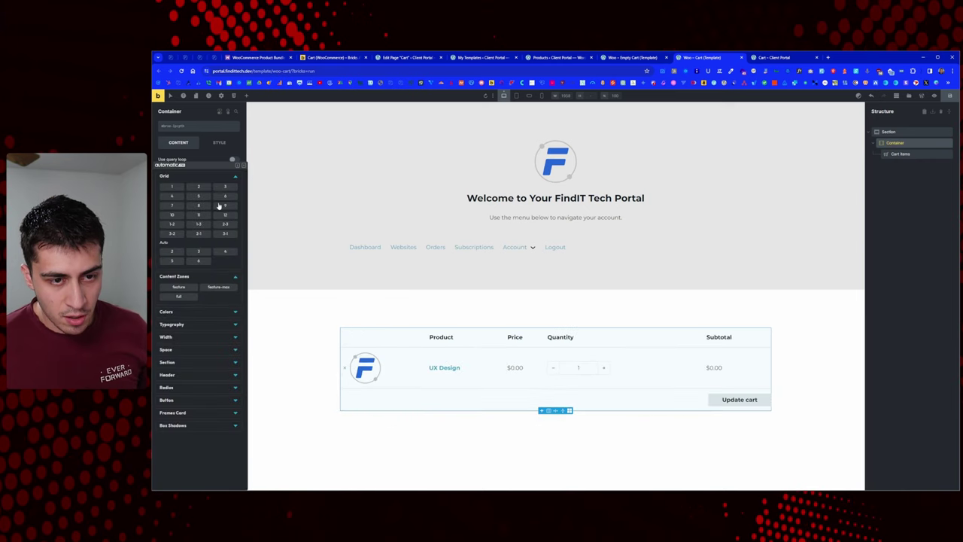
pyautogui.click(203, 206)
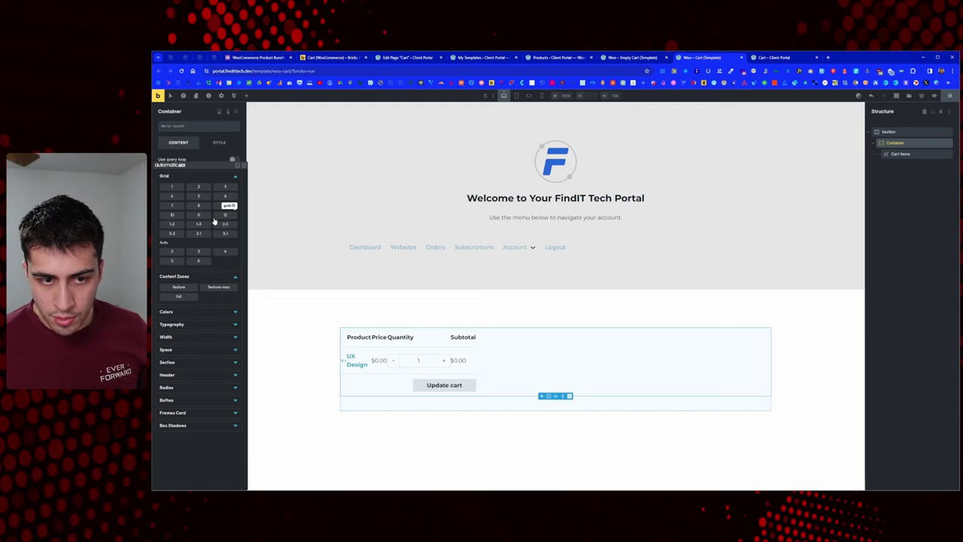
pyautogui.click(178, 234)
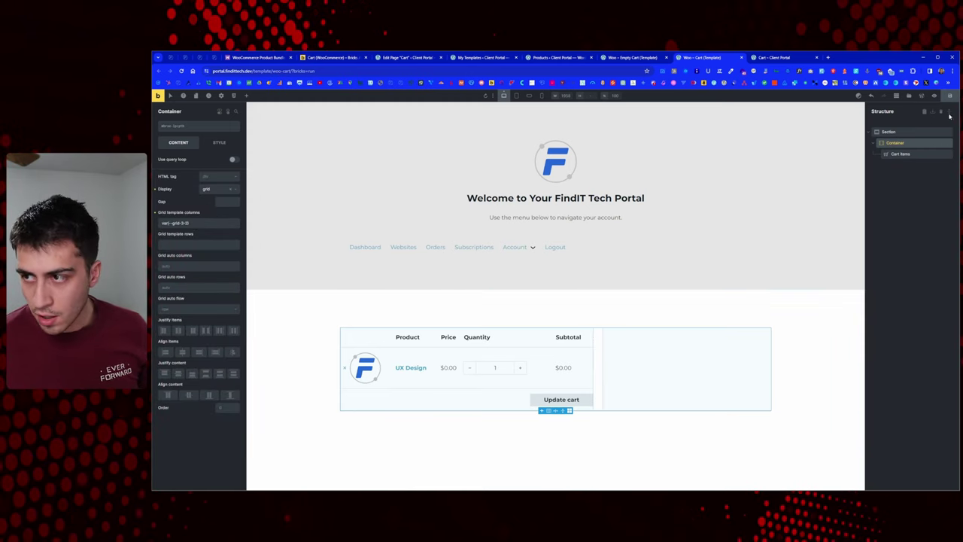
# Add a Cart totals element to the container's empty second column, beside the cart items, and save the template
pyautogui.click(245, 96)
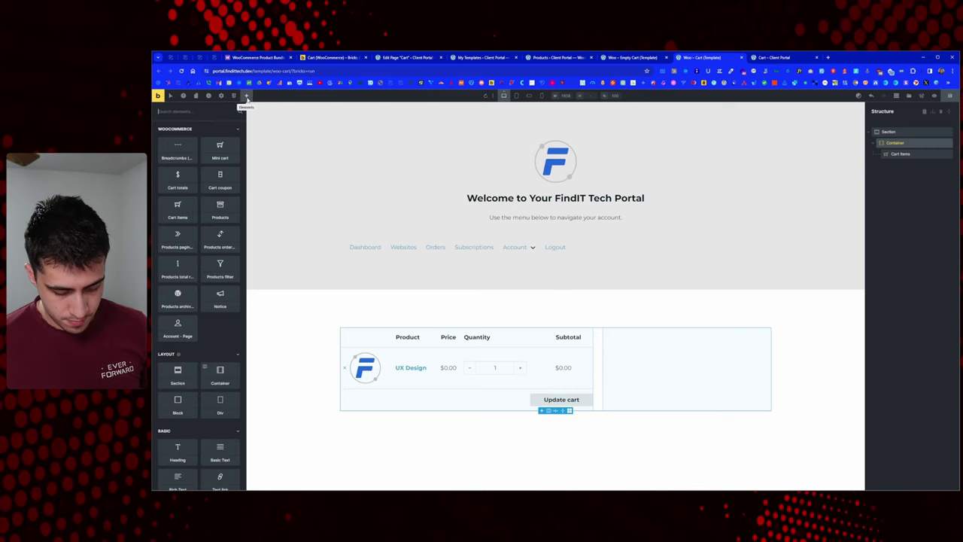
pyautogui.write('cart')
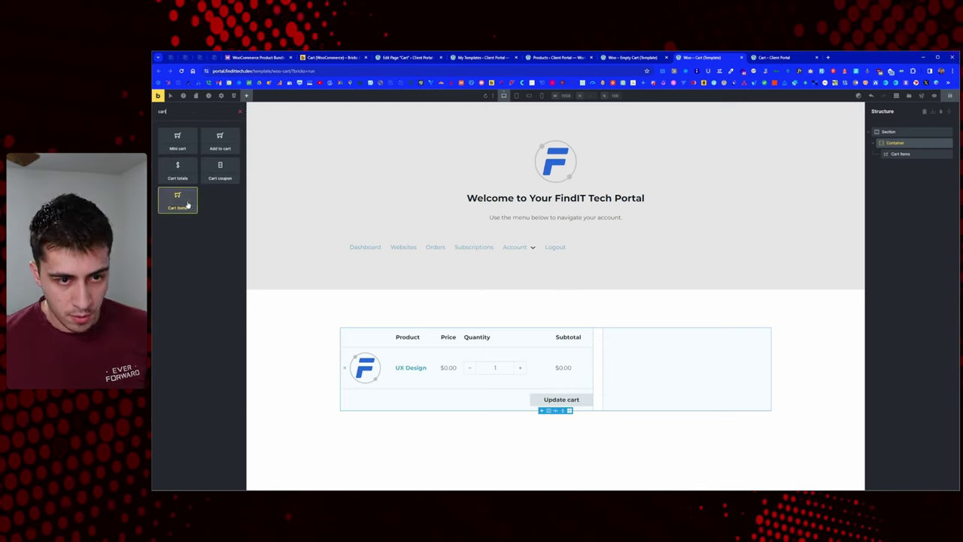
pyautogui.moveTo(180, 173); pyautogui.dragTo(619, 363)
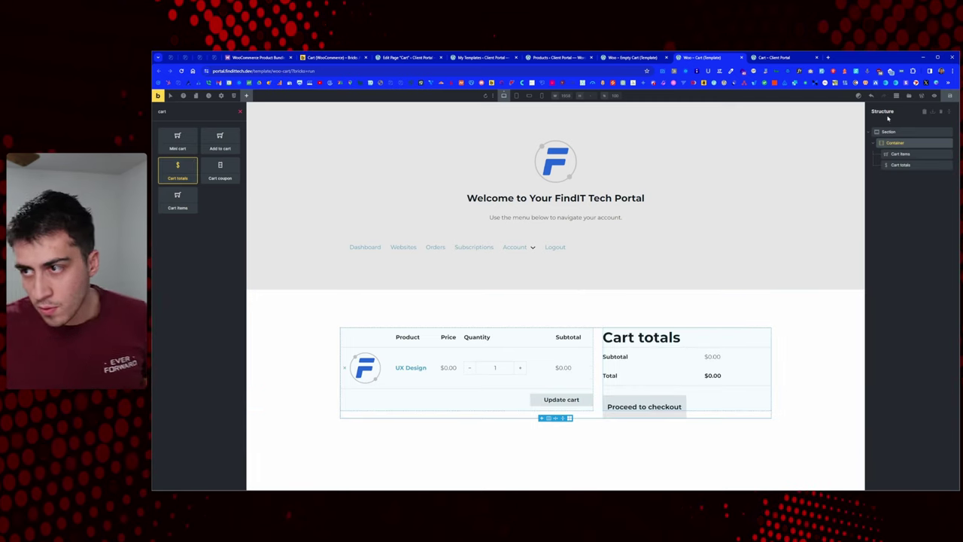
pyautogui.click(948, 96)
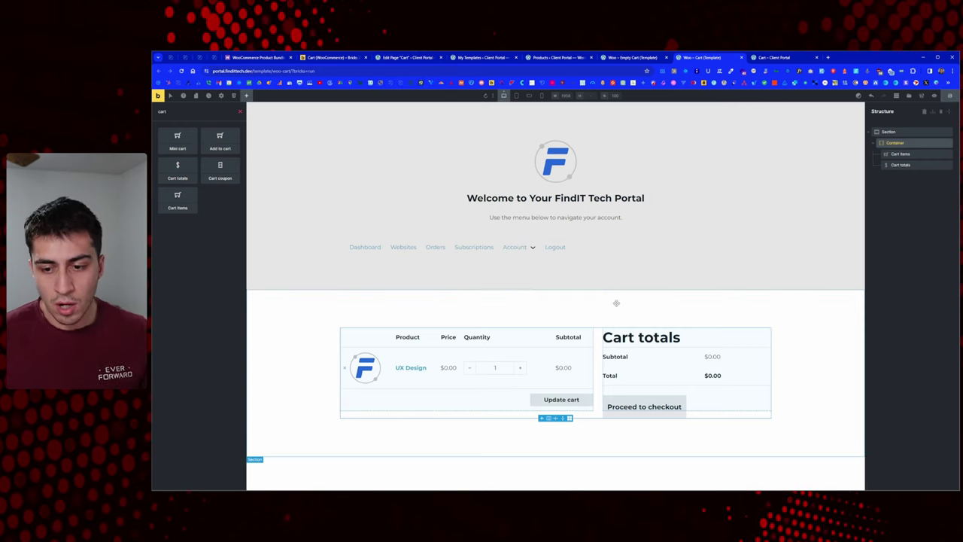
# Compare the documentation's default cart layout, then reload the live cart page to check the two-column layout
pyautogui.click(359, 60)
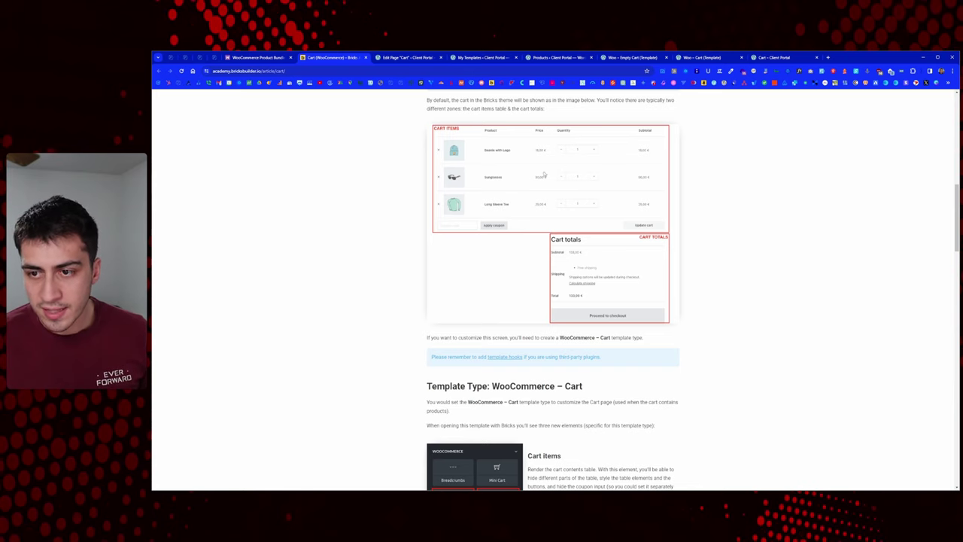
pyautogui.click(778, 57)
pyautogui.rightClick(688, 164)
pyautogui.click(728, 187)
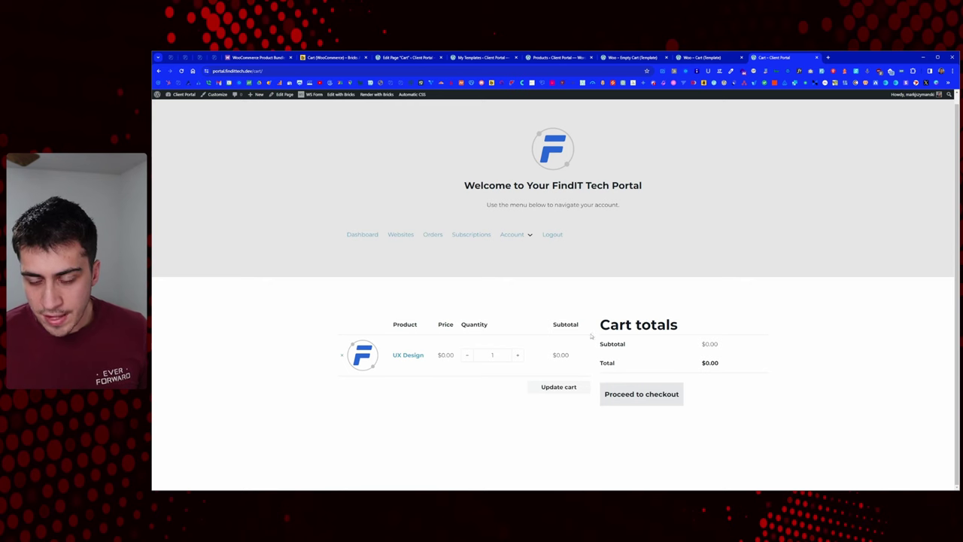
# Read the documentation on the Cart items, Cart totals and Cart Coupon elements, the Empty Cart template and the cart contents loop
pyautogui.click(331, 58)
pyautogui.scroll(-1, 516, 241)
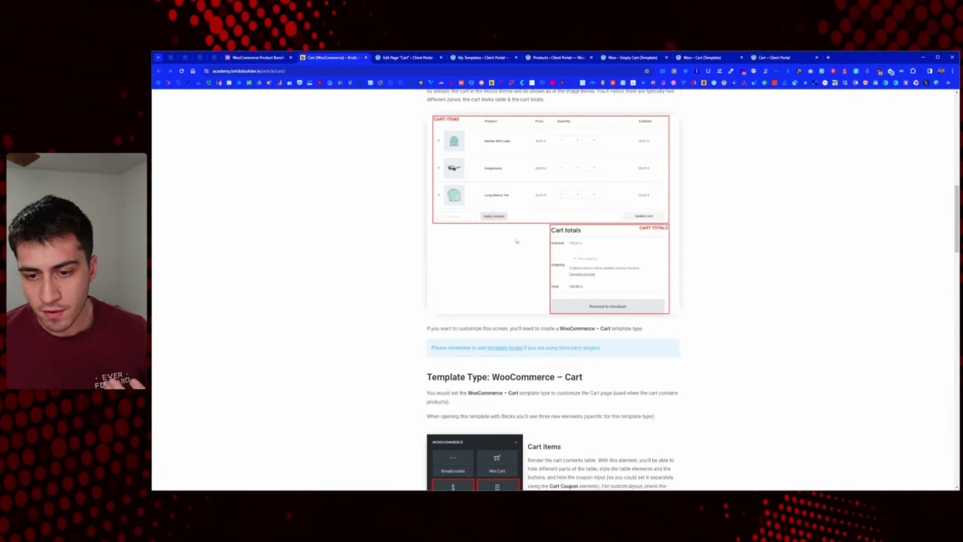
pyautogui.scroll(-1, 516, 241)
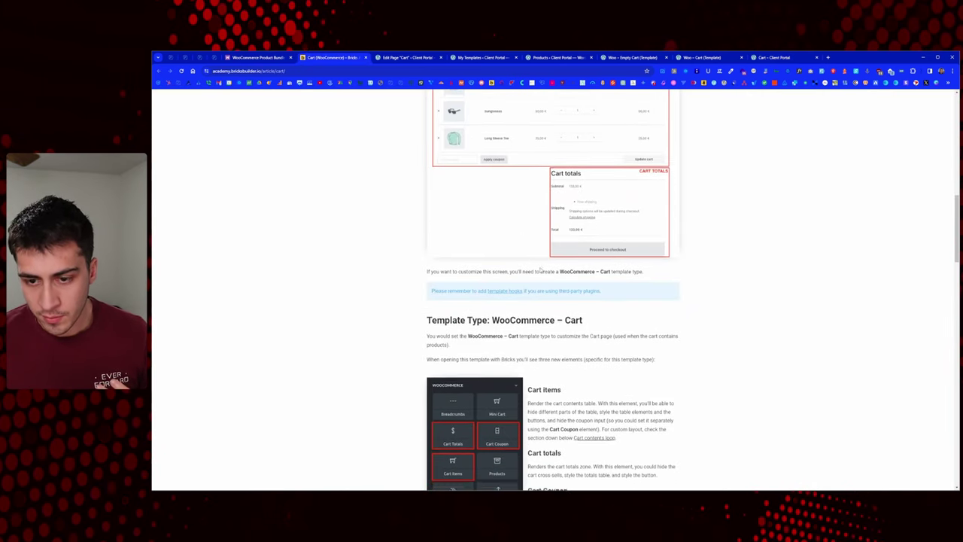
pyautogui.scroll(-3, 540, 270)
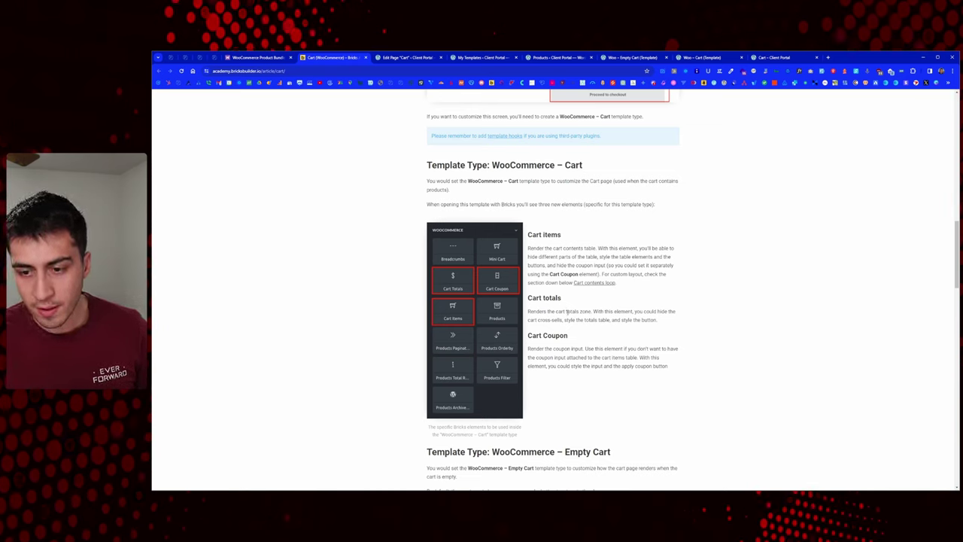
pyautogui.moveTo(568, 336); pyautogui.dragTo(527, 336)
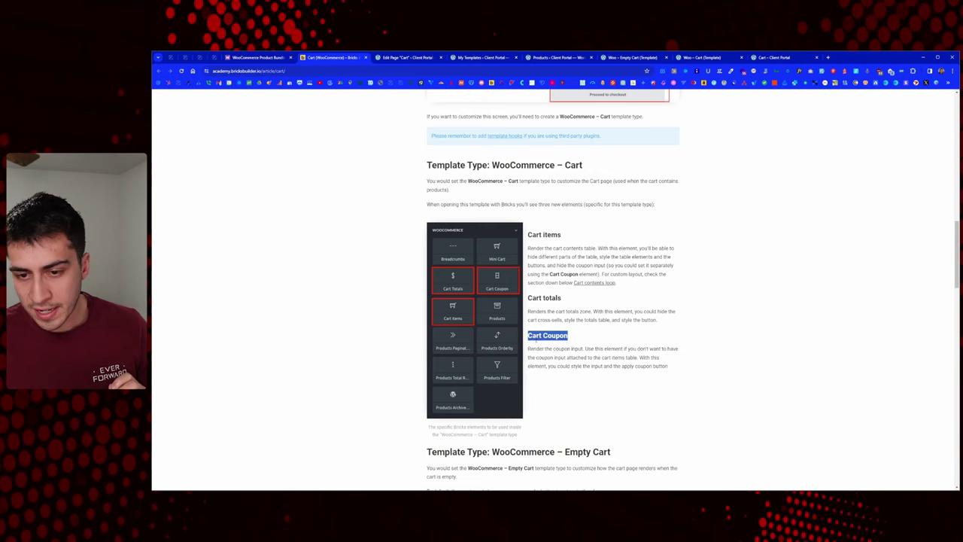
pyautogui.moveTo(564, 235); pyautogui.dragTo(530, 235)
pyautogui.click(530, 235)
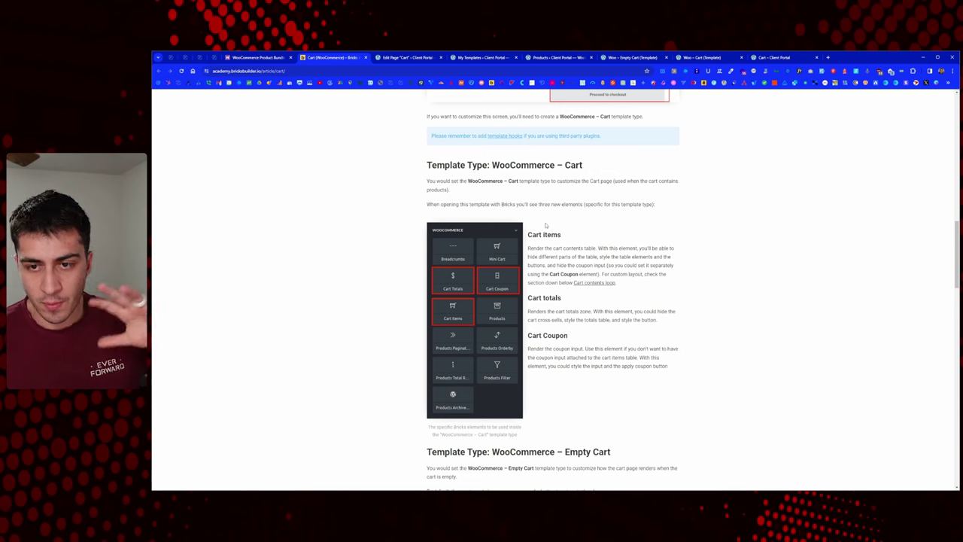
pyautogui.scroll(-5, 548, 223)
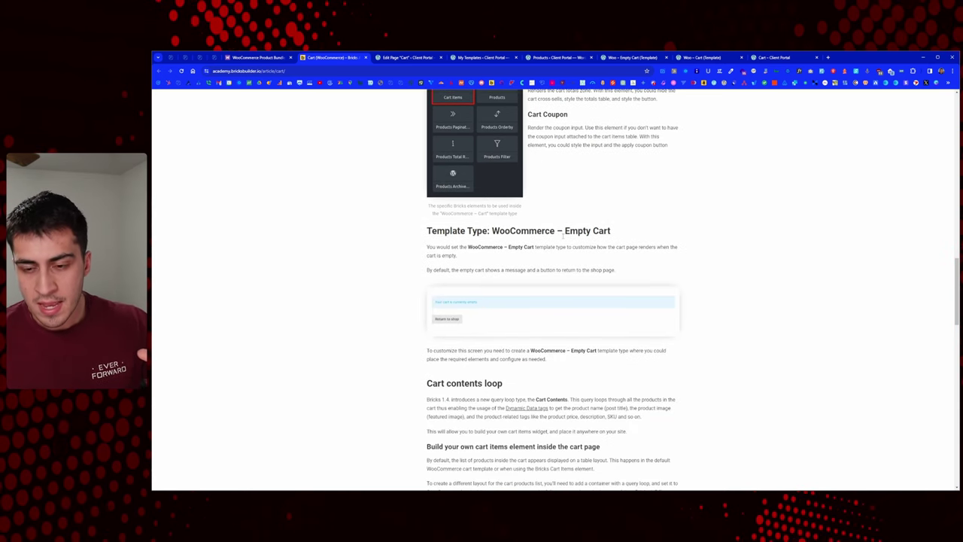
pyautogui.scroll(-2, 541, 239)
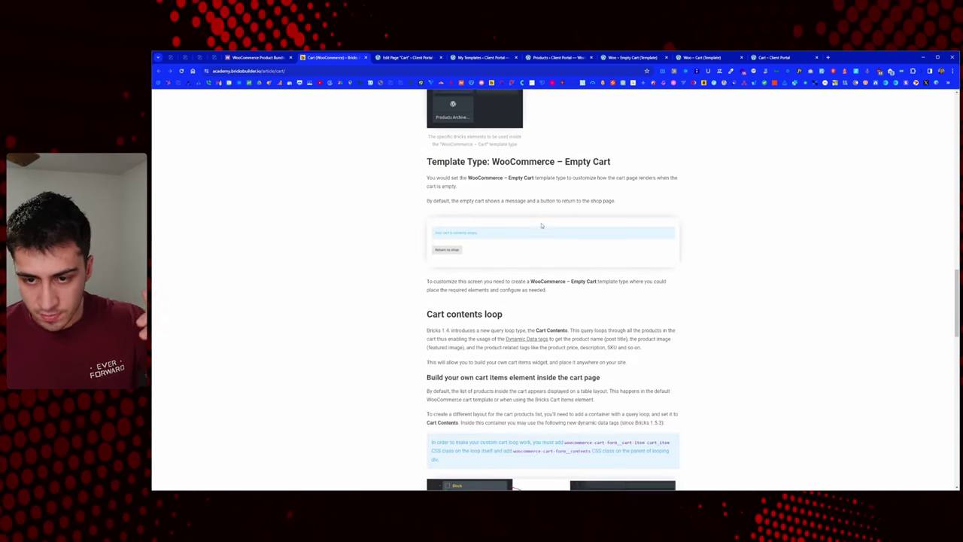
pyautogui.scroll(-1, 540, 228)
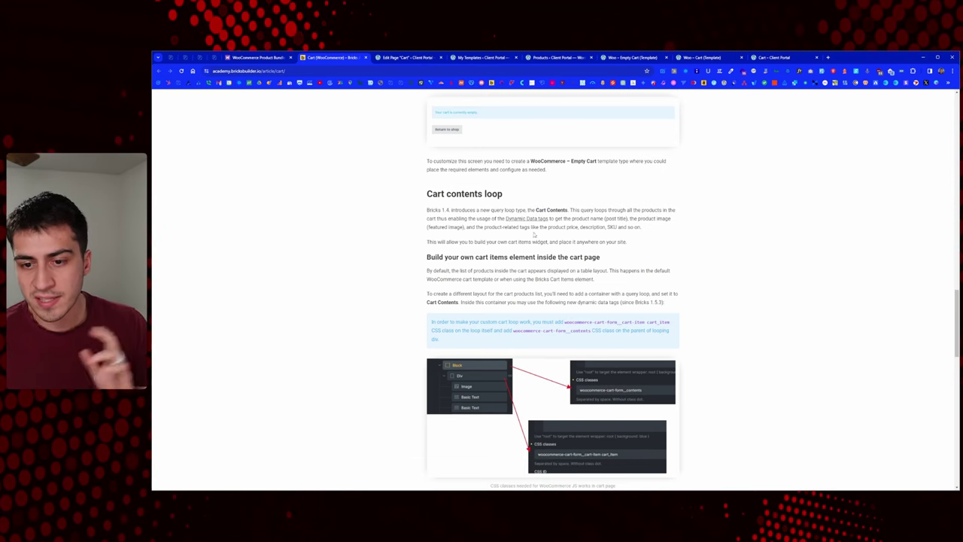
# Inspect the product table on the live cart page and revisit the Cart and Empty Cart templates
pyautogui.click(761, 60)
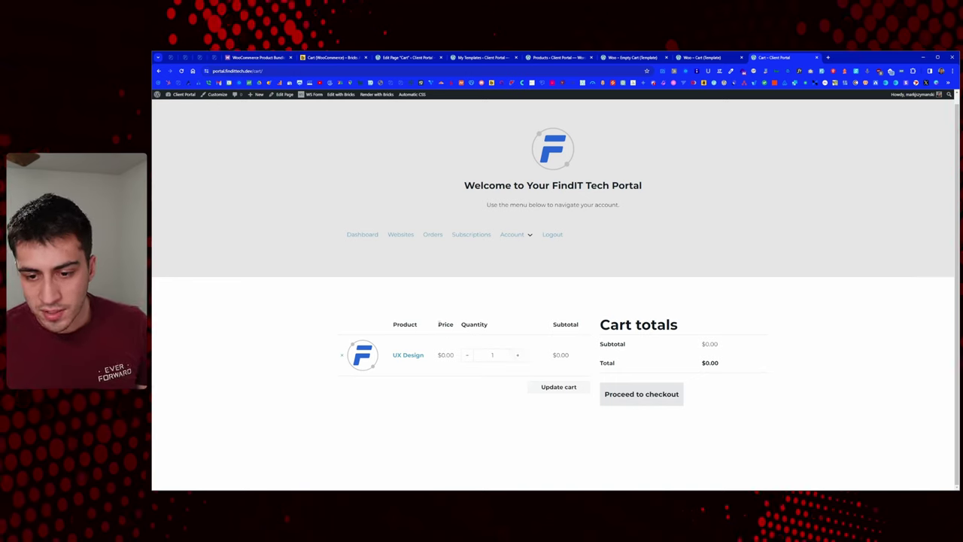
pyautogui.moveTo(438, 324); pyautogui.dragTo(454, 325)
pyautogui.click(365, 356)
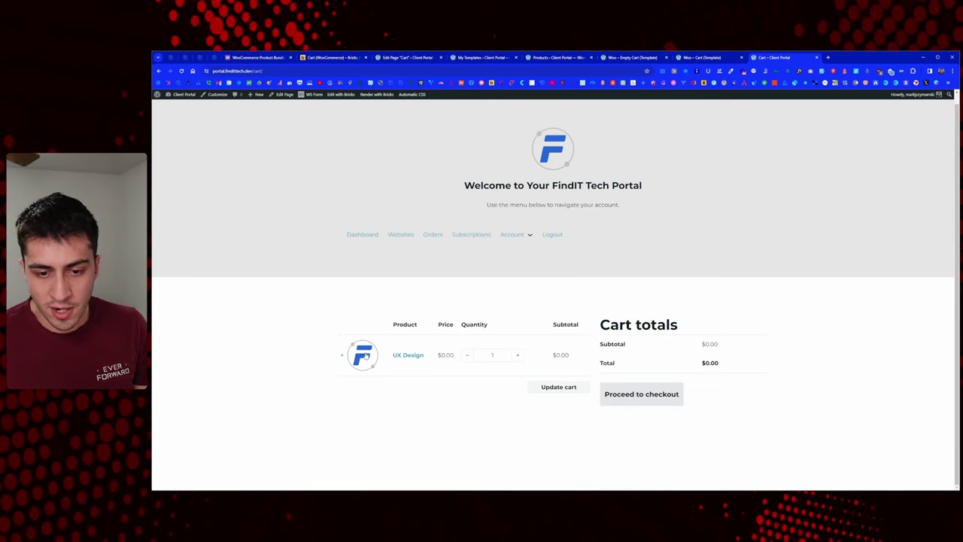
pyautogui.click(733, 57)
pyautogui.click(622, 59)
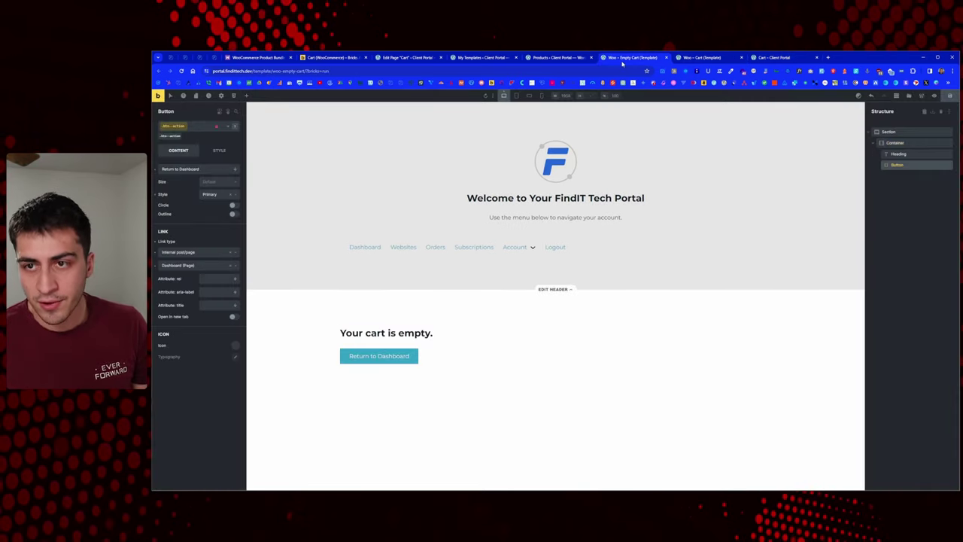
# Read the cart documentation on the Cart Contents query loop, its required CSS classes and the custom form container settings
pyautogui.click(358, 60)
pyautogui.scroll(-1, 537, 359)
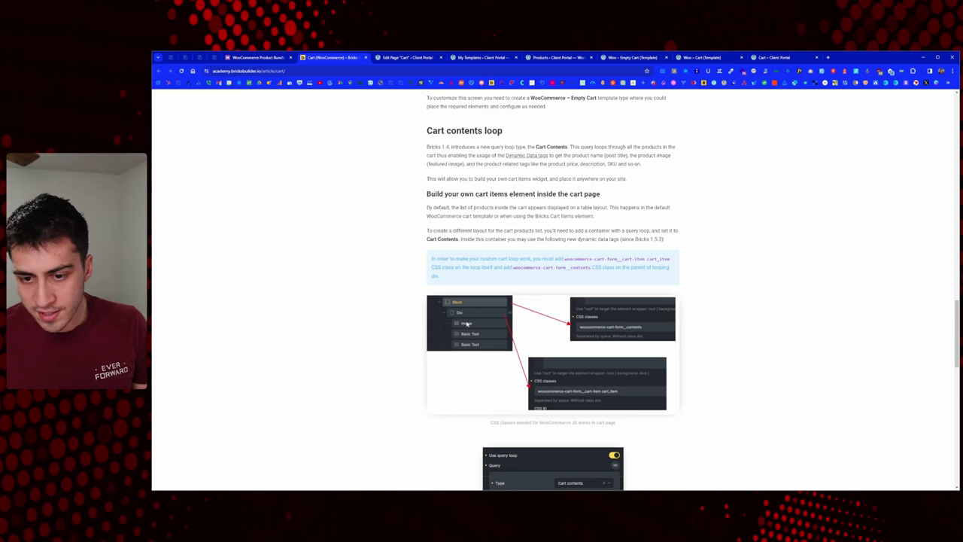
pyautogui.scroll(-2, 618, 348)
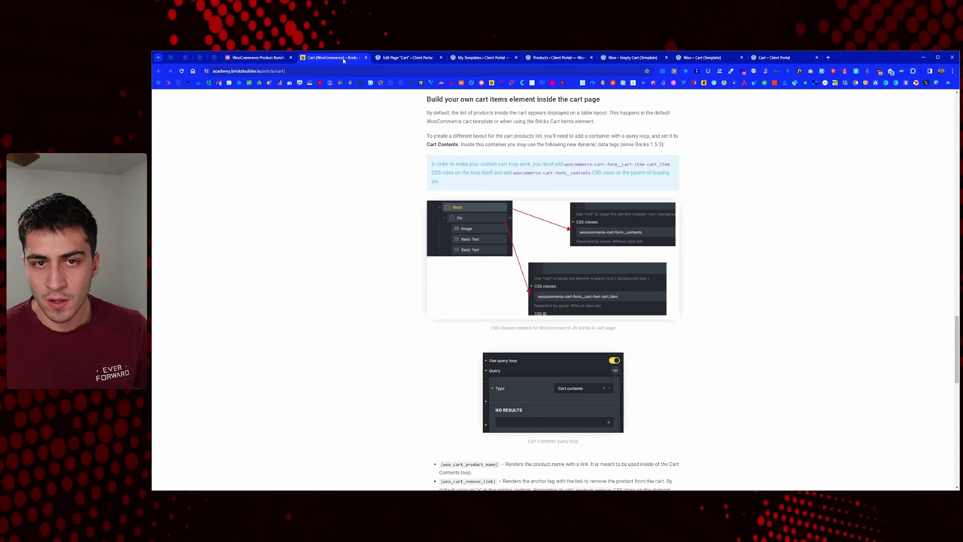
pyautogui.scroll(2, 479, 196)
pyautogui.scroll(-8, 478, 196)
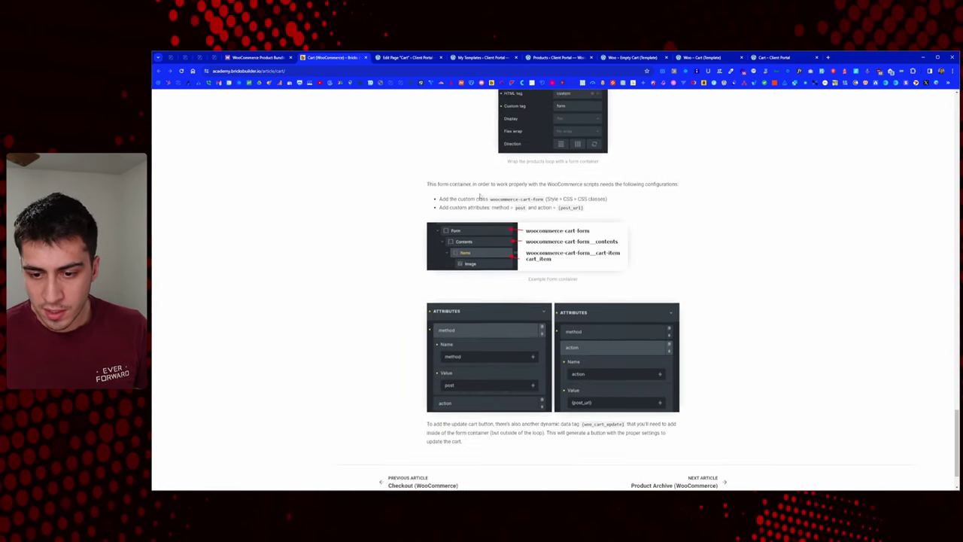
pyautogui.scroll(-2, 479, 196)
# Open the Checkout (WooCommerce) documentation article separately and read about the Checkout, Thank you, Pay and Order receipt templates
pyautogui.middleClick(421, 435)
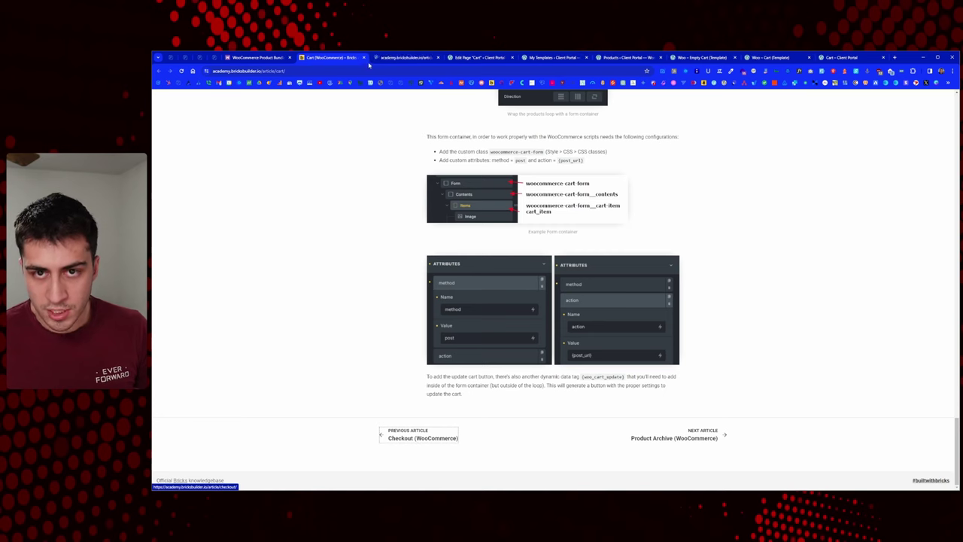
pyautogui.click(402, 57)
pyautogui.scroll(-3, 422, 250)
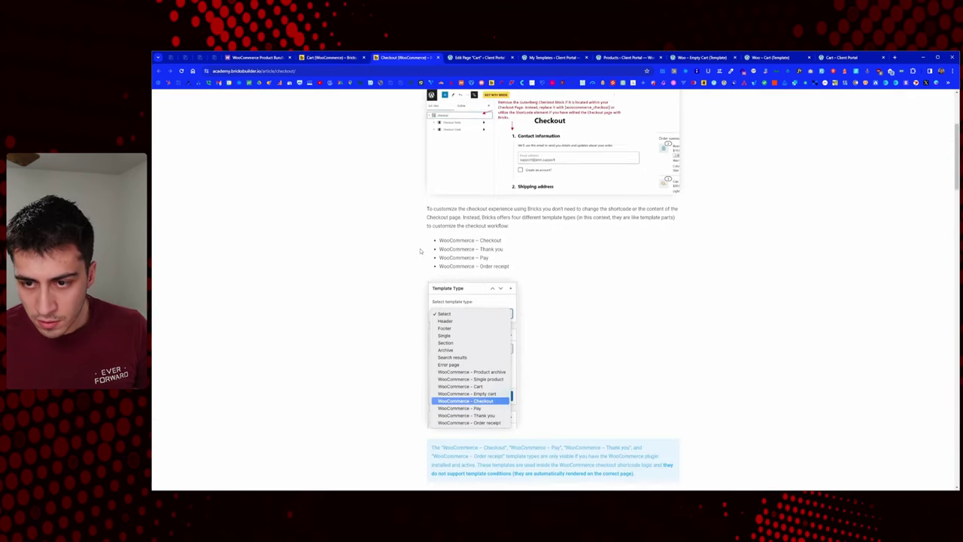
pyautogui.scroll(-3, 424, 248)
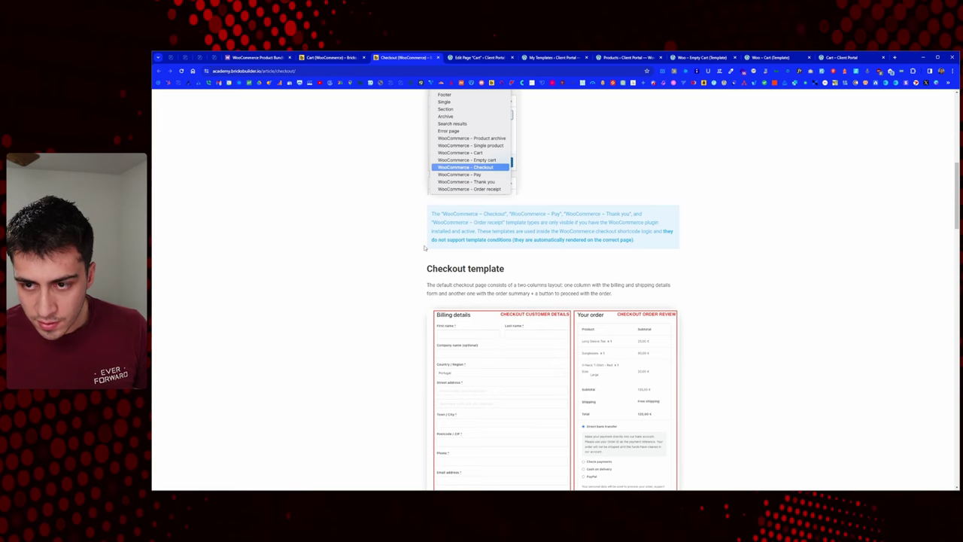
pyautogui.scroll(-2, 424, 248)
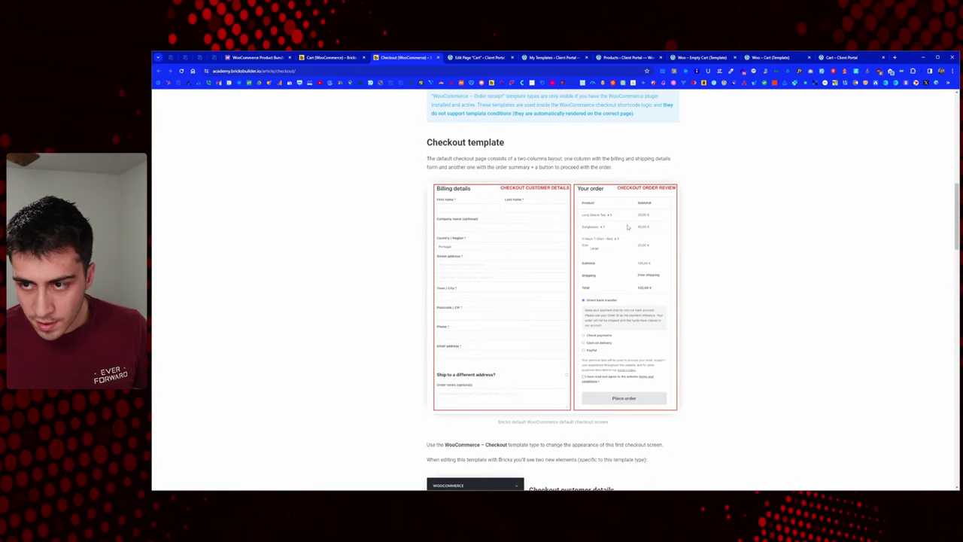
pyautogui.scroll(-5, 406, 277)
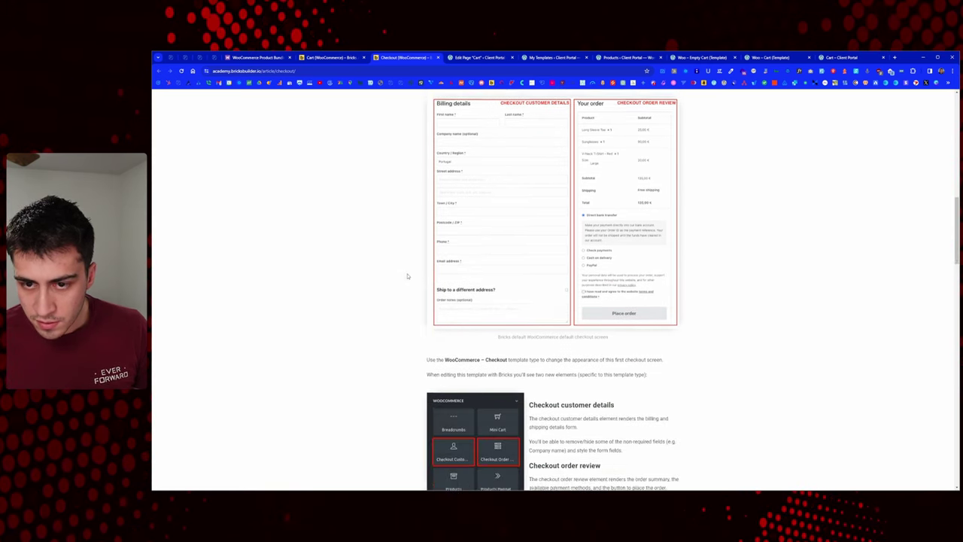
pyautogui.scroll(-4, 407, 276)
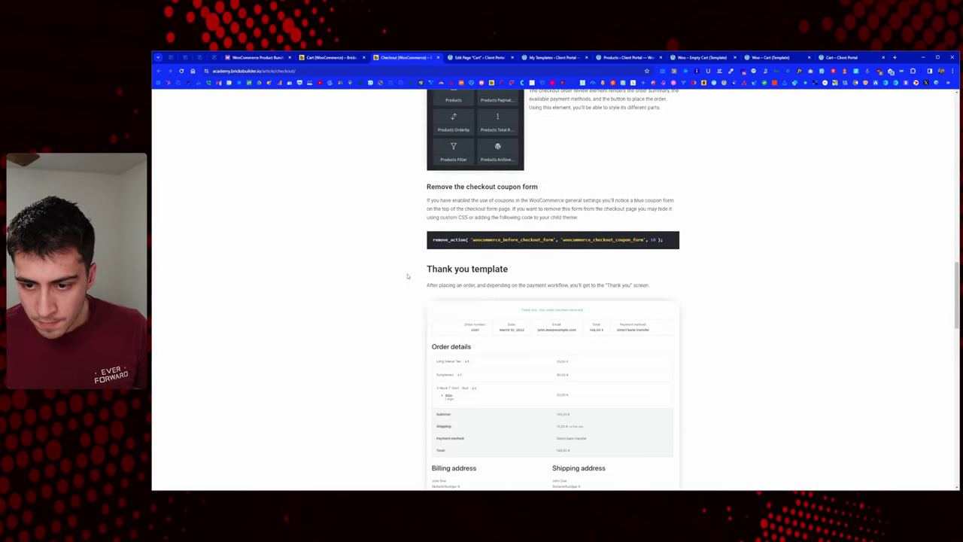
pyautogui.scroll(-6, 407, 276)
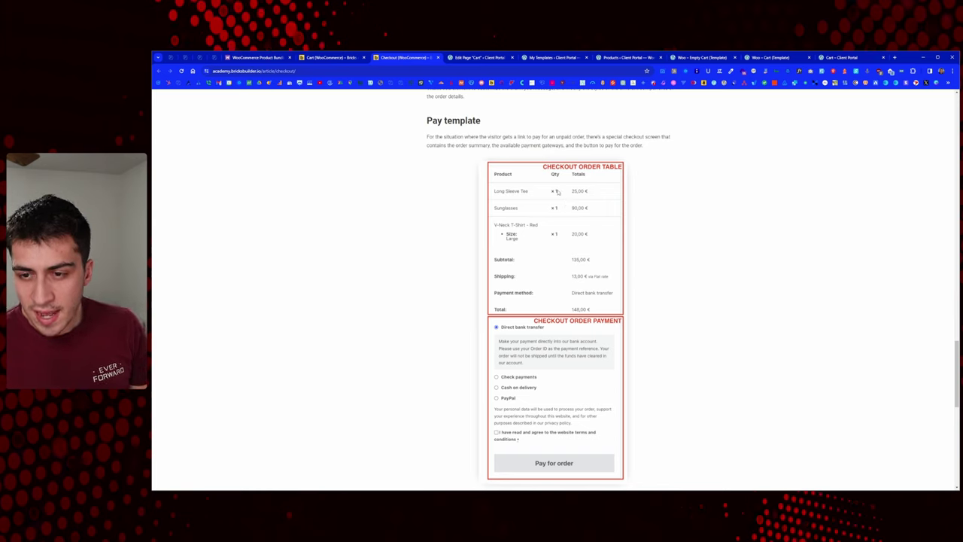
pyautogui.scroll(-8, 414, 238)
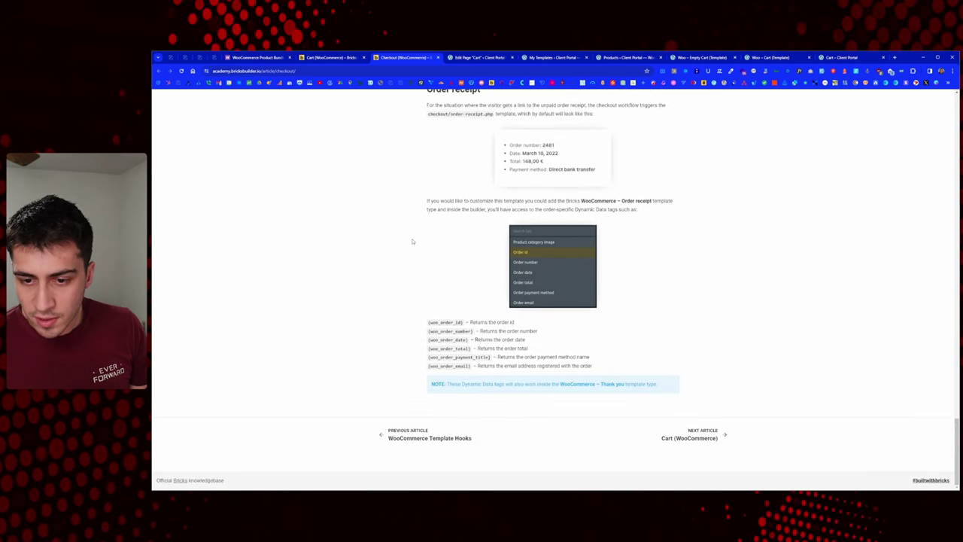
pyautogui.scroll(15, 412, 240)
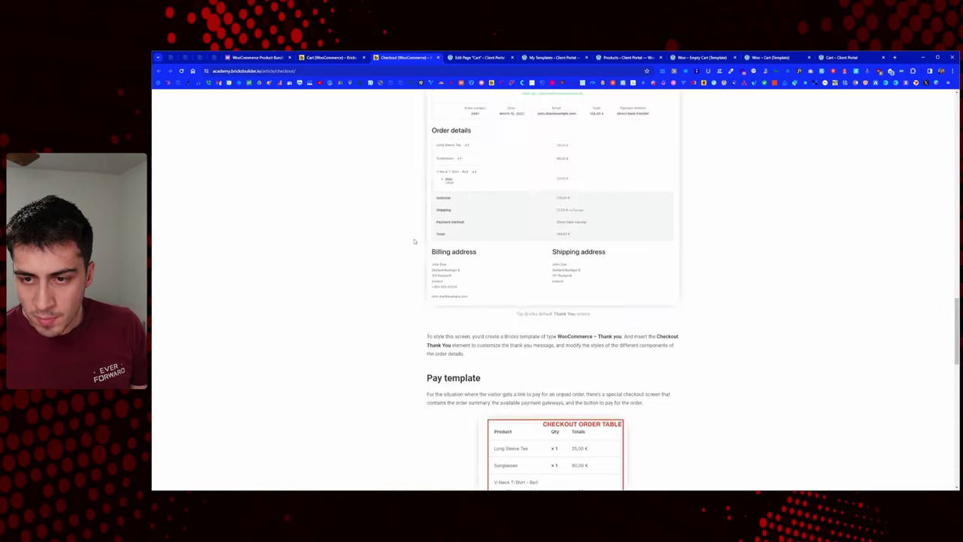
pyautogui.scroll(2, 413, 241)
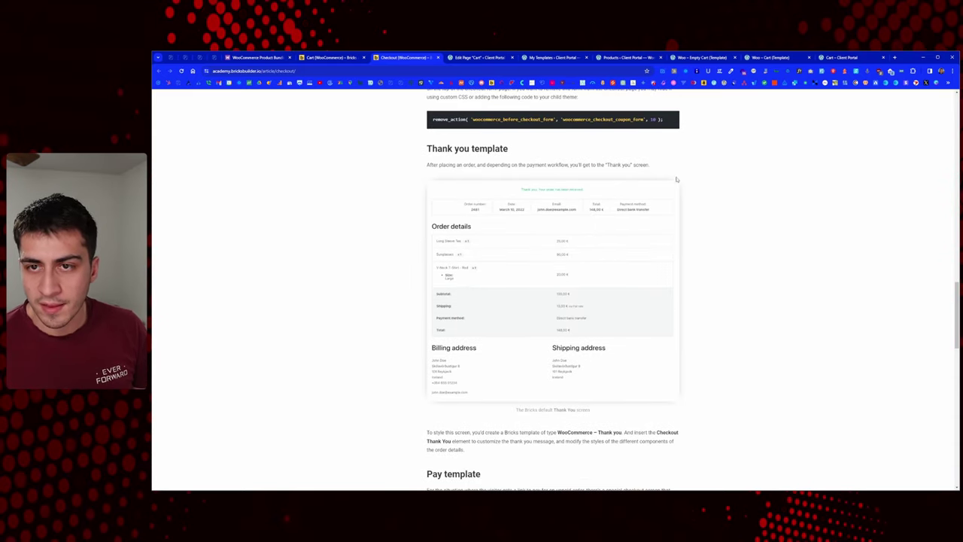
# Recheck the Hide Thumbnail option and the Cart items and Cart totals settings in the Cart template, and save it
pyautogui.hotkey('ctrl', '8')
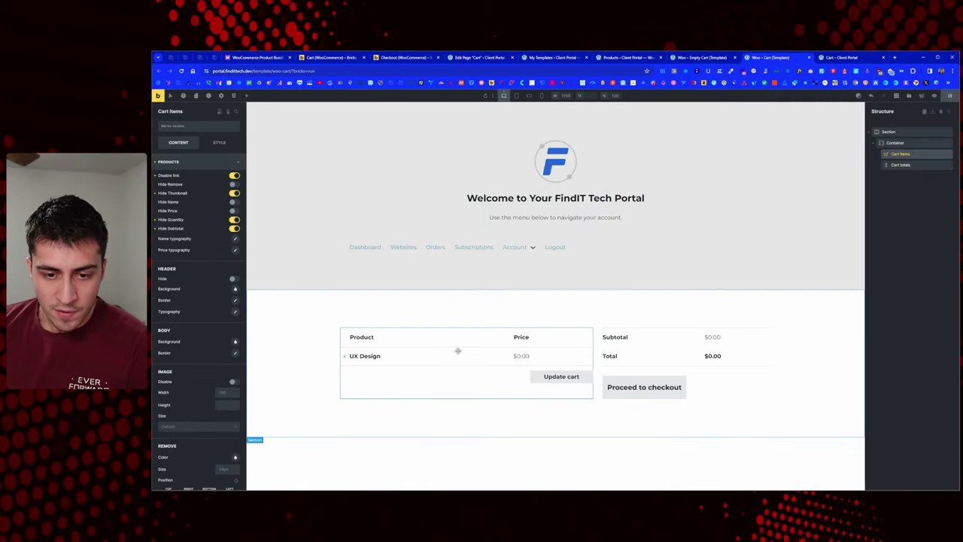
pyautogui.click(235, 193)
pyautogui.click(235, 193)
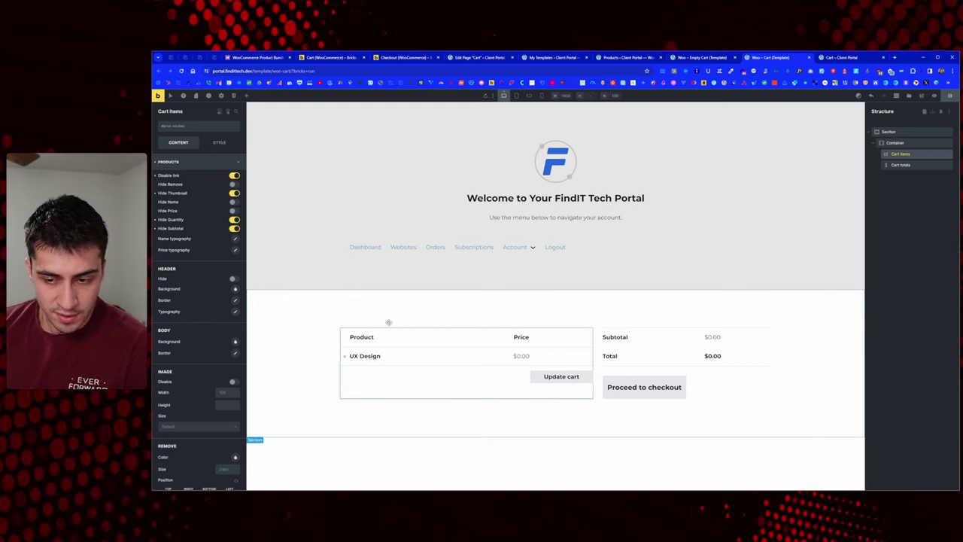
pyautogui.click(653, 361)
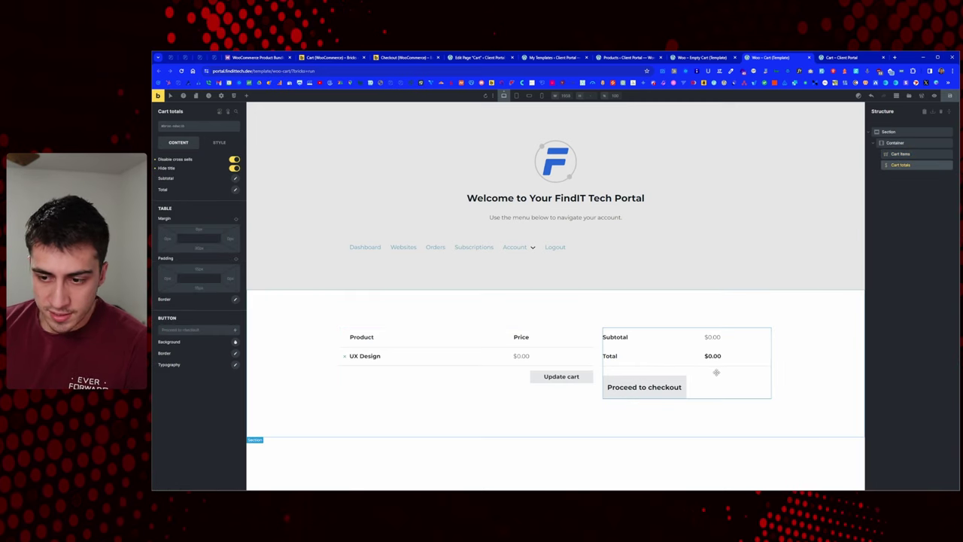
pyautogui.click(494, 351)
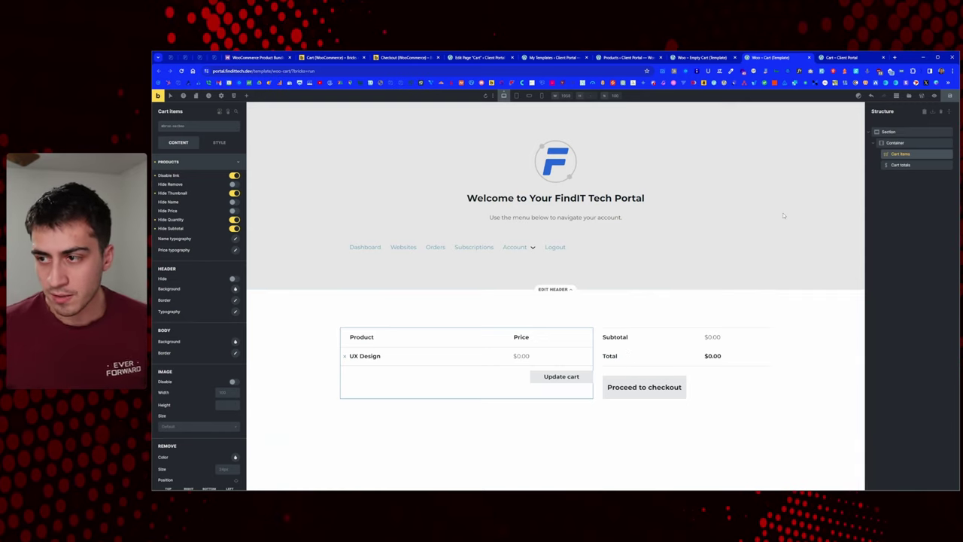
pyautogui.click(950, 96)
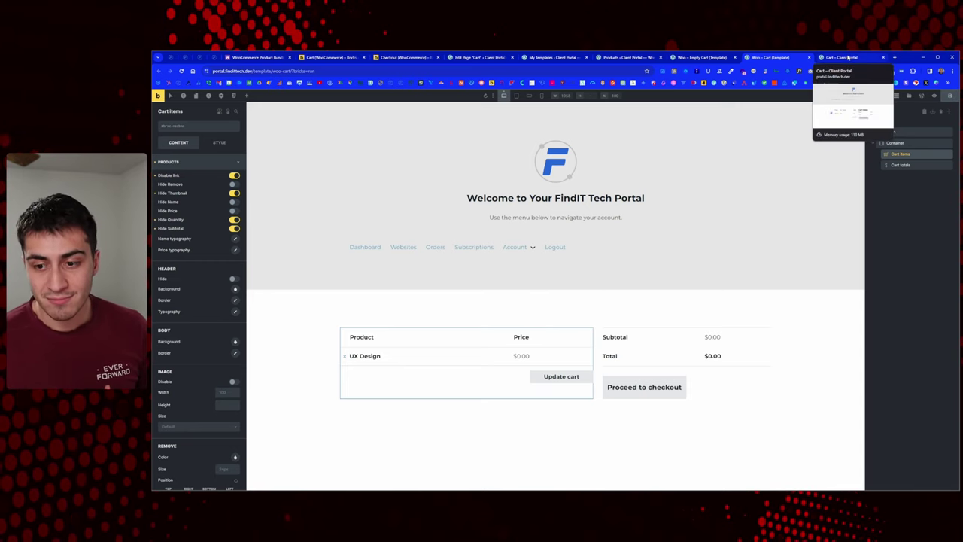
# Reload the live cart page to check the simplified product table and the cart totals without their title
pyautogui.click(847, 57)
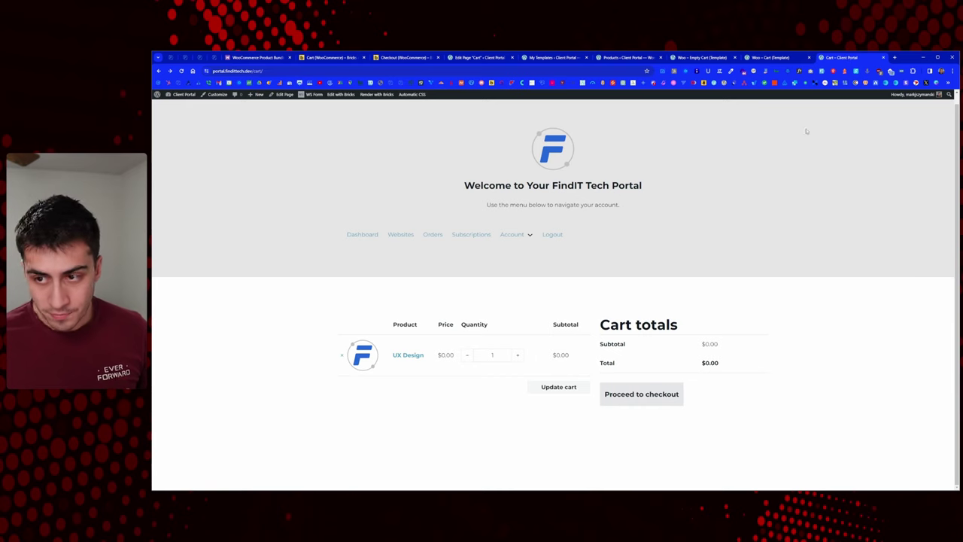
pyautogui.rightClick(776, 174)
pyautogui.click(805, 197)
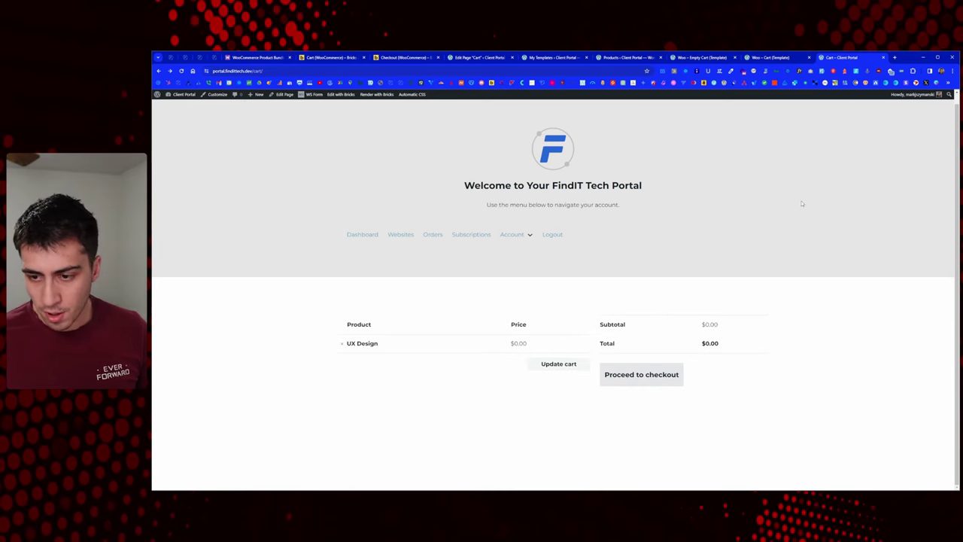
# Close the live cart page and the Empty Cart and Cart template editors
pyautogui.click(883, 57)
pyautogui.click(728, 59)
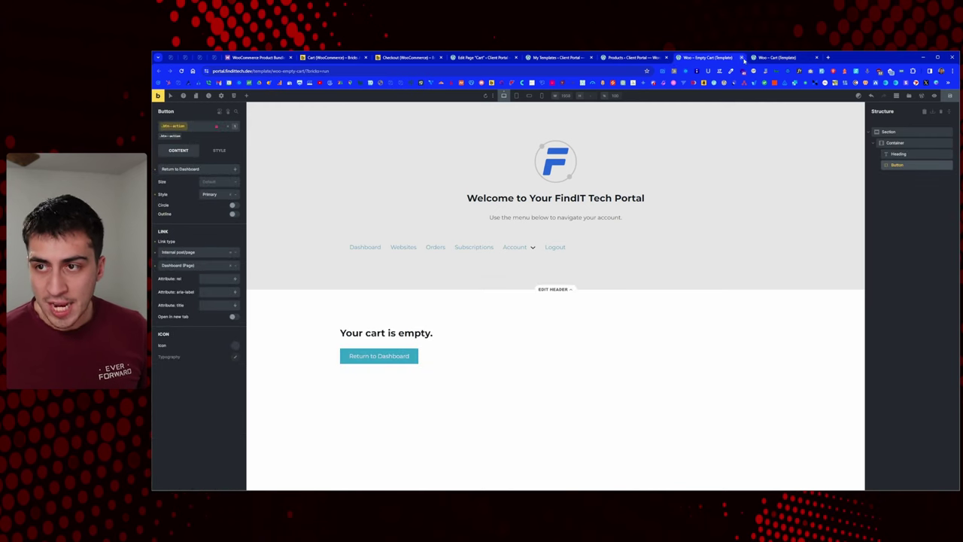
pyautogui.click(741, 58)
pyautogui.click(742, 58)
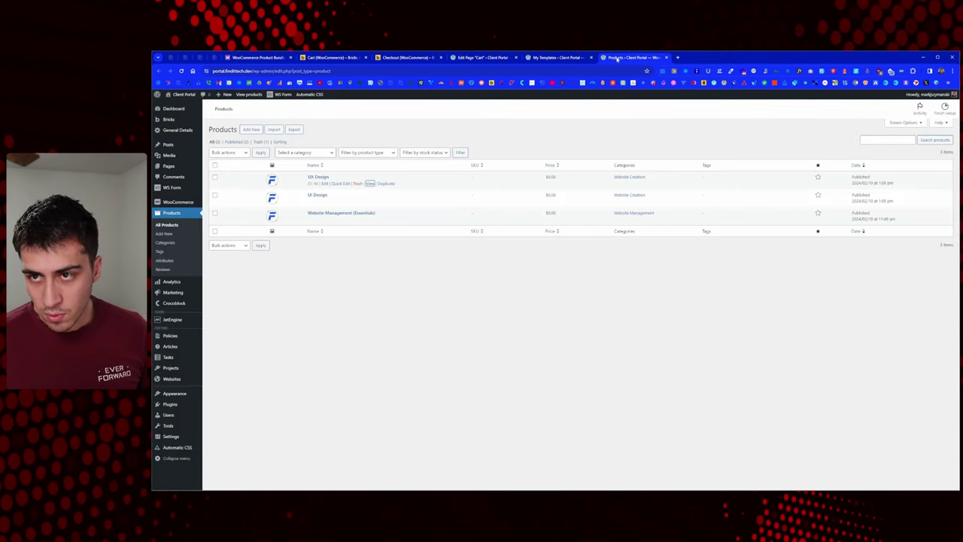
# Leave the Cart page editor for the site's page list and open the Checkout page for editing separately
pyautogui.click(558, 58)
pyautogui.click(478, 58)
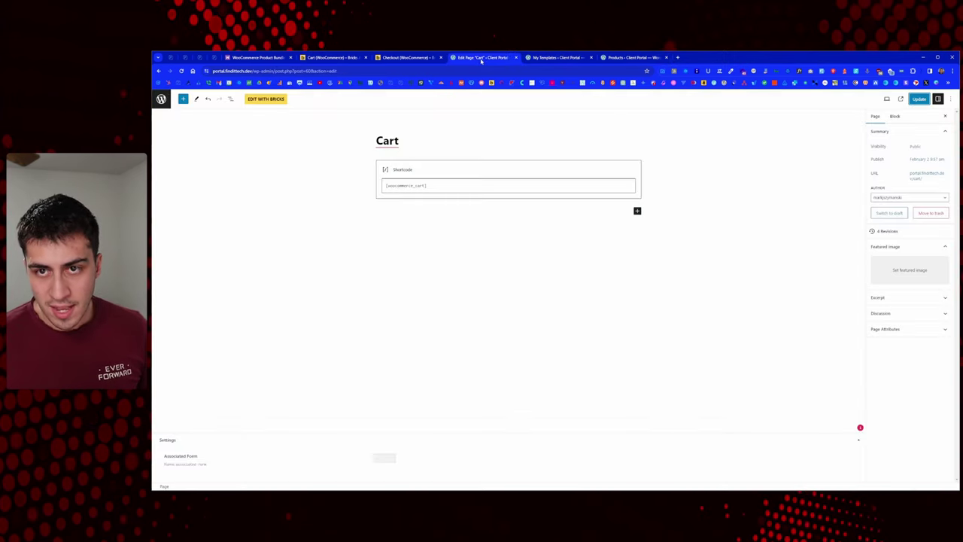
pyautogui.click(160, 99)
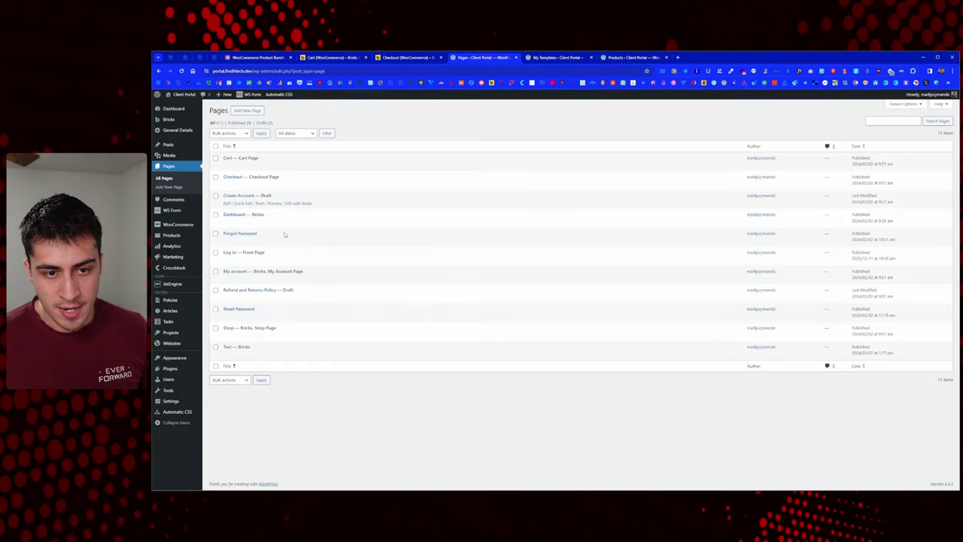
pyautogui.click(233, 178)
pyautogui.click(707, 57)
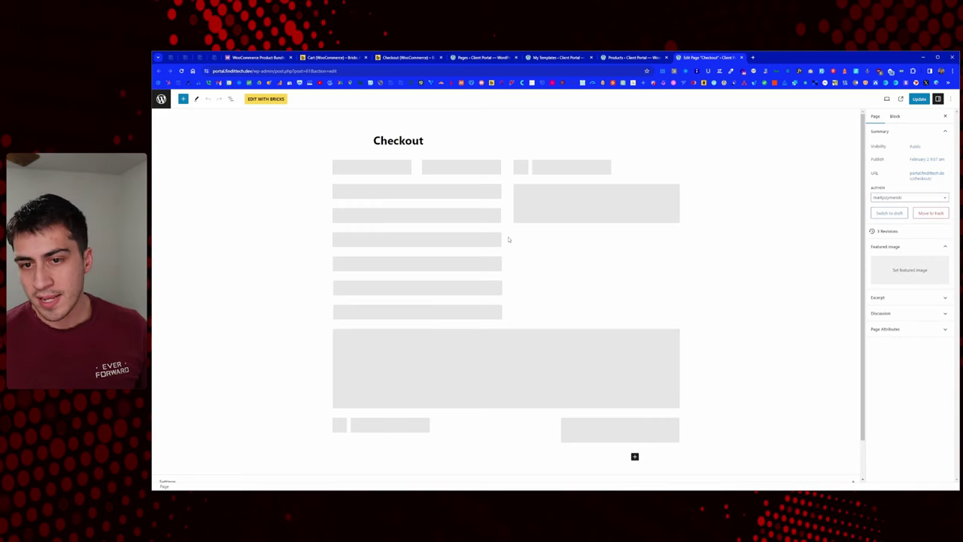
# Transform the Checkout page's Classic Checkout block into blocks and look over the resulting checkout form
pyautogui.click(507, 239)
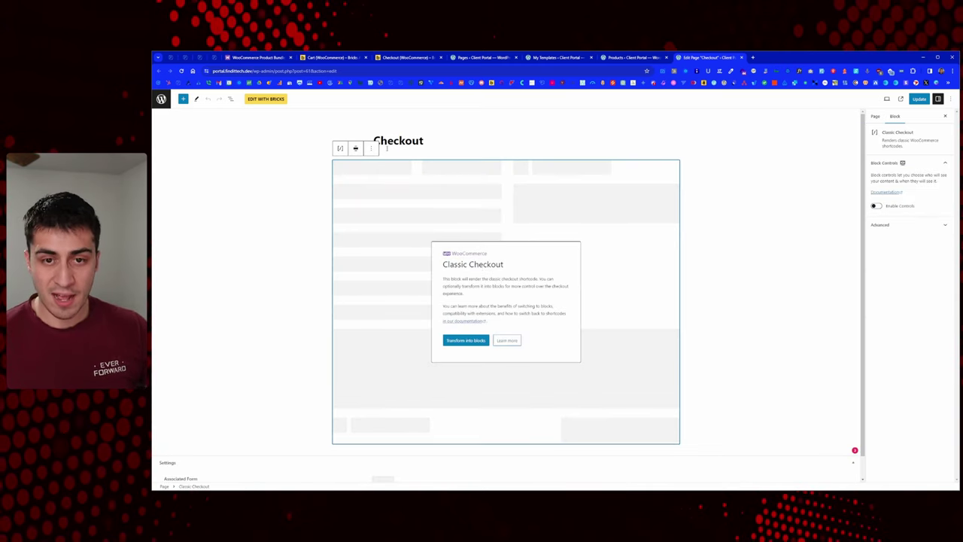
pyautogui.click(466, 340)
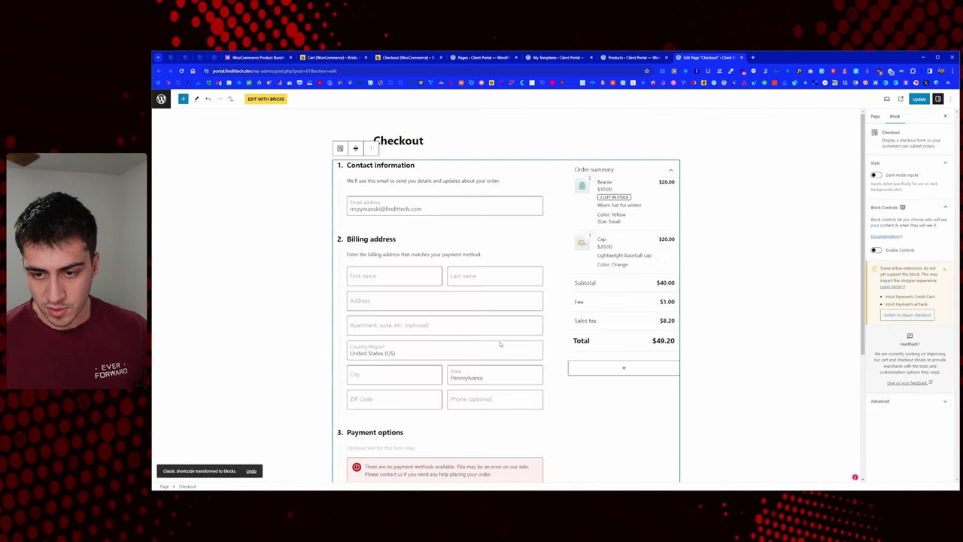
pyautogui.scroll(-2, 647, 280)
pyautogui.scroll(2, 639, 275)
pyautogui.scroll(-1, 637, 278)
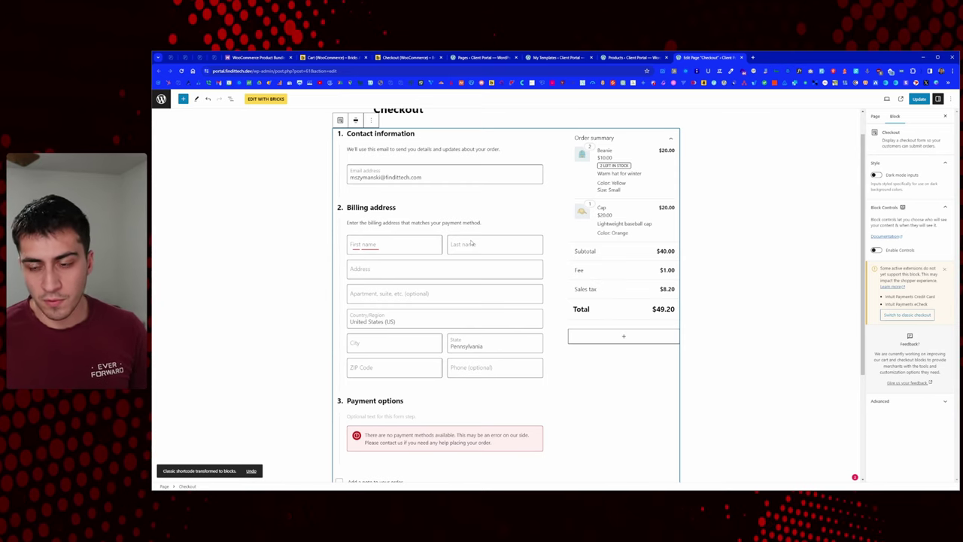
# Hide the "Apartment, suite, etc." field in the Billing Address block, and show it again
pyautogui.click(449, 275)
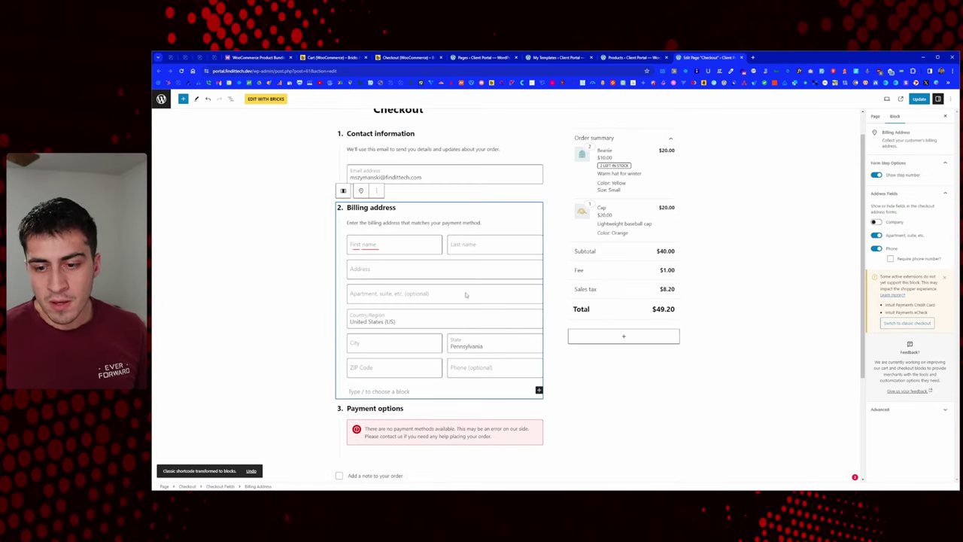
pyautogui.click(877, 235)
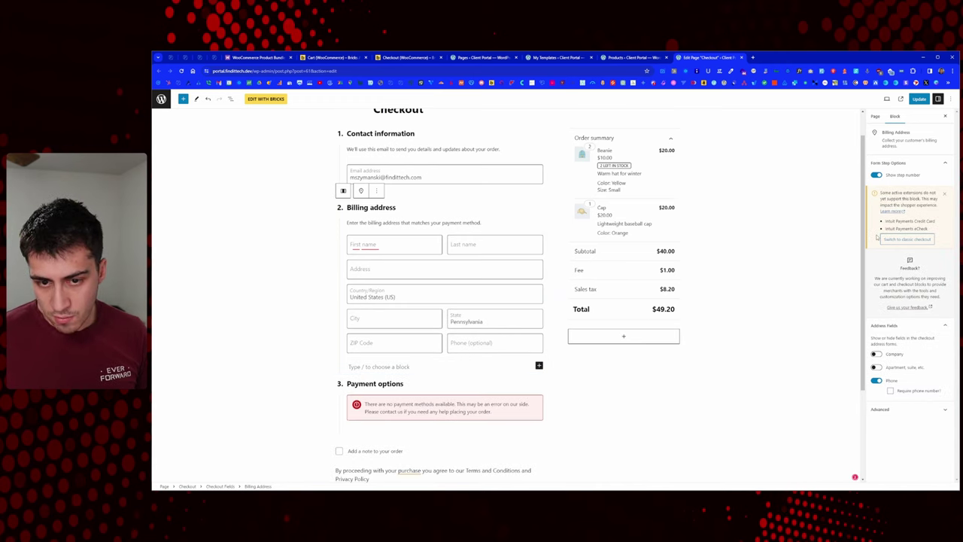
pyautogui.click(877, 368)
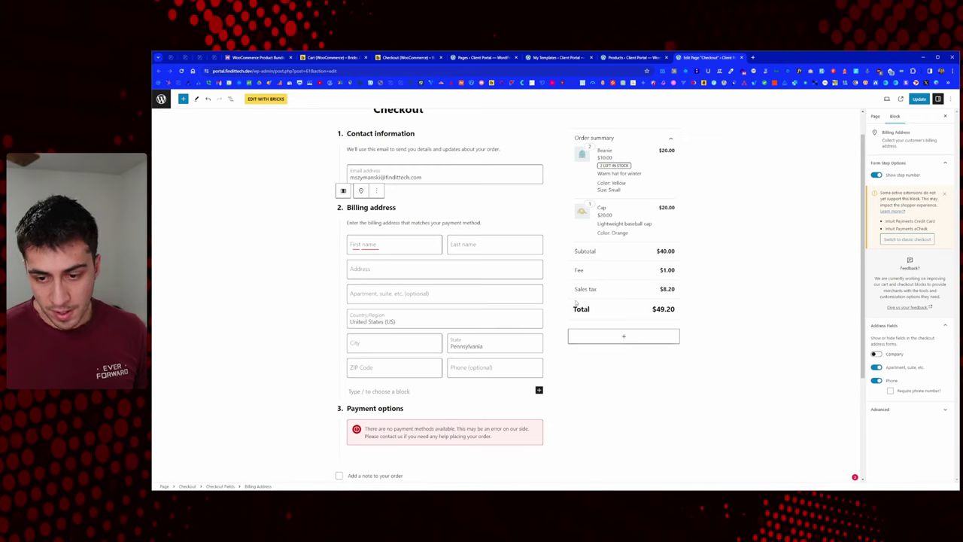
# Inspect the block settings of the Contact Information and Payment Options sections in the checkout form
pyautogui.click(432, 195)
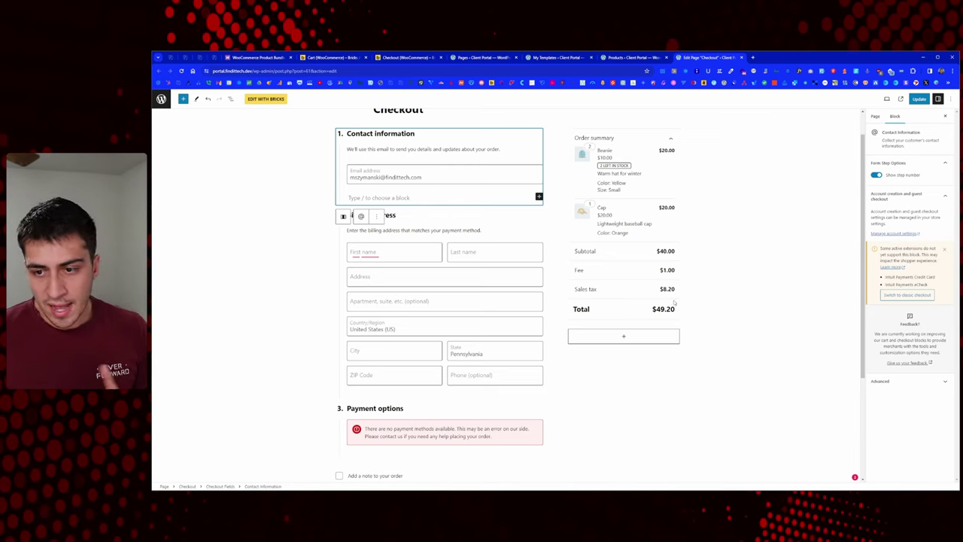
pyautogui.scroll(-2, 415, 461)
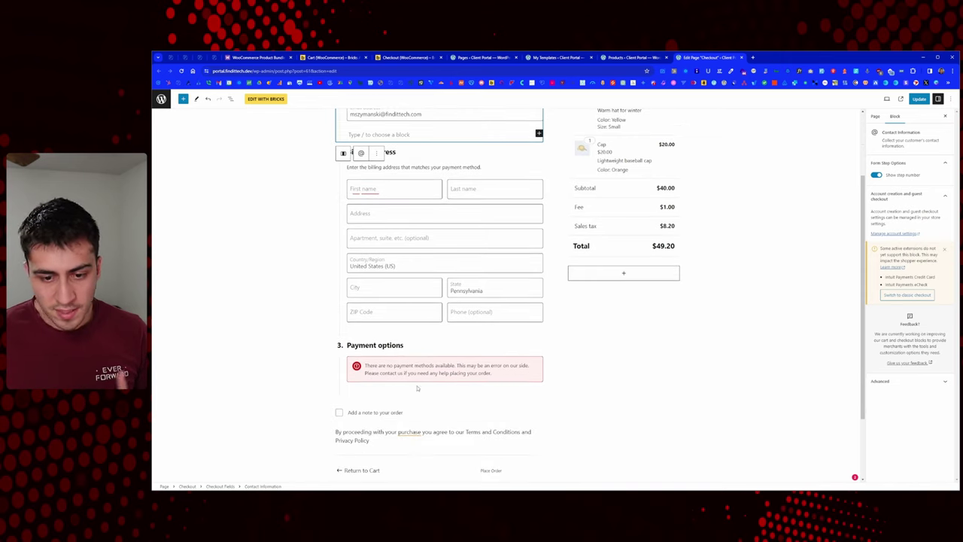
pyautogui.click(389, 365)
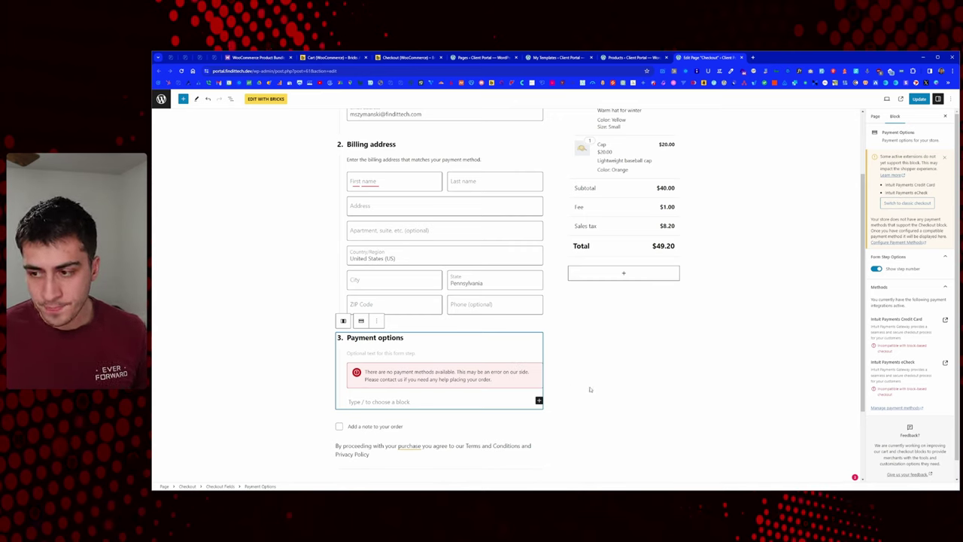
pyautogui.scroll(2, 410, 223)
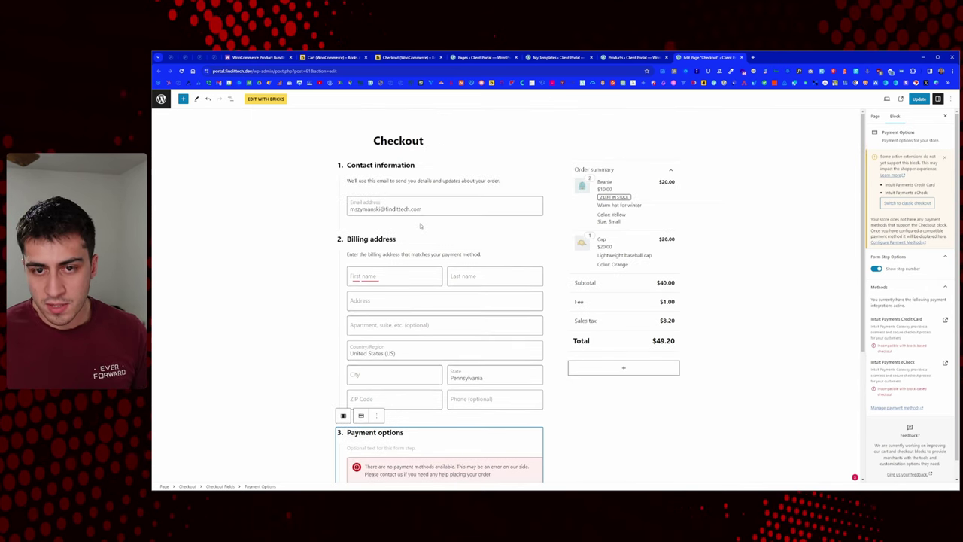
# Delete the entire Checkout block, including its fields and totals, from the Checkout page
pyautogui.click(444, 167)
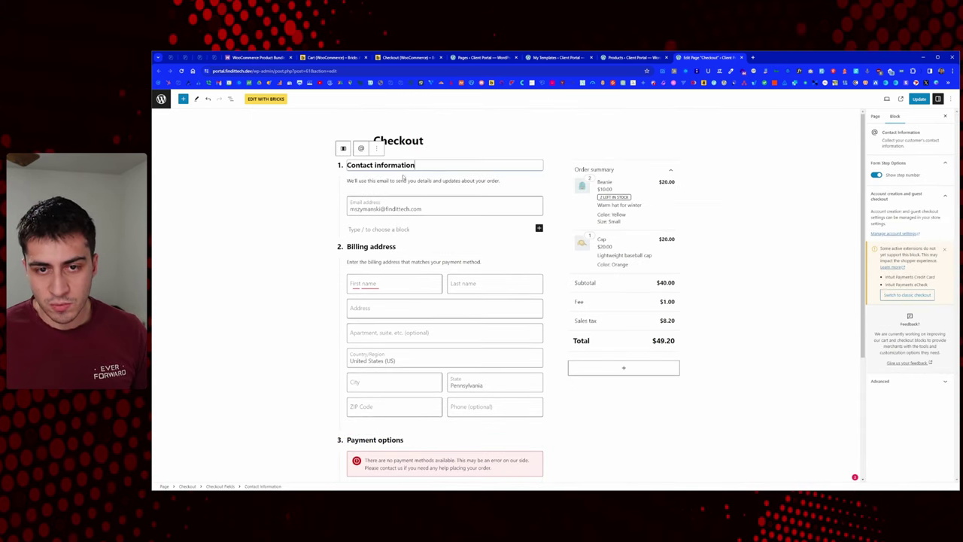
pyautogui.click(230, 98)
pyautogui.click(180, 132)
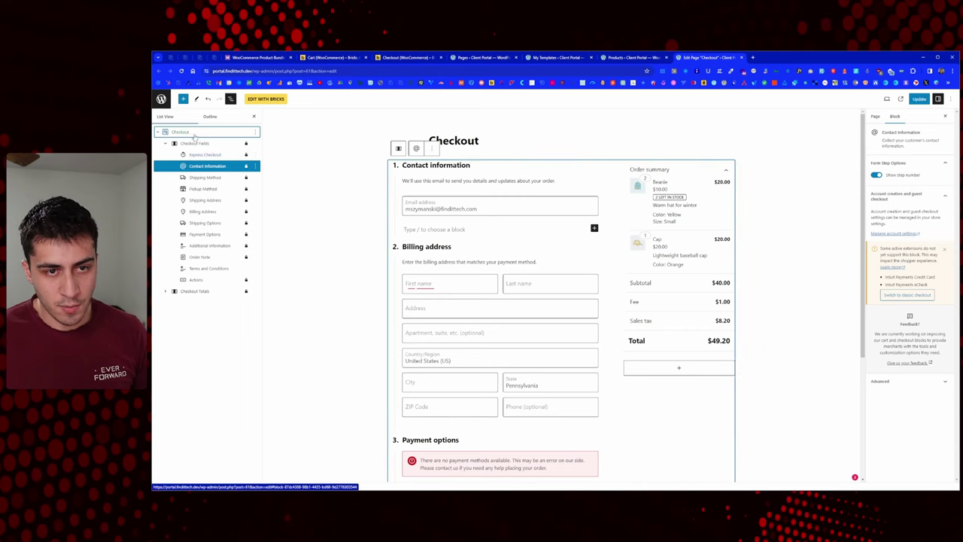
pyautogui.click(255, 132)
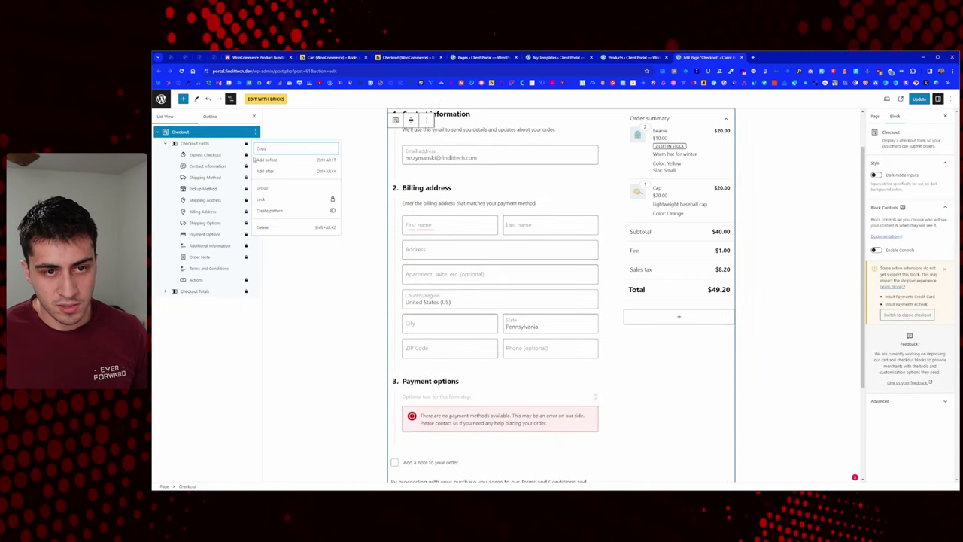
pyautogui.click(281, 227)
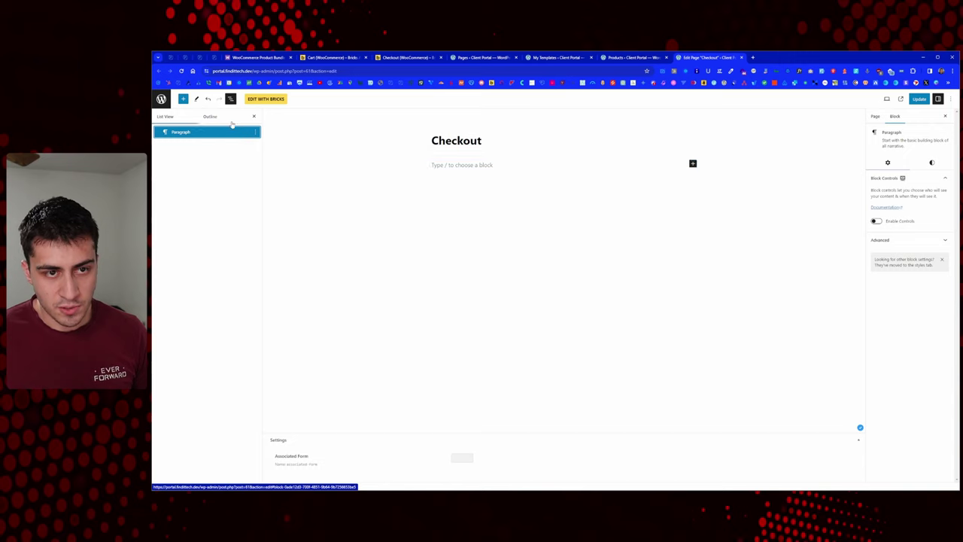
# Insert a Shortcode block in the empty paragraph below the Checkout page's title
pyautogui.click(474, 164)
pyautogui.write('/sho')
pyautogui.click(464, 178)
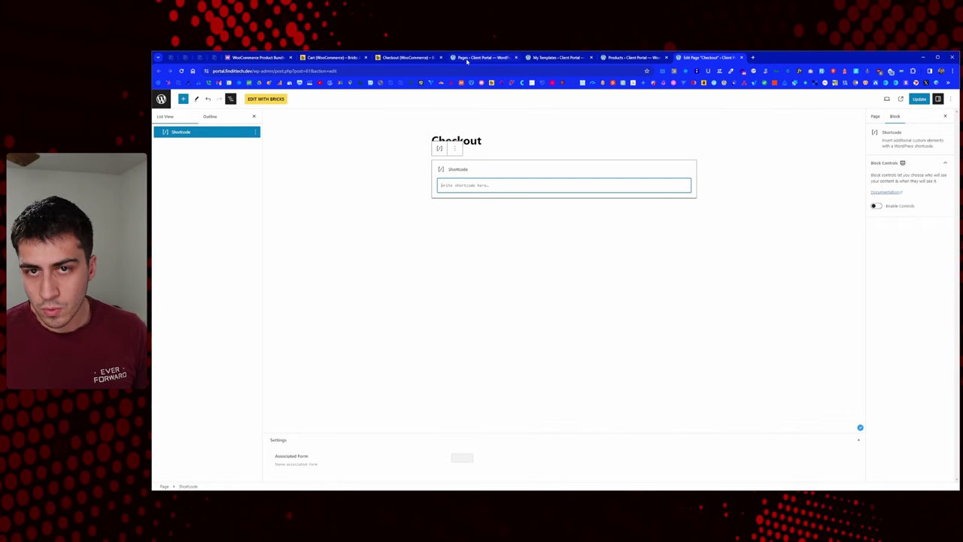
# Copy the [woocommerce_checkout] shortcode from the Bricks Academy Checkout article into the Shortcode block and update the page
pyautogui.click(406, 57)
pyautogui.scroll(1, 501, 226)
pyautogui.scroll(10, 516, 207)
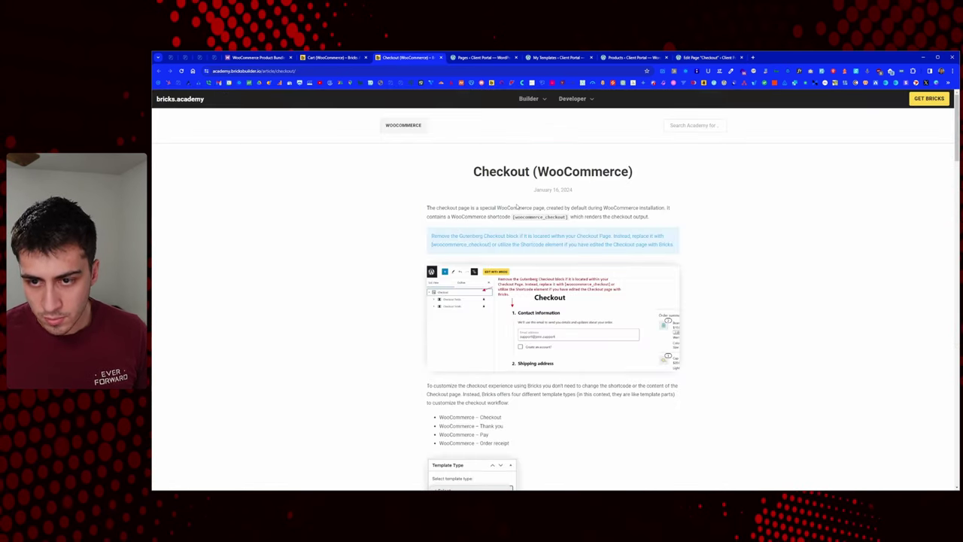
pyautogui.moveTo(491, 245); pyautogui.dragTo(431, 244)
pyautogui.hotkey('ctrl', 'c')
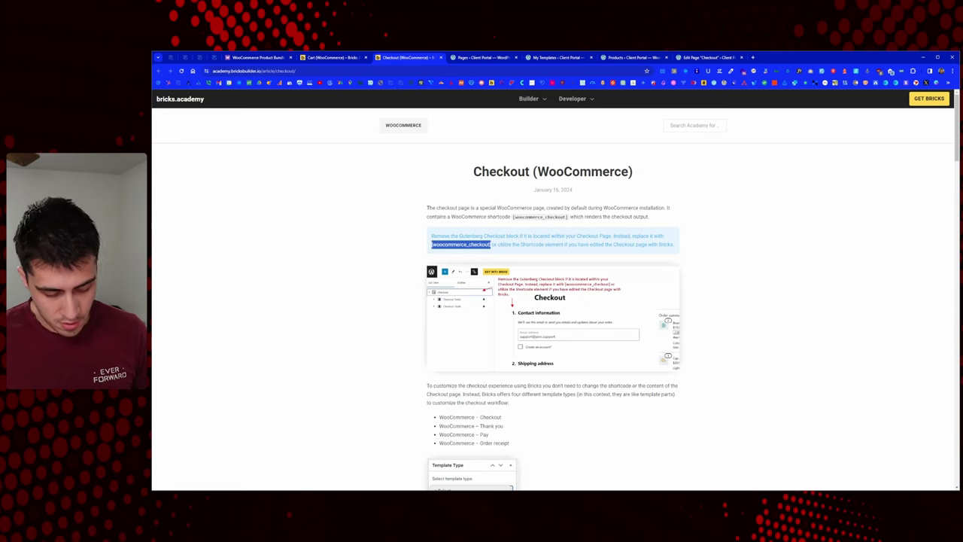
pyautogui.click(700, 57)
pyautogui.hotkey('ctrl', 'v')
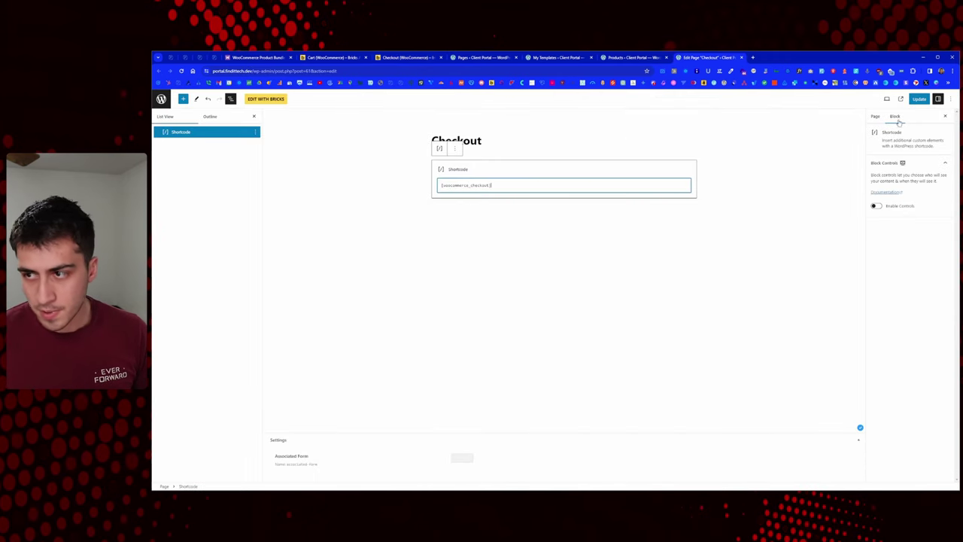
pyautogui.click(919, 99)
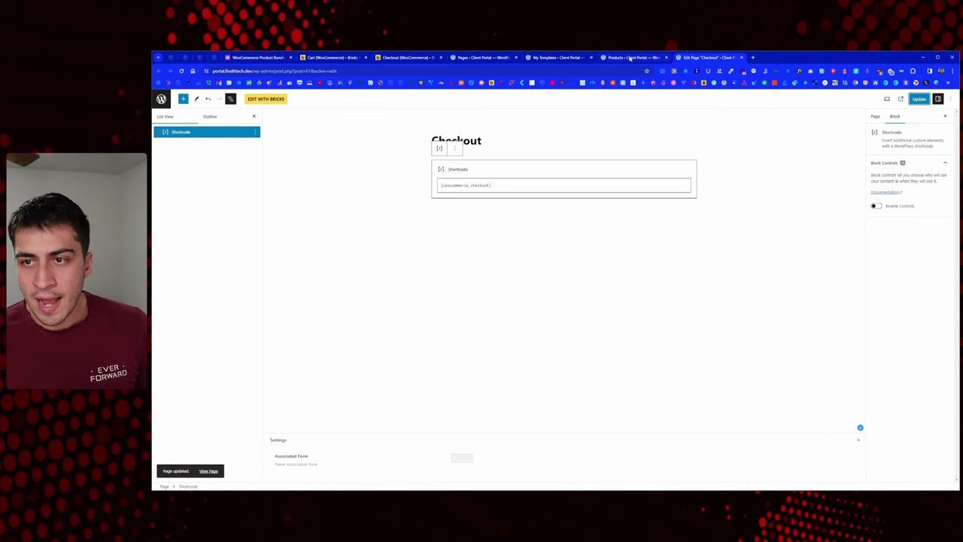
# Create and publish a Bricks template titled "Woo - Checkout" with the template type "WooCommerce - Checkout"
pyautogui.click(553, 58)
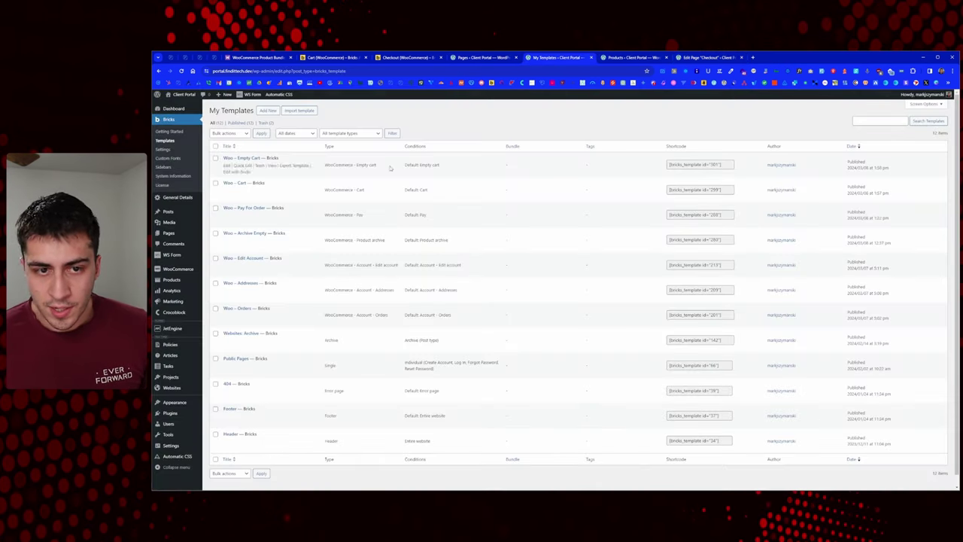
pyautogui.click(269, 111)
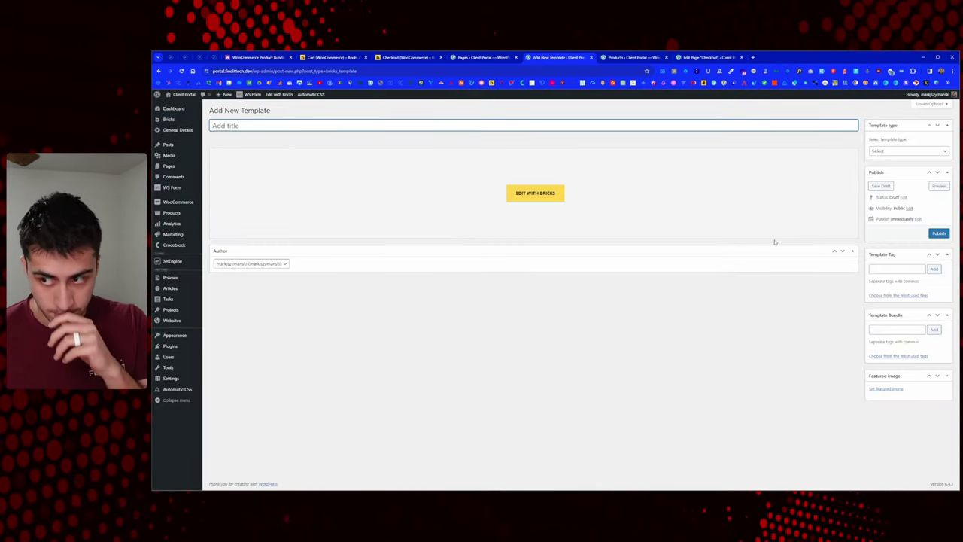
pyautogui.click(901, 152)
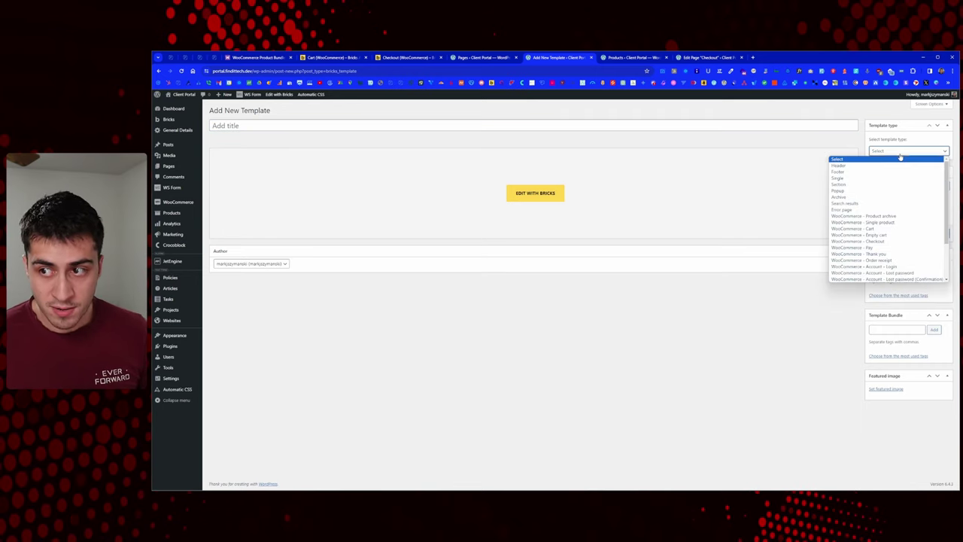
pyautogui.click(895, 241)
pyautogui.click(243, 126)
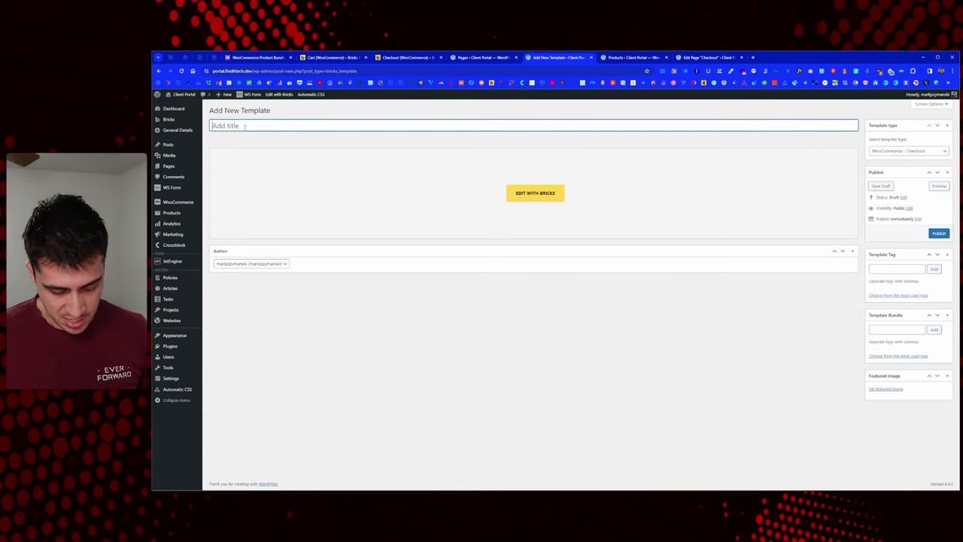
pyautogui.write('Woo - chec')
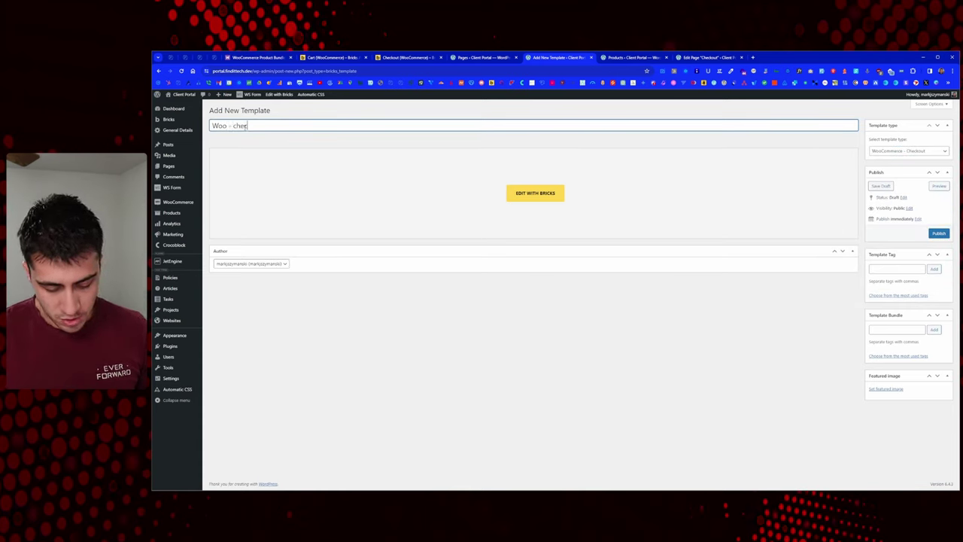
pyautogui.write('kout')
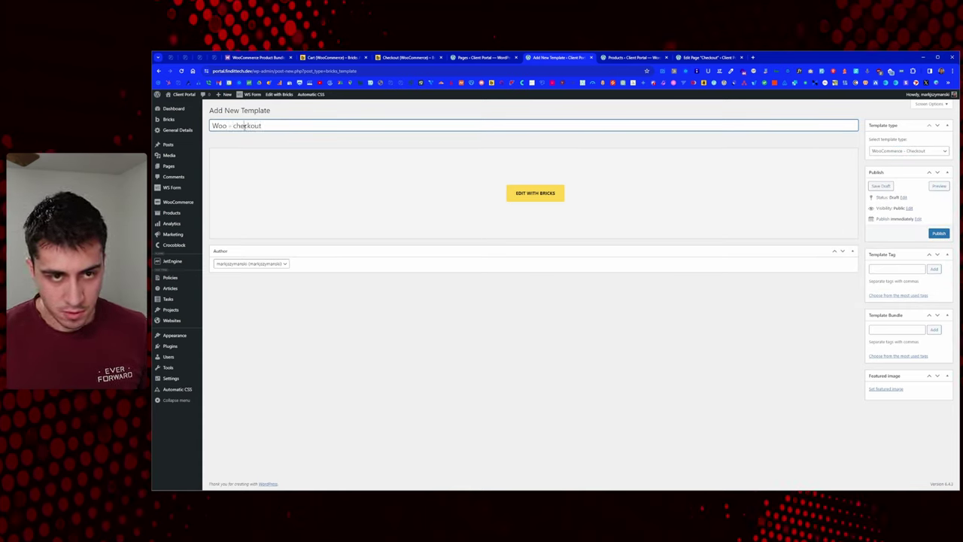
pyautogui.doubleClick(245, 125)
pyautogui.write('Checkout')
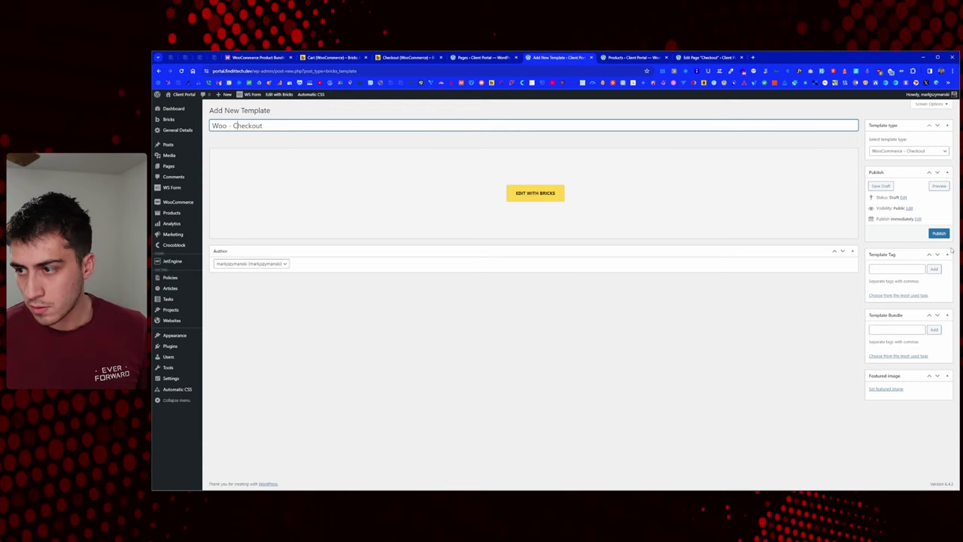
pyautogui.click(944, 236)
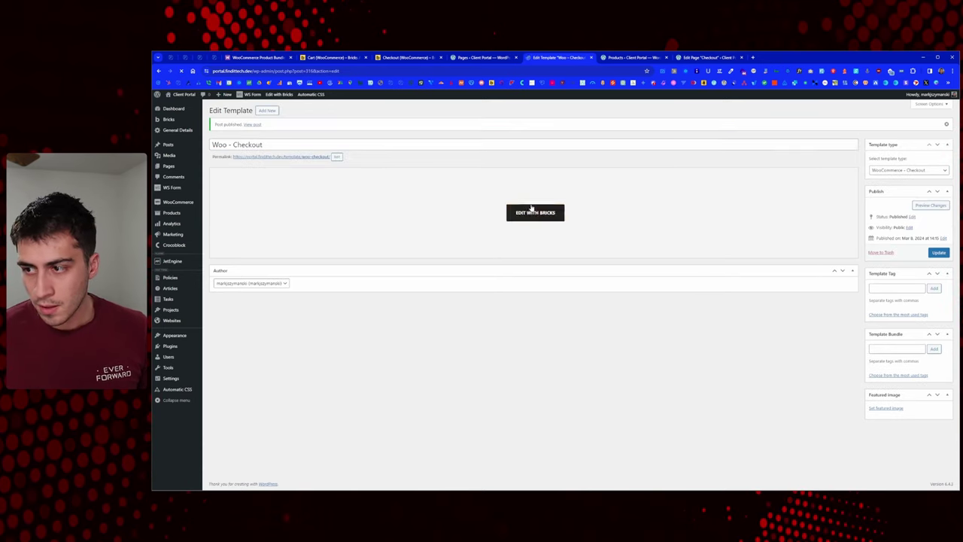
# Open the Woo - Checkout template in the Bricks editor and close the Products and Checkout page editor browser tabs
pyautogui.click(534, 212)
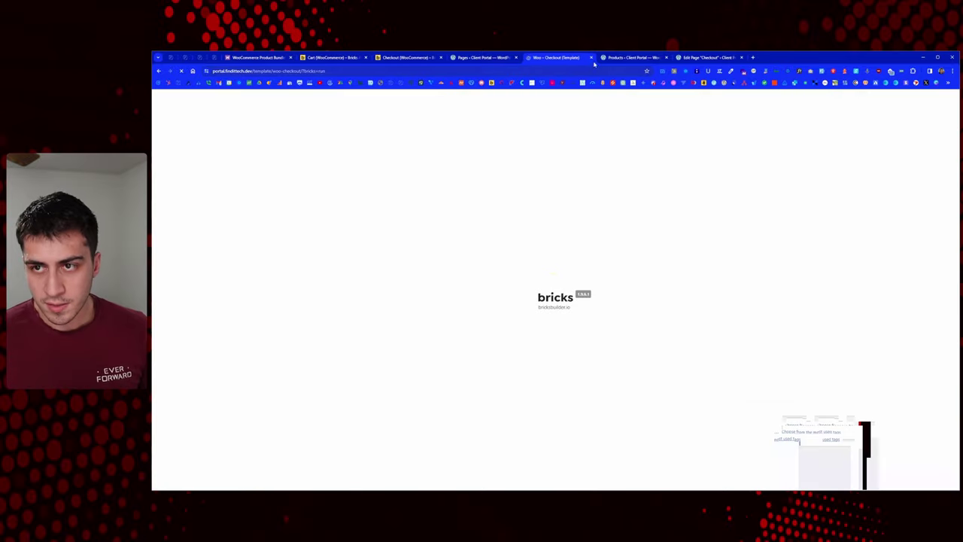
pyautogui.click(620, 58)
pyautogui.click(667, 58)
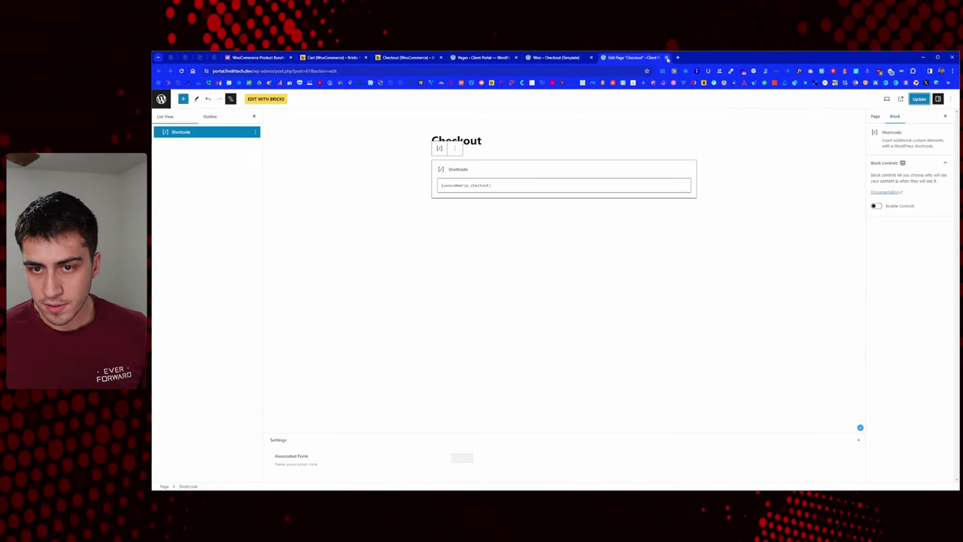
pyautogui.click(667, 58)
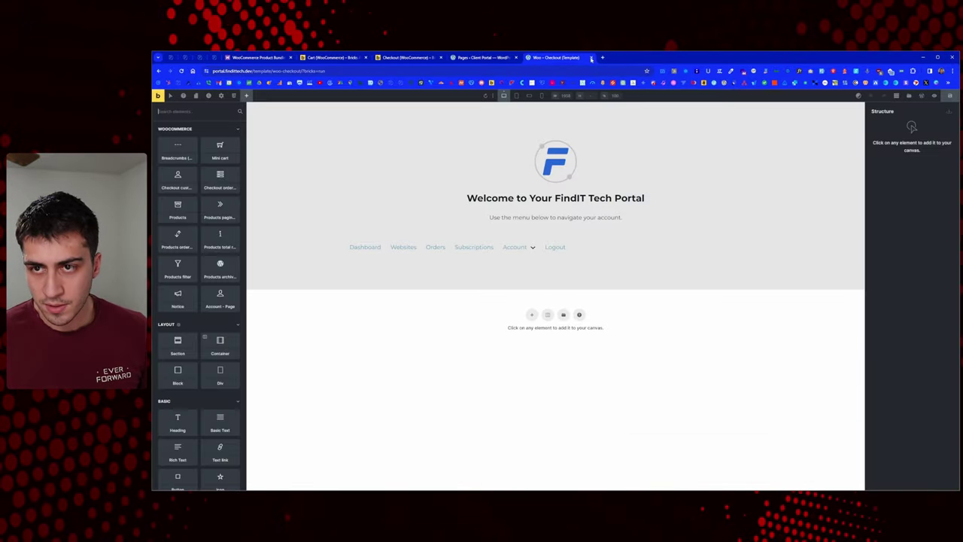
# Add a section to the template, place a Checkout order review element inside its container, and save
pyautogui.click(531, 314)
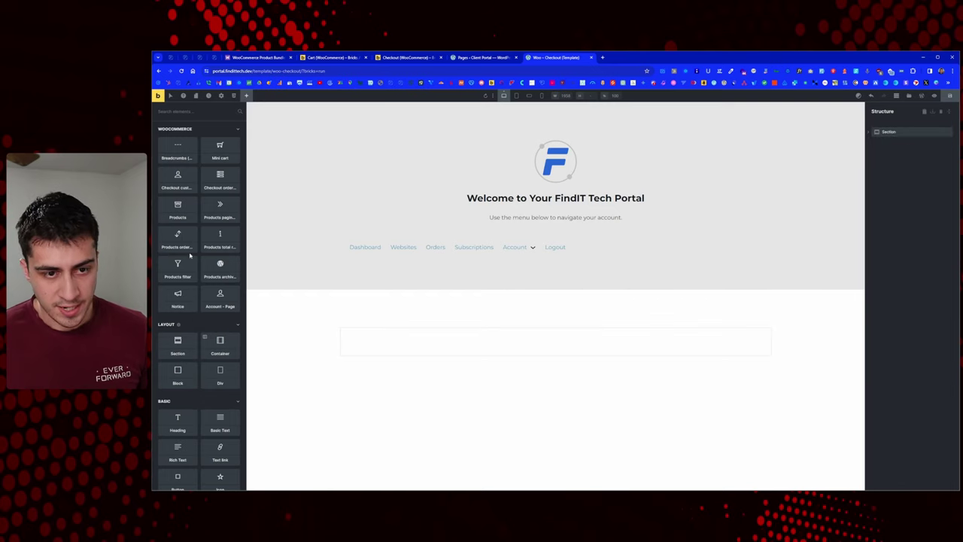
pyautogui.click(195, 111)
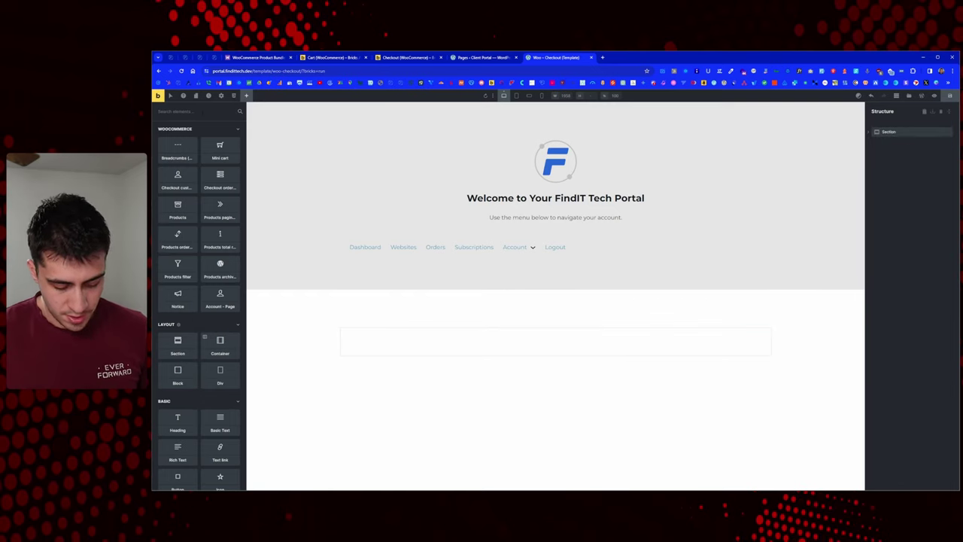
pyautogui.write('chec')
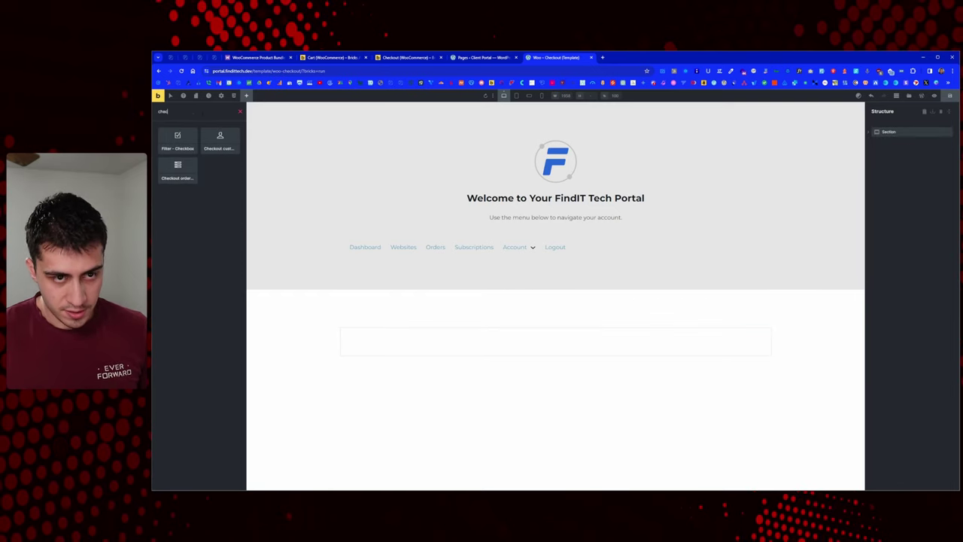
pyautogui.click(188, 181)
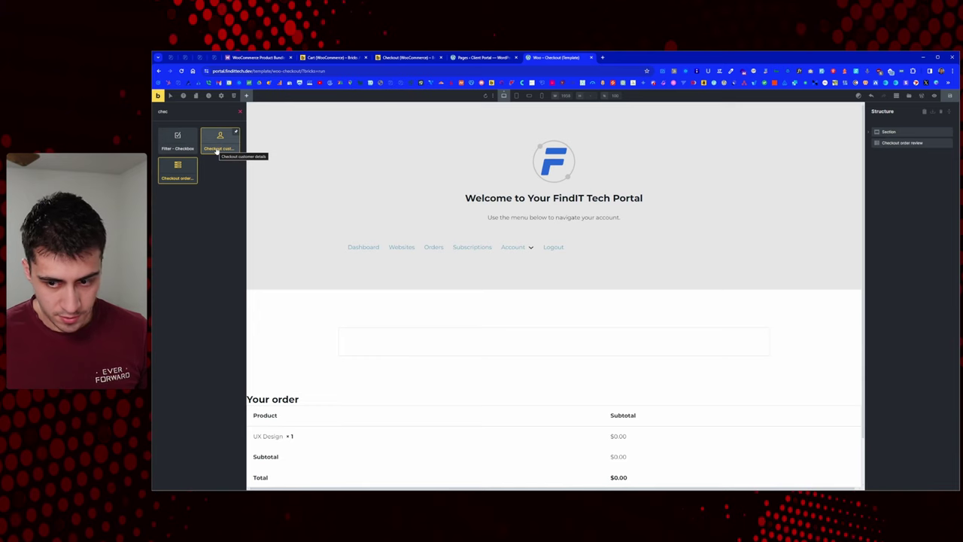
pyautogui.click(940, 111)
pyautogui.moveTo(918, 153); pyautogui.dragTo(903, 143)
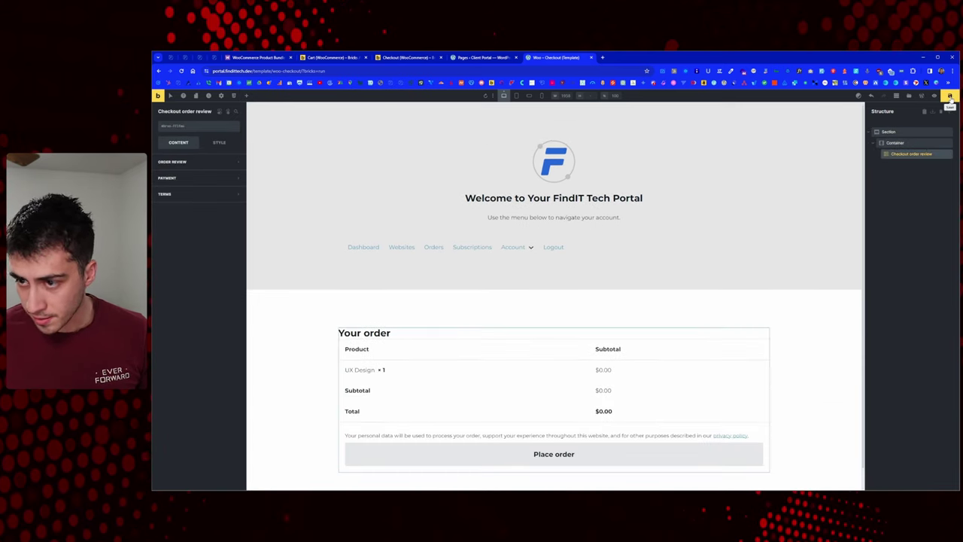
pyautogui.hotkey('ctrl', 's')
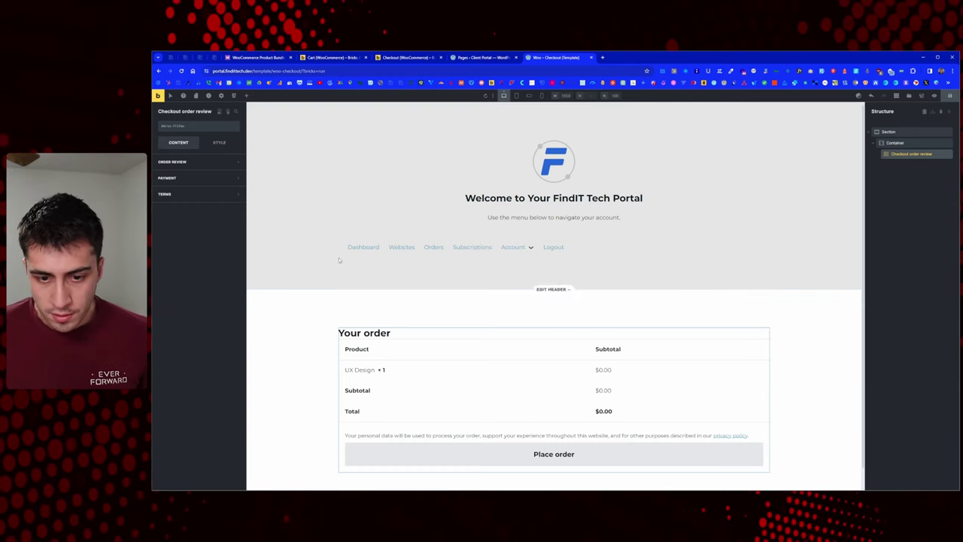
# Check the default two-column checkout layout in the Bricks Academy article and give the container grid display with template columns var(--grid-auto-2)
pyautogui.click(404, 57)
pyautogui.scroll(-6, 408, 305)
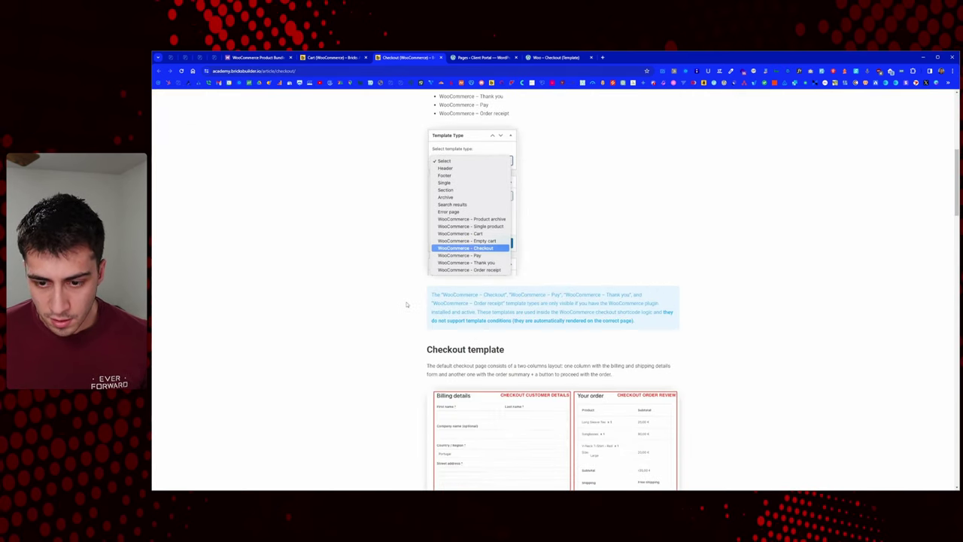
pyautogui.scroll(-2, 519, 219)
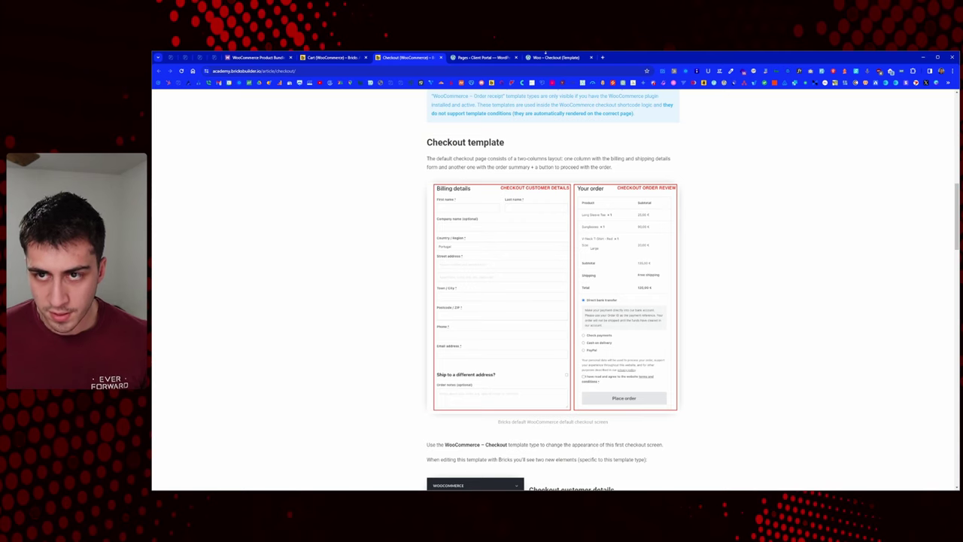
pyautogui.click(547, 58)
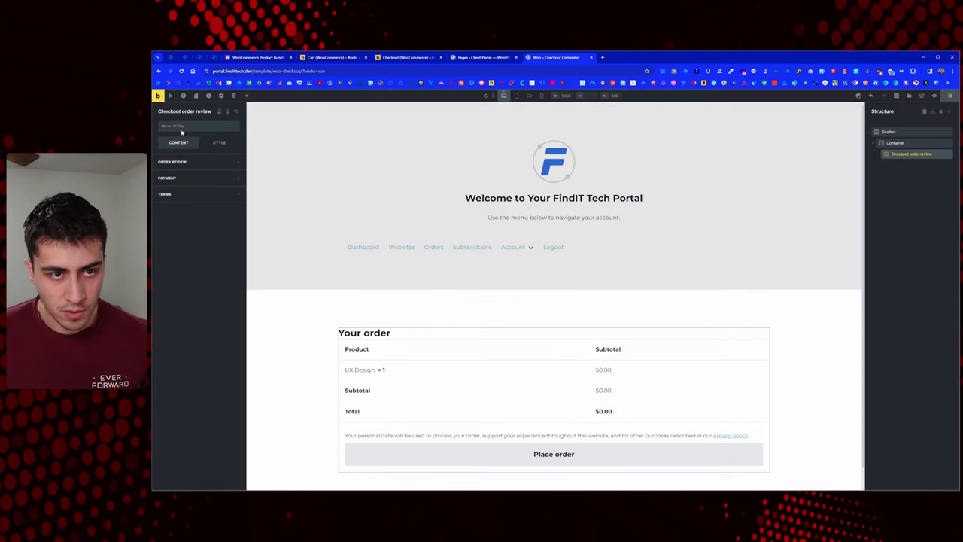
pyautogui.click(895, 142)
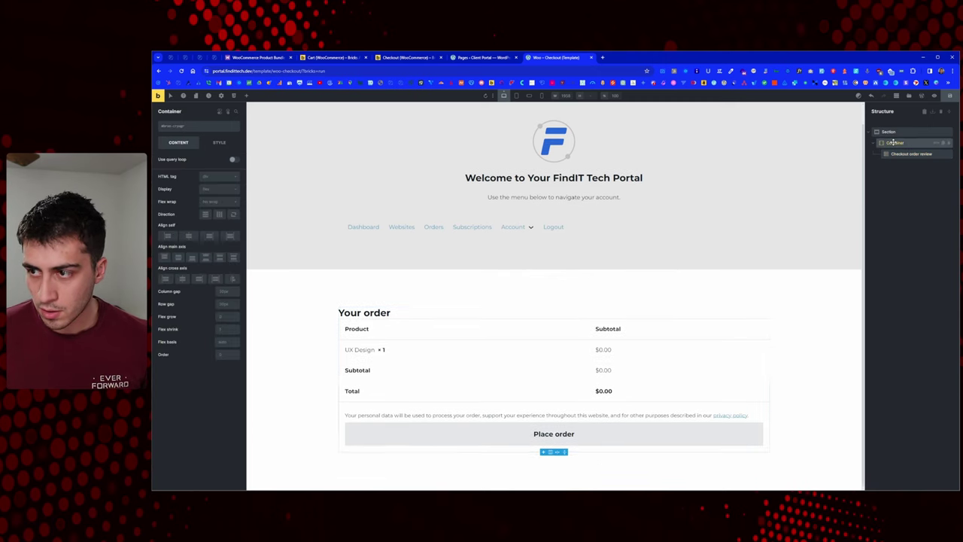
pyautogui.click(213, 190)
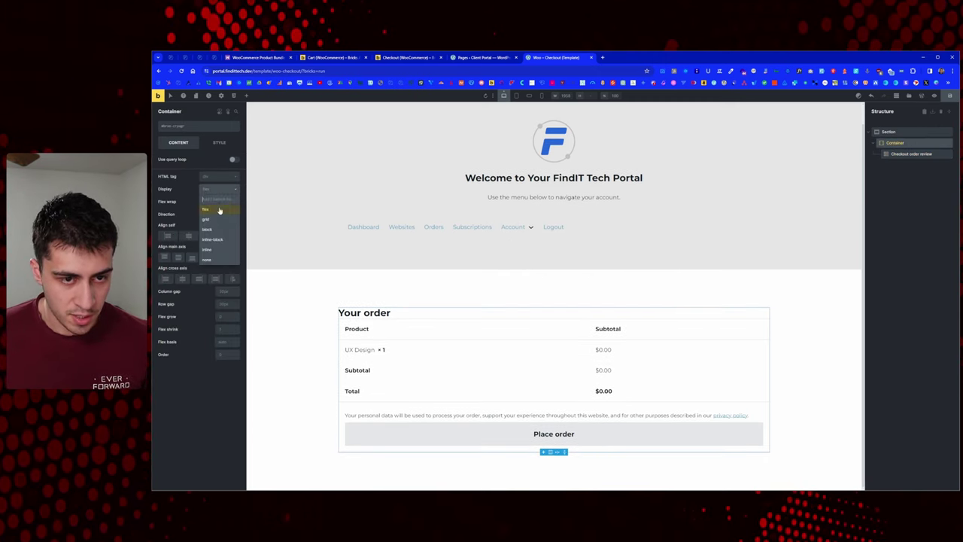
pyautogui.click(218, 219)
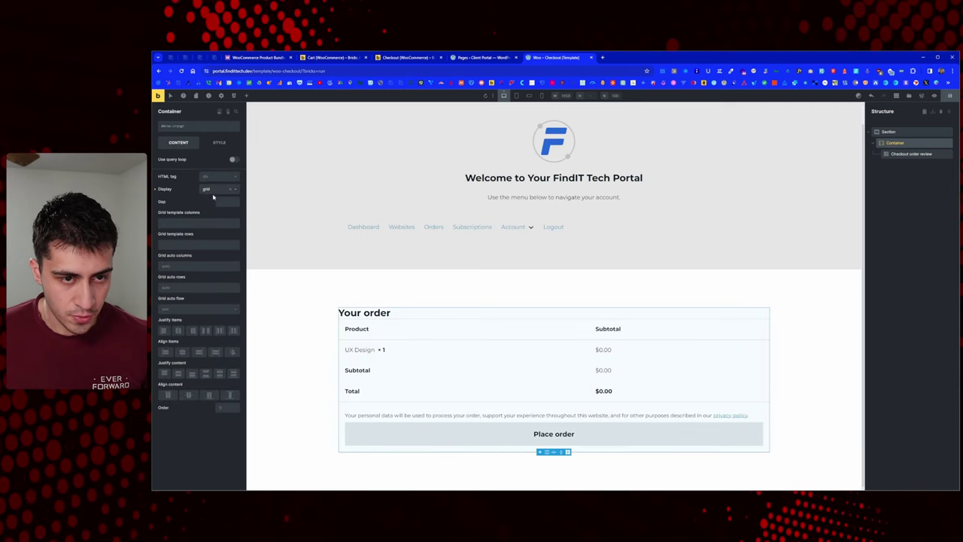
pyautogui.rightClick(199, 223)
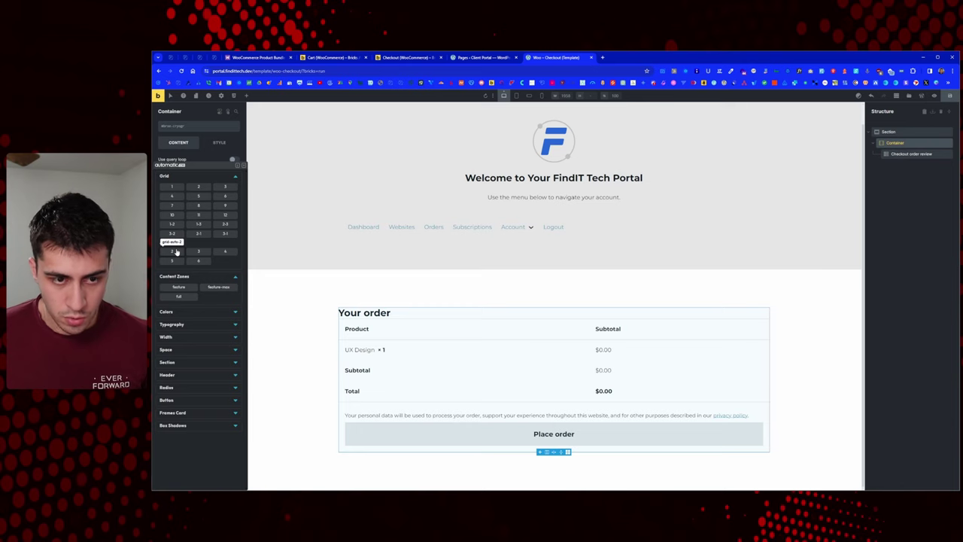
pyautogui.click(176, 252)
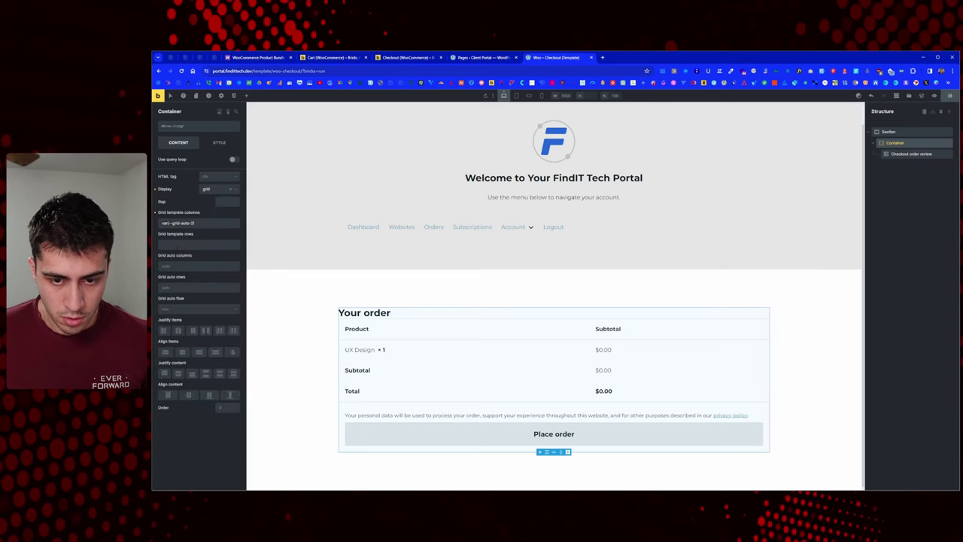
pyautogui.click(428, 352)
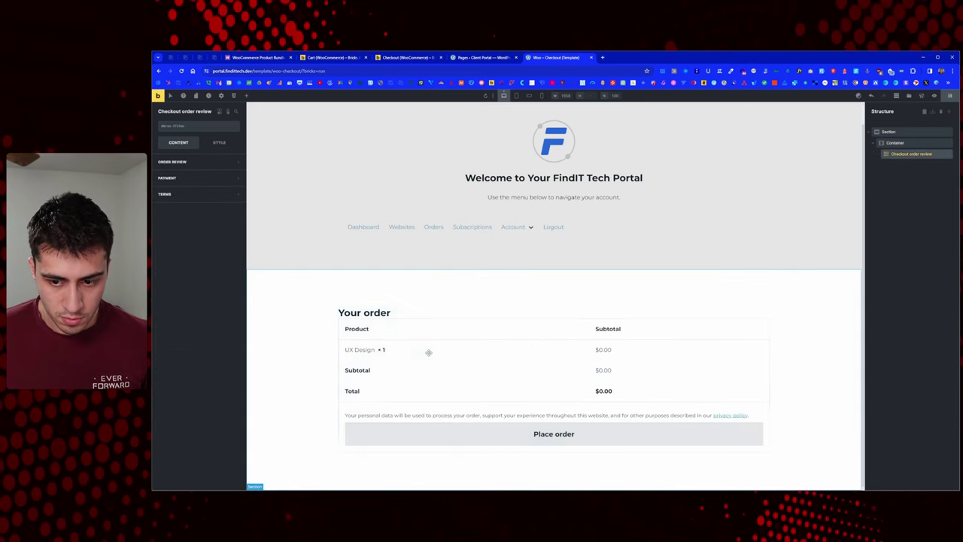
# Wrap the Checkout order review element in a block inside the container
pyautogui.rightClick(894, 143)
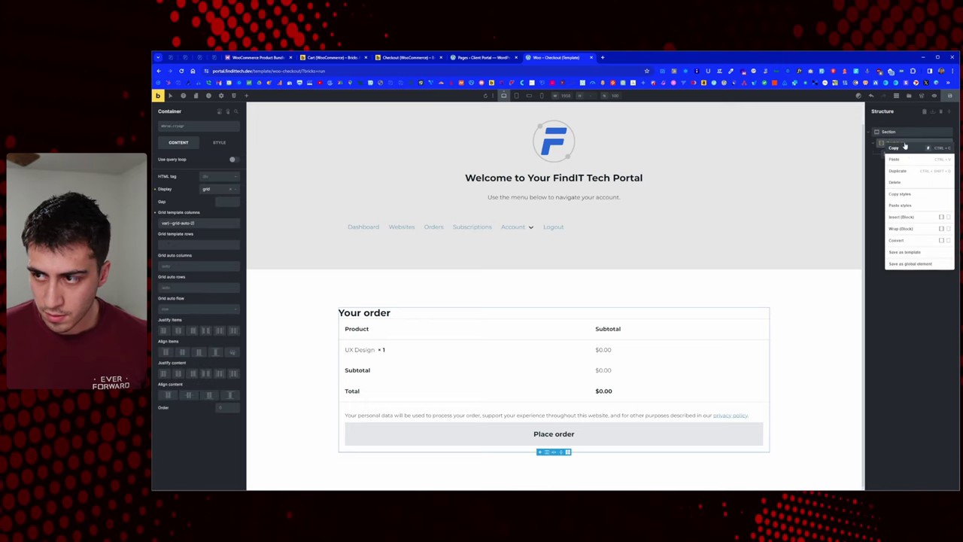
pyautogui.click(900, 219)
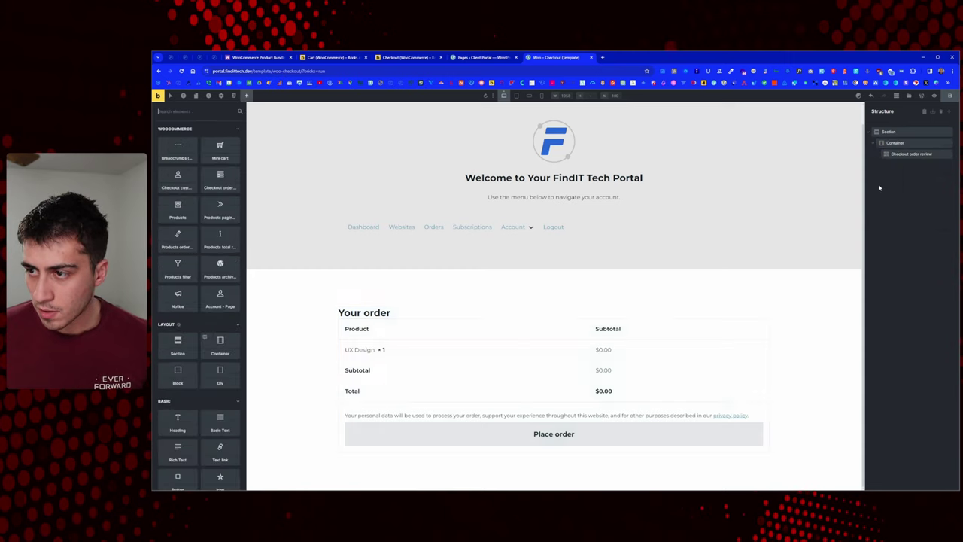
pyautogui.click(896, 154)
pyautogui.rightClick(897, 154)
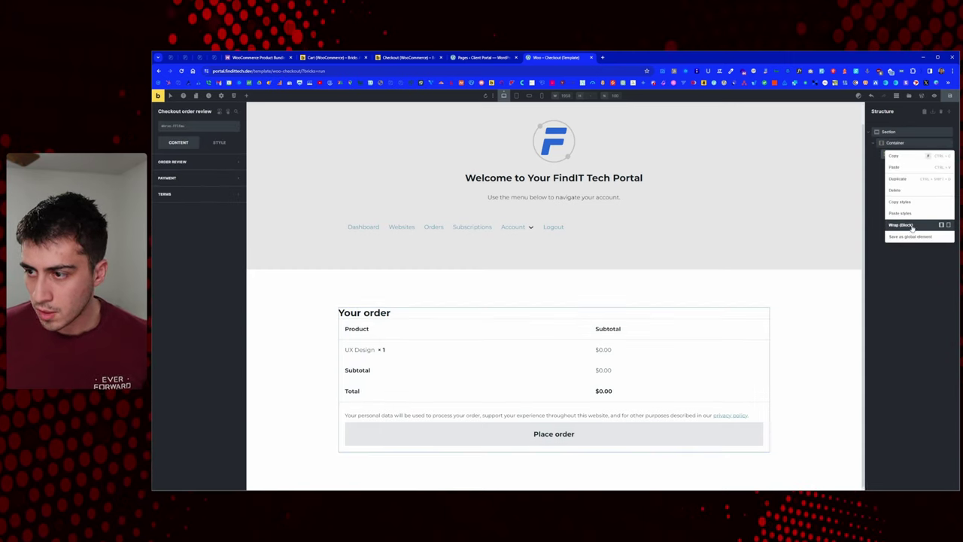
pyautogui.click(910, 225)
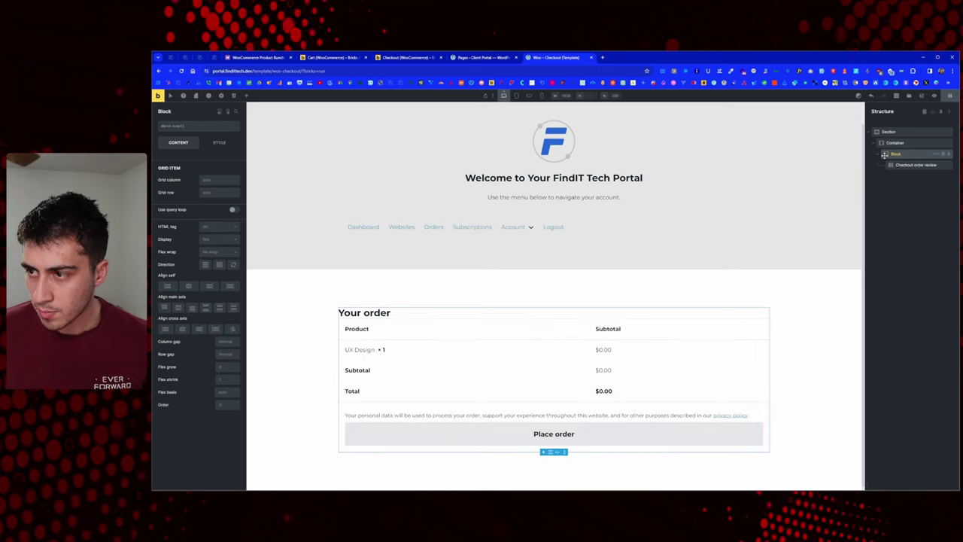
# Find the Checkout customer details element and add it to the template
pyautogui.click(246, 96)
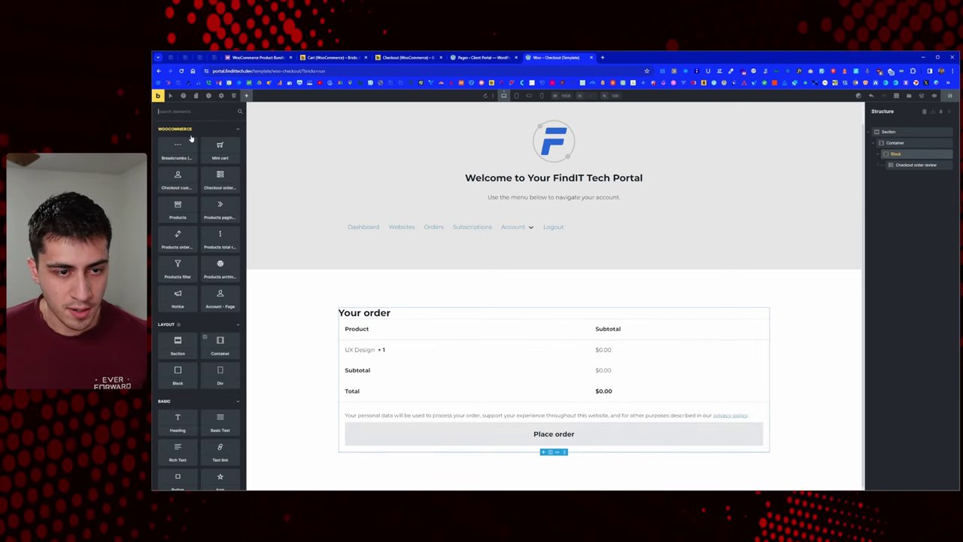
pyautogui.write('order')
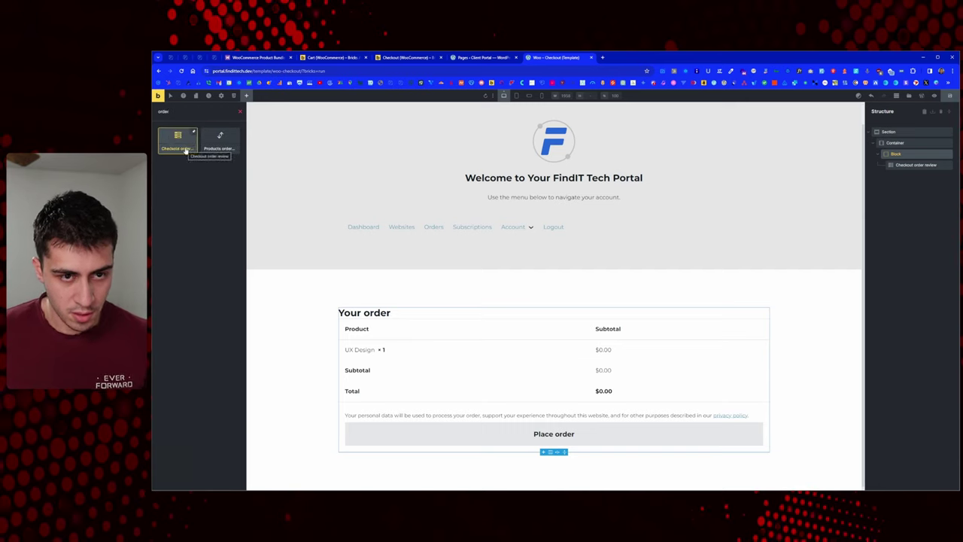
pyautogui.press('BackSpace')
pyautogui.press('BackSpace')
pyautogui.press('BackSpace')
pyautogui.press('BackSpace')
pyautogui.press('BackSpace')
pyautogui.write('cus')
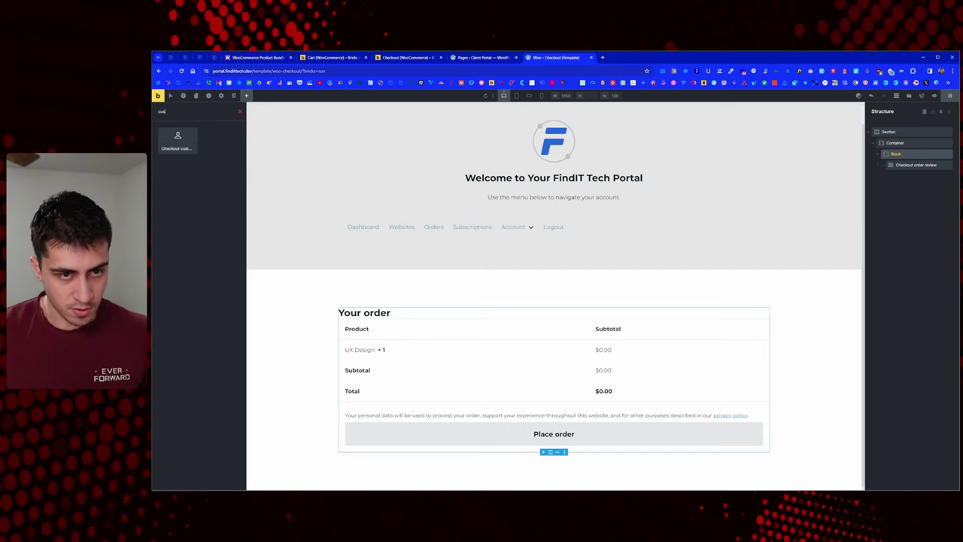
pyautogui.click(181, 141)
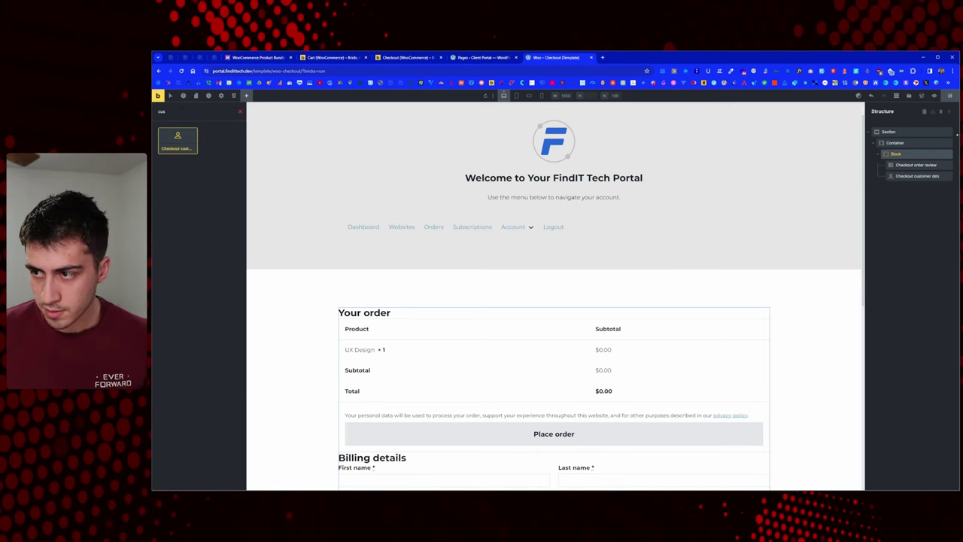
# Move the Checkout customer details element above the order review block, directly in the container, and wrap it in its own block
pyautogui.moveTo(910, 176); pyautogui.dragTo(909, 164)
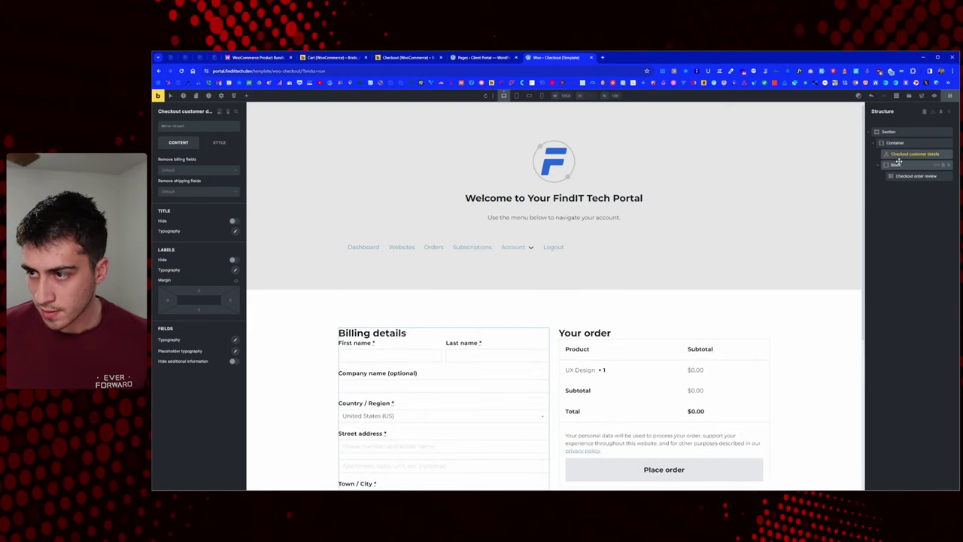
pyautogui.rightClick(904, 157)
pyautogui.click(910, 230)
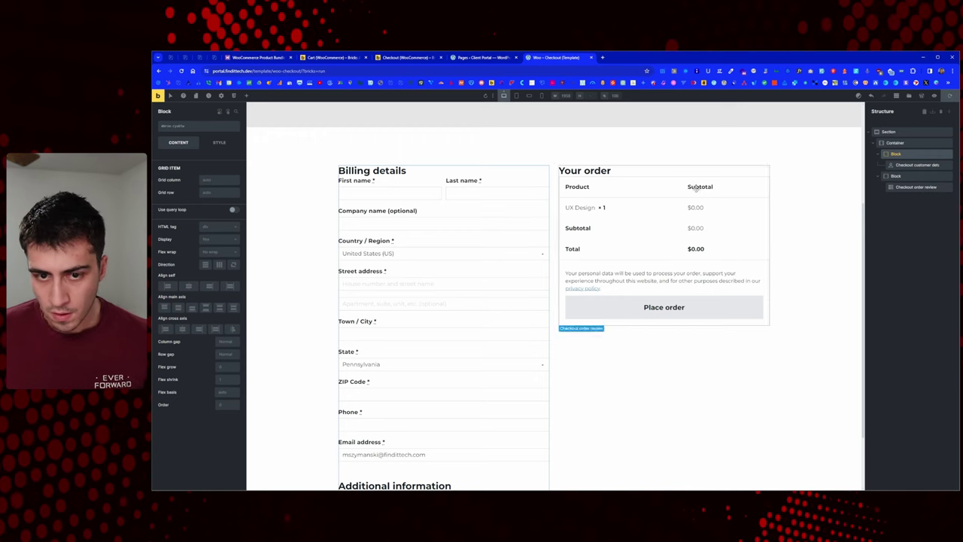
# Duplicate the WordPress Pages browser tab and load the client portal's live checkout page in the copy
pyautogui.click(404, 58)
pyautogui.click(484, 58)
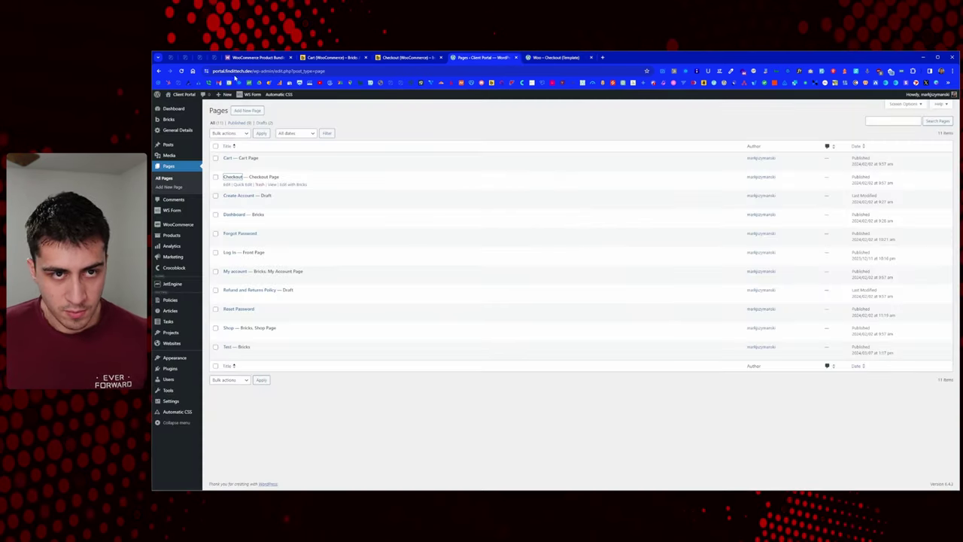
pyautogui.rightClick(567, 57)
pyautogui.press('Escape')
pyautogui.rightClick(488, 59)
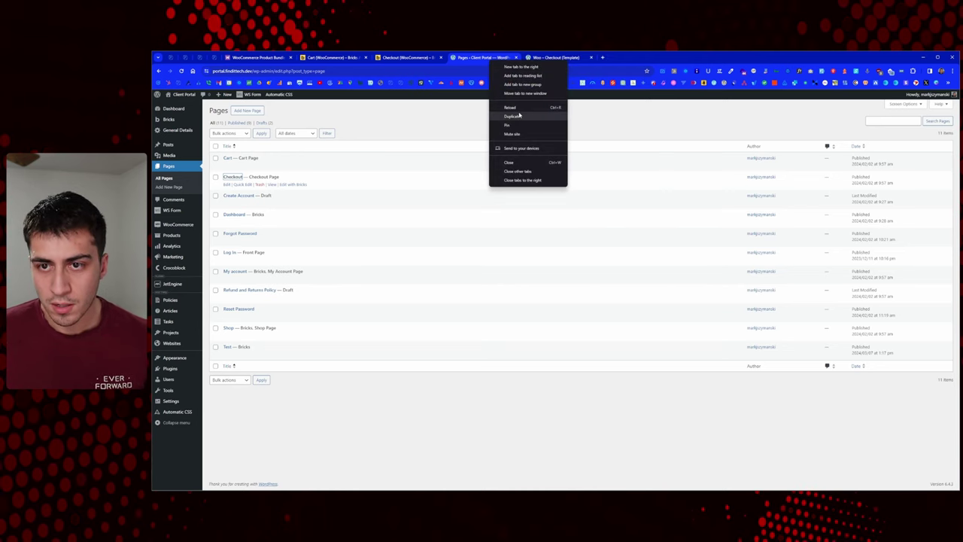
pyautogui.click(526, 115)
pyautogui.moveTo(587, 64); pyautogui.dragTo(649, 58)
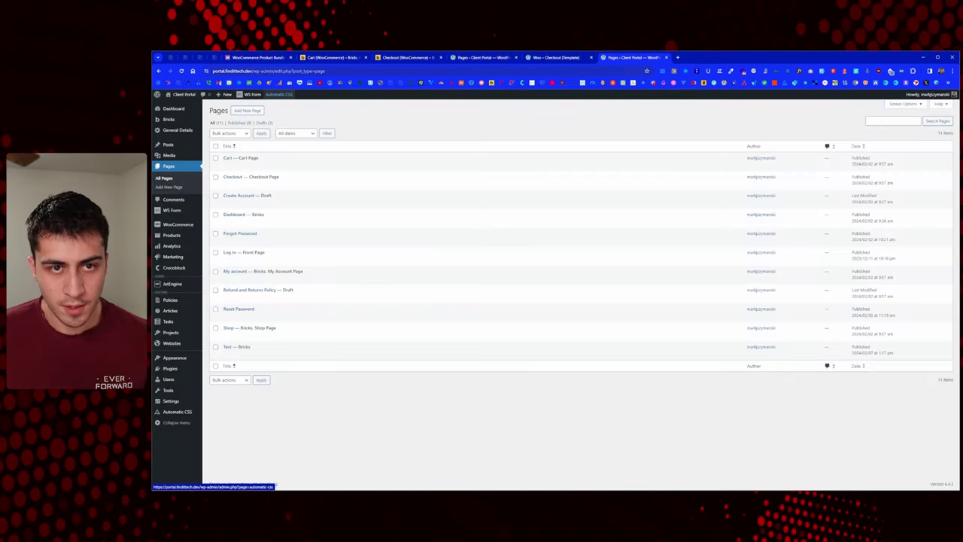
pyautogui.moveTo(256, 71); pyautogui.dragTo(342, 70)
pyautogui.write('chec')
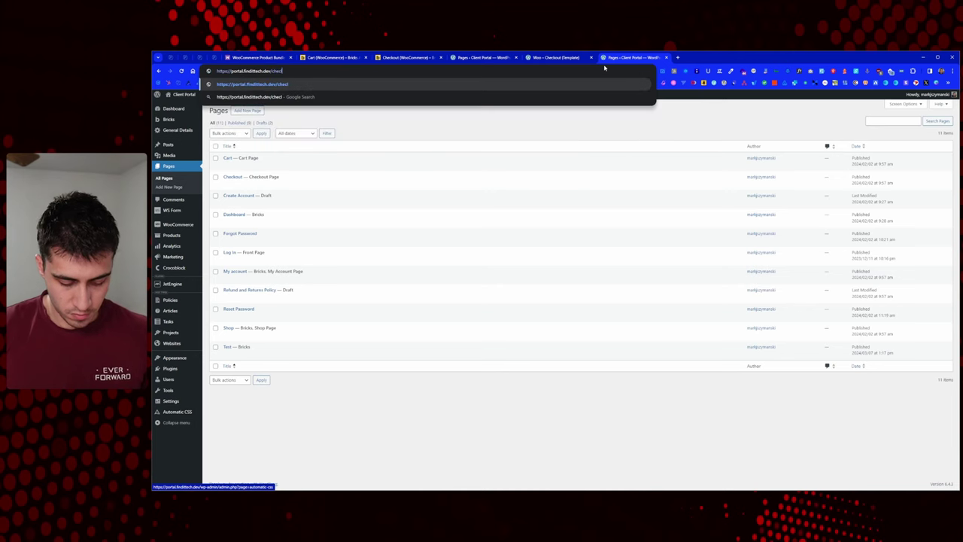
pyautogui.press('Down')
pyautogui.press('Return')
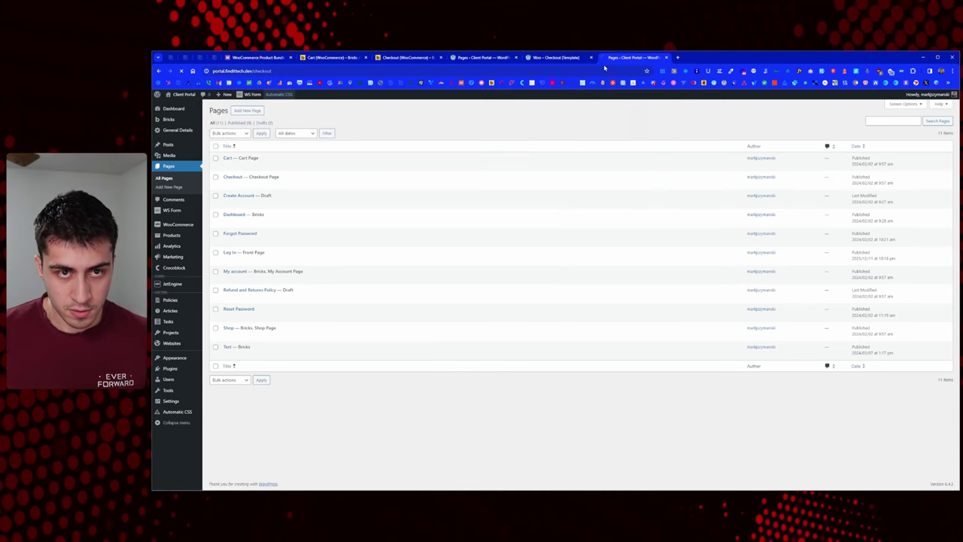
# Examine the two-column layout, billing fields and additional information section on the live checkout page
pyautogui.scroll(-2, 628, 247)
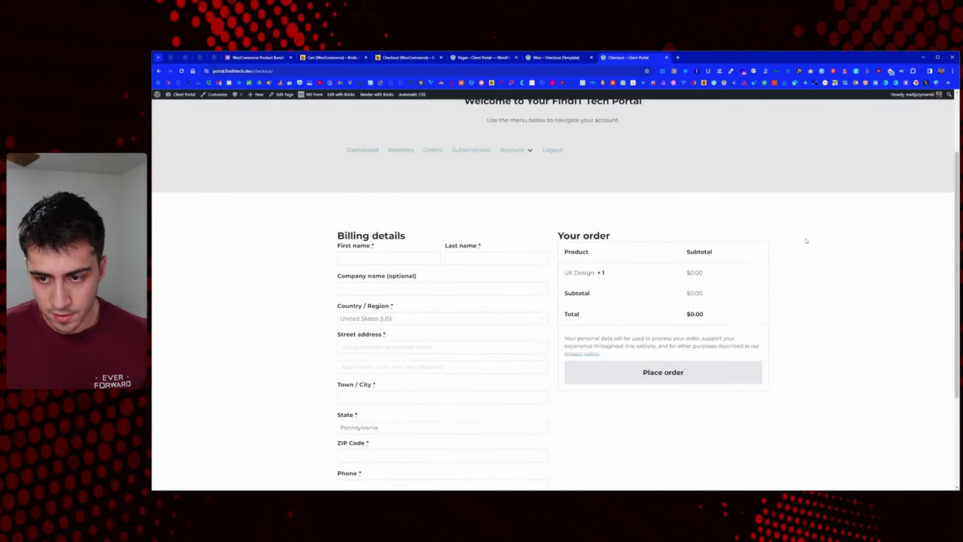
pyautogui.scroll(-2, 653, 247)
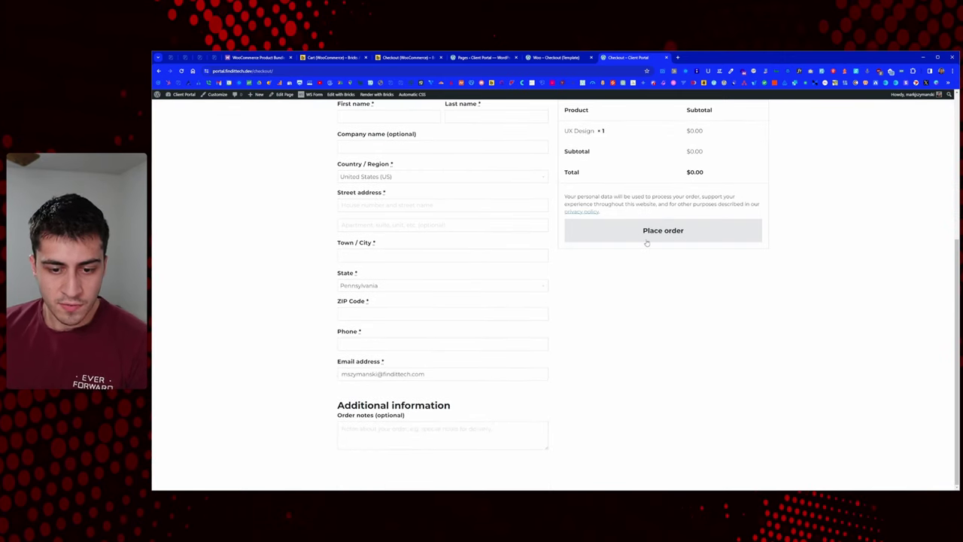
pyautogui.moveTo(335, 400); pyautogui.dragTo(564, 452)
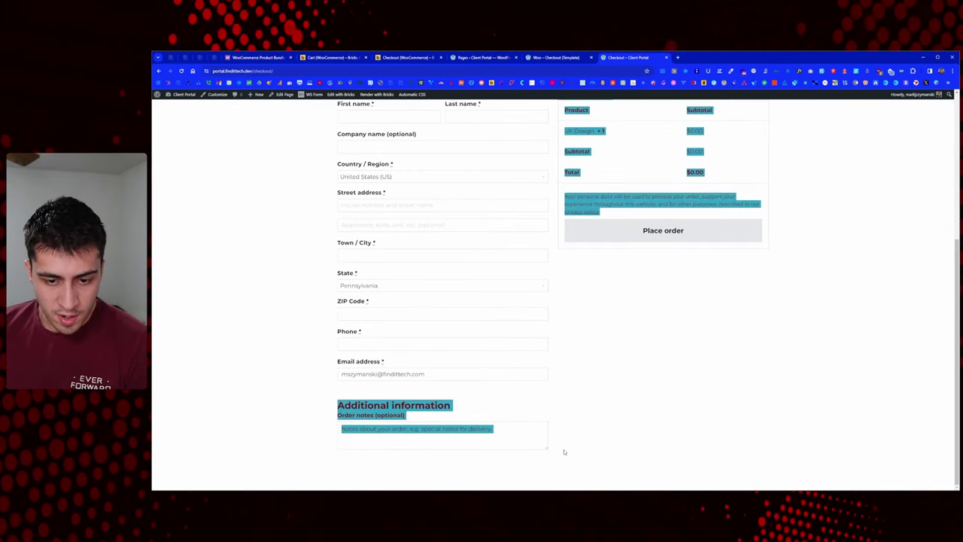
pyautogui.scroll(2, 201, 121)
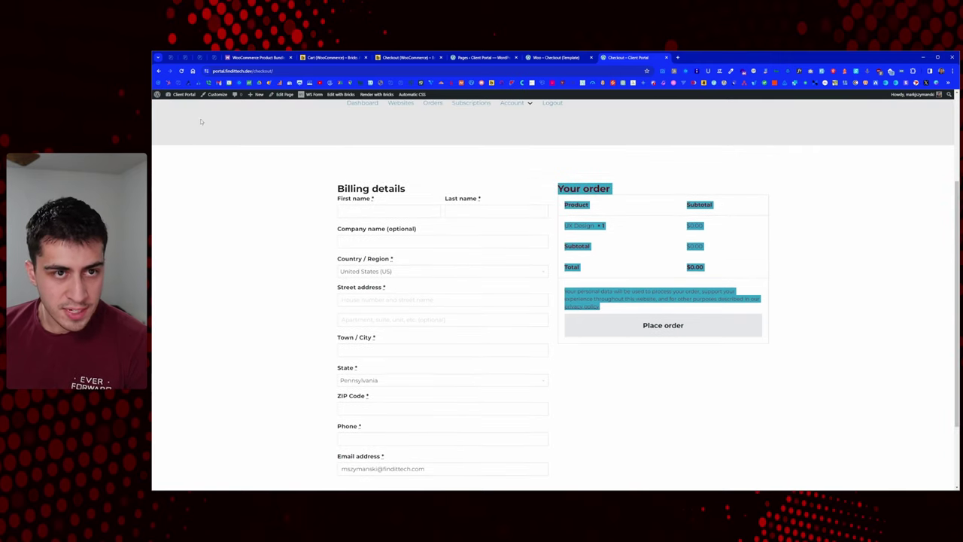
# Open the existing my.findittech.com portal's checkout with the DI Form product in the cart and compare it with the new checkout page
pyautogui.click(202, 60)
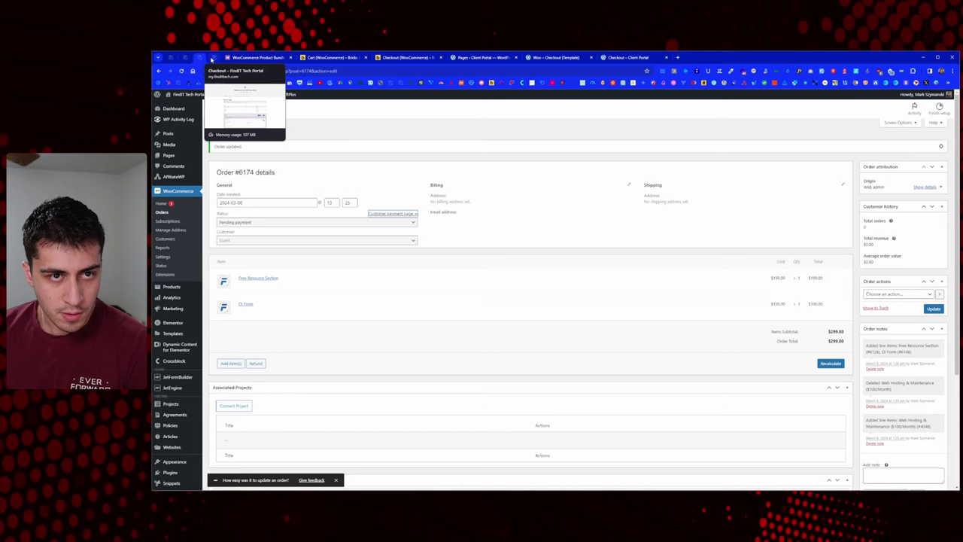
pyautogui.click(212, 59)
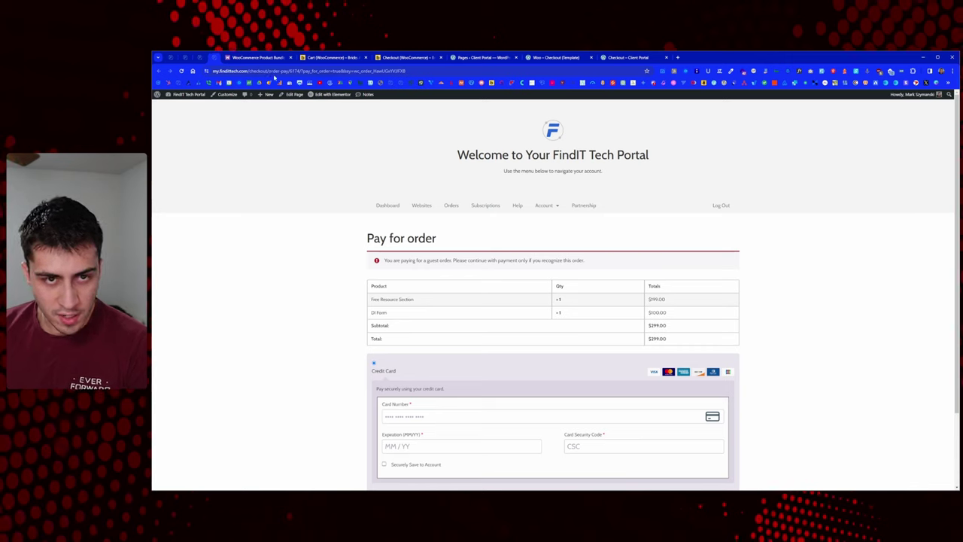
pyautogui.hotkey('ctrl', 'l')
pyautogui.write('my.finditech.com/checkout/')
pyautogui.press('Return')
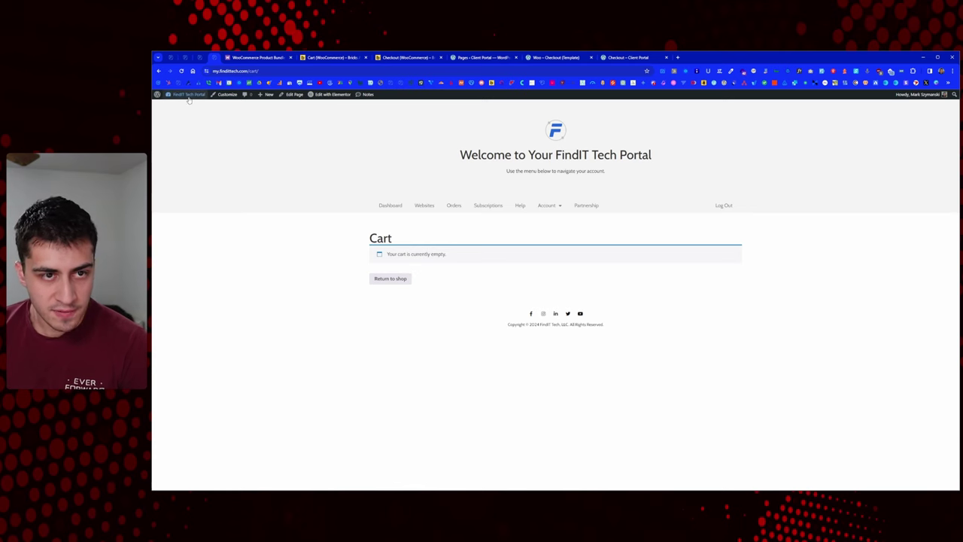
pyautogui.click(185, 107)
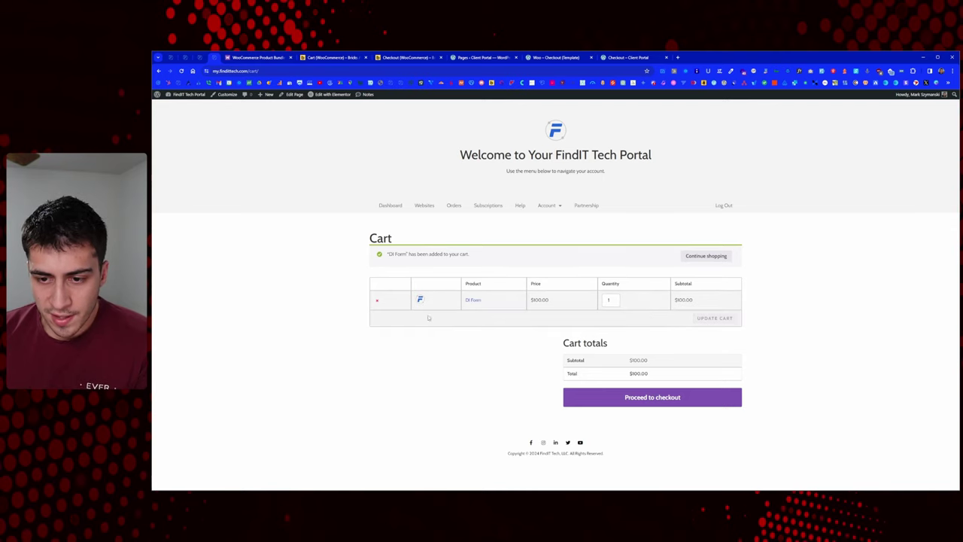
pyautogui.click(642, 403)
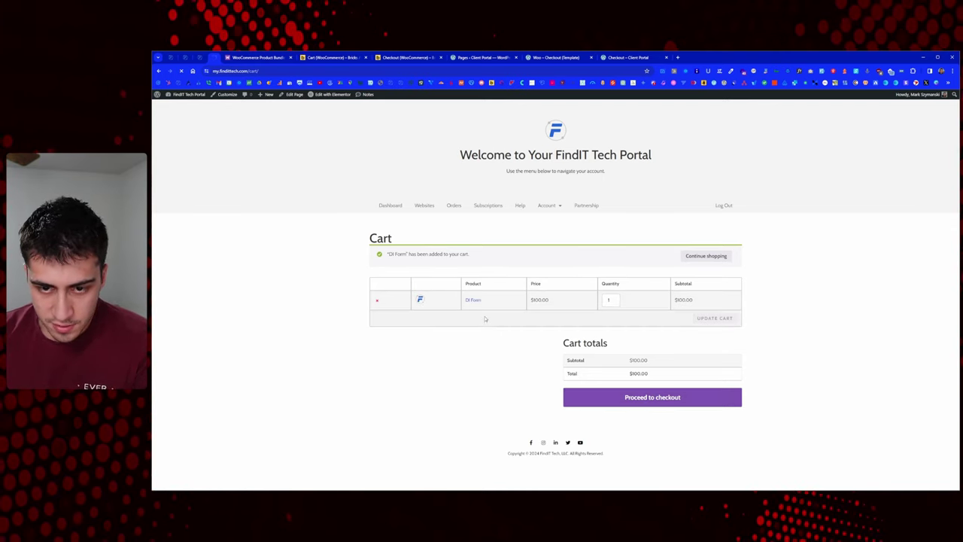
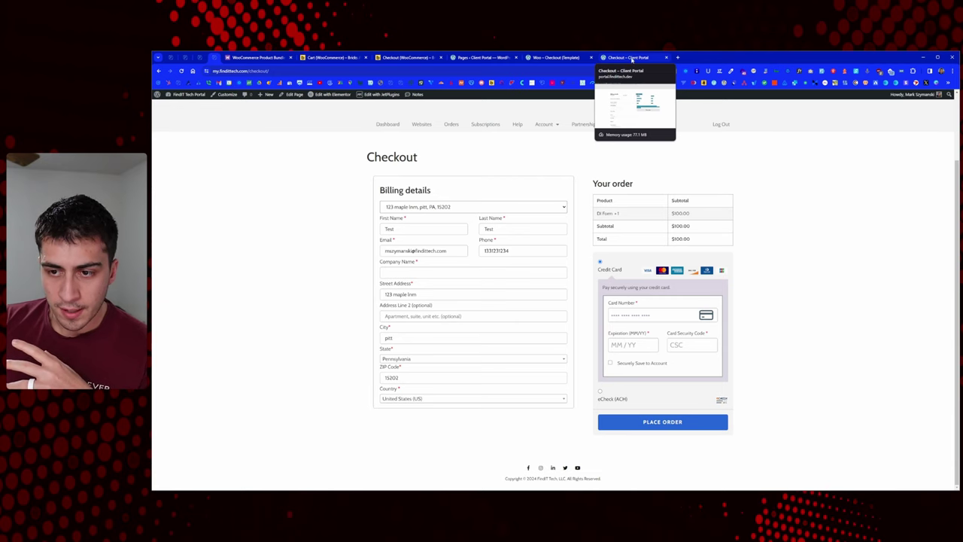
pyautogui.click(630, 58)
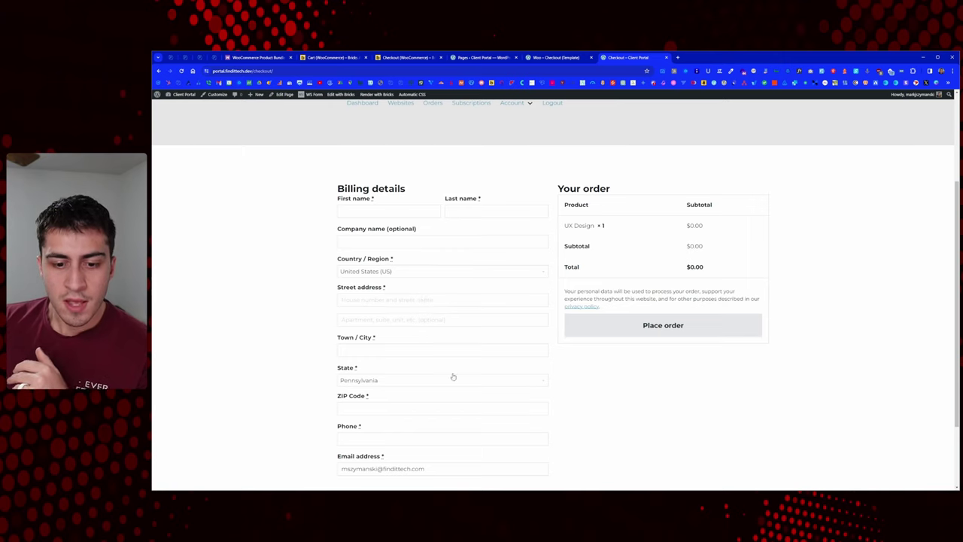
pyautogui.scroll(-2, 451, 380)
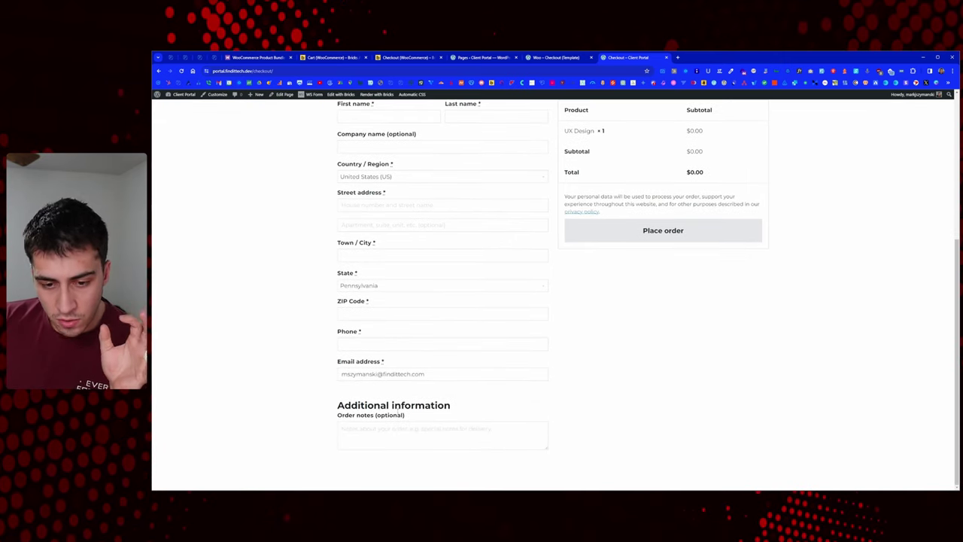
# In the Woo - Checkout template, try removing the First name billing field from the Checkout customer details element, and restore it
pyautogui.hotkey('ctrl', 'shift', 'Tab')
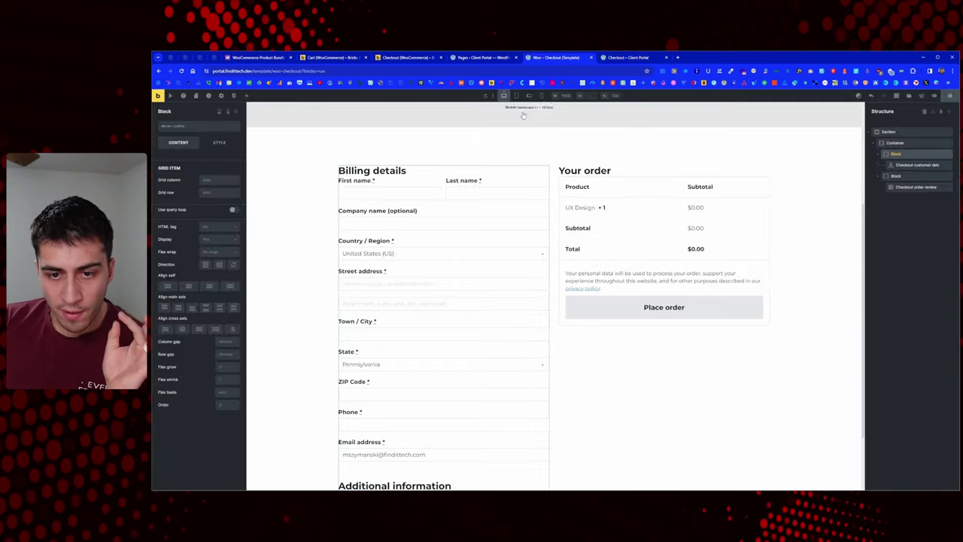
pyautogui.click(449, 259)
pyautogui.click(518, 216)
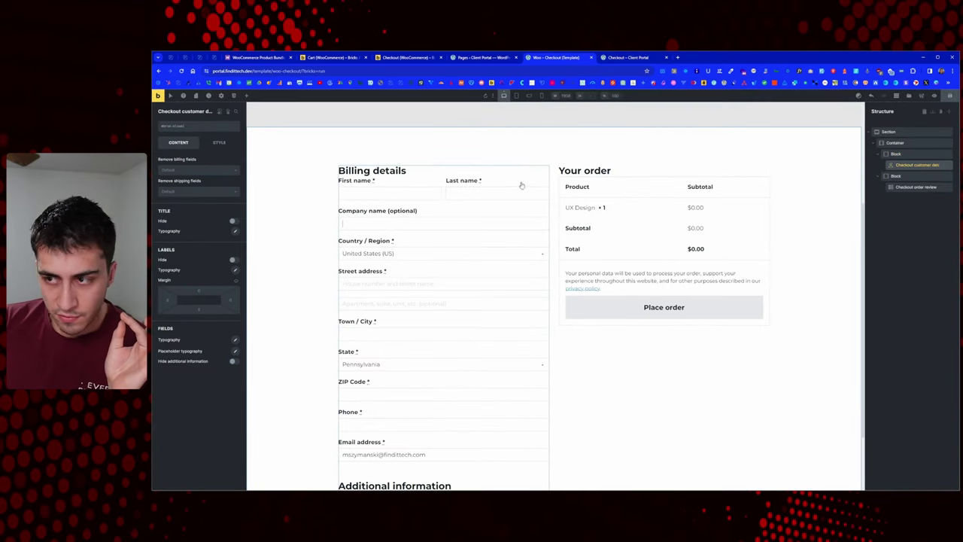
pyautogui.click(911, 165)
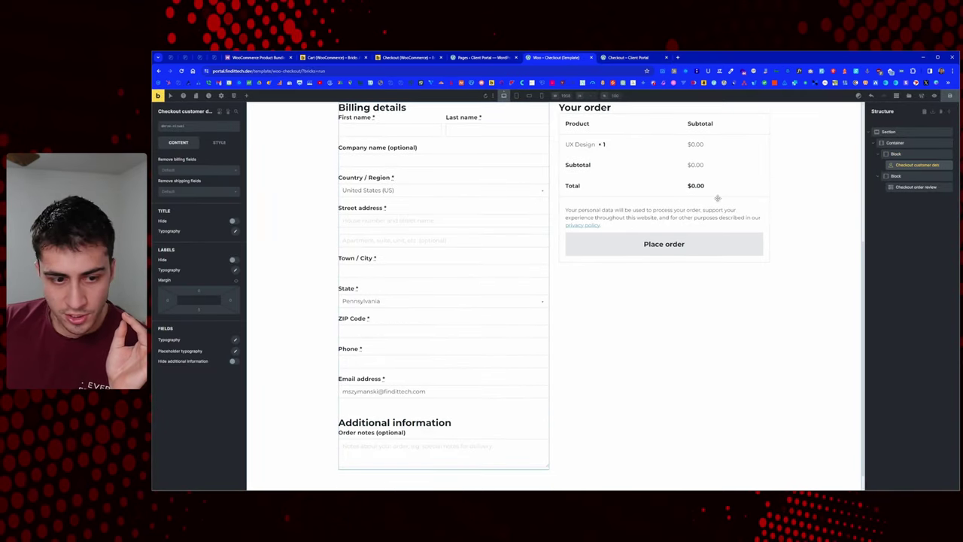
pyautogui.click(197, 170)
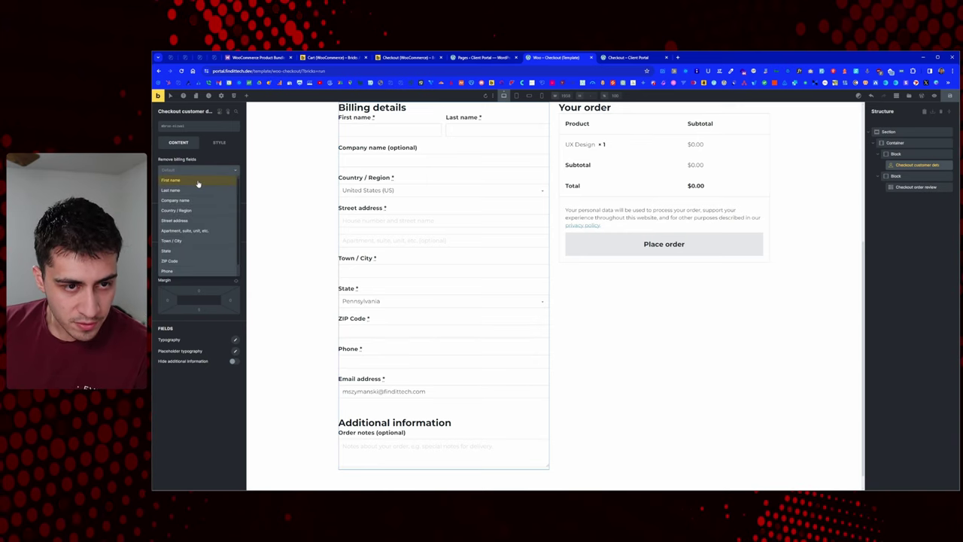
pyautogui.scroll(-1, 186, 265)
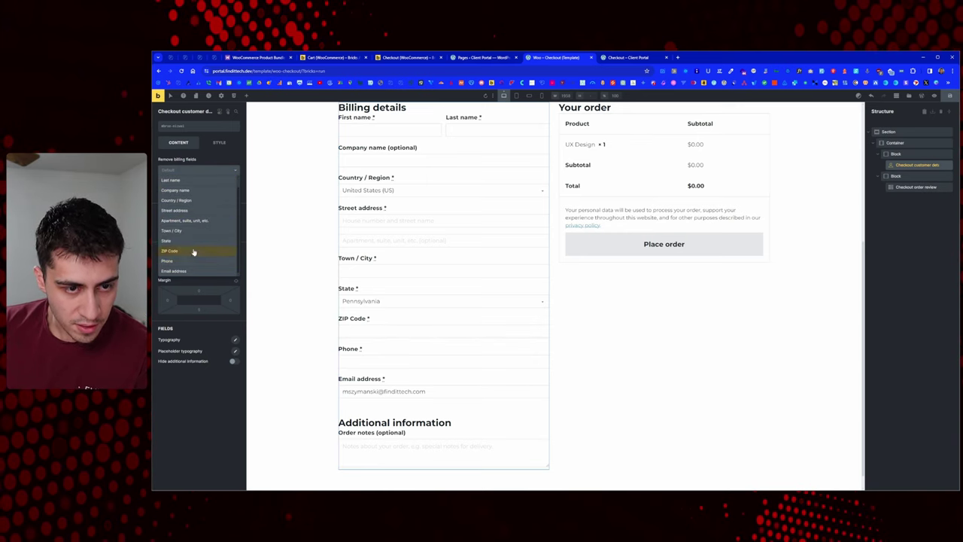
pyautogui.click(198, 184)
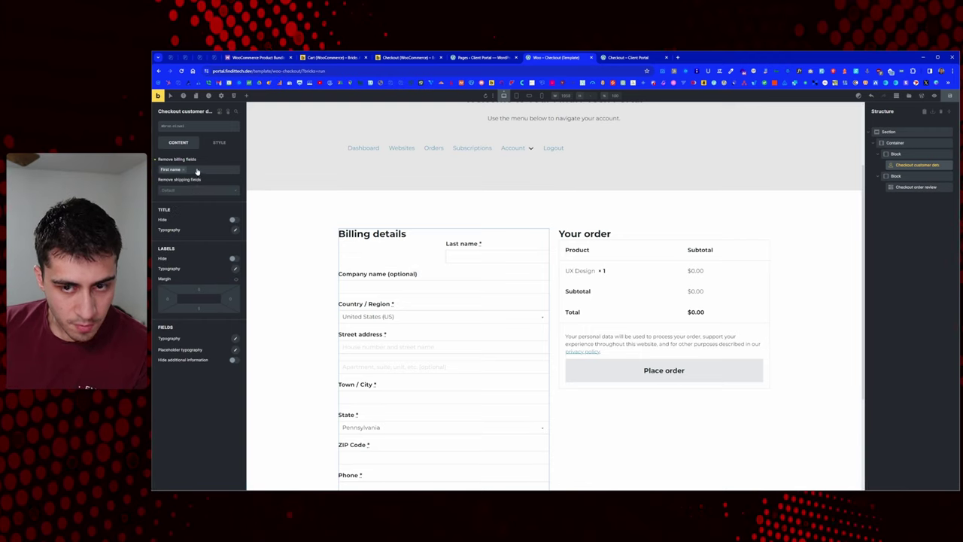
pyautogui.click(183, 170)
pyautogui.click(196, 174)
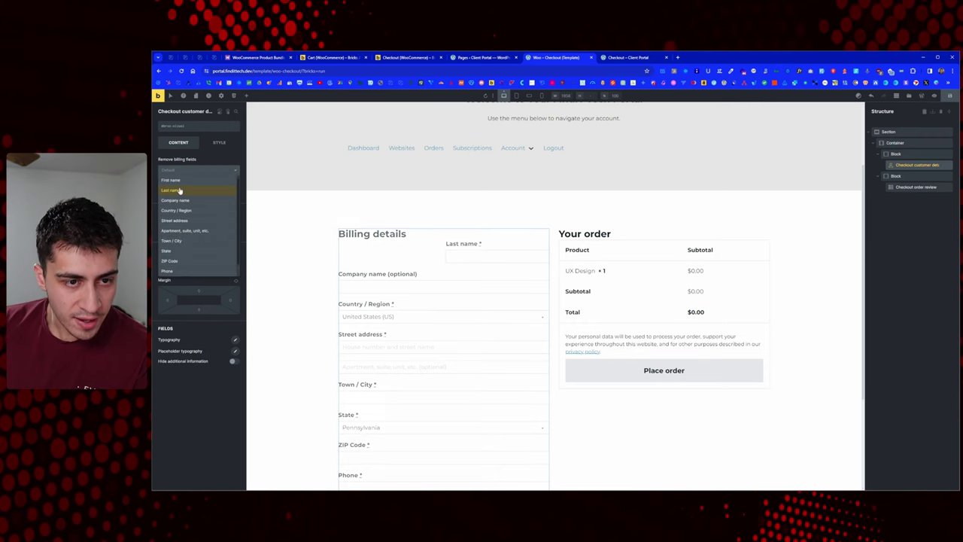
pyautogui.scroll(-2, 447, 221)
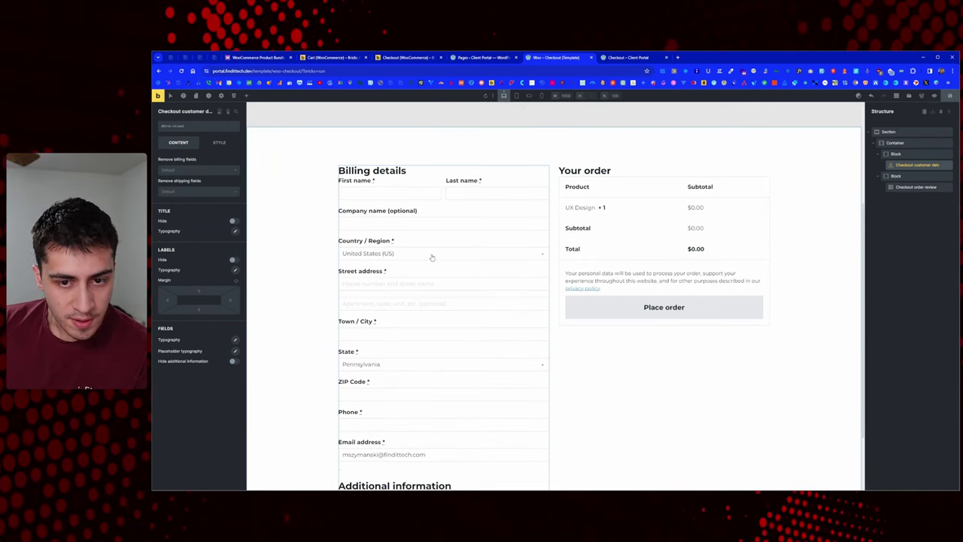
# Examine which shipping and billing fields the Checkout customer details element offers for removal, comparing them with the form on the canvas
pyautogui.scroll(-1, 425, 251)
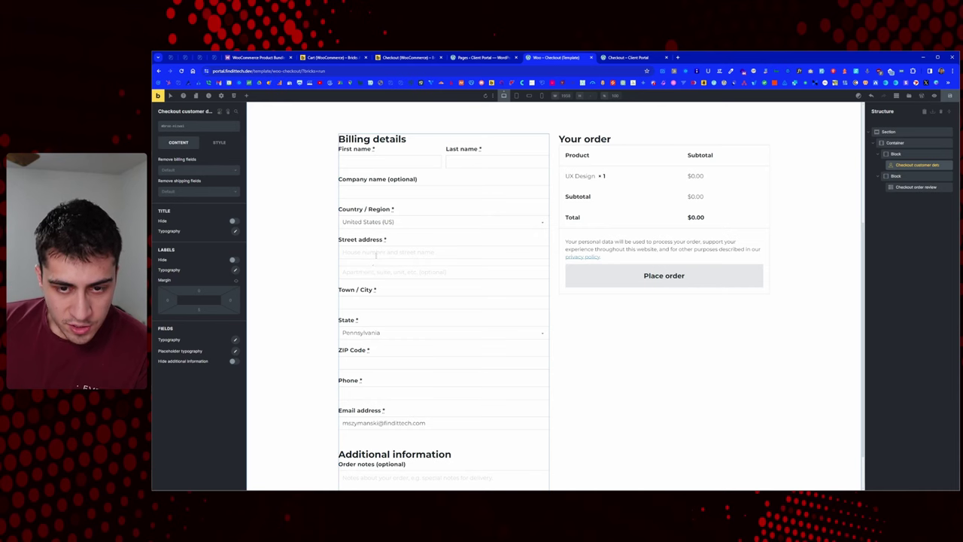
pyautogui.scroll(-1, 375, 255)
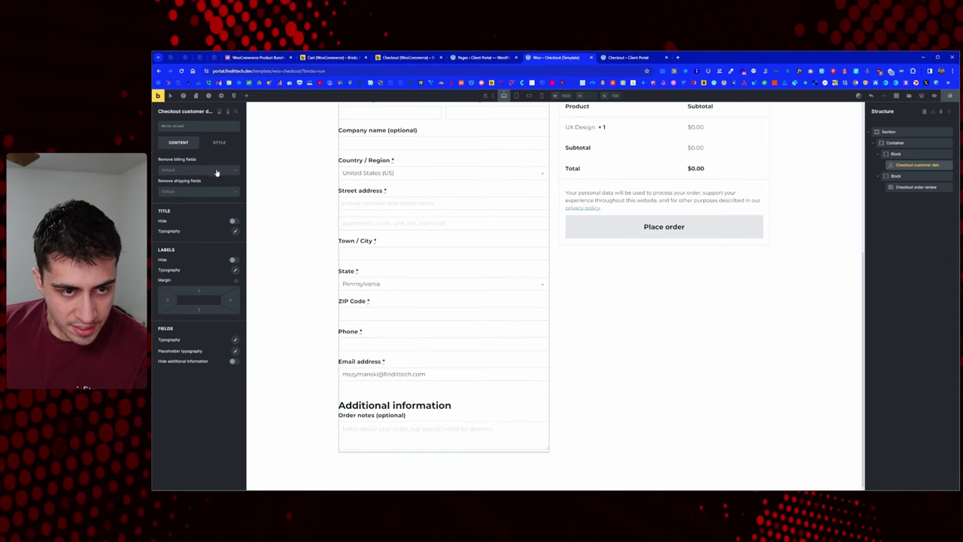
pyautogui.click(200, 192)
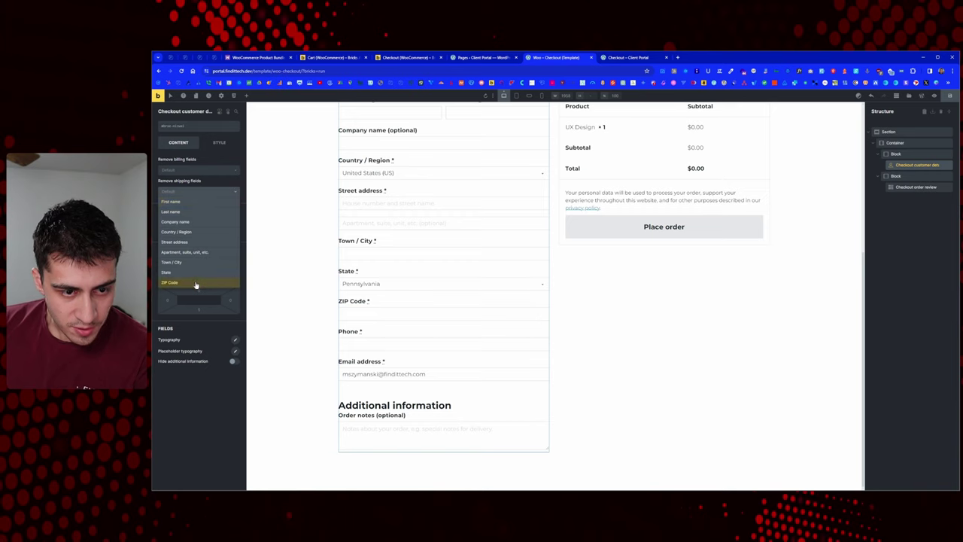
pyautogui.click(198, 171)
pyautogui.scroll(-1, 201, 241)
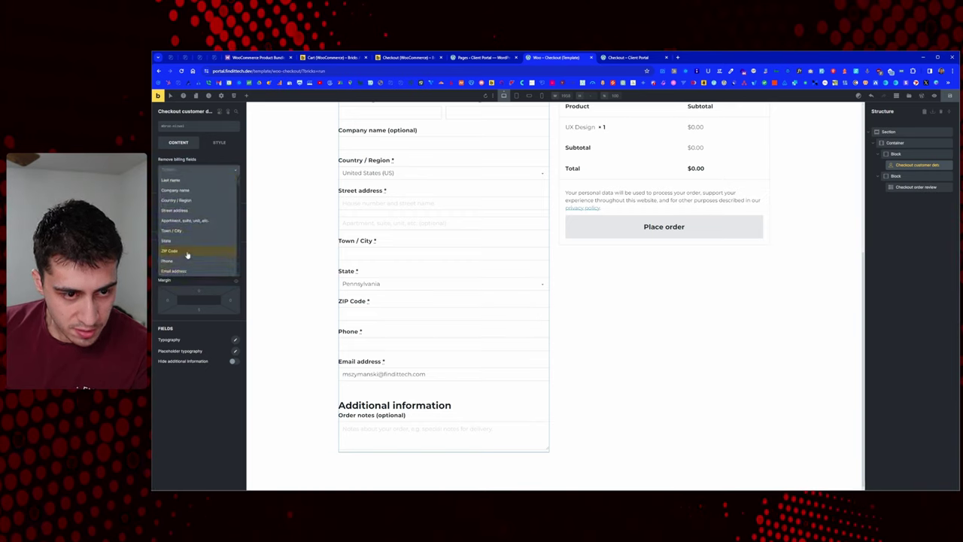
pyautogui.scroll(1, 188, 250)
pyautogui.click(222, 157)
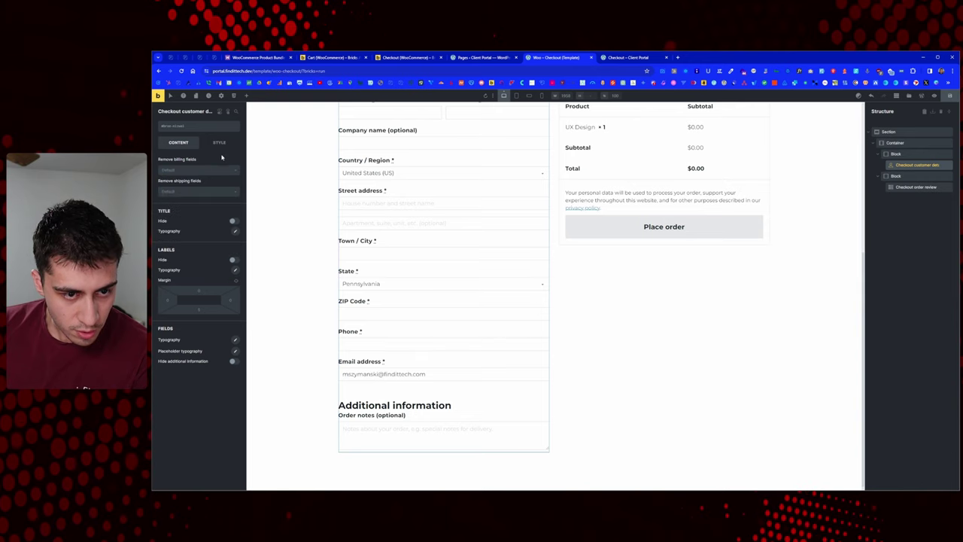
# Try hiding the Billing details title of the Checkout customer details element, and restore it
pyautogui.scroll(3, 373, 224)
pyautogui.click(234, 221)
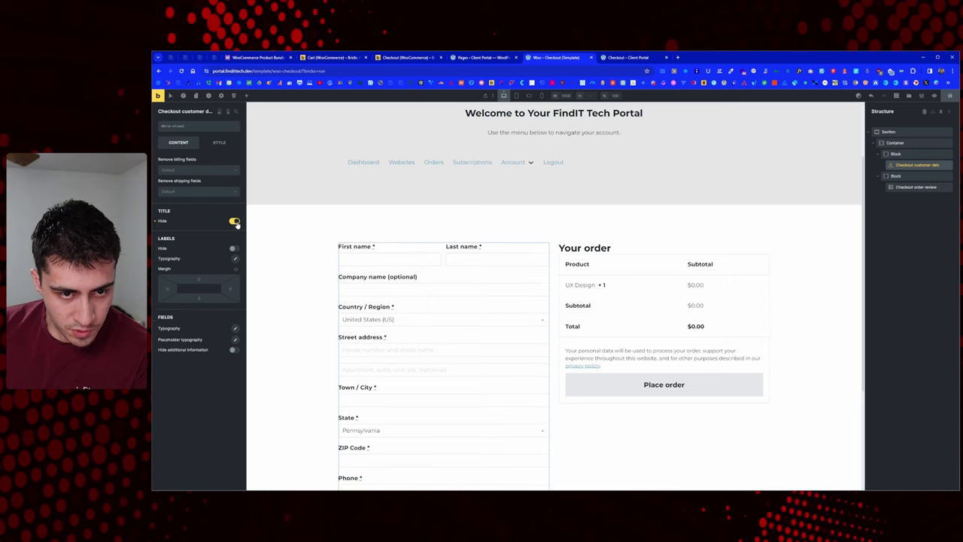
pyautogui.click(234, 221)
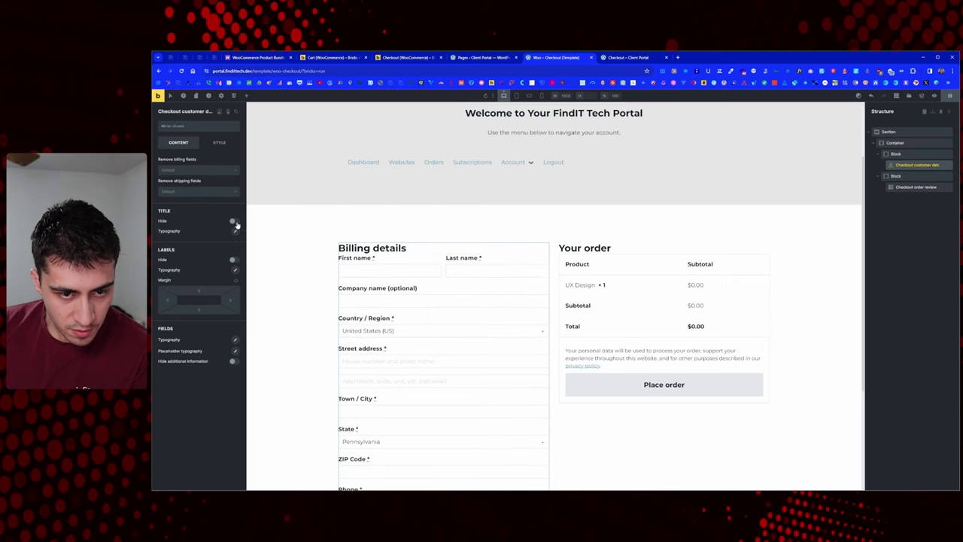
# Hide the additional information section in the Checkout customer details element and save the template
pyautogui.click(233, 362)
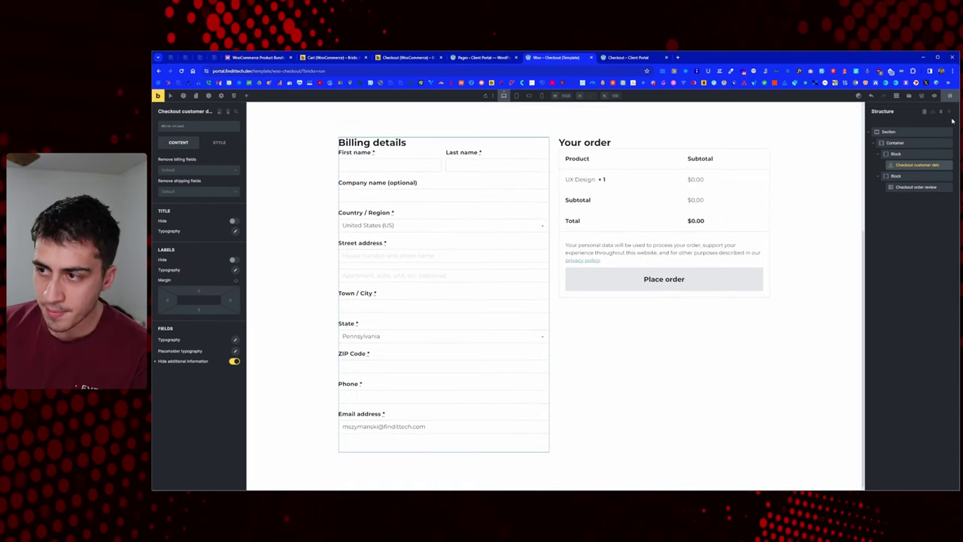
pyautogui.click(950, 97)
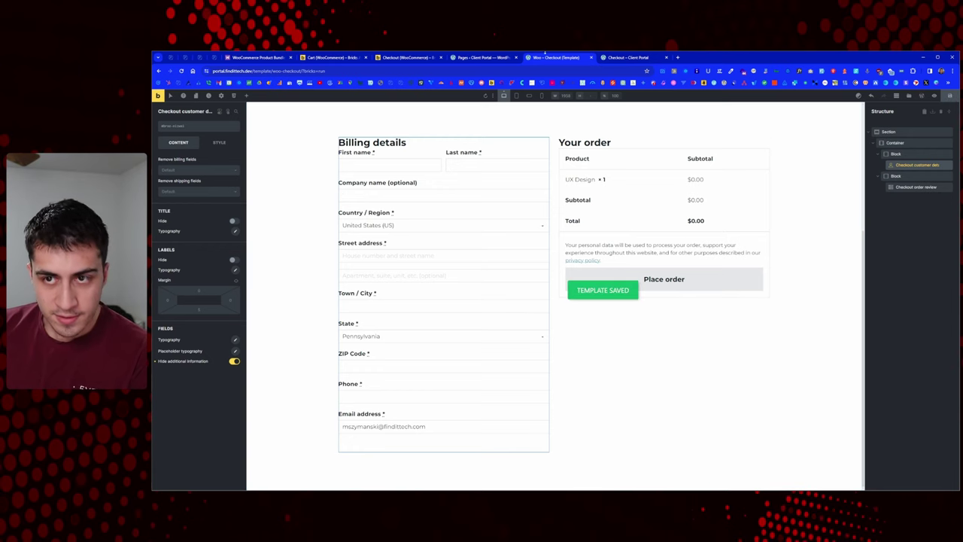
# Reload the client portal's live checkout page to check the additional information section
pyautogui.click(616, 58)
pyautogui.rightClick(238, 184)
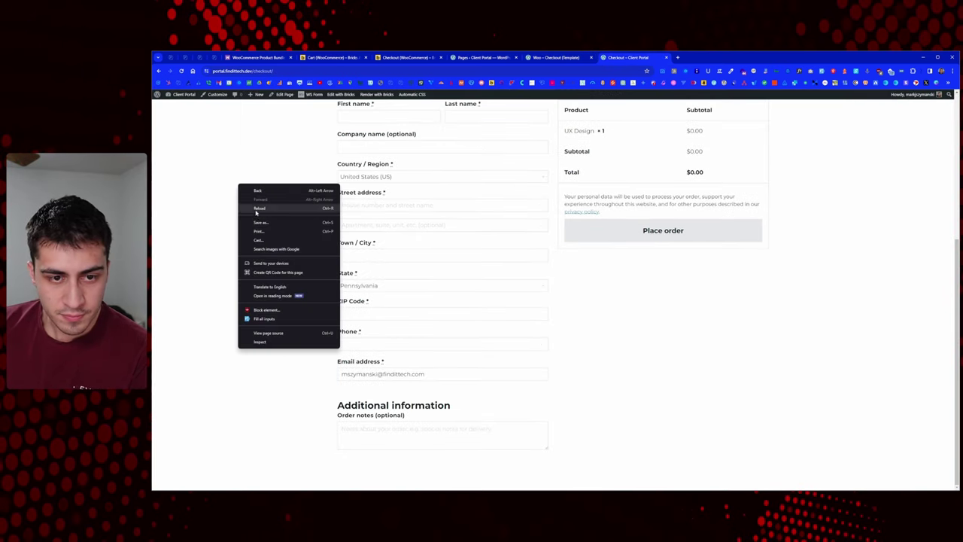
pyautogui.click(251, 211)
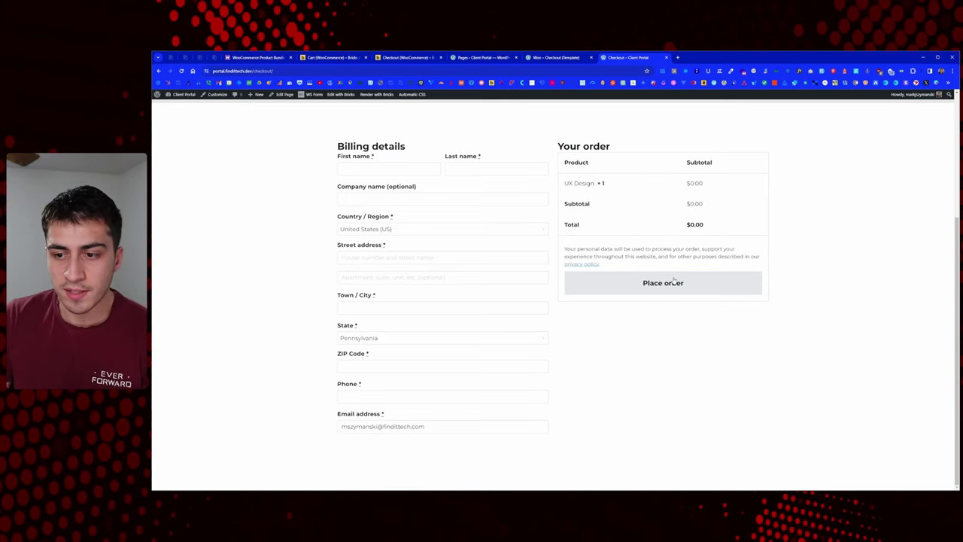
# Back in the Woo - Checkout template, try entering a custom title for the Checkout order review element, and clear it
pyautogui.click(567, 58)
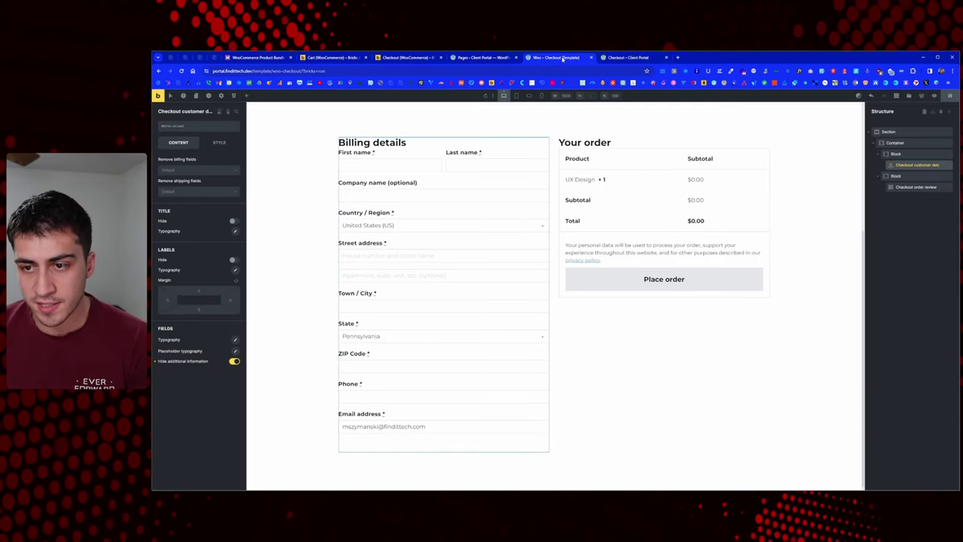
pyautogui.click(671, 196)
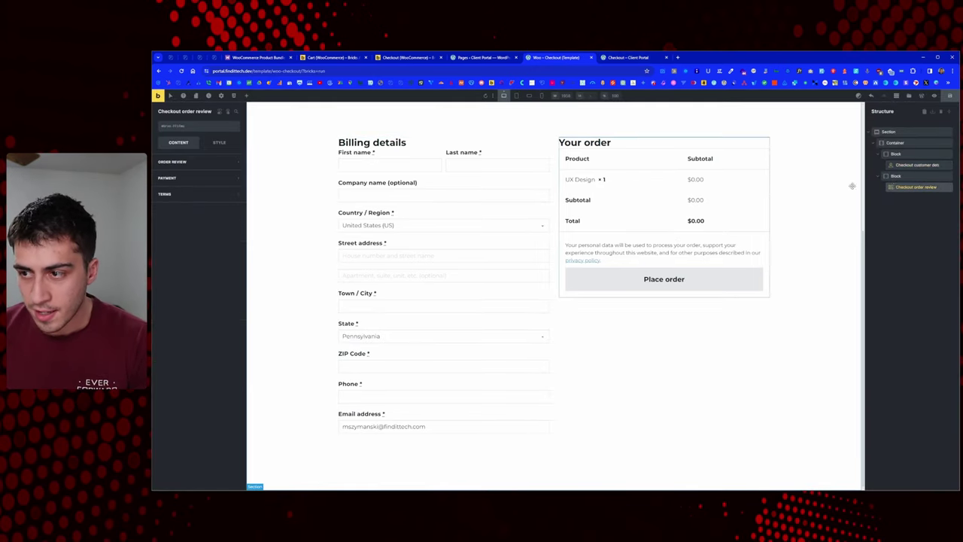
pyautogui.click(201, 162)
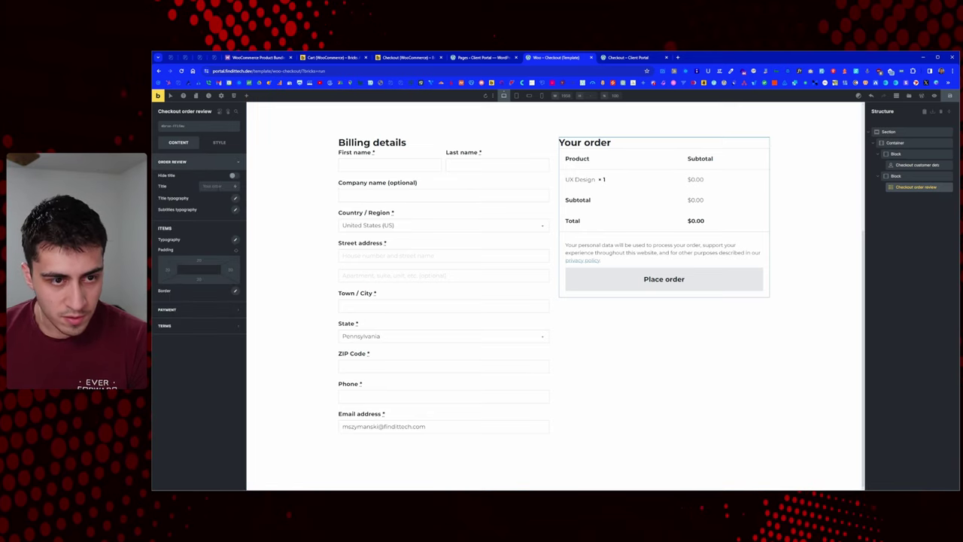
pyautogui.click(214, 186)
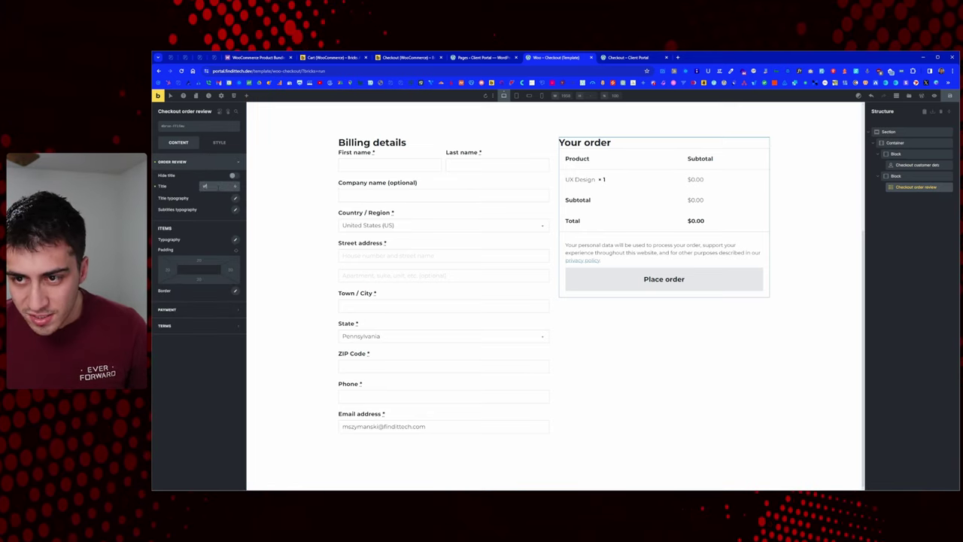
pyautogui.write('vfg')
pyautogui.hotkey('ctrl', 'a')
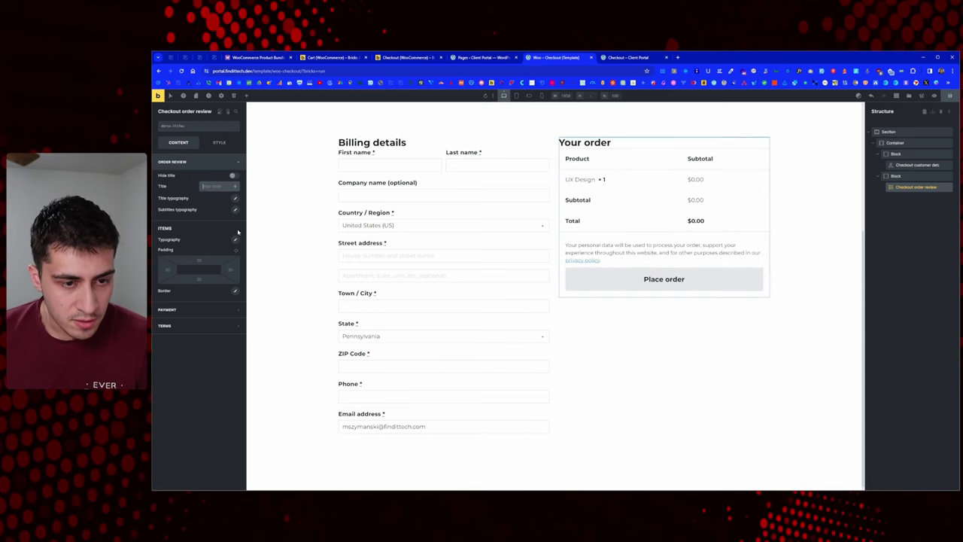
# Examine the payment, terms, order review and style settings of the Checkout order review element
pyautogui.click(215, 310)
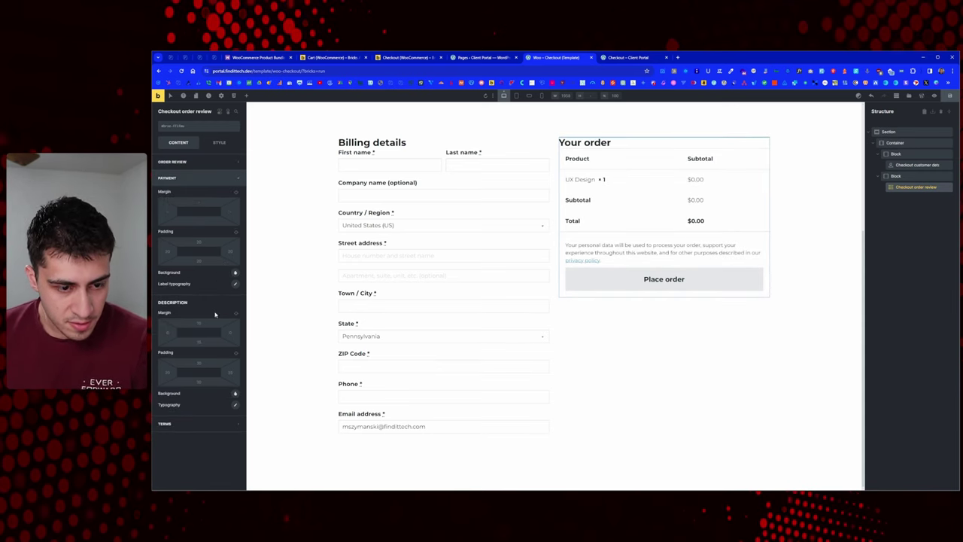
pyautogui.click(200, 181)
pyautogui.click(199, 194)
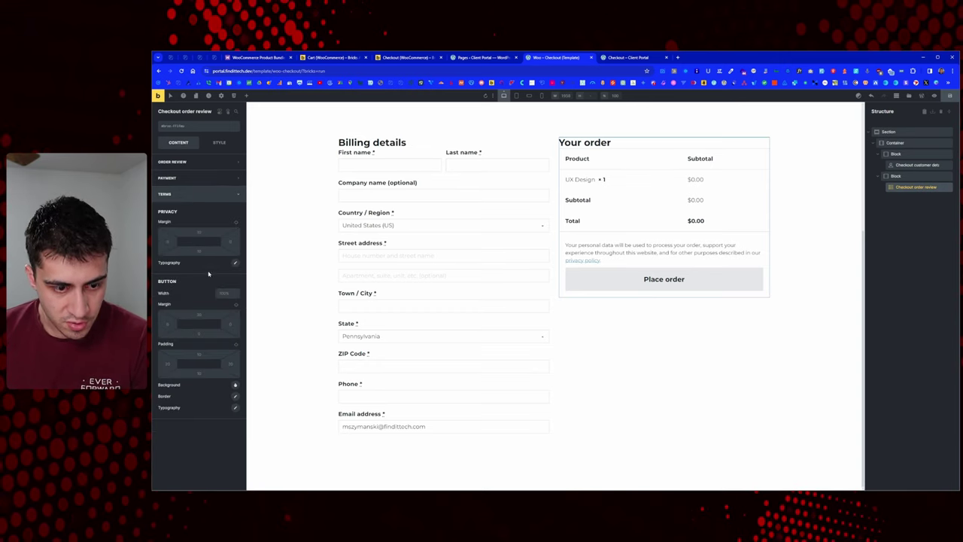
pyautogui.click(202, 196)
pyautogui.click(203, 161)
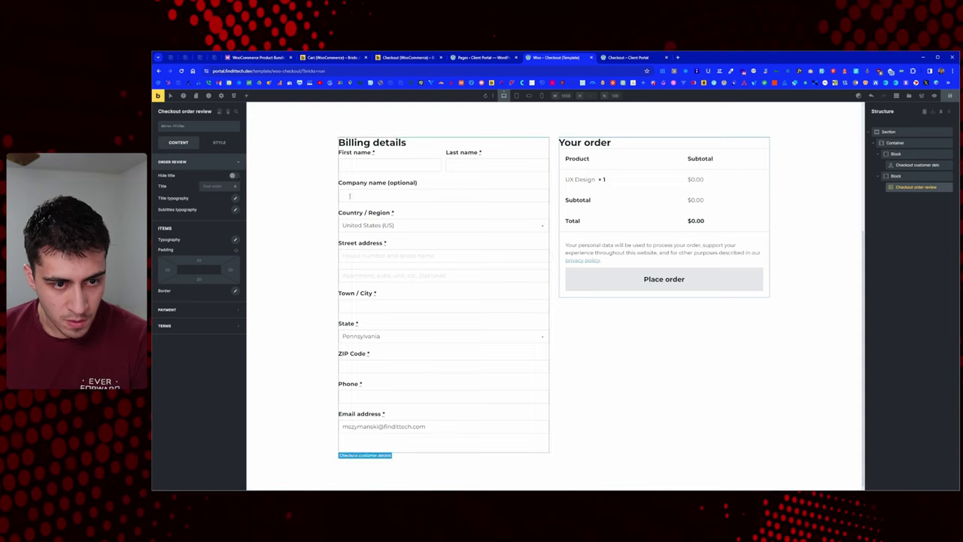
pyautogui.click(218, 142)
pyautogui.click(177, 144)
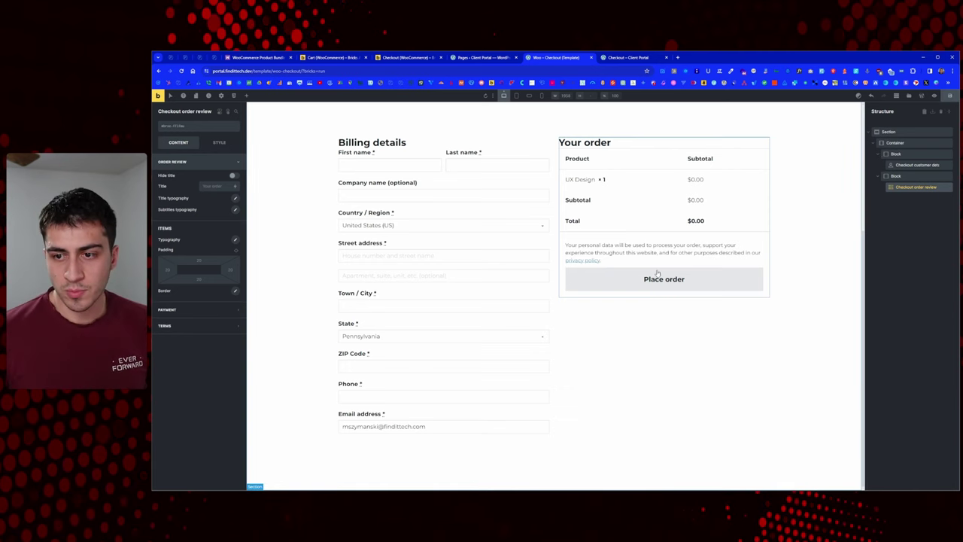
# Save the Woo - Checkout template and reload the live checkout page
pyautogui.hotkey('ctrl', 's')
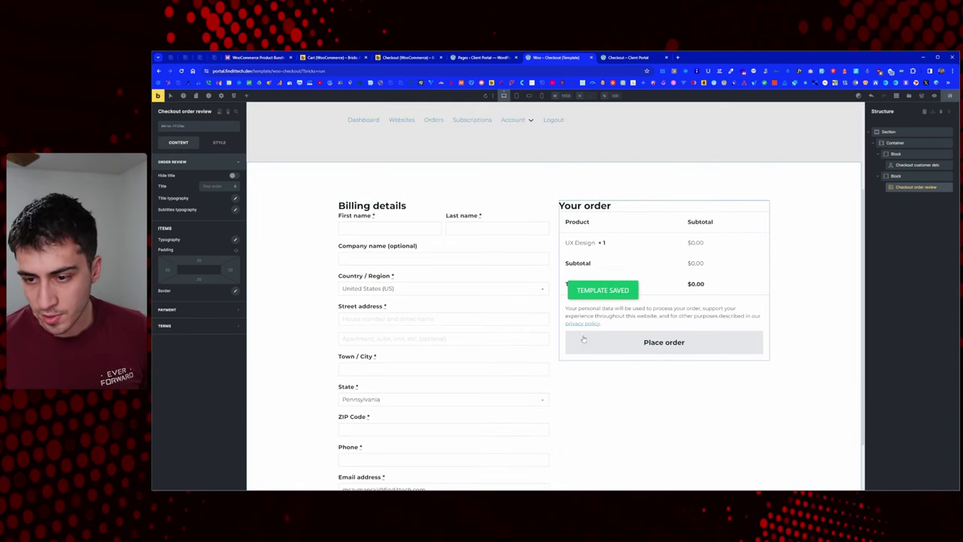
pyautogui.hotkey('ctrl', 'Tab')
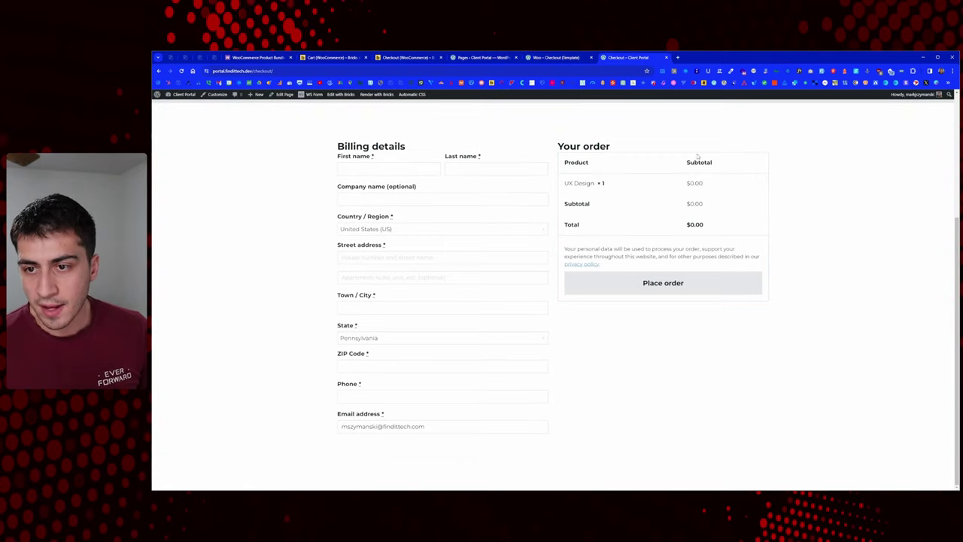
pyautogui.rightClick(810, 150)
pyautogui.click(840, 178)
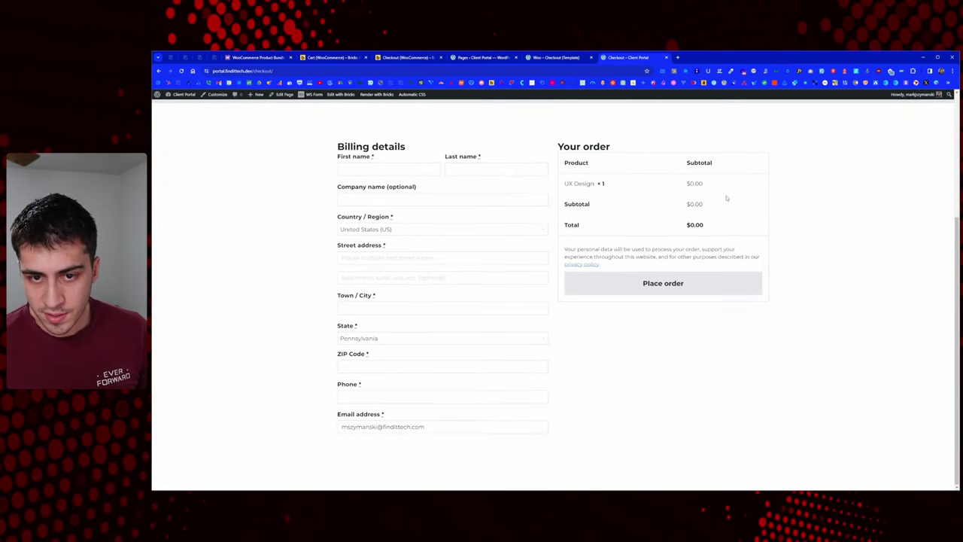
# From the WooCommerce orders, open the pending UX Design and UI Design order in a separate tab and view its customer payment page
pyautogui.click(485, 58)
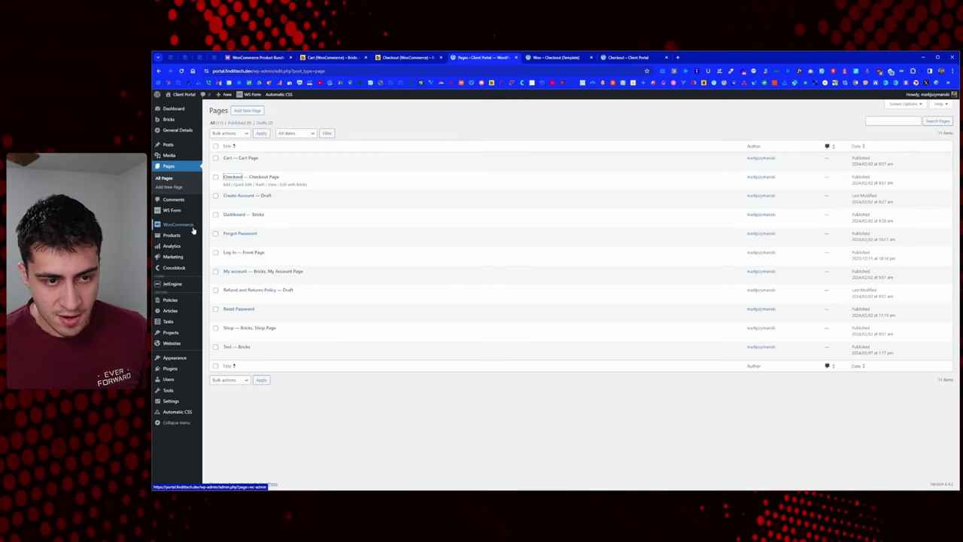
pyautogui.moveTo(194, 231)
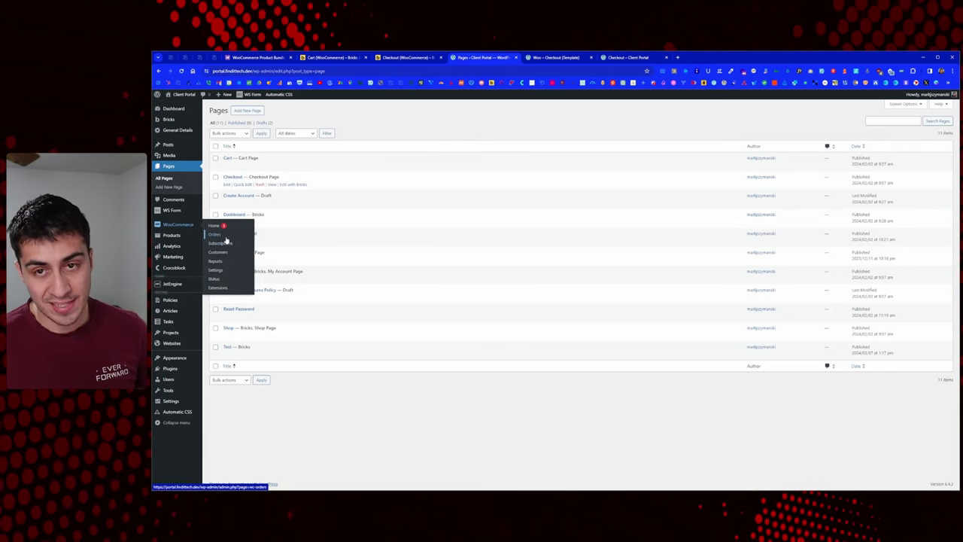
pyautogui.middleClick(215, 234)
pyautogui.click(568, 58)
pyautogui.moveTo(568, 58); pyautogui.dragTo(707, 57)
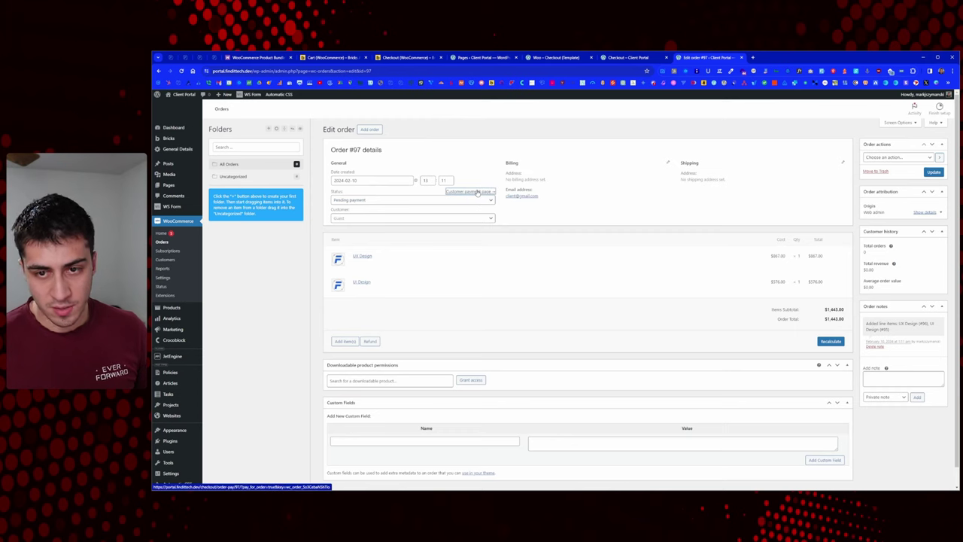
pyautogui.click(771, 58)
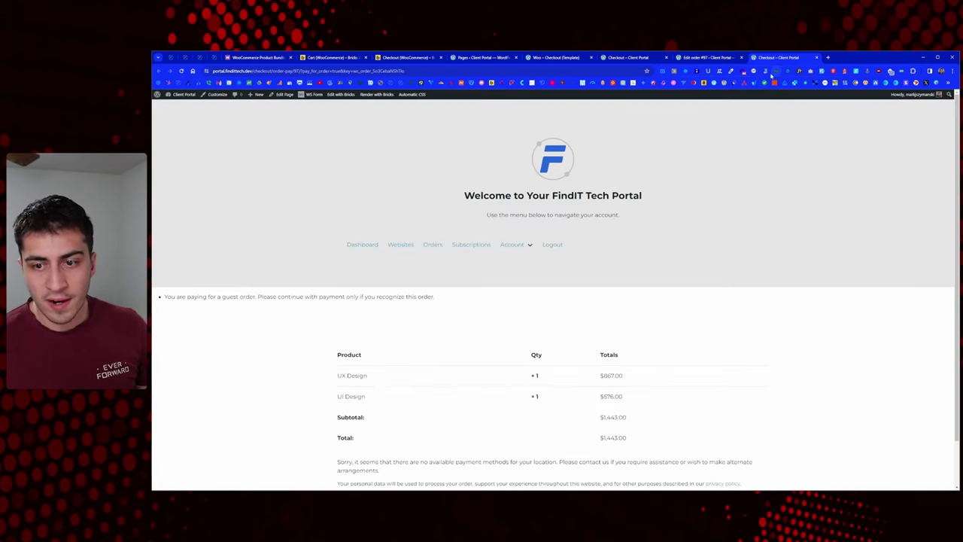
pyautogui.scroll(-1, 733, 267)
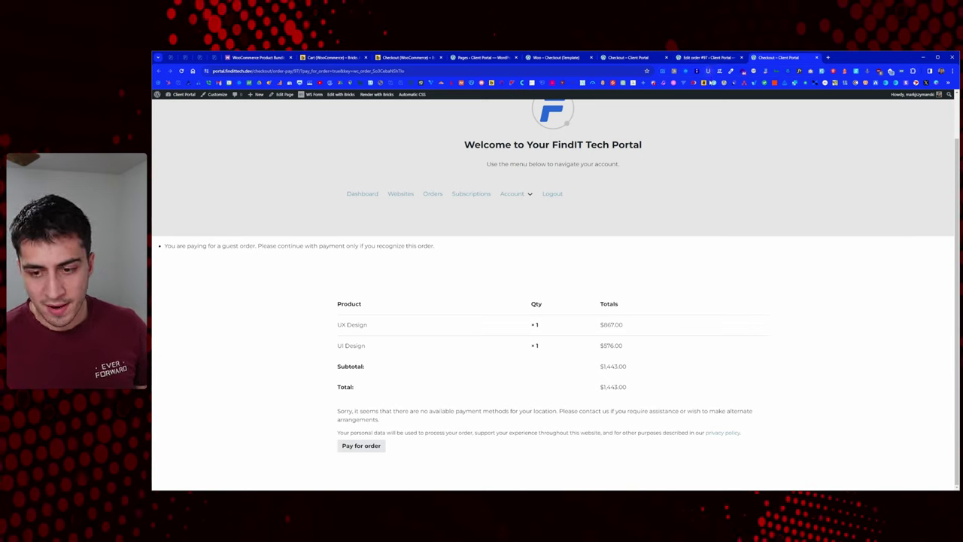
# Review the Thank you and Pay template sections of the Bricks Academy checkout article
pyautogui.click(416, 58)
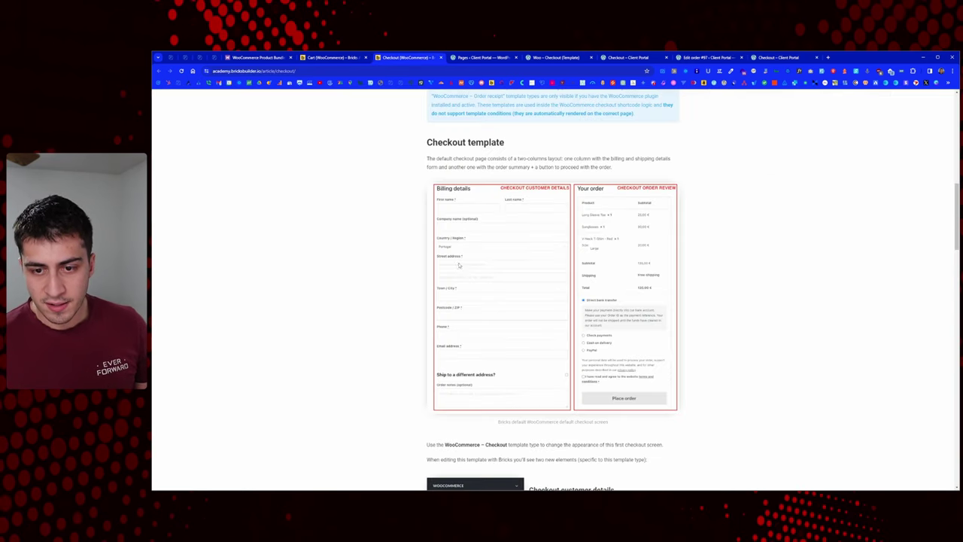
pyautogui.scroll(-10, 487, 249)
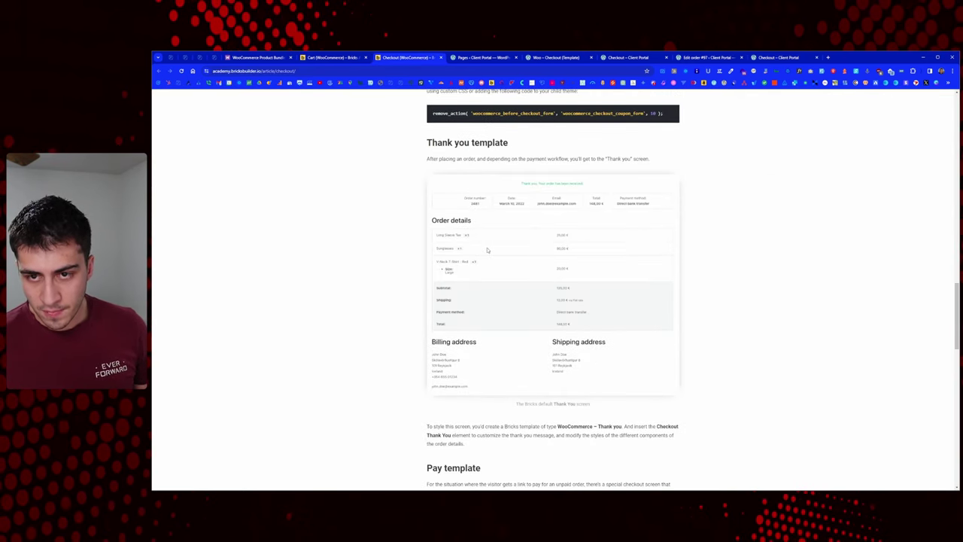
pyautogui.scroll(4, 486, 250)
pyautogui.scroll(-9, 489, 249)
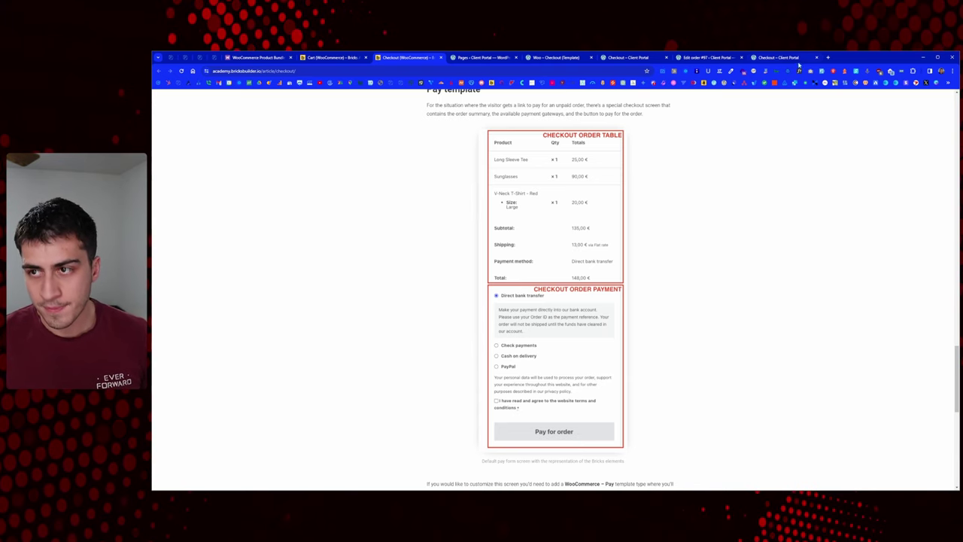
# From the order payment page, open the Checkout page in the Bricks editor in a new tab, and close that tab
pyautogui.click(780, 58)
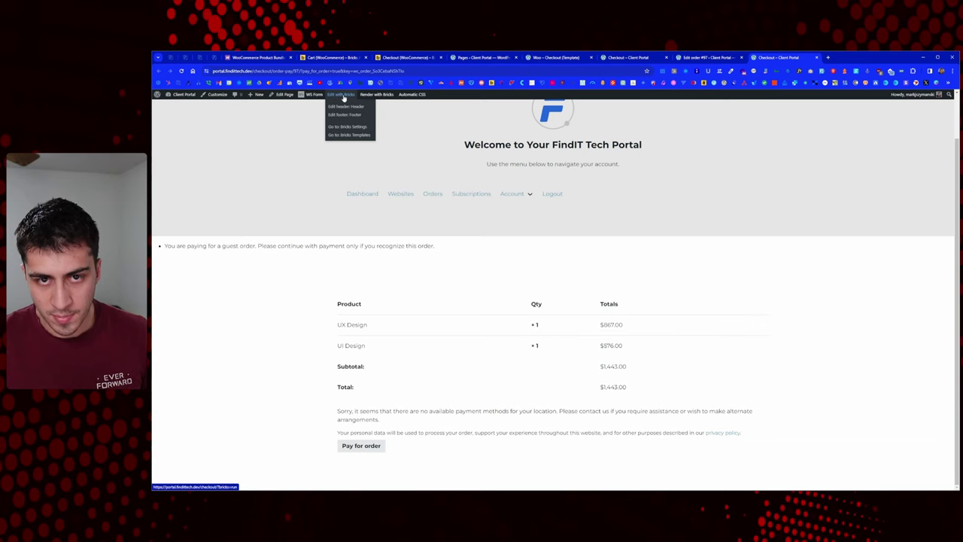
pyautogui.middleClick(342, 96)
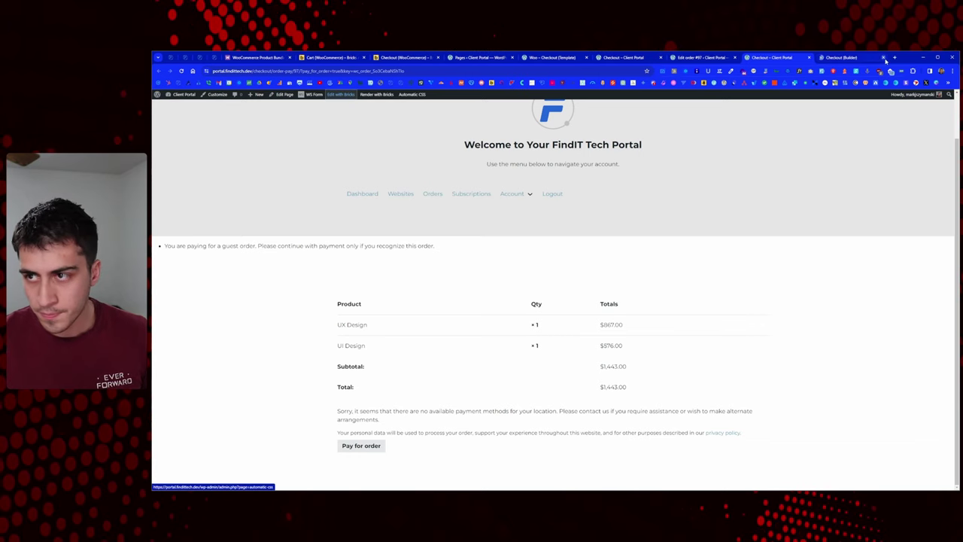
pyautogui.click(842, 57)
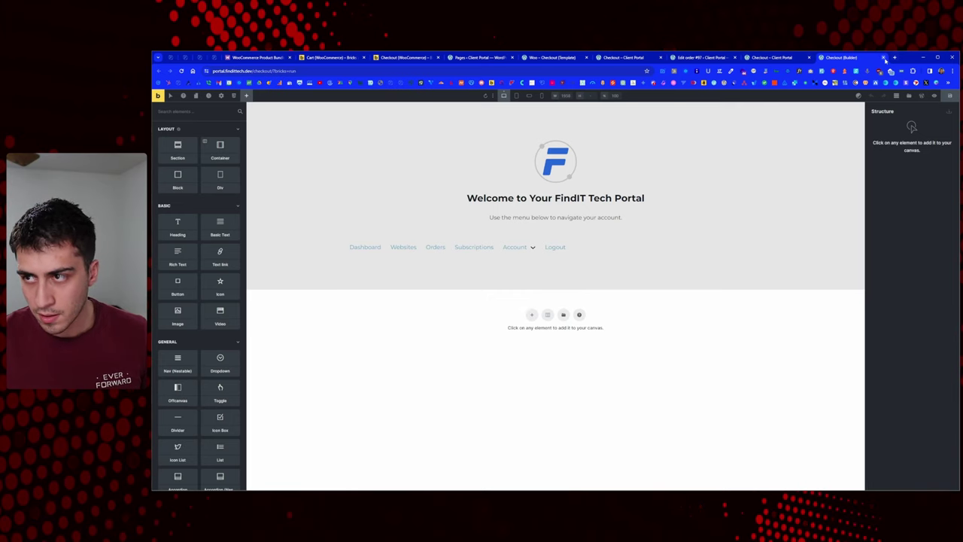
pyautogui.click(883, 57)
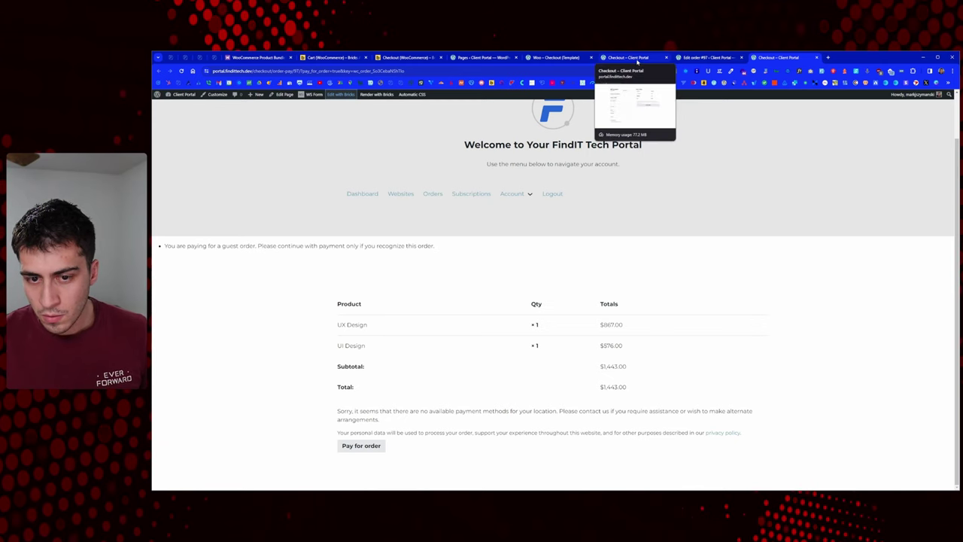
# From the order payment page, open the Bricks templates list in a new tab and edit the Woo – Pay For Order template with Bricks
pyautogui.click(560, 58)
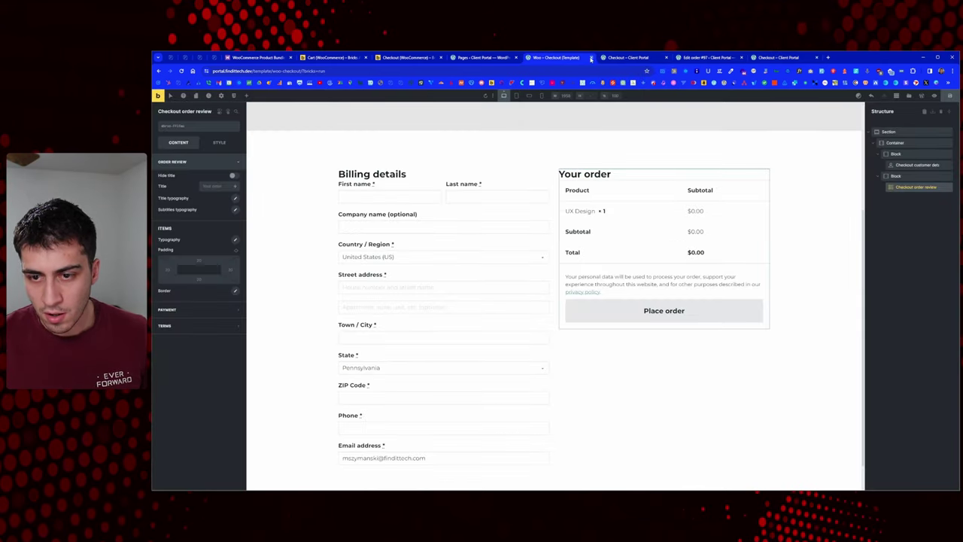
pyautogui.click(619, 58)
pyautogui.click(701, 57)
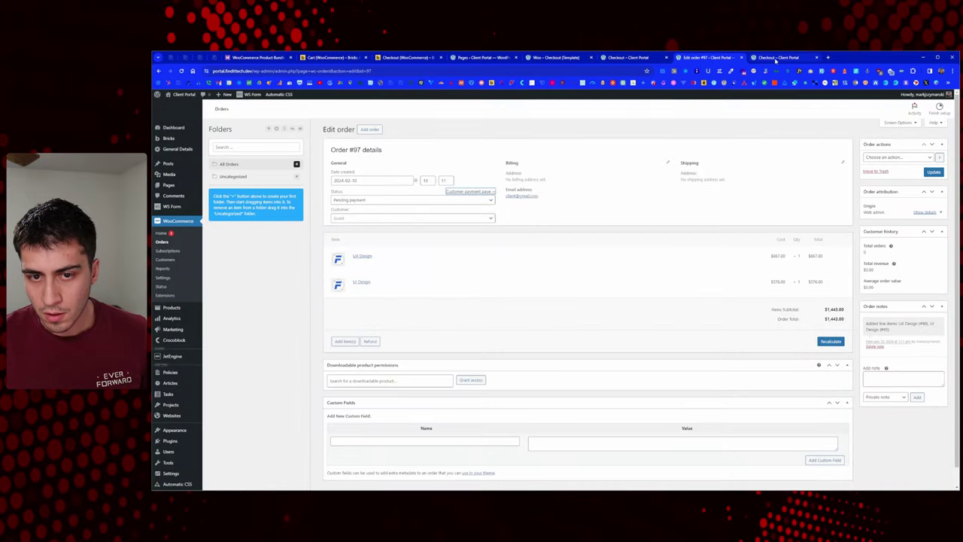
pyautogui.click(779, 57)
pyautogui.moveTo(186, 106)
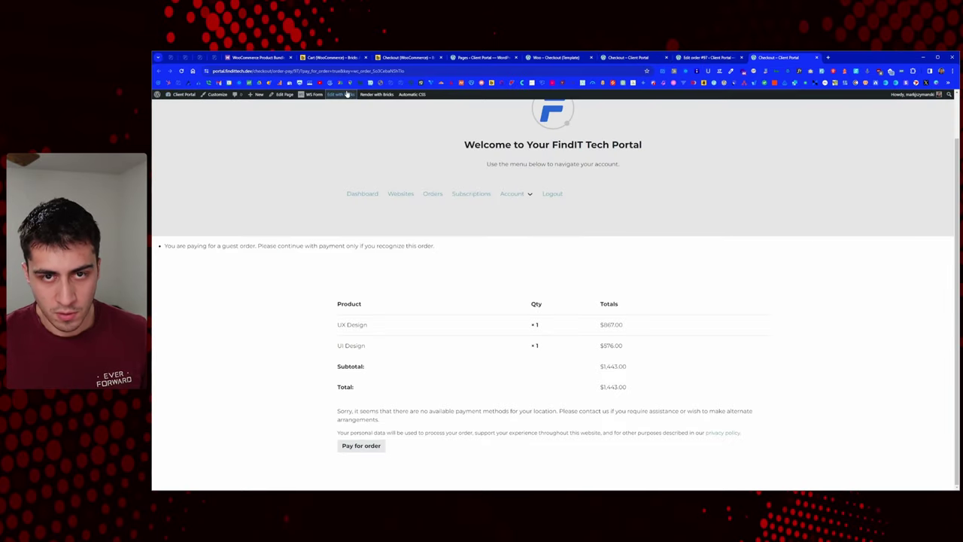
pyautogui.moveTo(342, 95)
pyautogui.middleClick(357, 136)
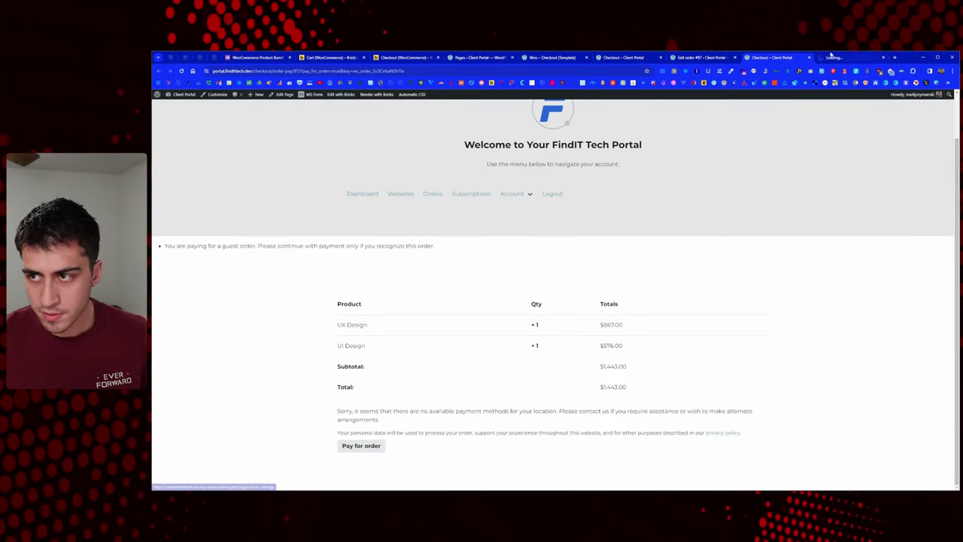
pyautogui.hotkey('ctrl', 'Tab')
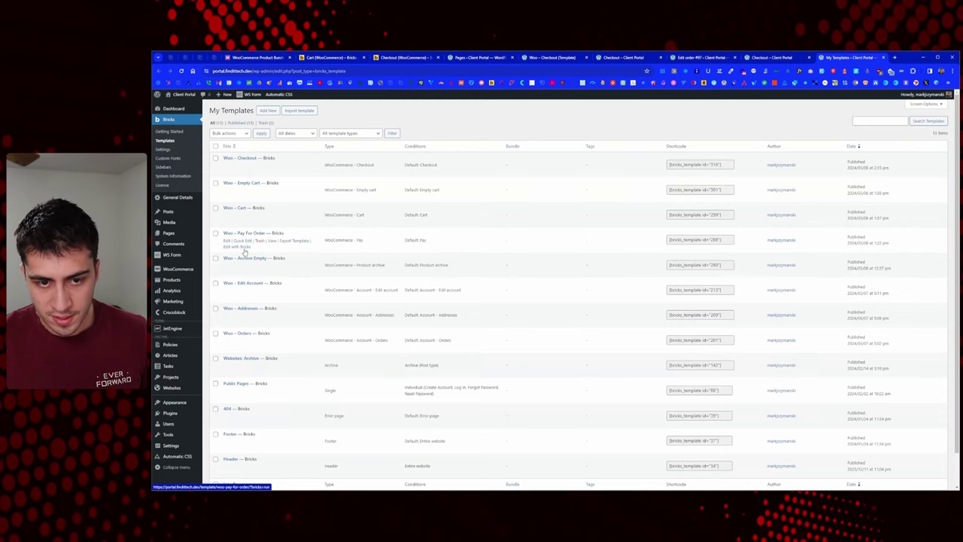
pyautogui.click(242, 248)
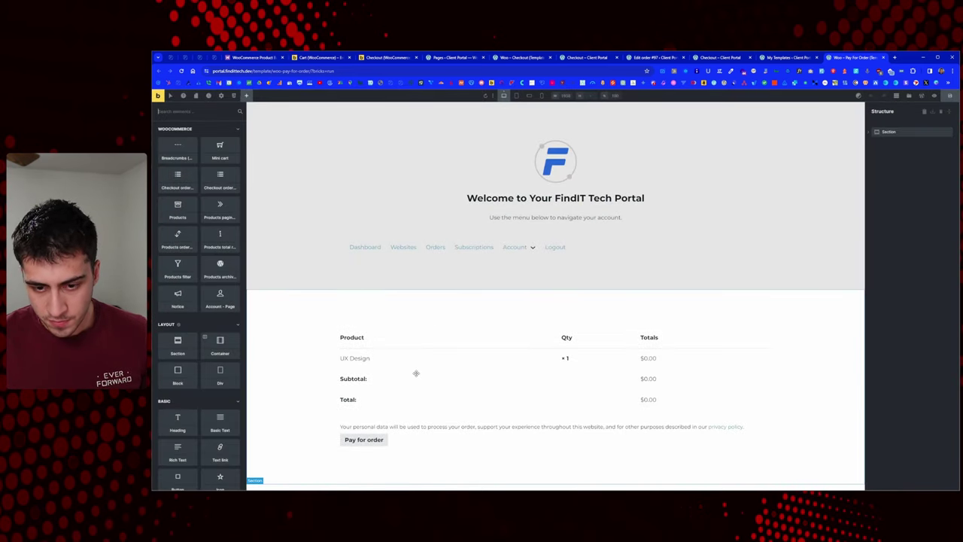
# Set the display of the container holding the checkout order table and order payment elements to grid
pyautogui.click(416, 373)
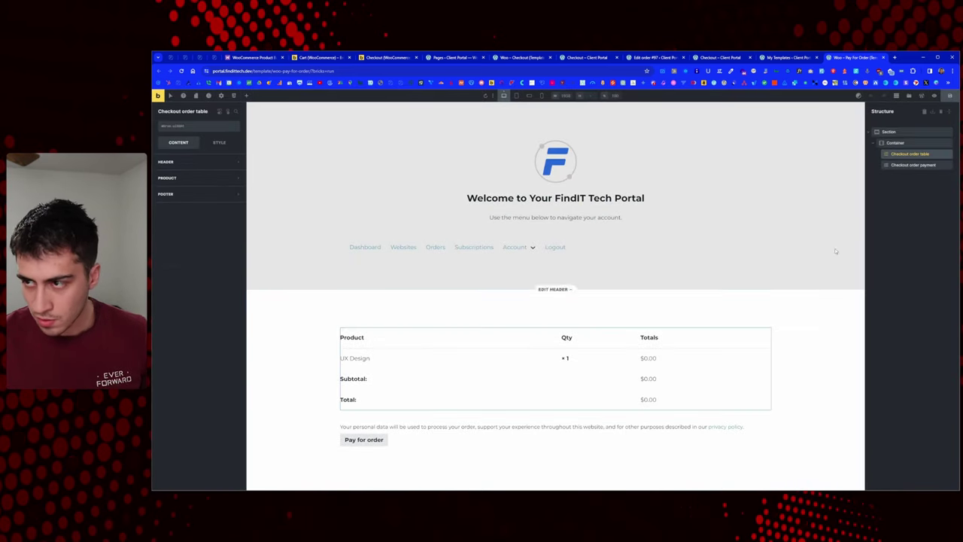
pyautogui.click(922, 165)
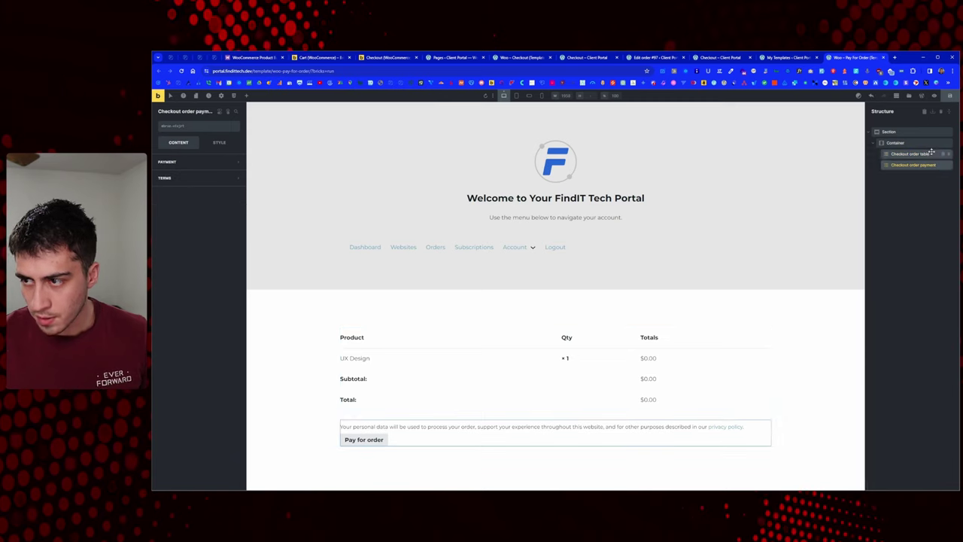
pyautogui.click(907, 142)
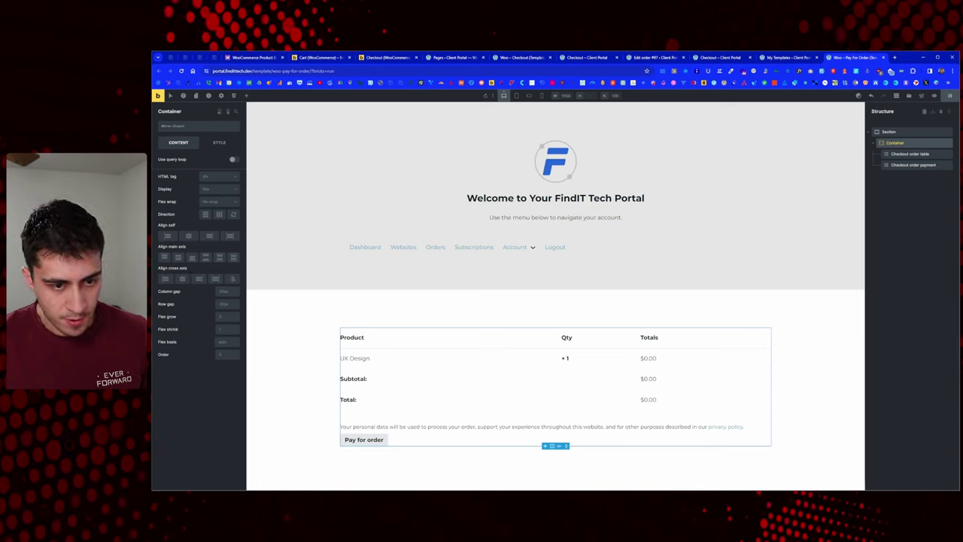
pyautogui.click(216, 190)
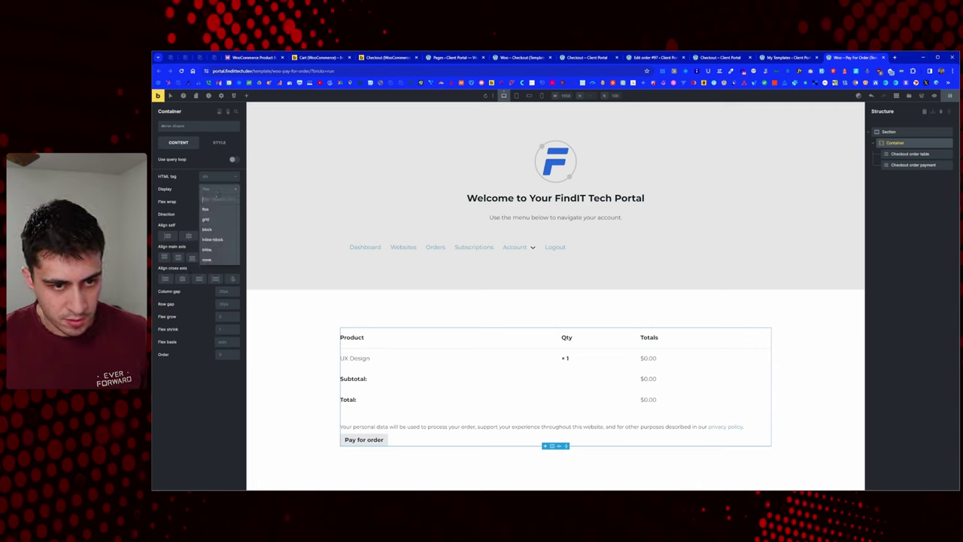
pyautogui.click(206, 219)
# Try several Automatic.css column layouts on the container and set its grid template columns to var(--grid-3-2)
pyautogui.click(198, 234)
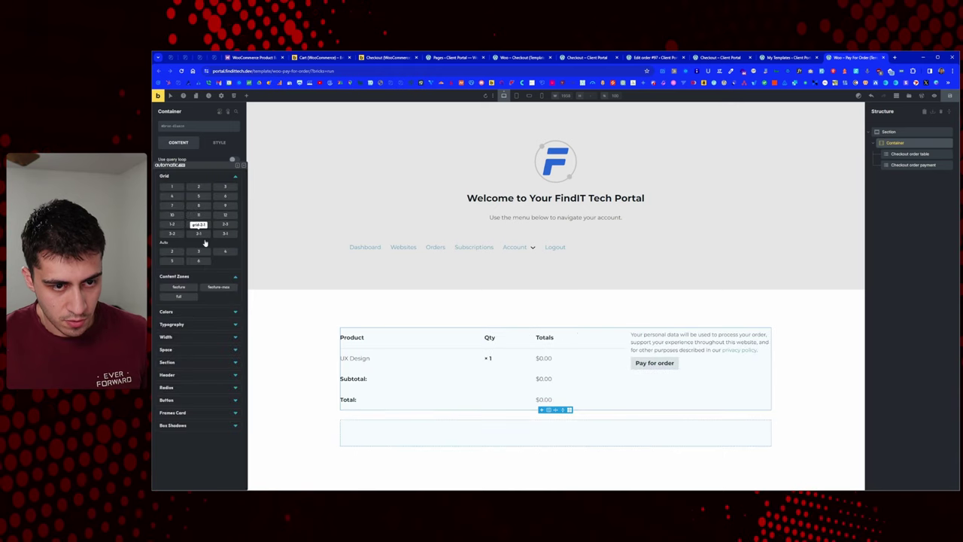
pyautogui.click(174, 234)
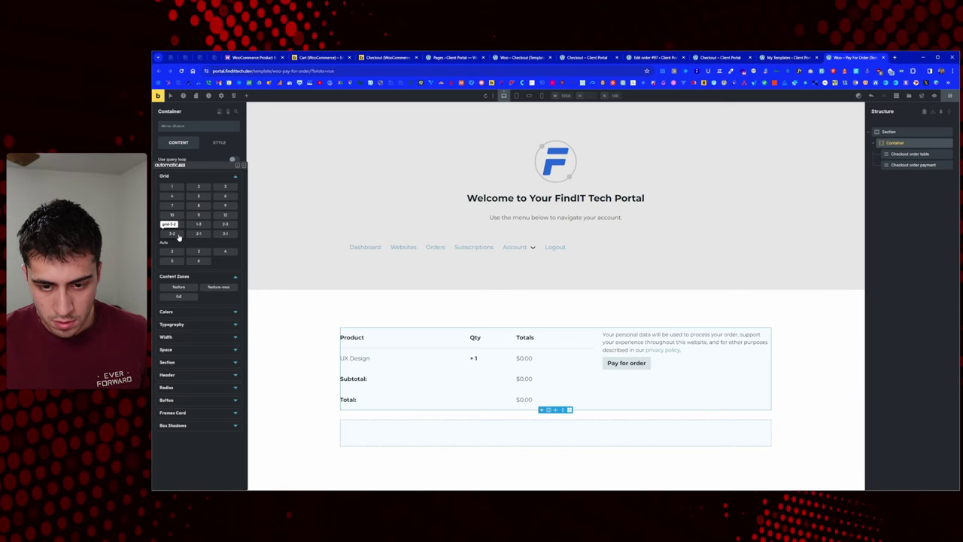
pyautogui.click(174, 234)
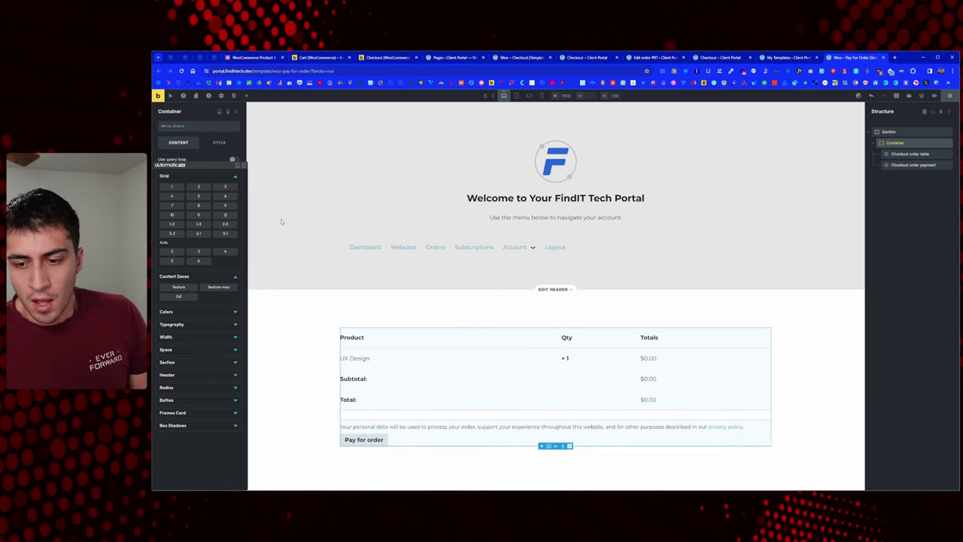
pyautogui.click(190, 261)
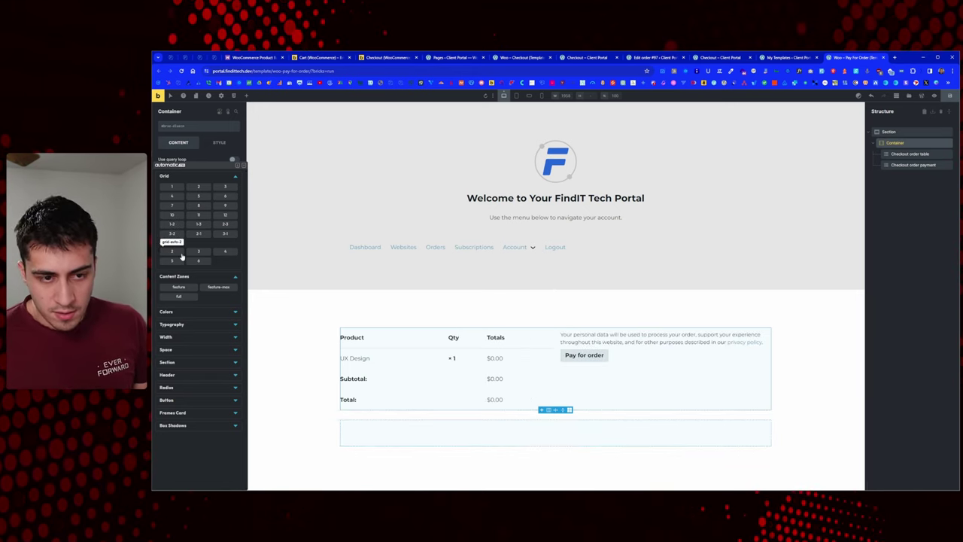
pyautogui.click(177, 235)
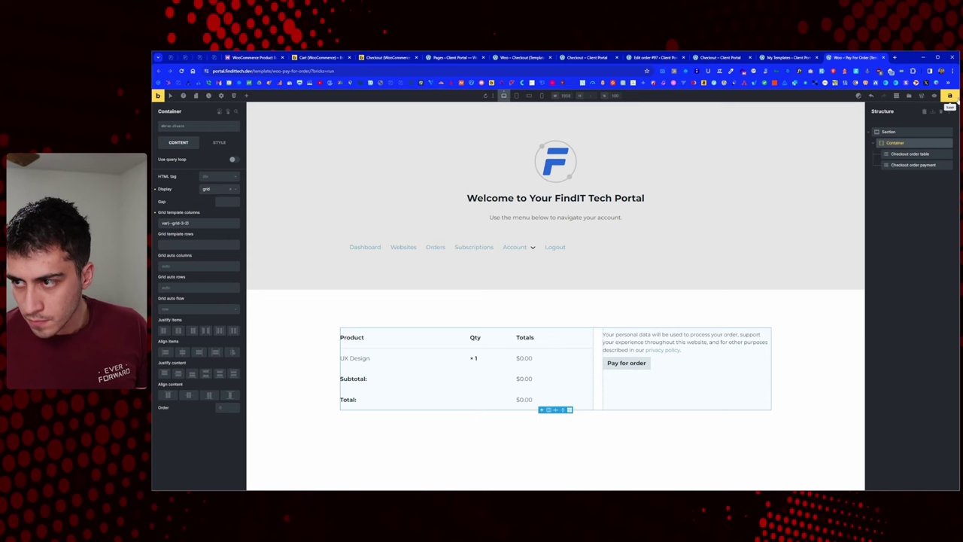
# Save the Woo – Pay For Order template and reload the live order payment page
pyautogui.click(949, 97)
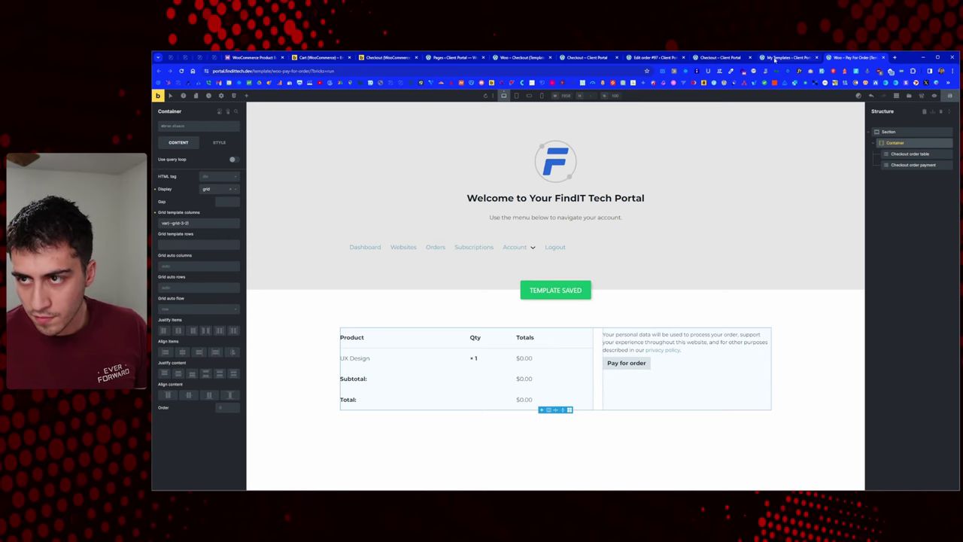
pyautogui.click(745, 58)
pyautogui.click(775, 58)
pyautogui.click(654, 58)
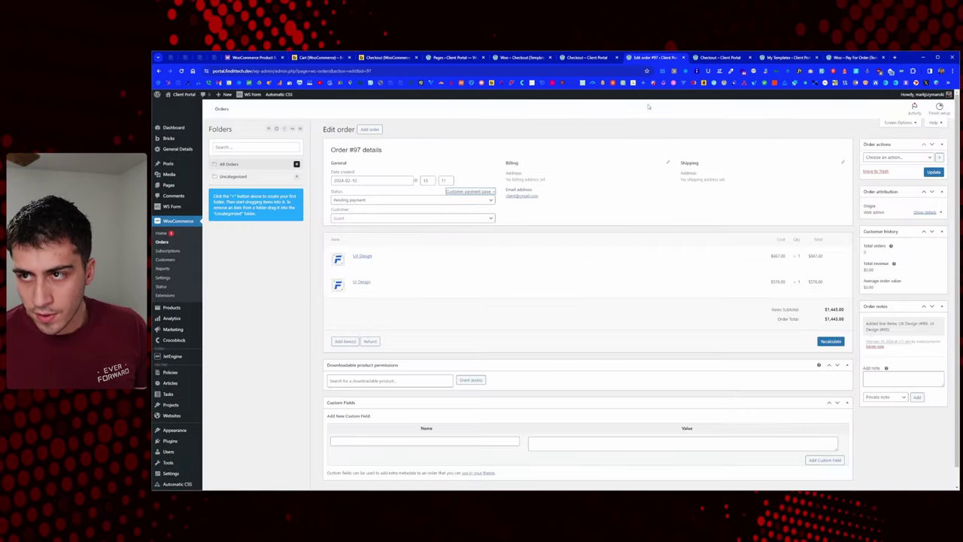
pyautogui.click(720, 58)
pyautogui.rightClick(732, 201)
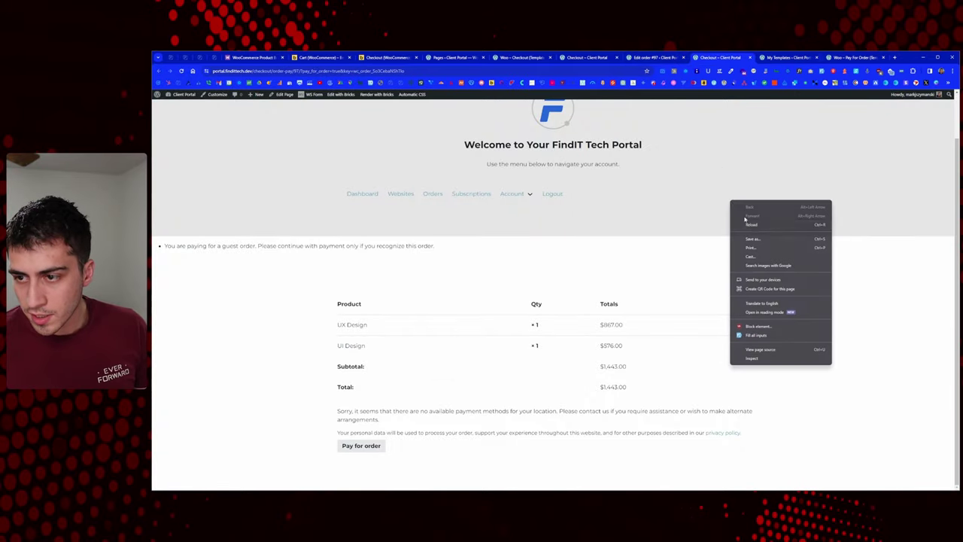
pyautogui.click(746, 224)
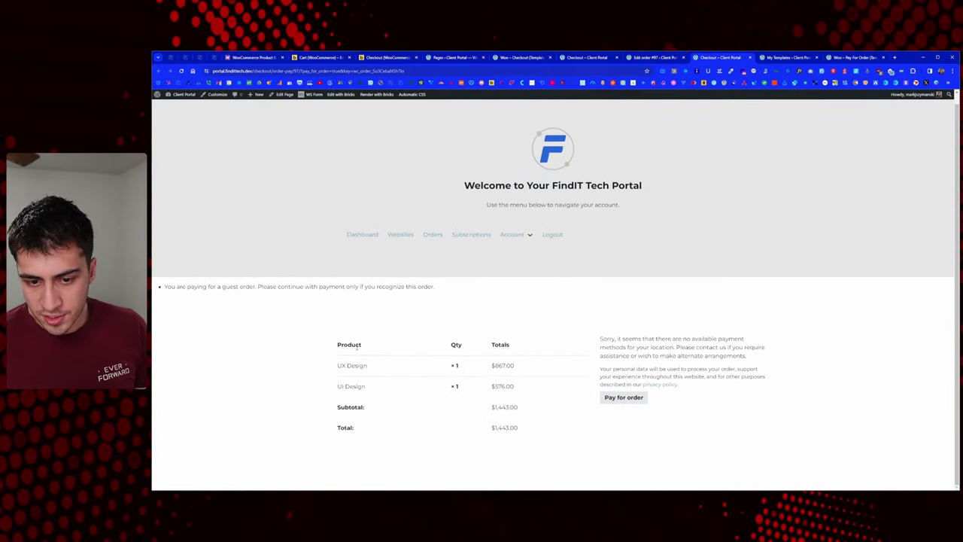
# In the Pay For Order template, review the order table's header, product and footer settings and the order payment element's payment and terms settings
pyautogui.click(852, 58)
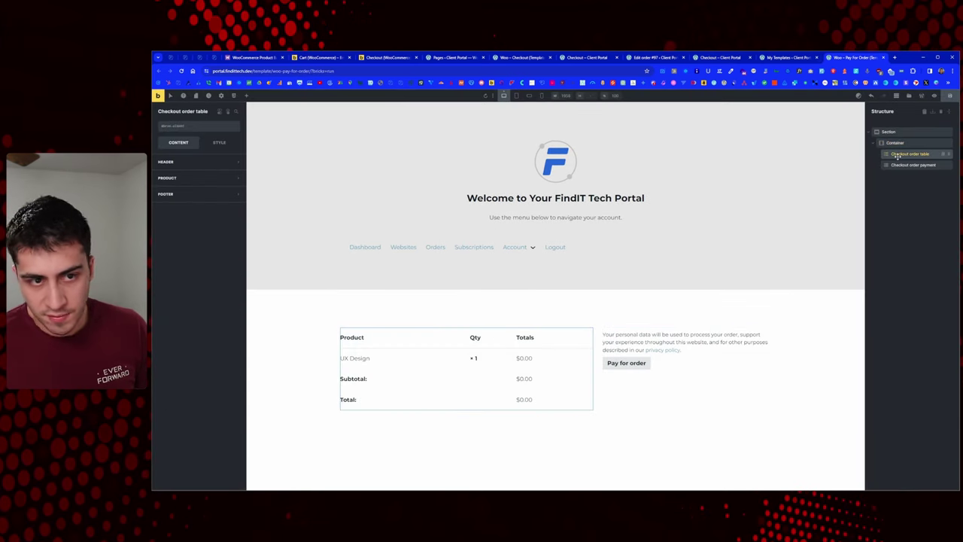
pyautogui.click(210, 162)
pyautogui.click(207, 258)
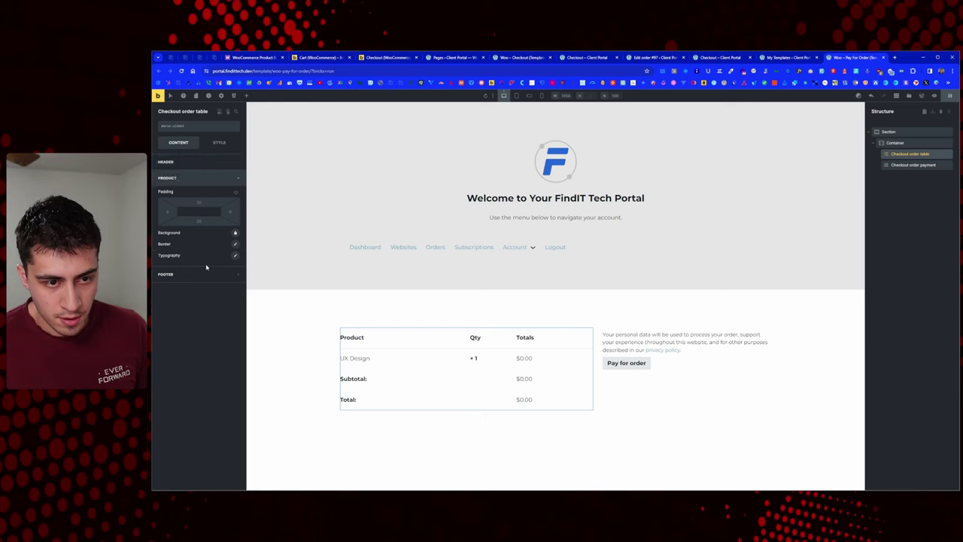
pyautogui.click(204, 276)
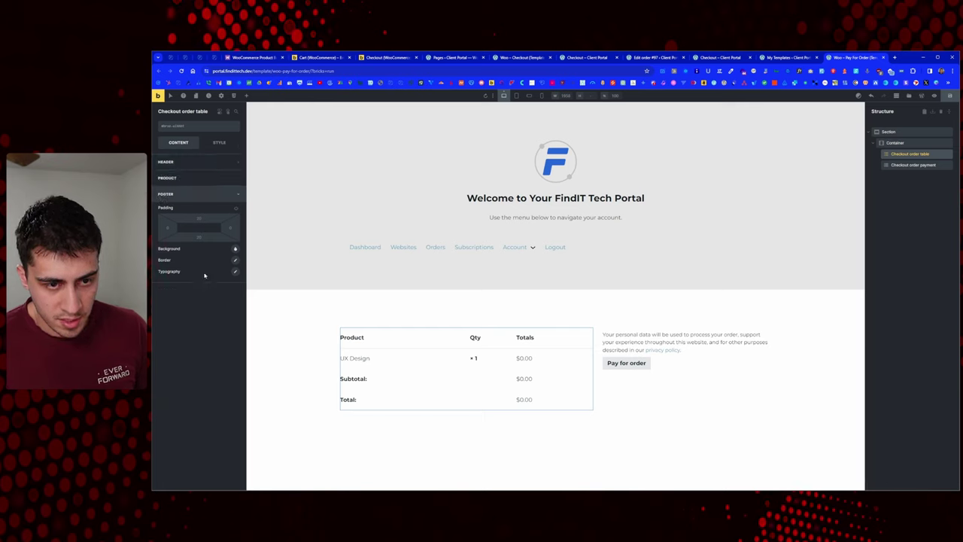
pyautogui.click(922, 163)
pyautogui.click(199, 162)
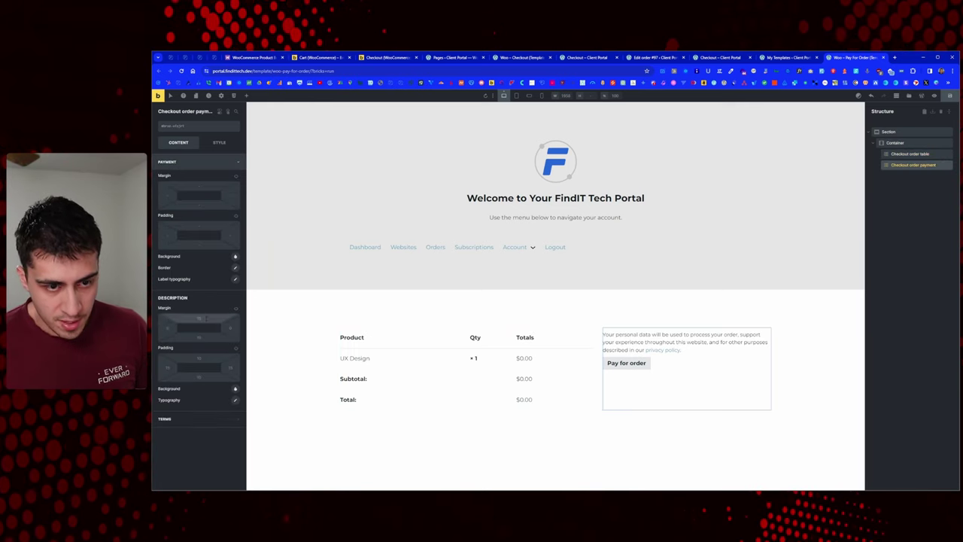
pyautogui.click(210, 418)
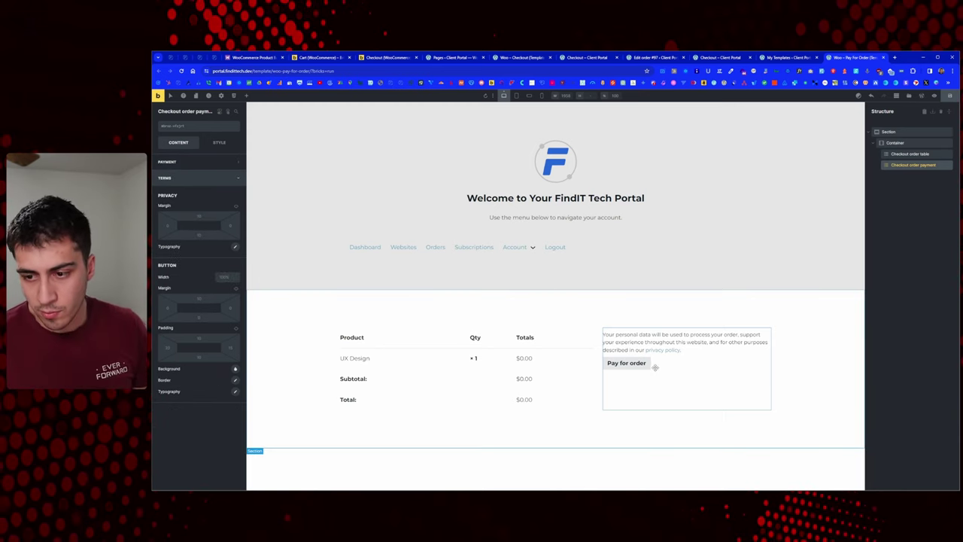
# Return to the live order payment page and examine its payment methods message and guest order notice
pyautogui.hotkey('ctrl', 'shift', 'Tab')
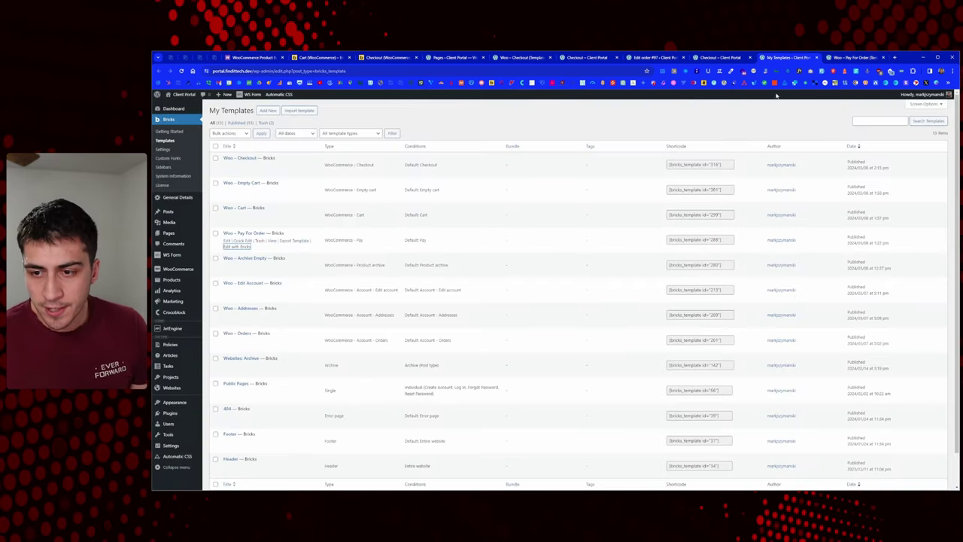
pyautogui.hotkey('ctrl', 'shift', 'Tab')
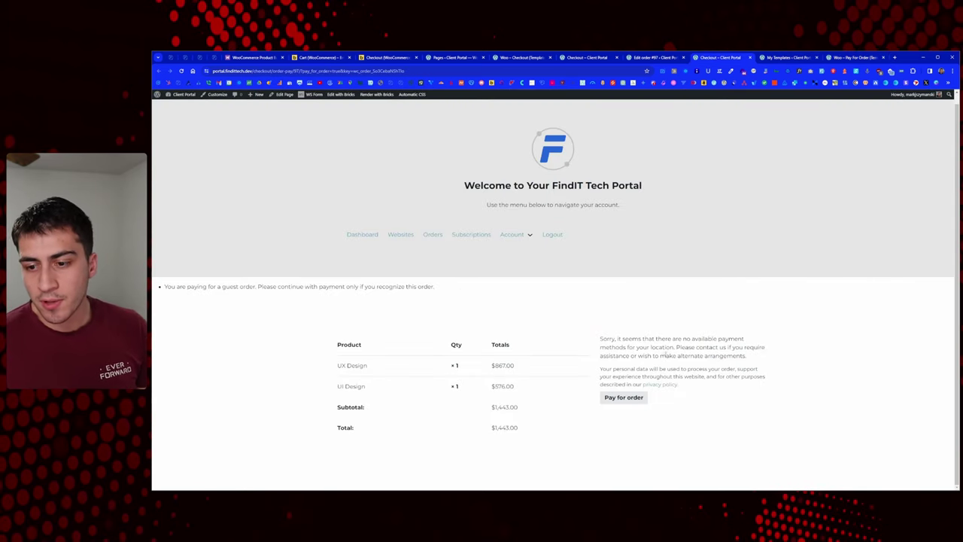
pyautogui.moveTo(596, 341); pyautogui.dragTo(764, 359)
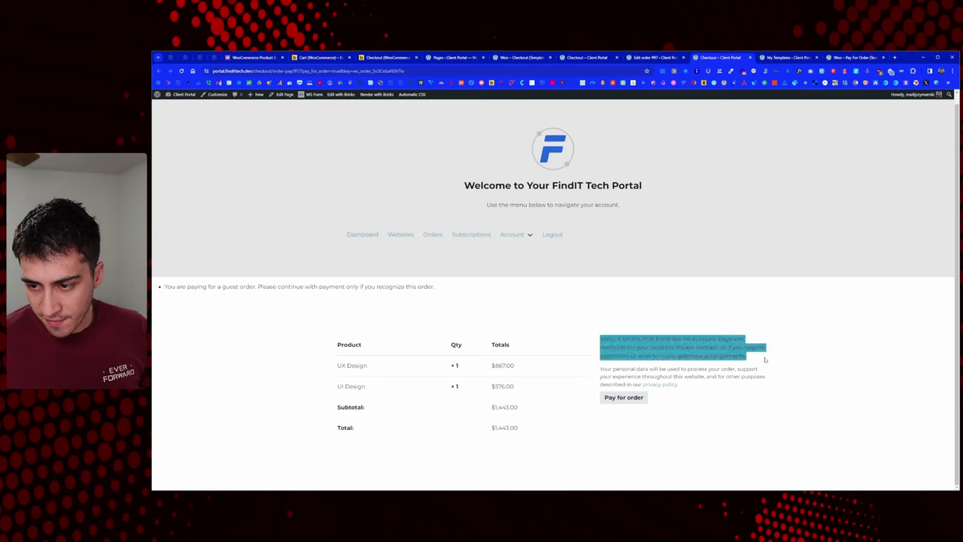
pyautogui.click(748, 359)
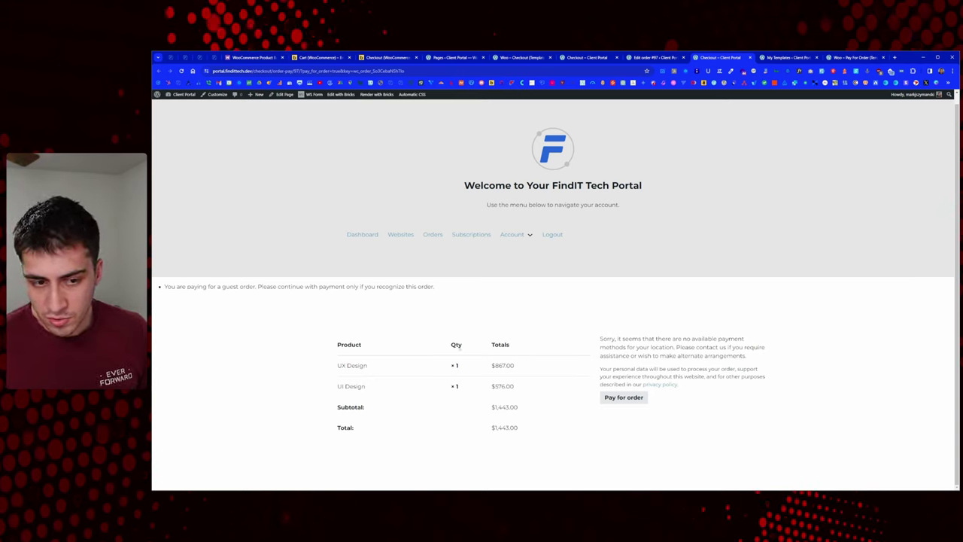
pyautogui.moveTo(161, 286)
pyautogui.mouseDown()
pyautogui.moveTo(456, 292)
pyautogui.moveTo(162, 287)
pyautogui.mouseUp()
pyautogui.click(457, 292)
pyautogui.click(194, 287)
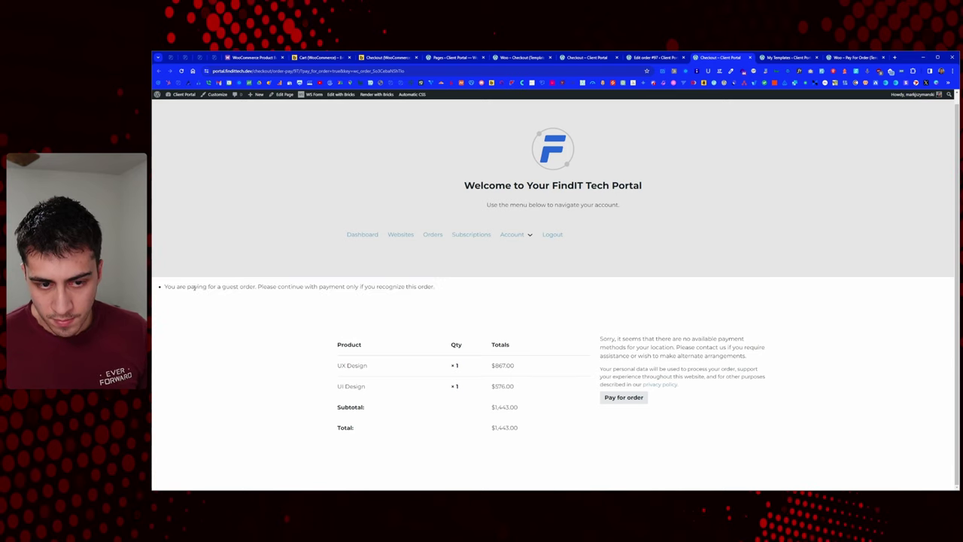
pyautogui.tripleClick(412, 287)
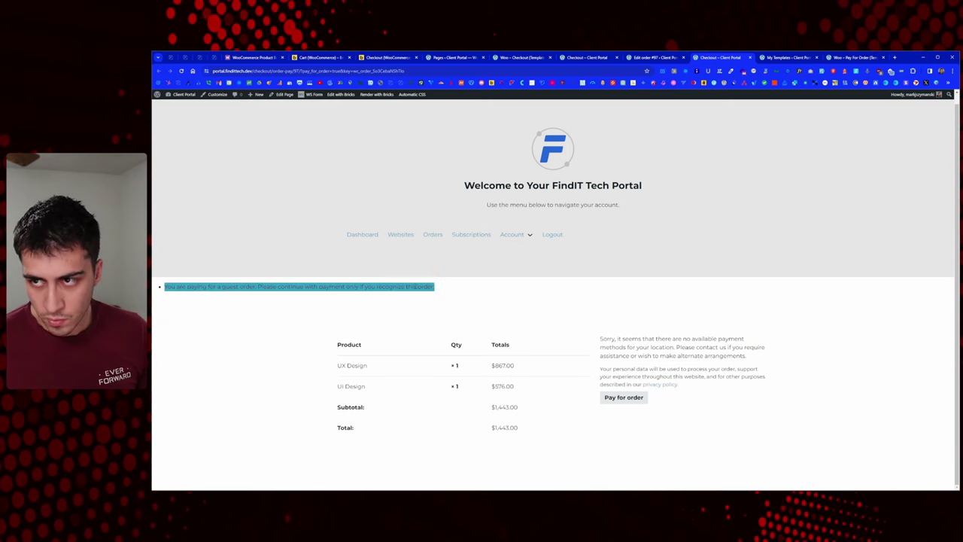
pyautogui.click(417, 287)
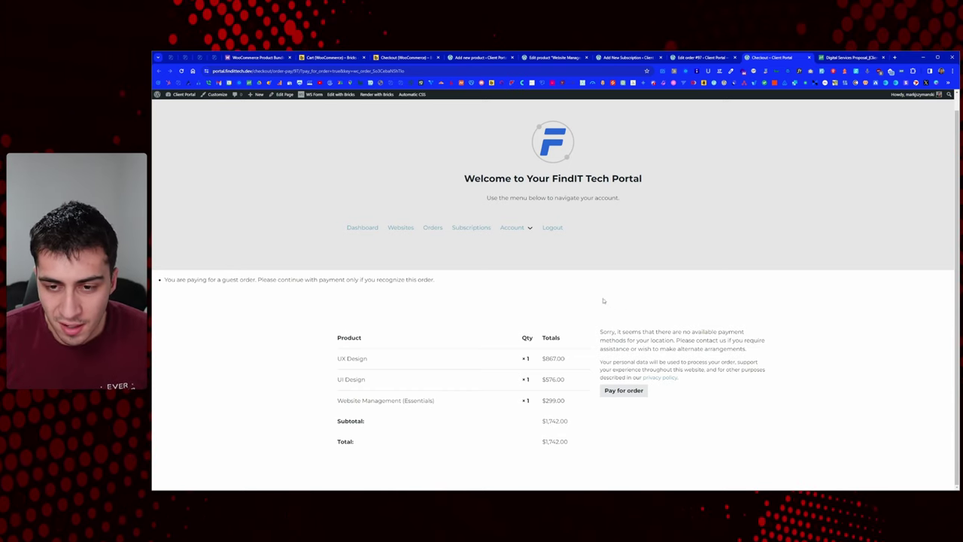
# Compare the order payment page with the PandaDoc Digital Services Proposal's Website Creation pricing and the WooCommerce Product Bundles page
pyautogui.click(838, 60)
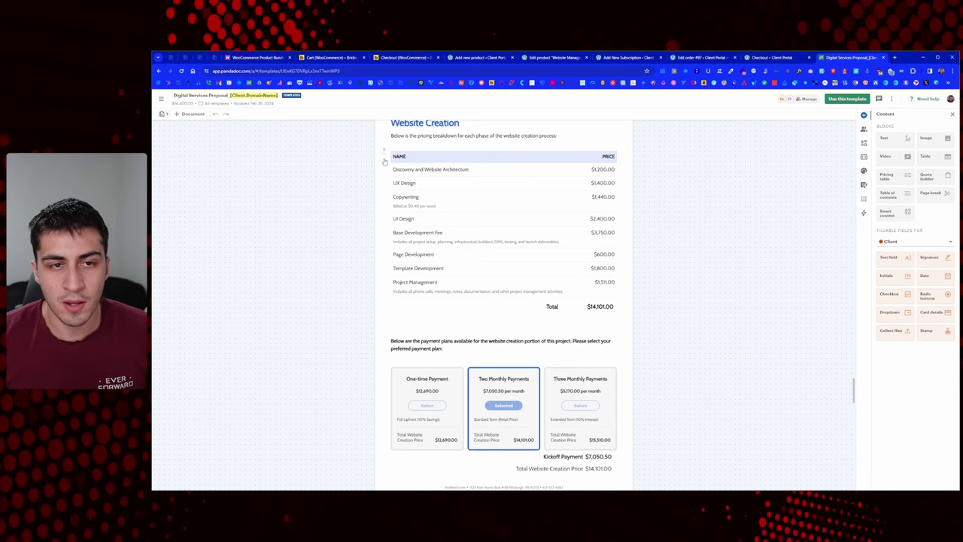
pyautogui.click(254, 58)
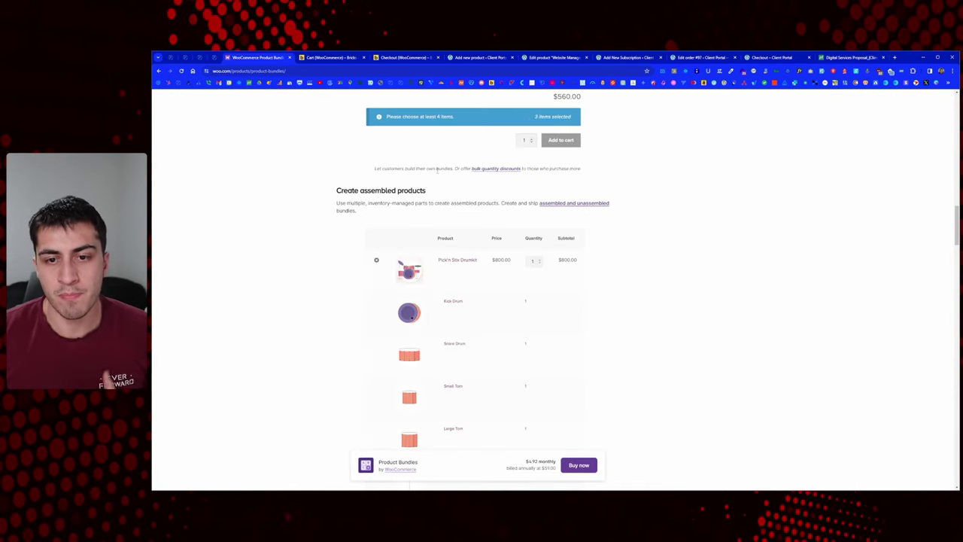
pyautogui.click(847, 60)
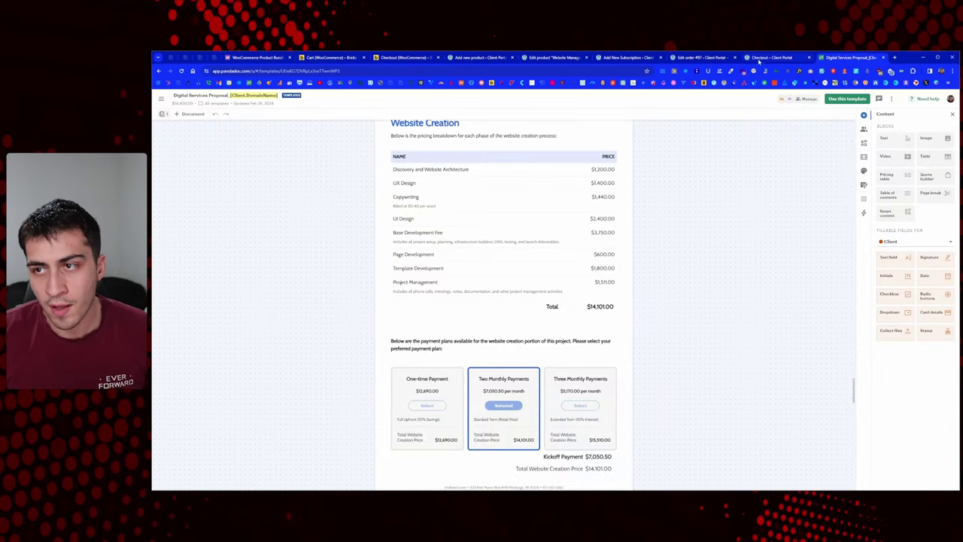
pyautogui.click(759, 59)
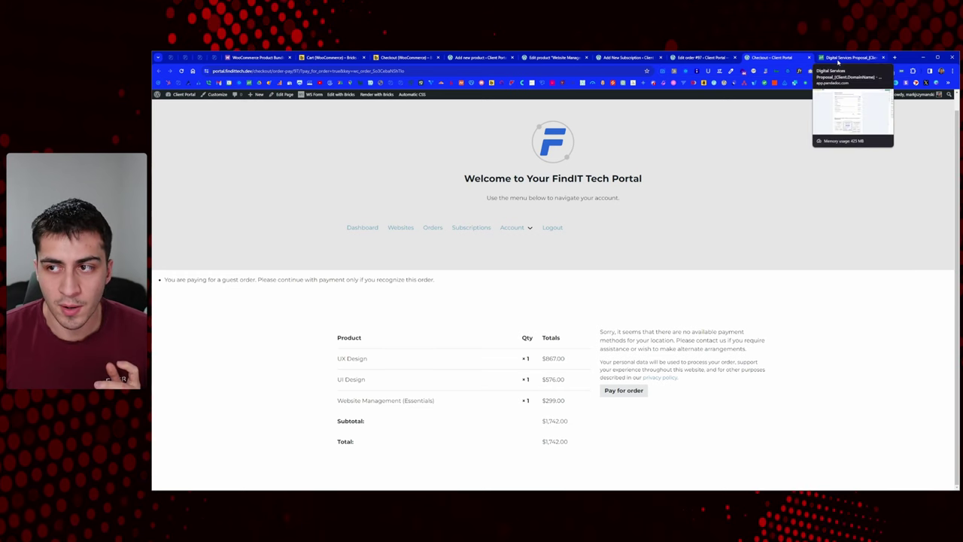
# Compare the proposal's Website Creation line items with the store's product list and the live order payment page
pyautogui.click(837, 60)
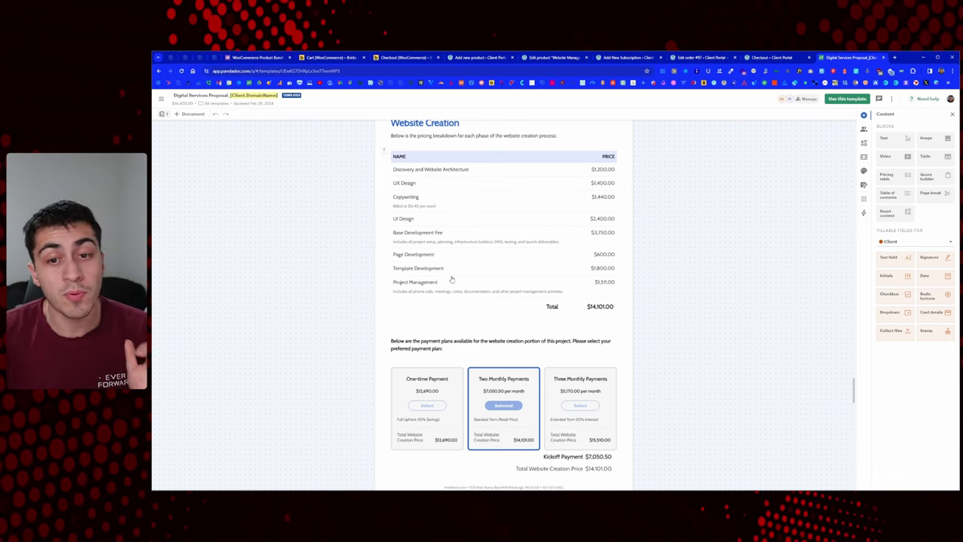
pyautogui.click(493, 61)
pyautogui.click(549, 58)
pyautogui.click(501, 58)
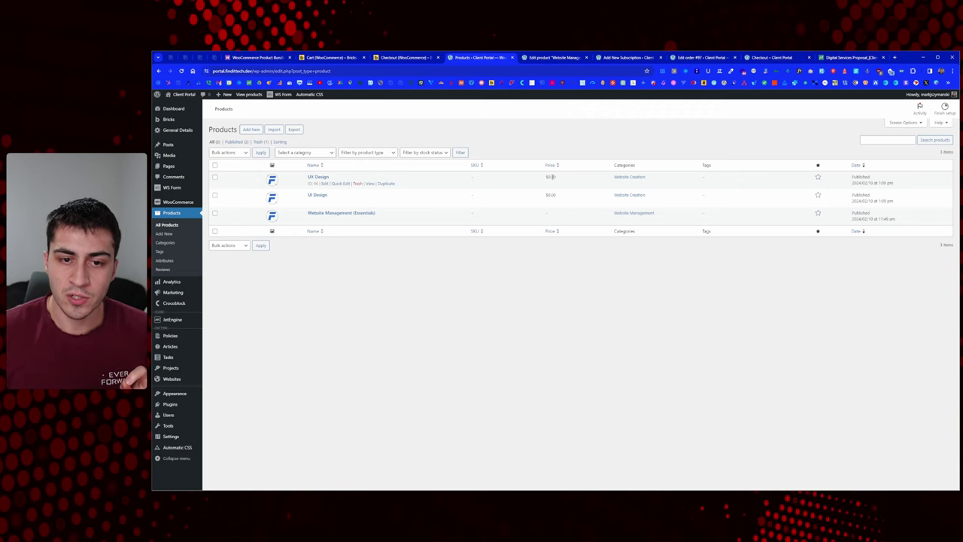
pyautogui.click(758, 58)
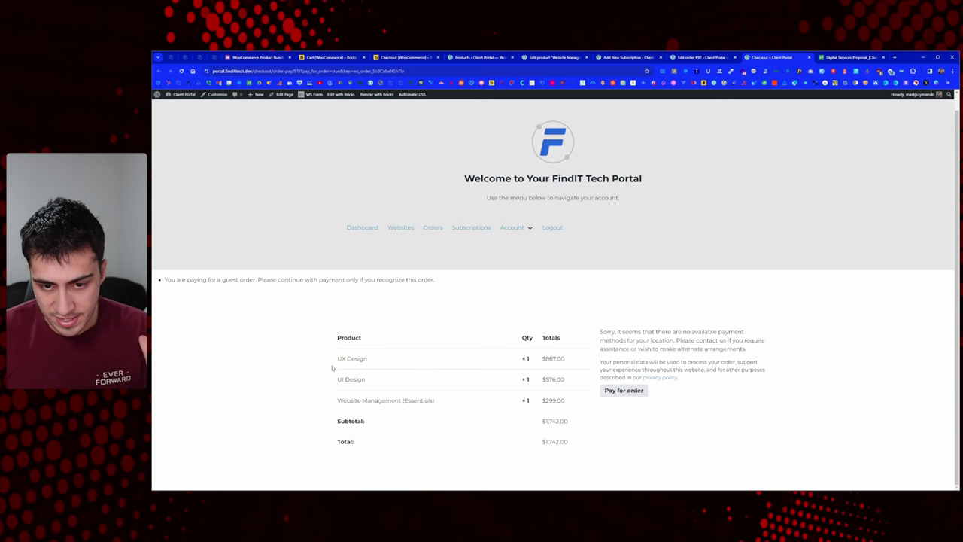
pyautogui.click(850, 56)
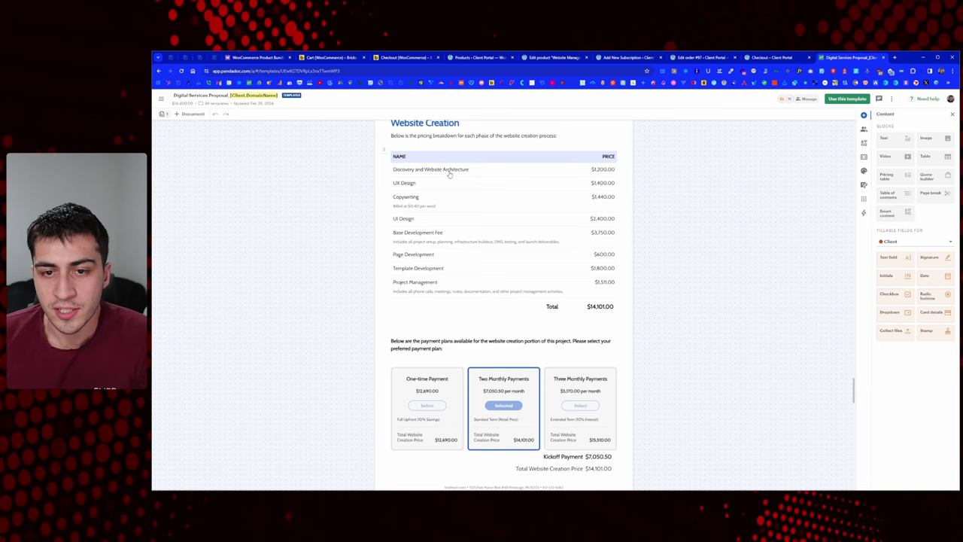
pyautogui.click(475, 58)
pyautogui.click(251, 130)
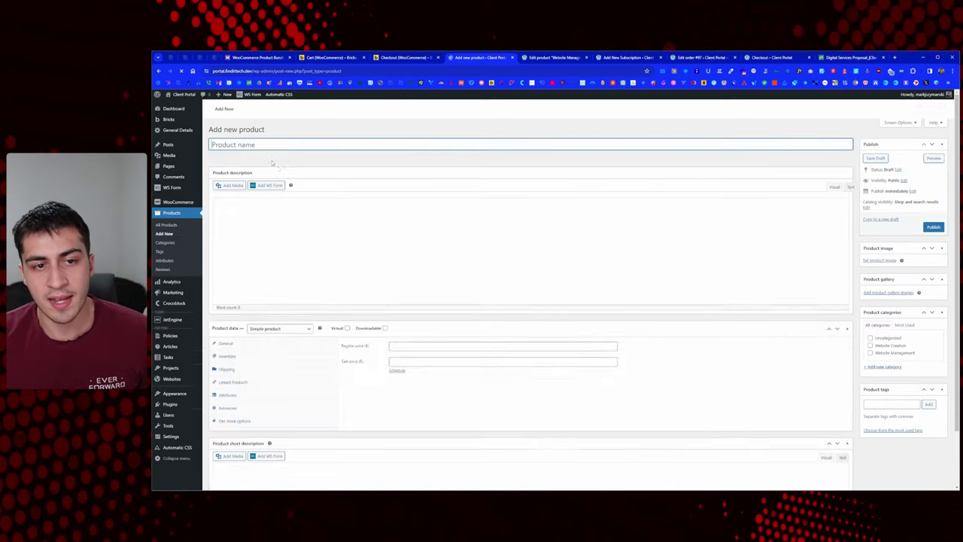
pyautogui.click(340, 244)
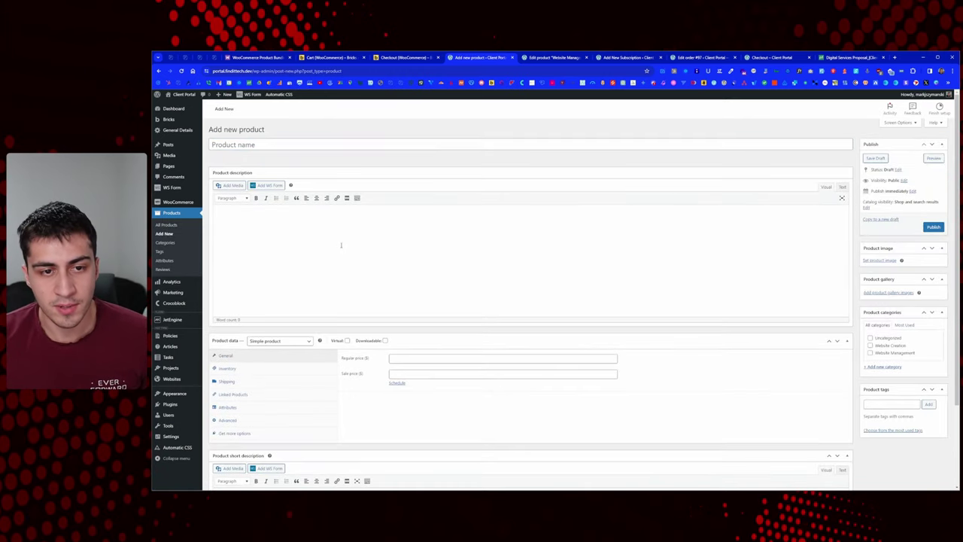
pyautogui.hotkey('alt', 'Left')
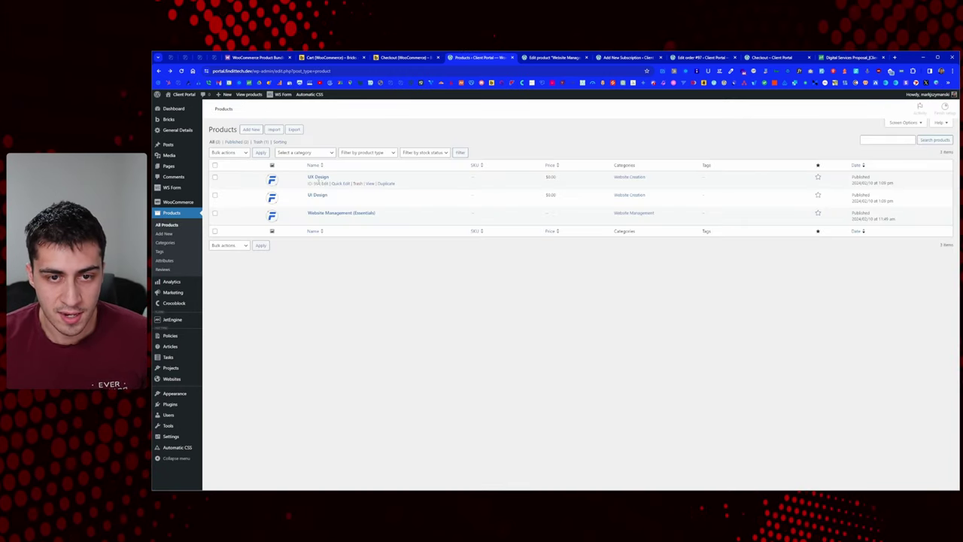
# Duplicate the UX Design product and name the copy Discovery and Website Architecture
pyautogui.click(384, 184)
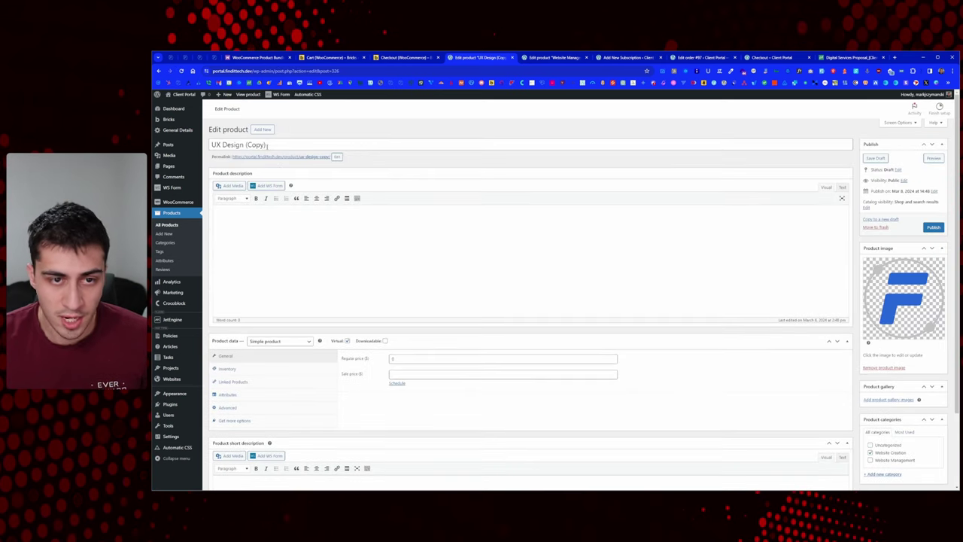
pyautogui.tripleClick(267, 145)
pyautogui.write('Discovery and Website Architecture')
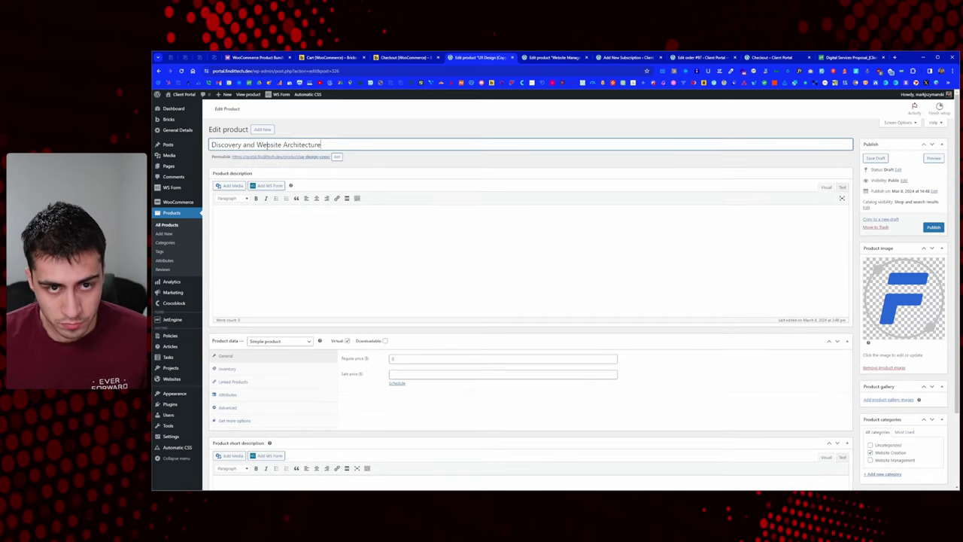
# Regenerate the product's permalink slug from its new title and publish the product
pyautogui.click(336, 157)
pyautogui.tripleClick(325, 158)
pyautogui.press('BackSpace')
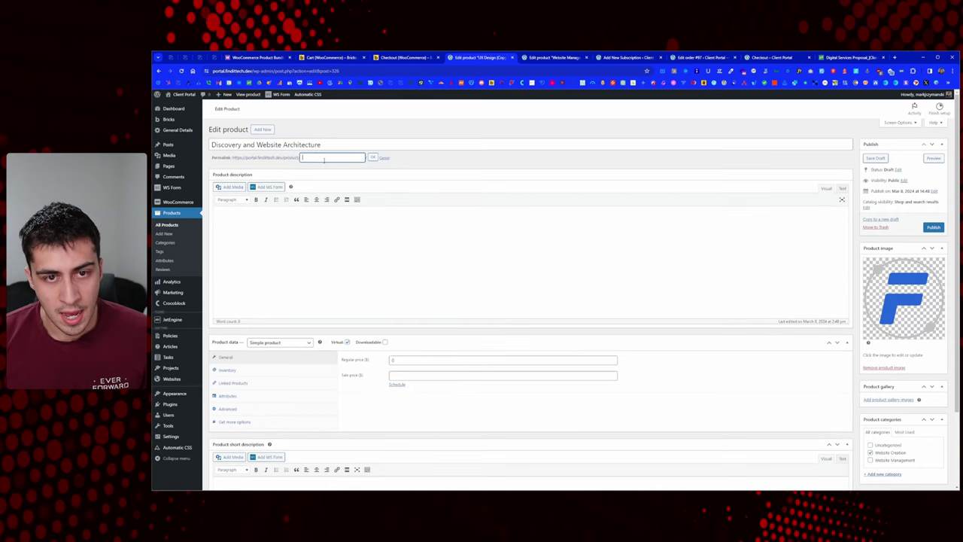
pyautogui.press('Return')
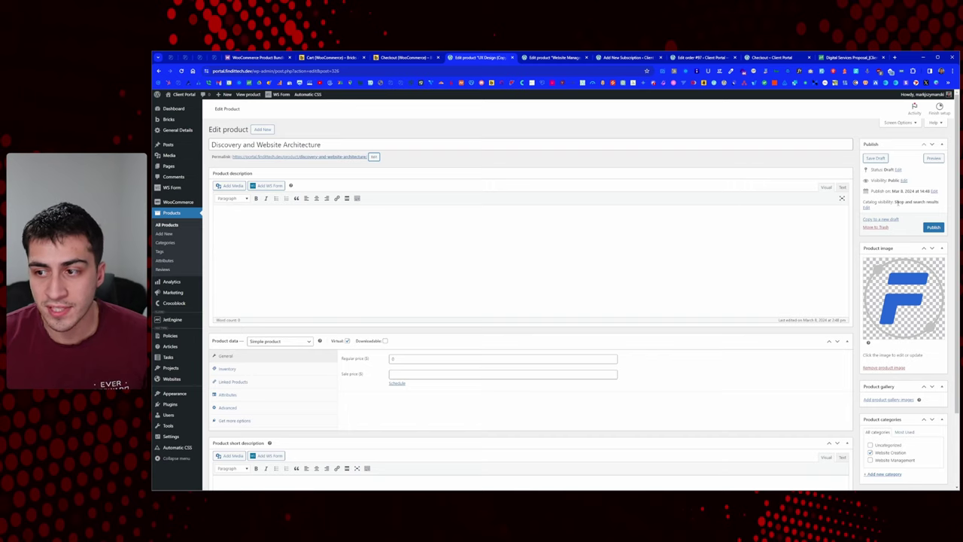
pyautogui.scroll(-2, 899, 265)
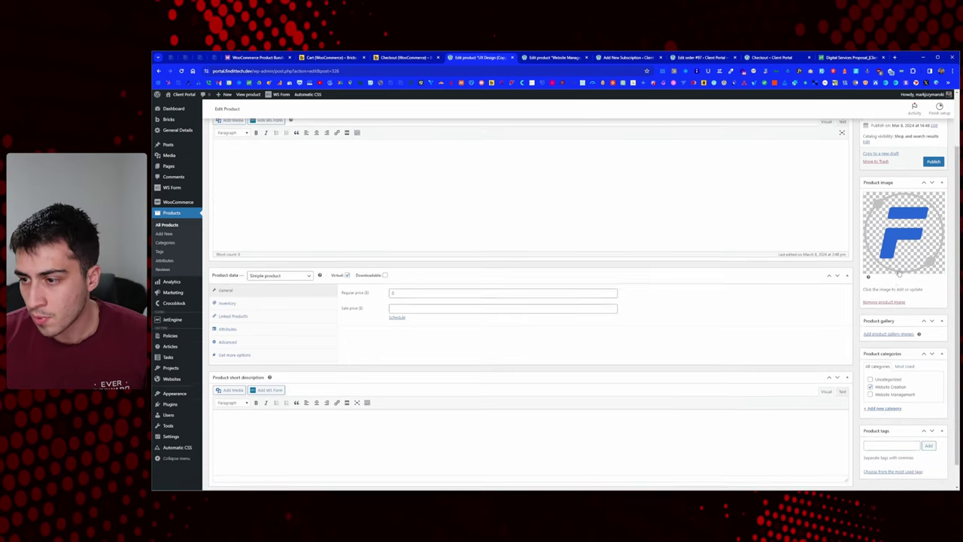
pyautogui.scroll(-1, 898, 274)
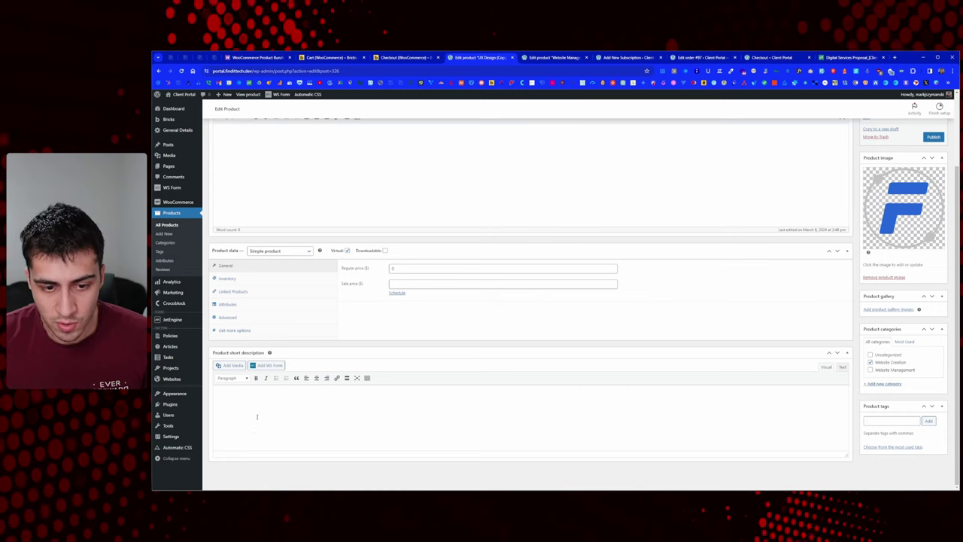
pyautogui.click(933, 137)
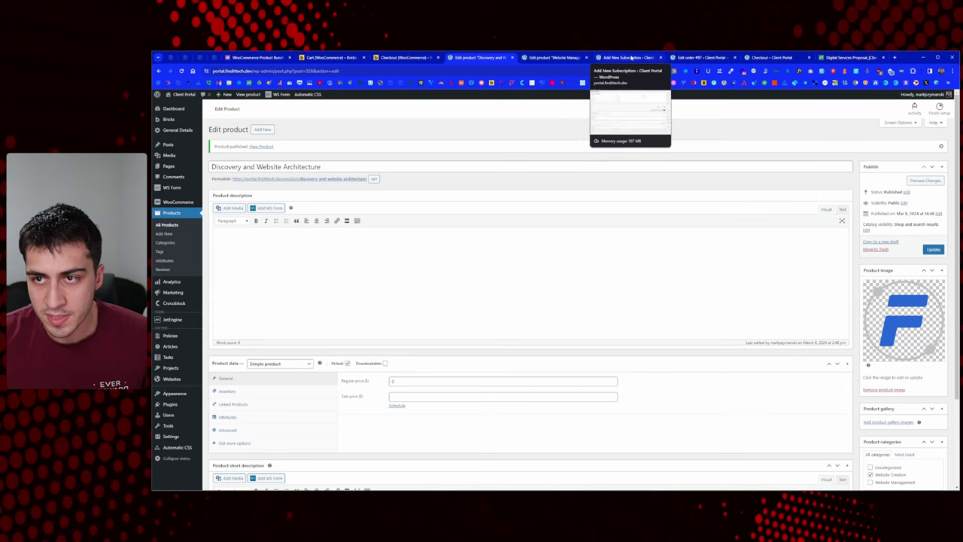
# Compare the order's line items with the live order payment page and the proposal's Website Creation pricing
pyautogui.click(702, 58)
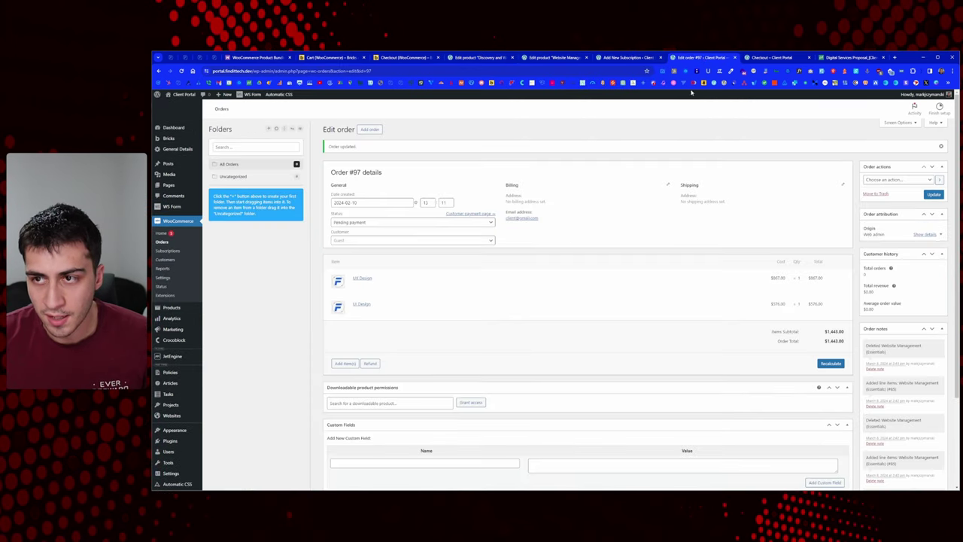
pyautogui.click(774, 58)
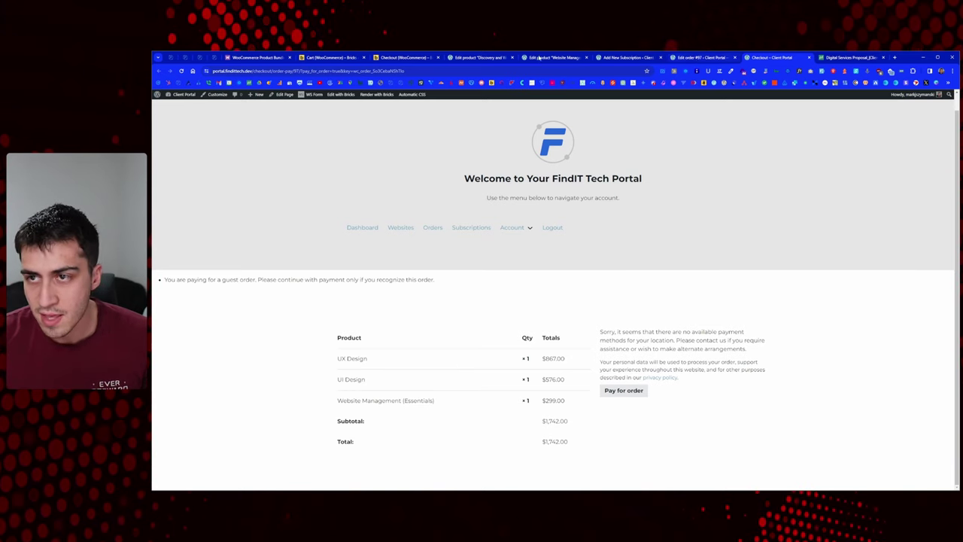
pyautogui.click(850, 58)
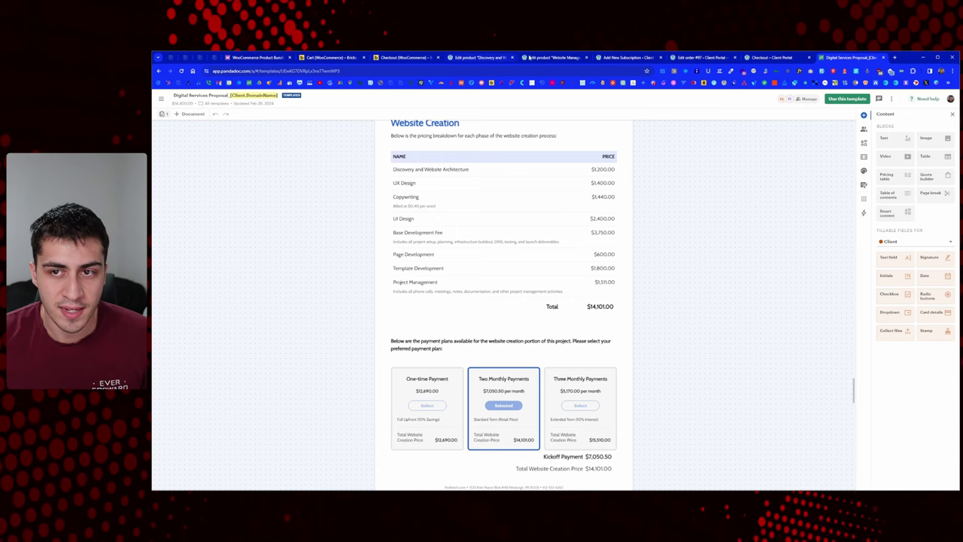
# Add item meta with name sdf and value sdf to the order's UX Design line item and save the items
pyautogui.click(630, 58)
pyautogui.click(696, 59)
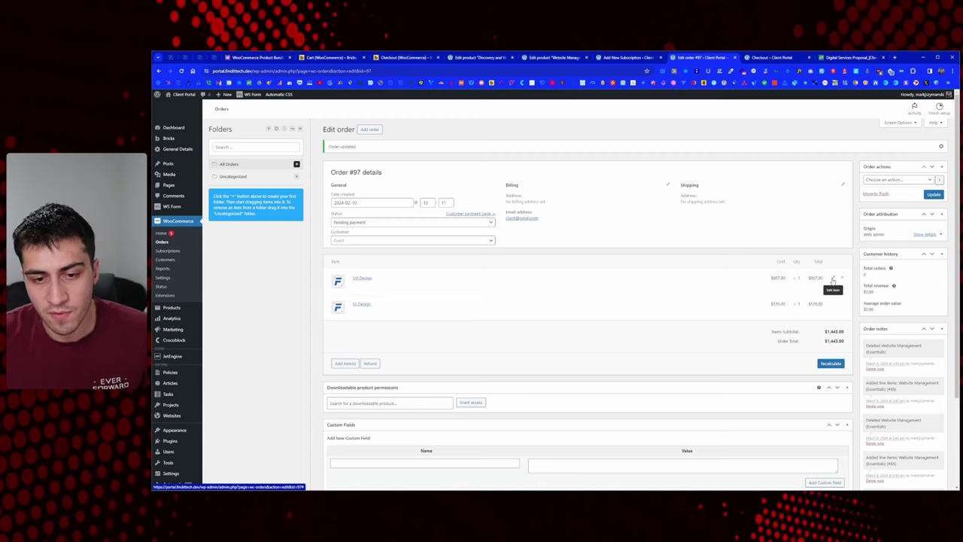
pyautogui.click(832, 280)
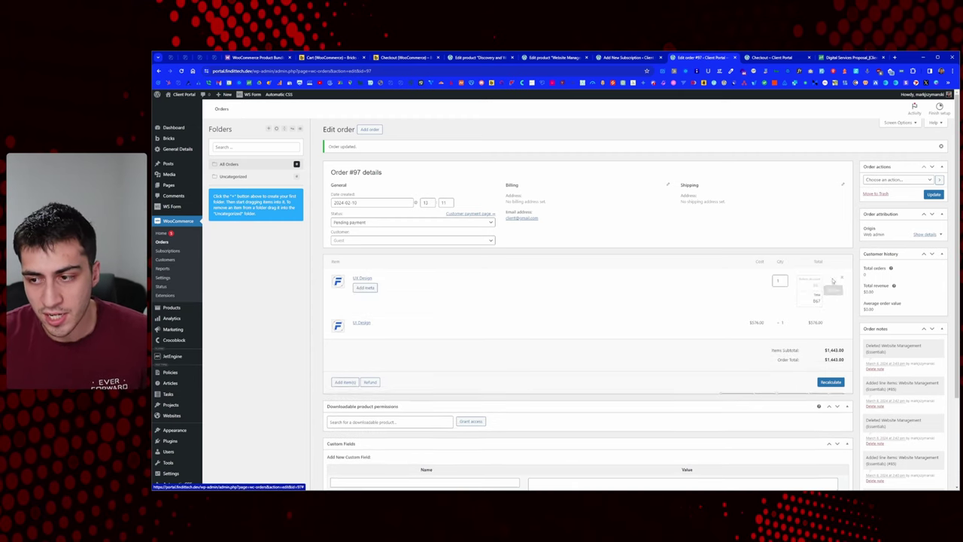
pyautogui.click(363, 290)
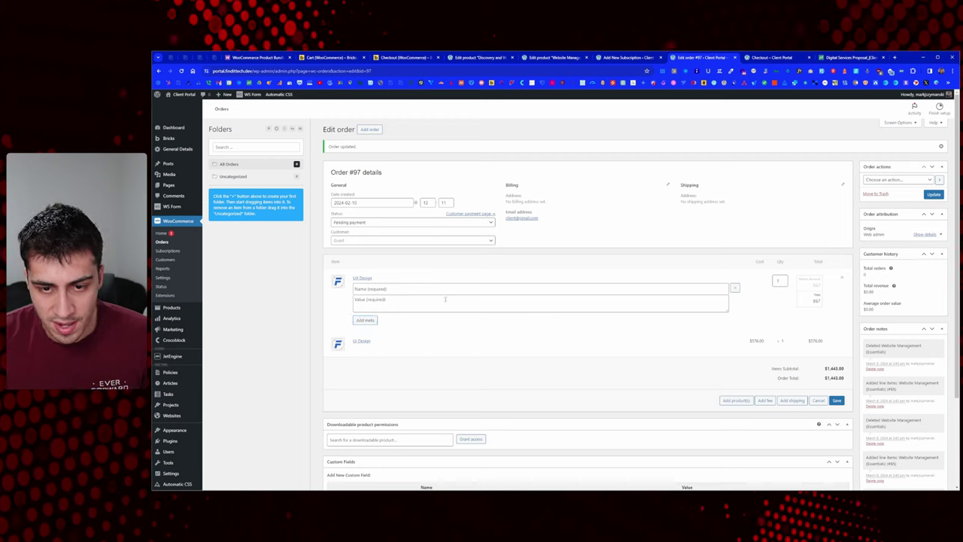
pyautogui.click(727, 289)
pyautogui.write('sdf')
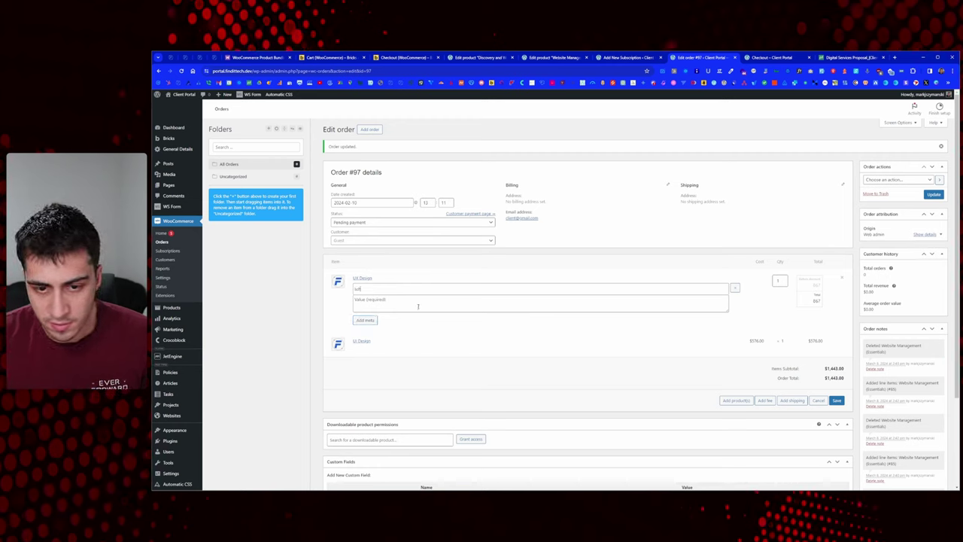
pyautogui.press('Tab')
pyautogui.write('sdf')
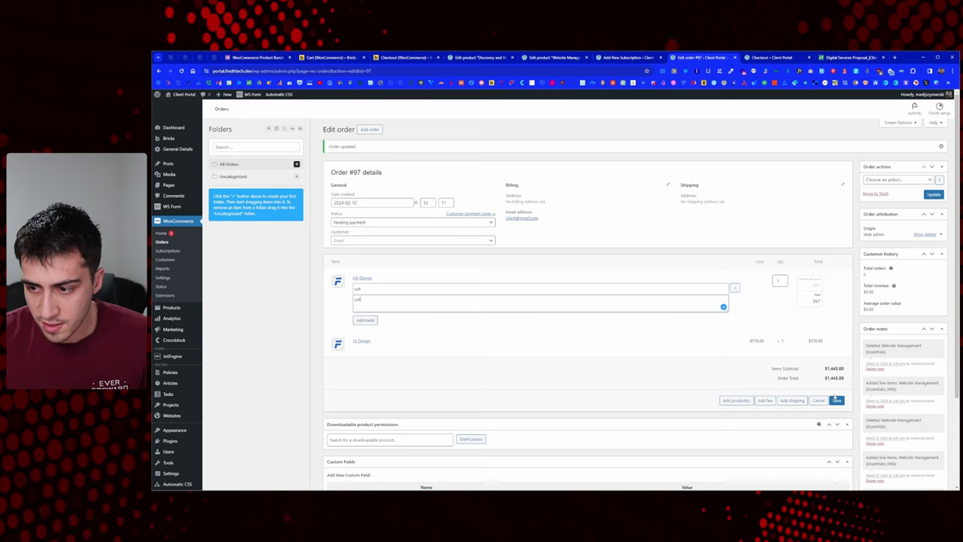
pyautogui.click(836, 399)
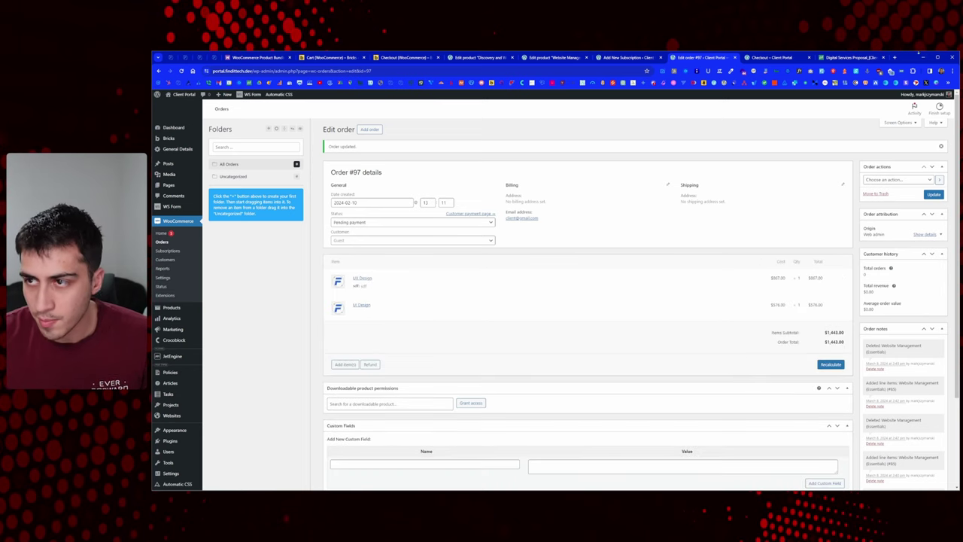
# Reload the live order payment page to check how the UX Design item meta displays
pyautogui.click(850, 57)
pyautogui.click(771, 58)
pyautogui.rightClick(646, 249)
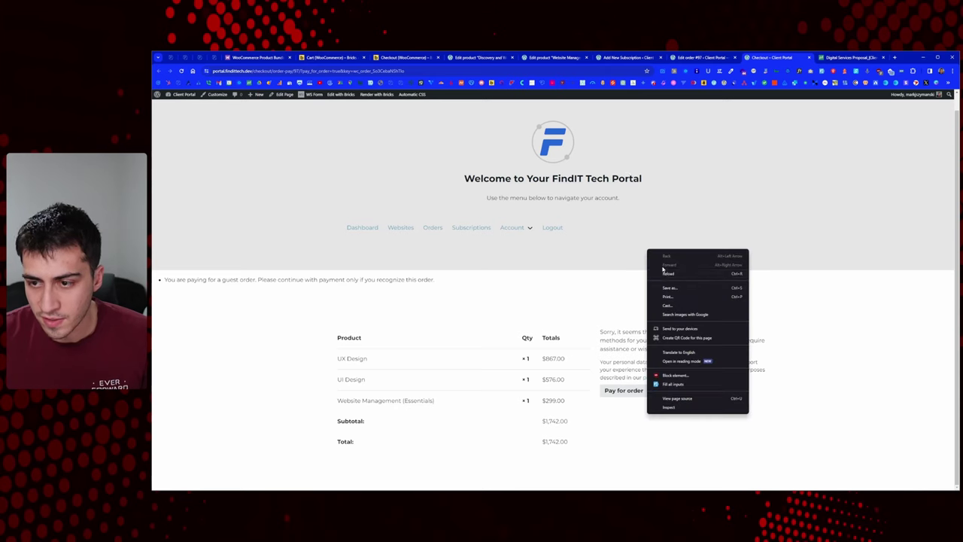
pyautogui.click(666, 276)
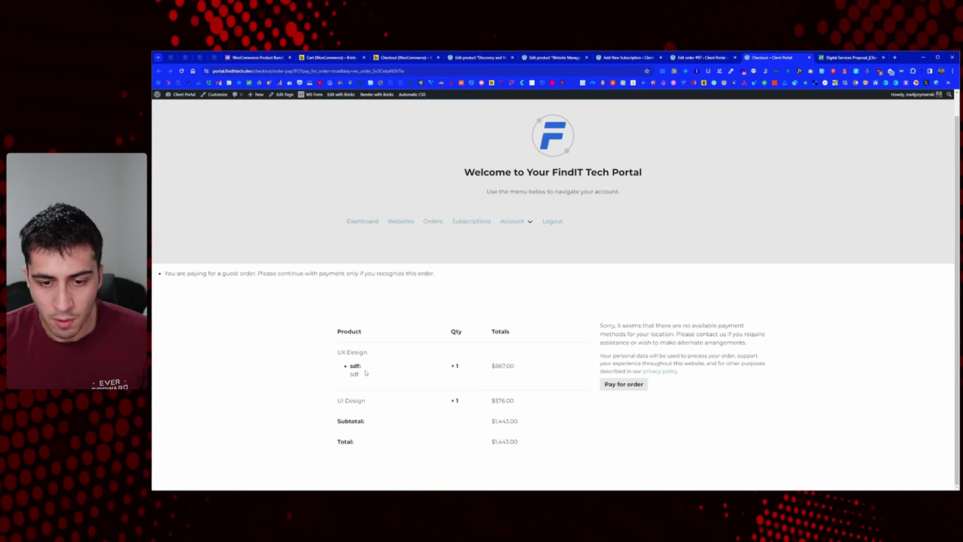
# Clear the meta name and value from the order's UX Design line item and save the items
pyautogui.click(701, 58)
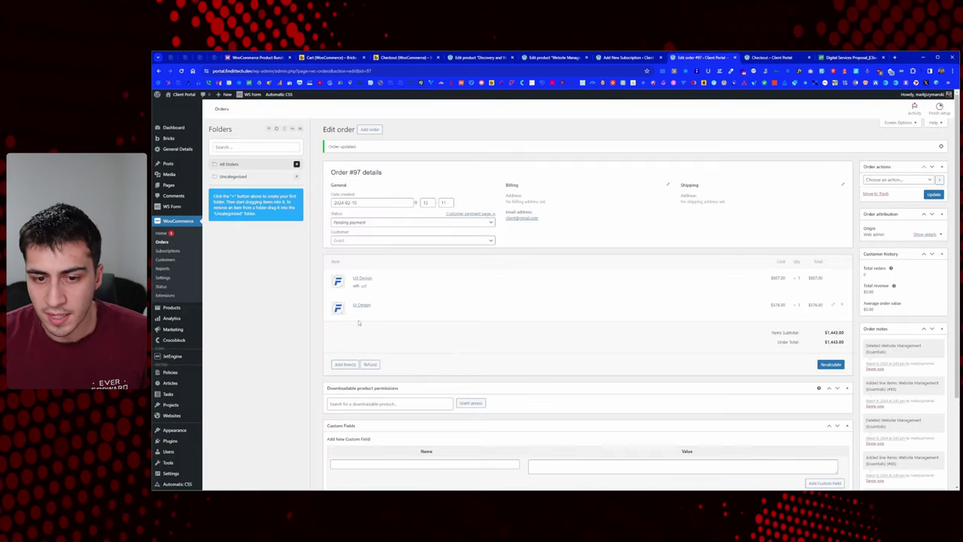
pyautogui.click(831, 279)
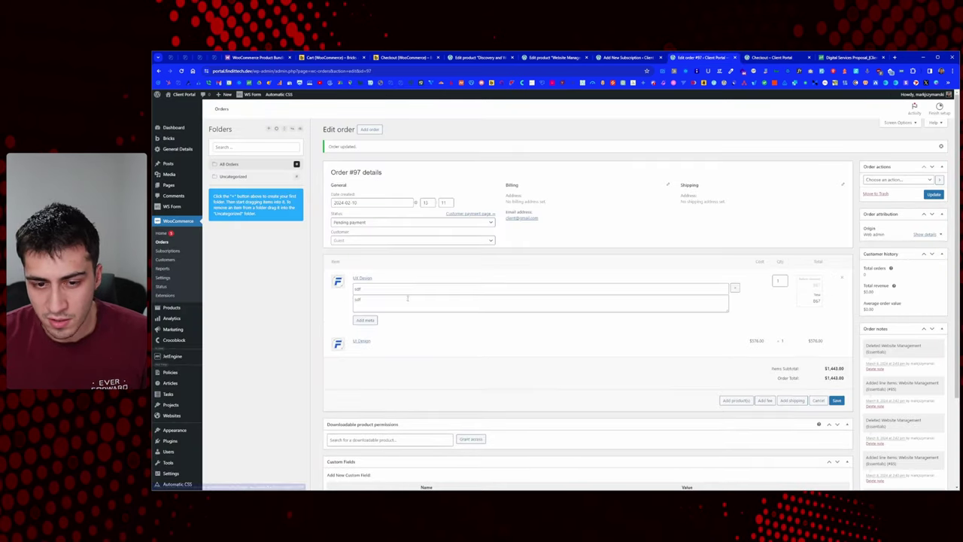
pyautogui.click(406, 298)
pyautogui.press('BackSpace')
pyautogui.press('BackSpace')
pyautogui.press('BackSpace')
pyautogui.hotkey('shift', 'Tab')
pyautogui.press('BackSpace')
pyautogui.press('BackSpace')
pyautogui.press('BackSpace')
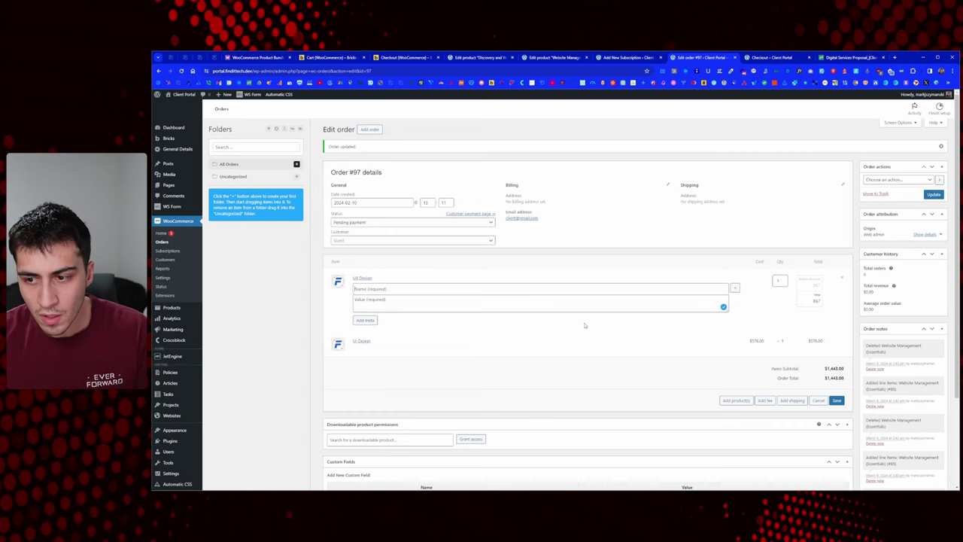
pyautogui.press('Return')
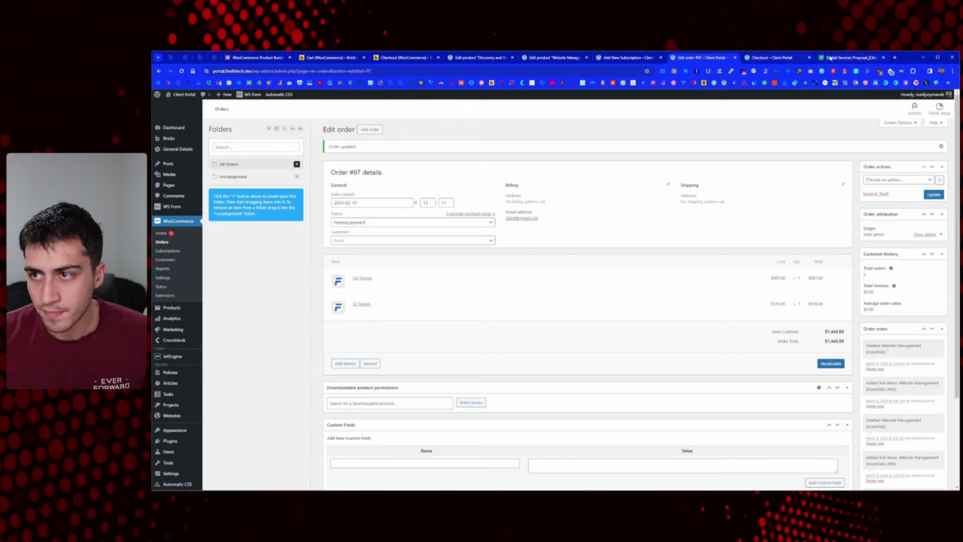
# Reload the live order payment page to check it without the UX Design item meta
pyautogui.click(770, 57)
pyautogui.rightClick(615, 242)
pyautogui.click(643, 278)
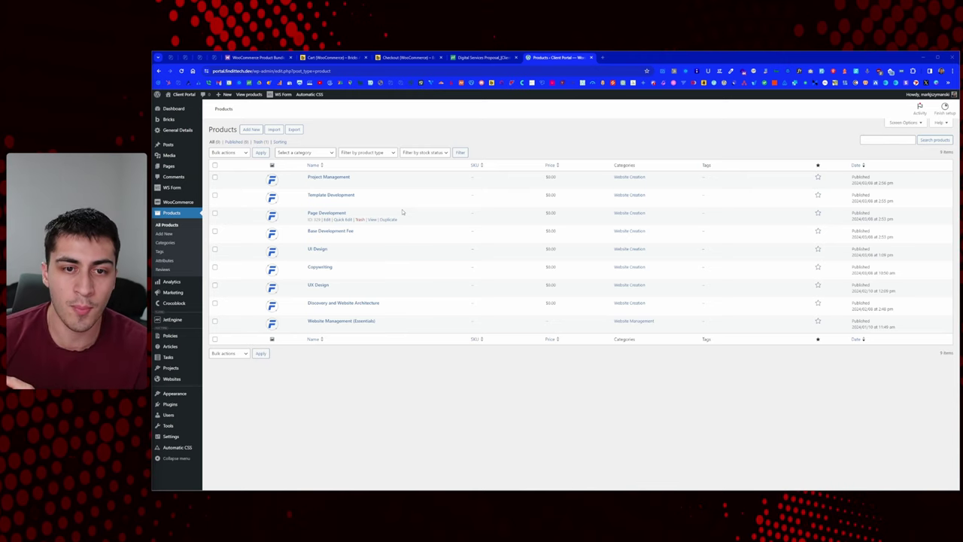
# Open the WooCommerce orders list in a separate browser tab and open the $1,443.00 order for editing
pyautogui.moveTo(183, 181)
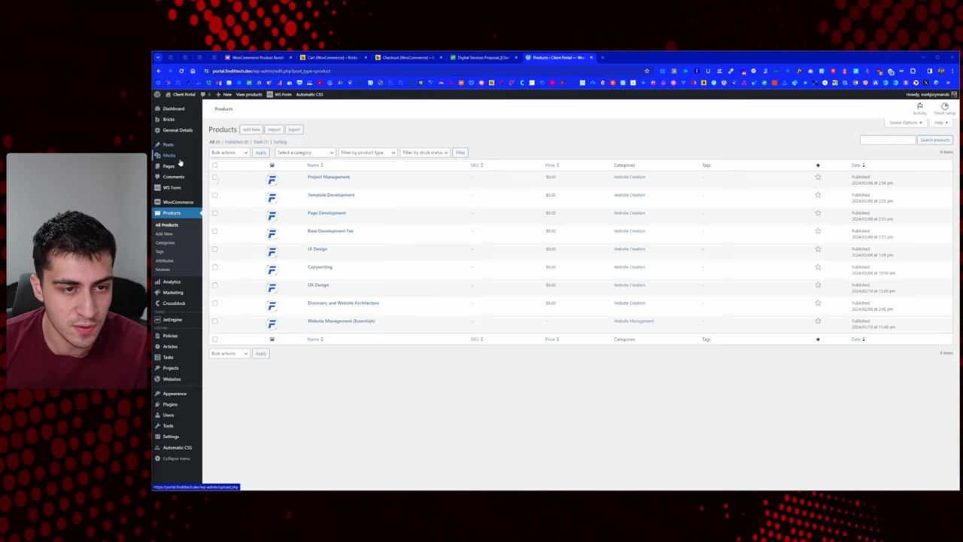
pyautogui.moveTo(177, 284)
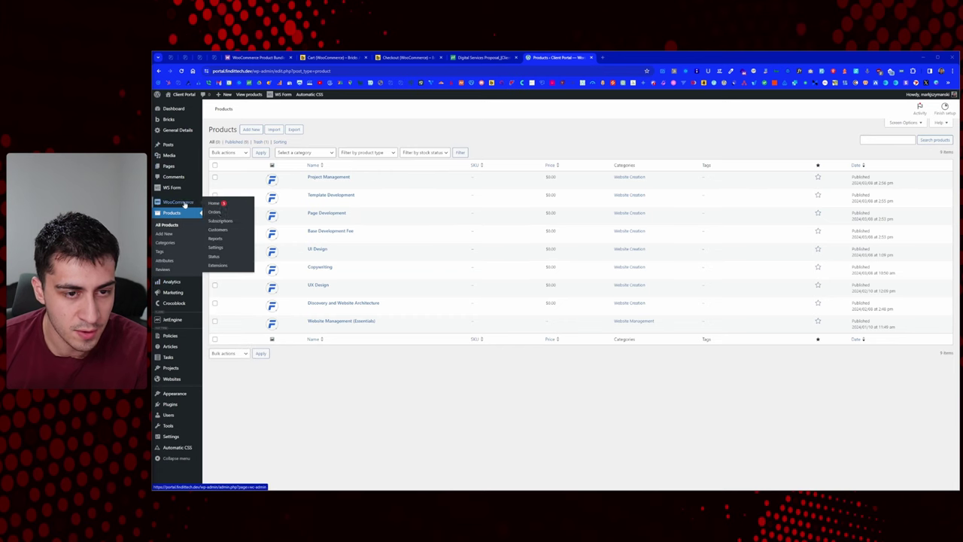
pyautogui.middleClick(217, 214)
pyautogui.click(630, 58)
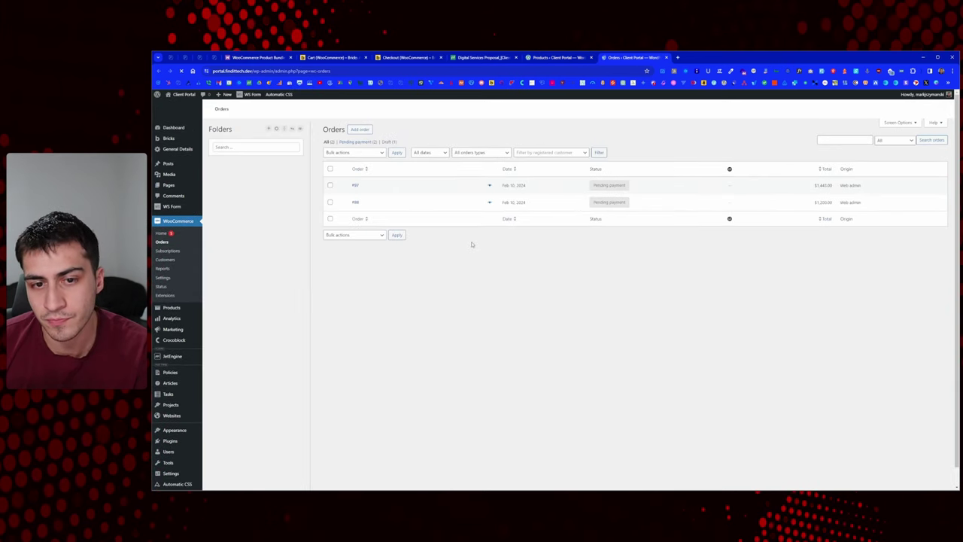
pyautogui.click(356, 186)
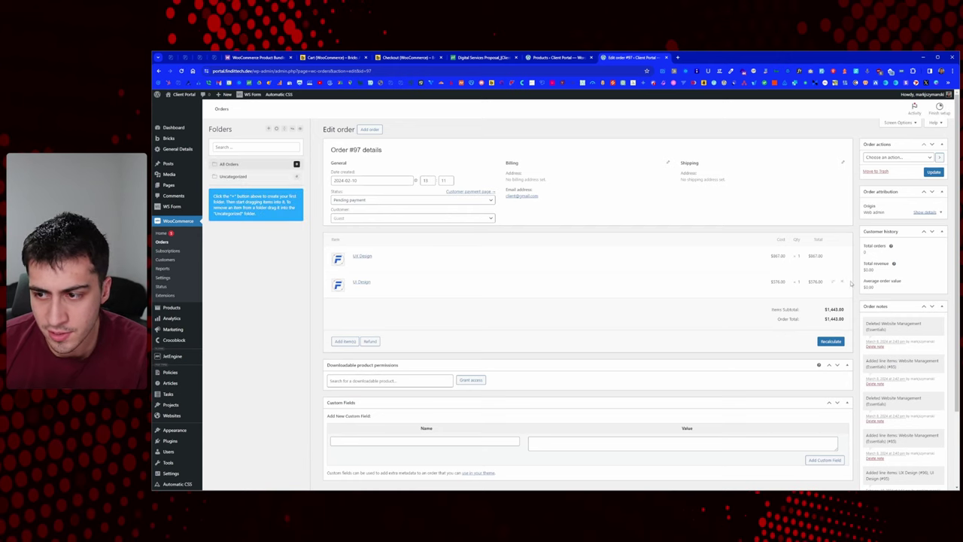
# Delete the UI Design and UX Design line items from the order
pyautogui.click(833, 281)
pyautogui.click(842, 283)
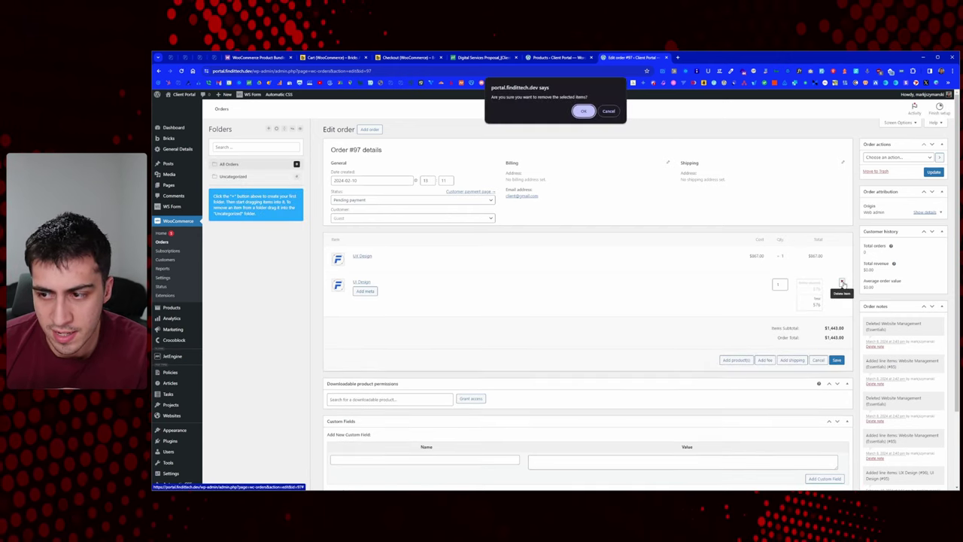
pyautogui.click(583, 111)
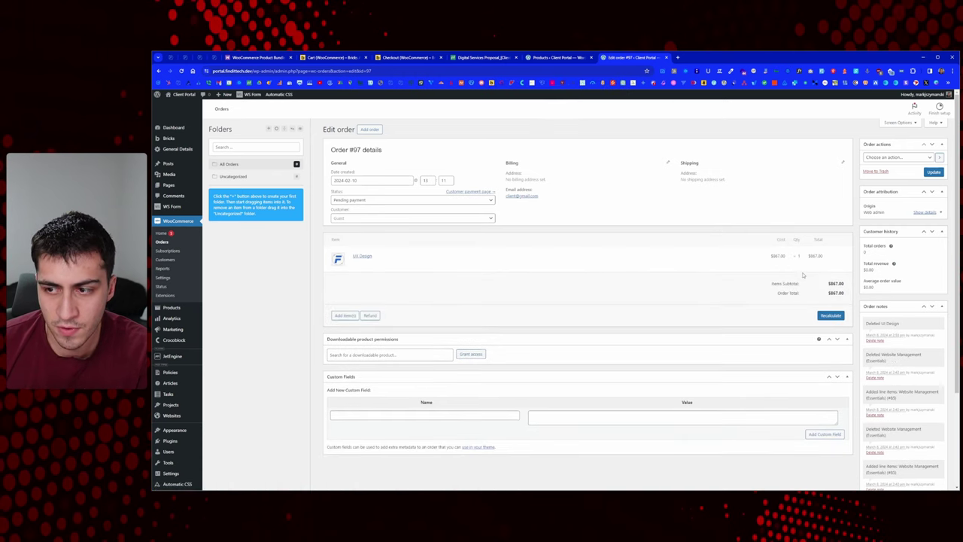
pyautogui.click(841, 256)
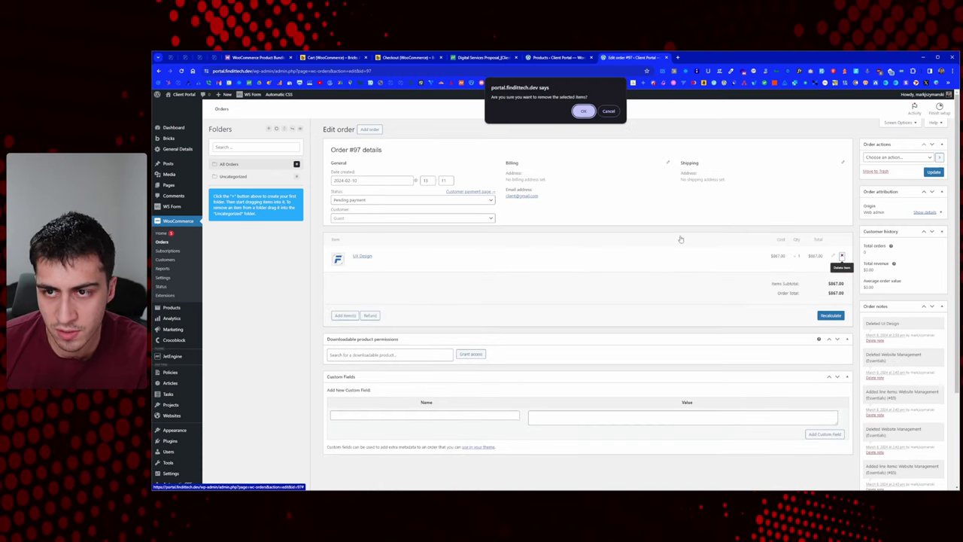
pyautogui.click(584, 111)
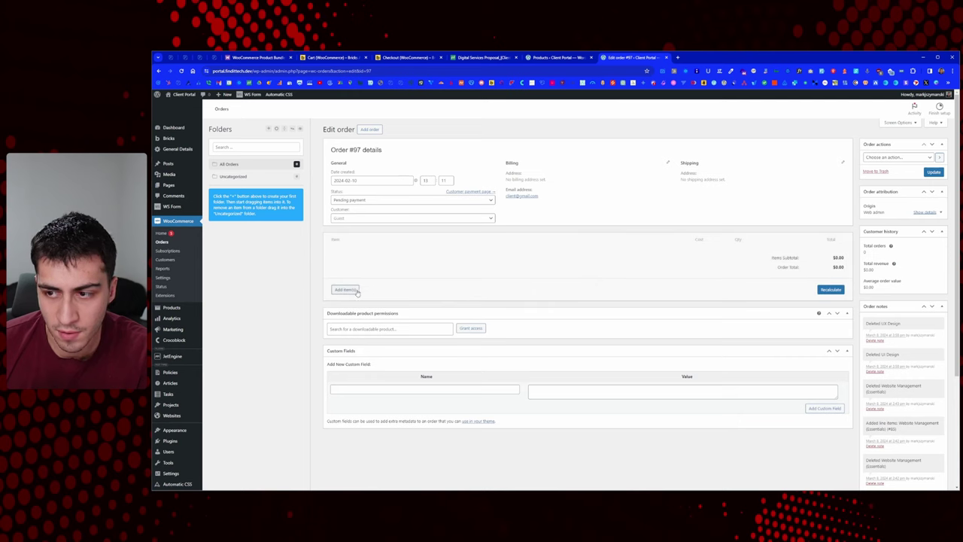
# Start adding products to the order and select Discovery and Website Architecture and UX Design
pyautogui.click(345, 290)
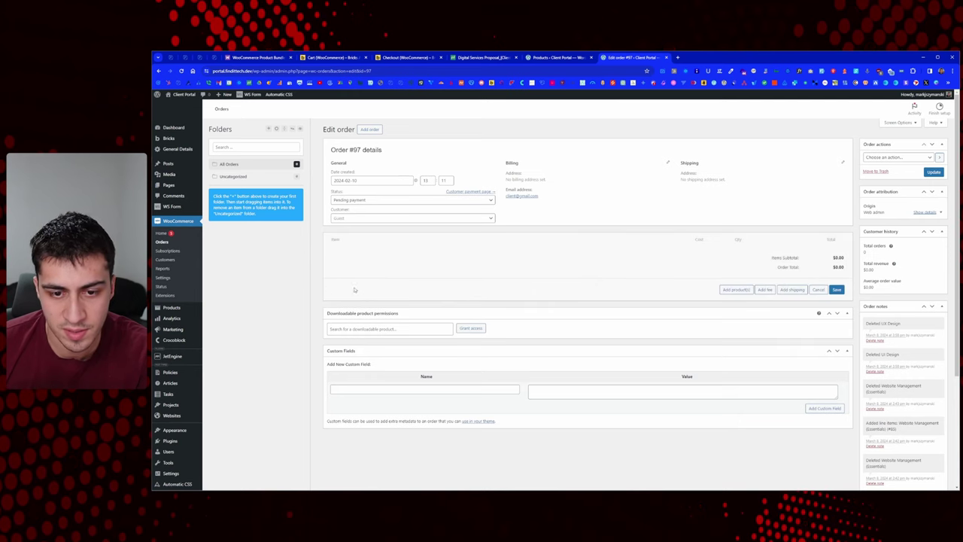
pyautogui.click(746, 291)
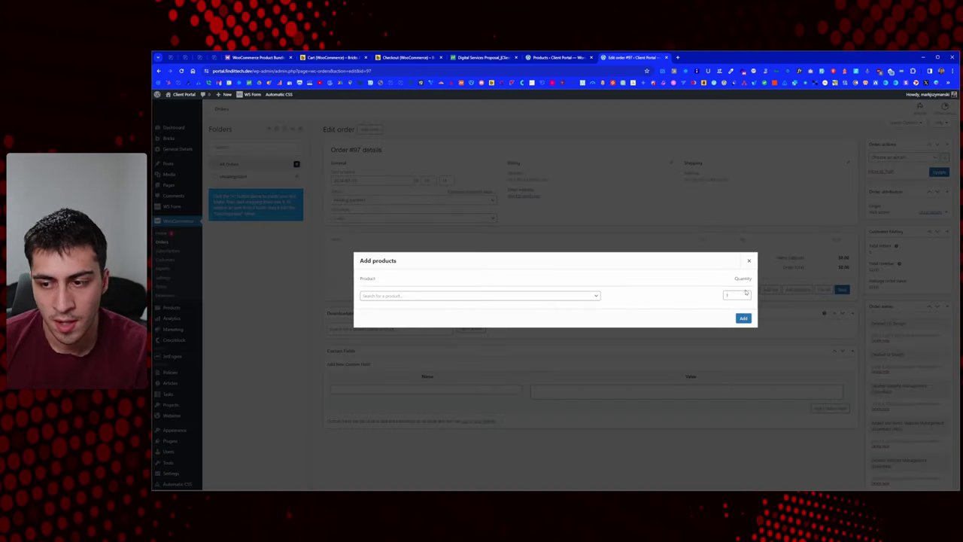
pyautogui.click(518, 296)
pyautogui.write('disc')
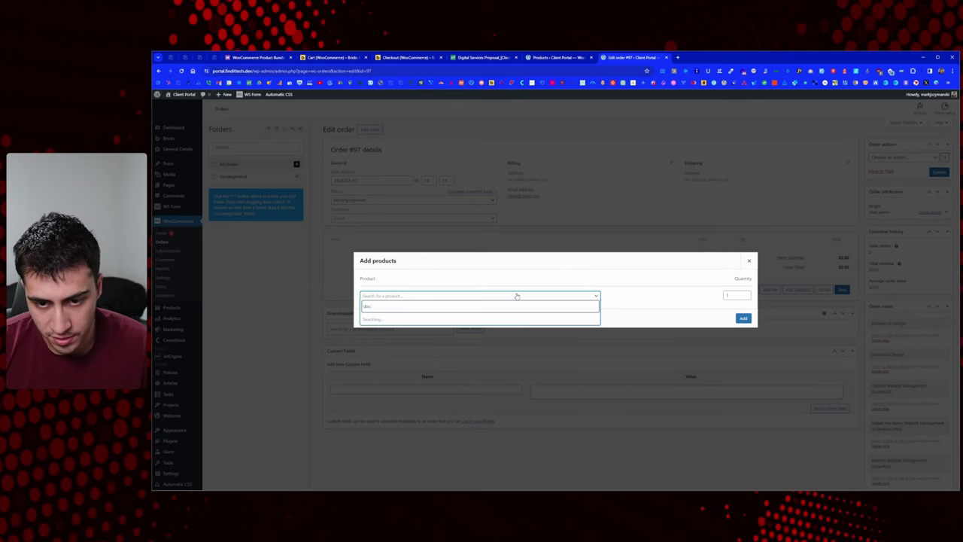
pyautogui.click(426, 320)
pyautogui.click(519, 304)
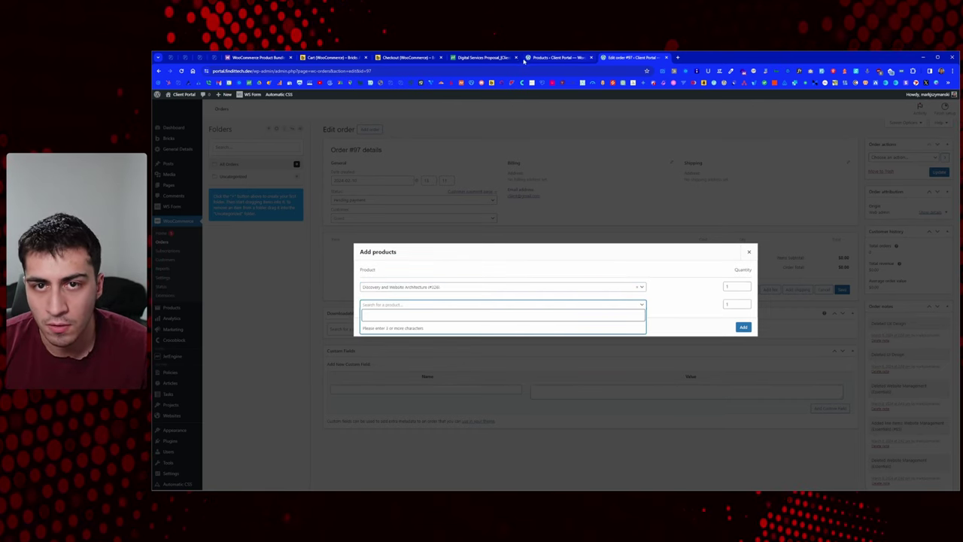
pyautogui.click(561, 58)
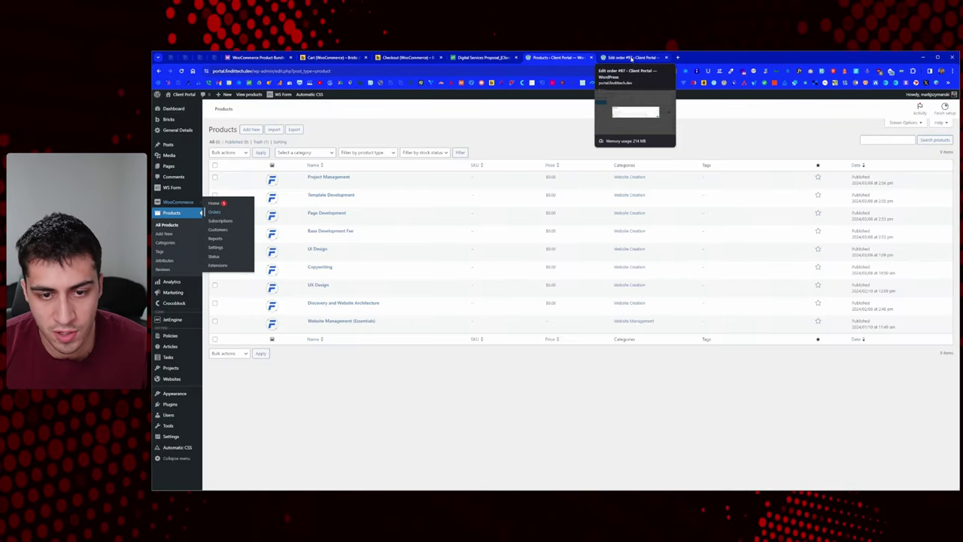
pyautogui.click(630, 58)
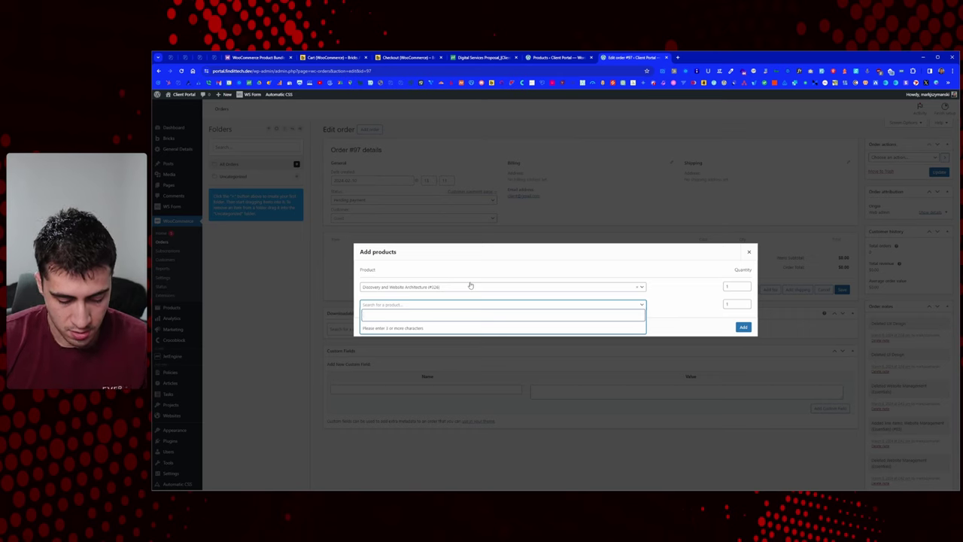
pyautogui.write('one')
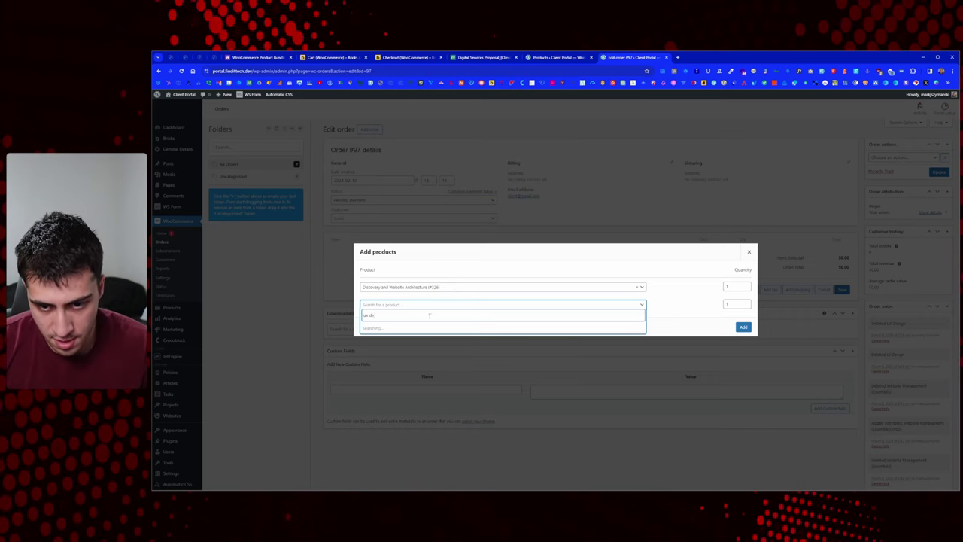
pyautogui.click(420, 326)
# Select Copywriting and UI Design as further products for the order
pyautogui.click(424, 314)
pyautogui.write('cop')
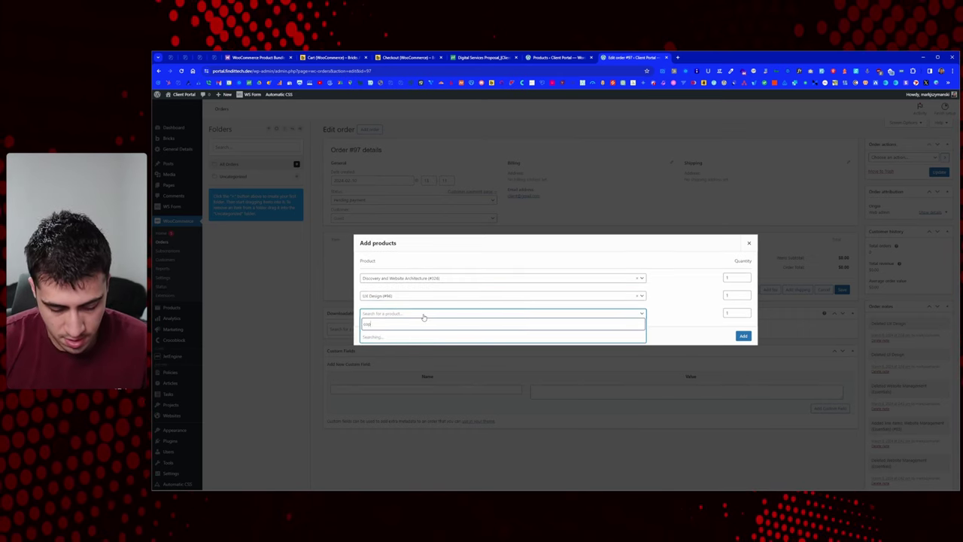
pyautogui.write('ywri')
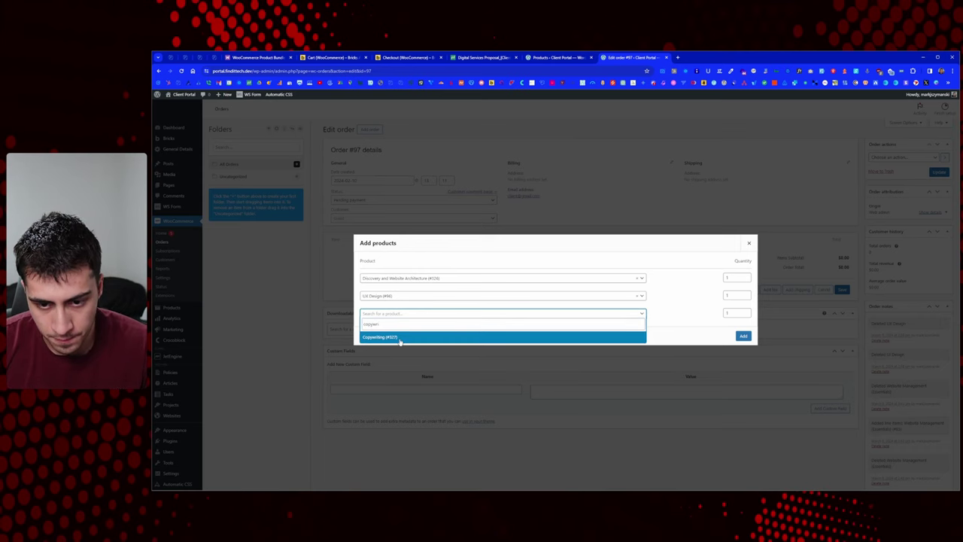
pyautogui.click(400, 337)
pyautogui.click(415, 326)
pyautogui.write('se')
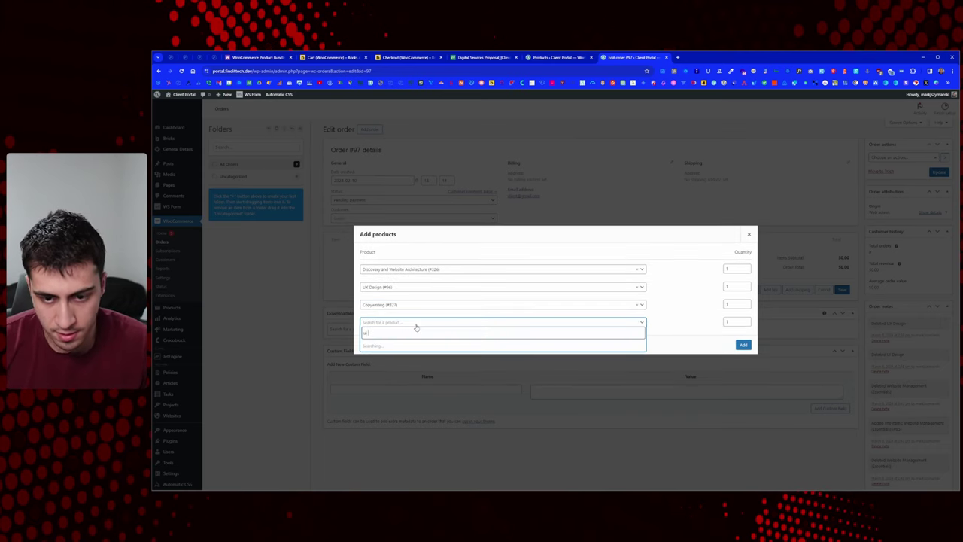
pyautogui.click(401, 344)
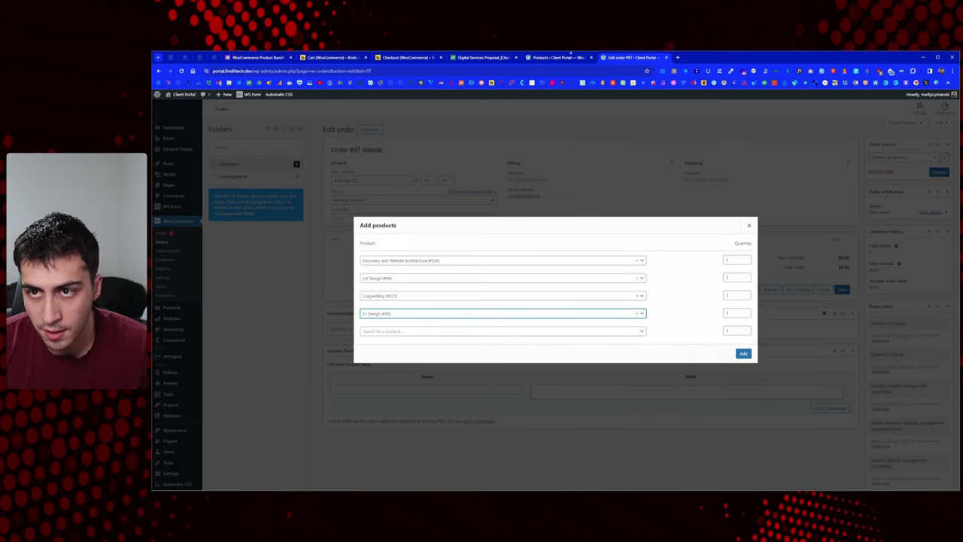
# Check the product list for the remaining services and select Base Development Fee and Page Development for the order
pyautogui.click(561, 58)
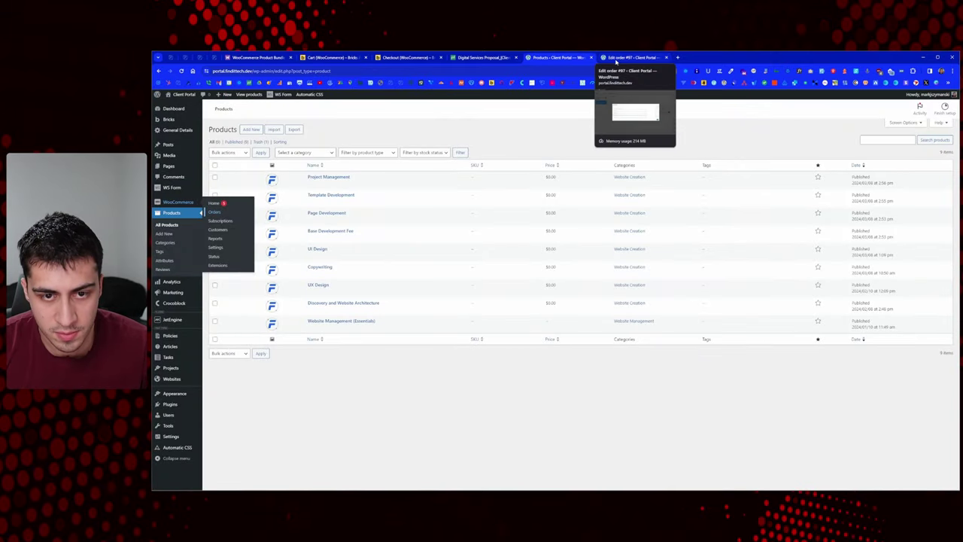
pyautogui.click(616, 59)
pyautogui.click(391, 332)
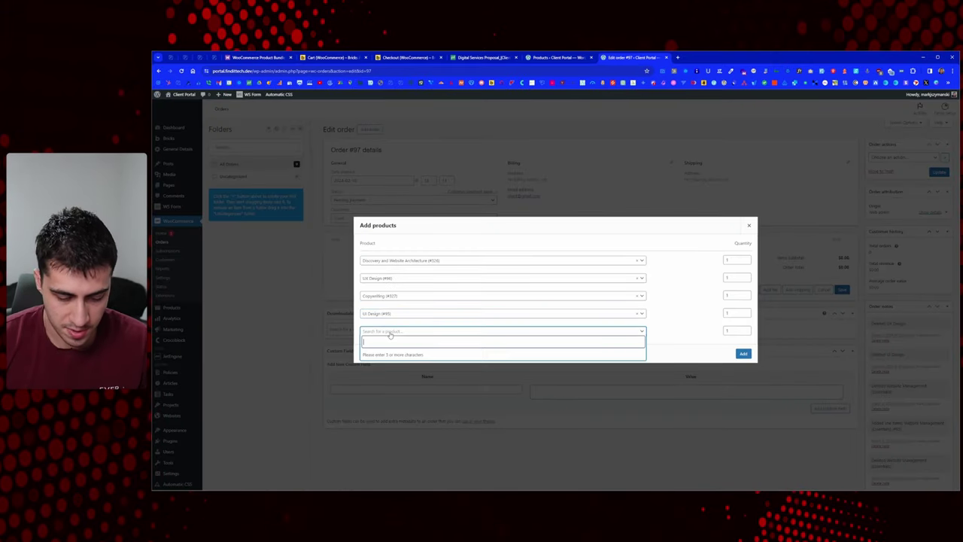
pyautogui.write('base')
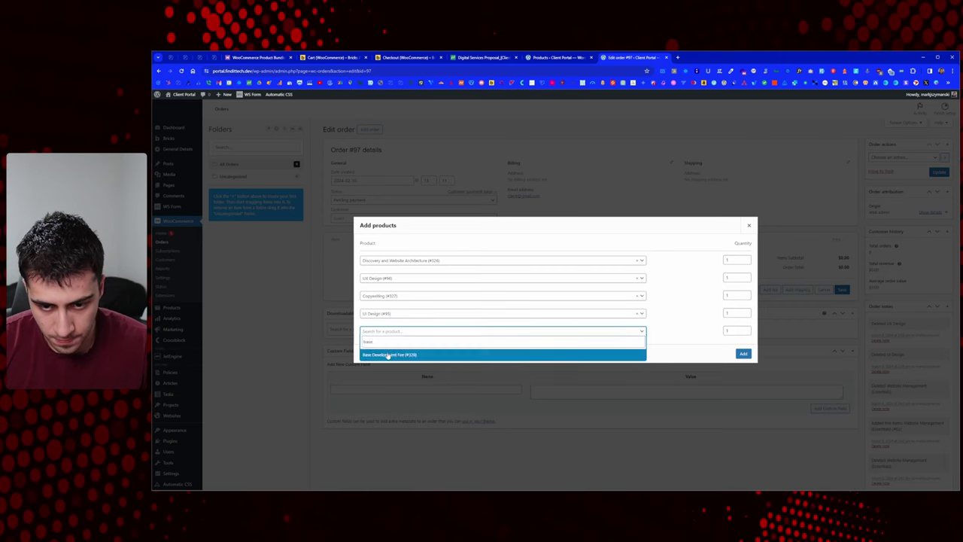
pyautogui.click(390, 352)
pyautogui.click(393, 340)
pyautogui.write('page')
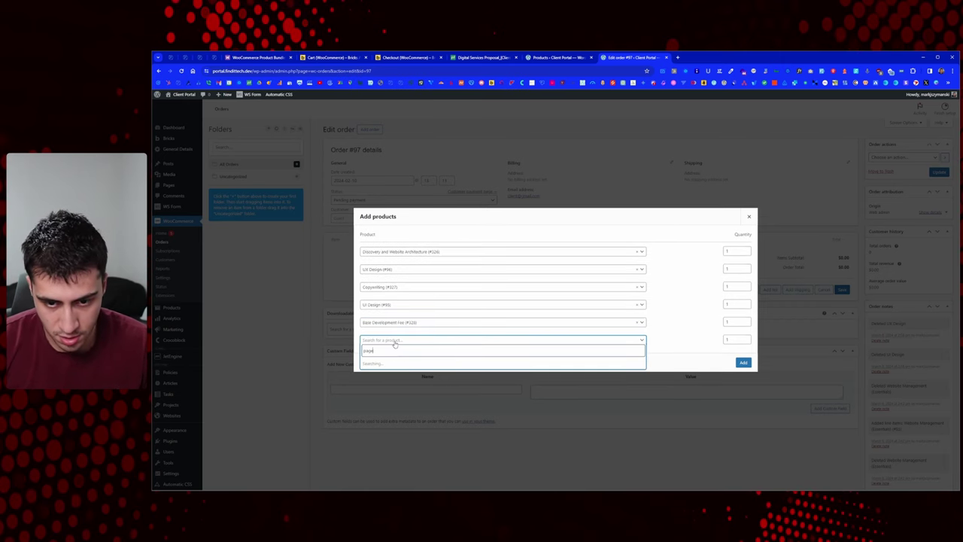
pyautogui.click(396, 363)
# Select Template Development and Project Management, and add all the chosen products to the order
pyautogui.click(392, 349)
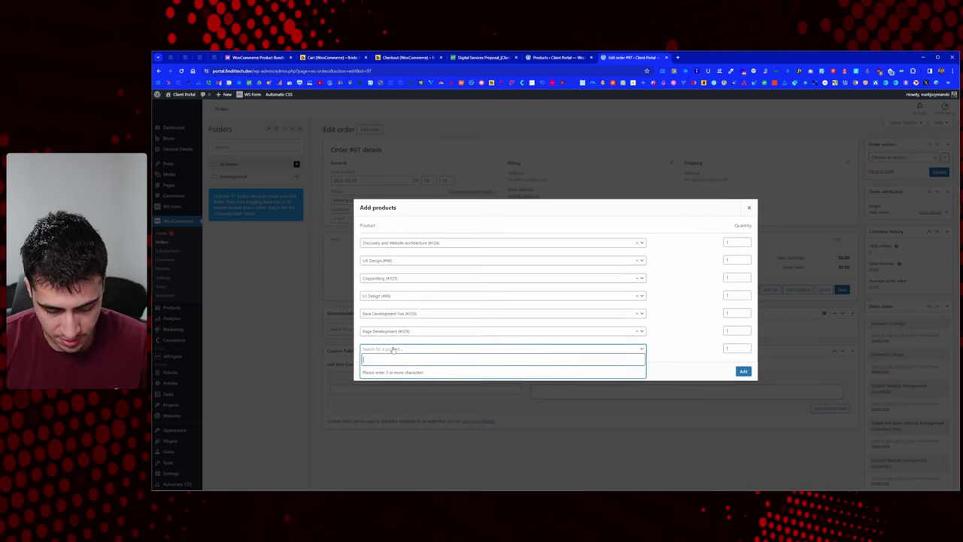
pyautogui.write('ret')
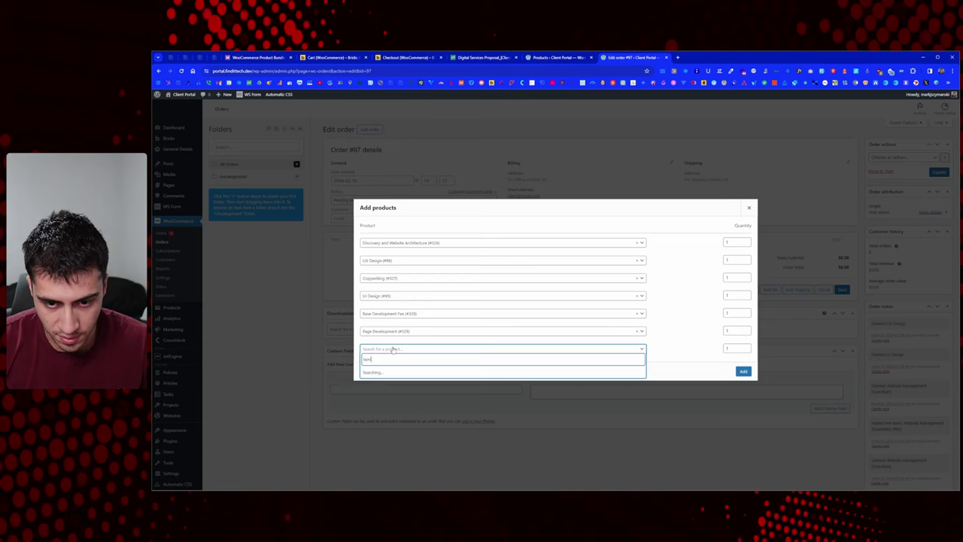
pyautogui.click(397, 371)
pyautogui.click(390, 358)
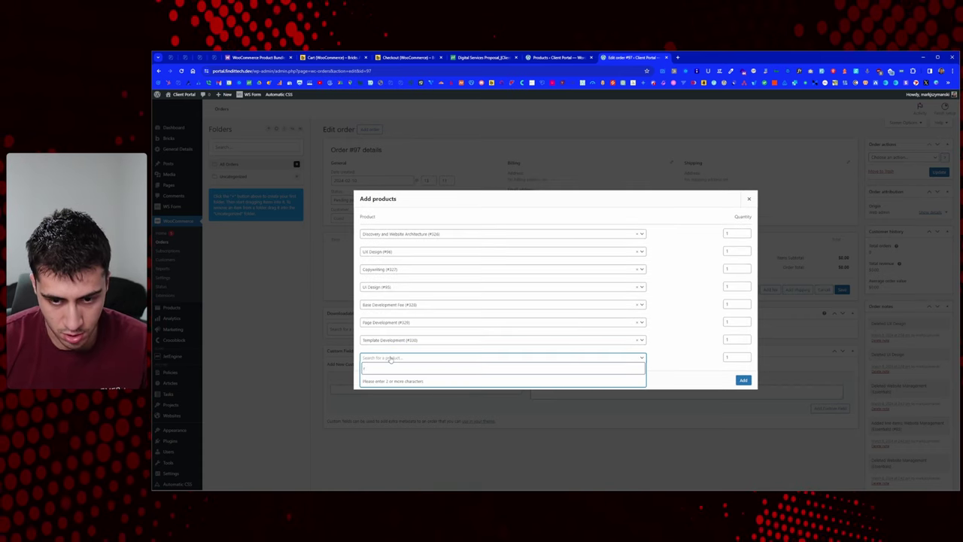
pyautogui.write('proj')
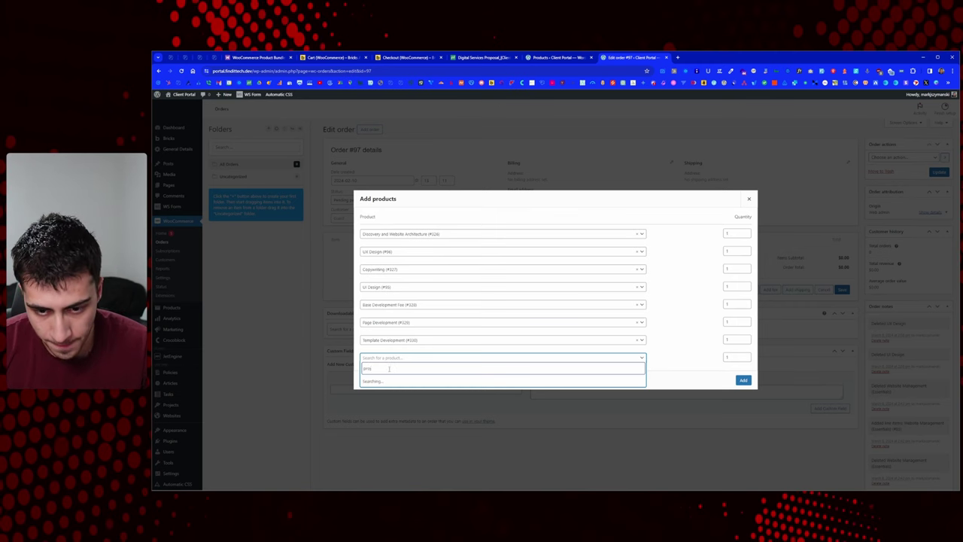
pyautogui.click(391, 380)
pyautogui.click(744, 389)
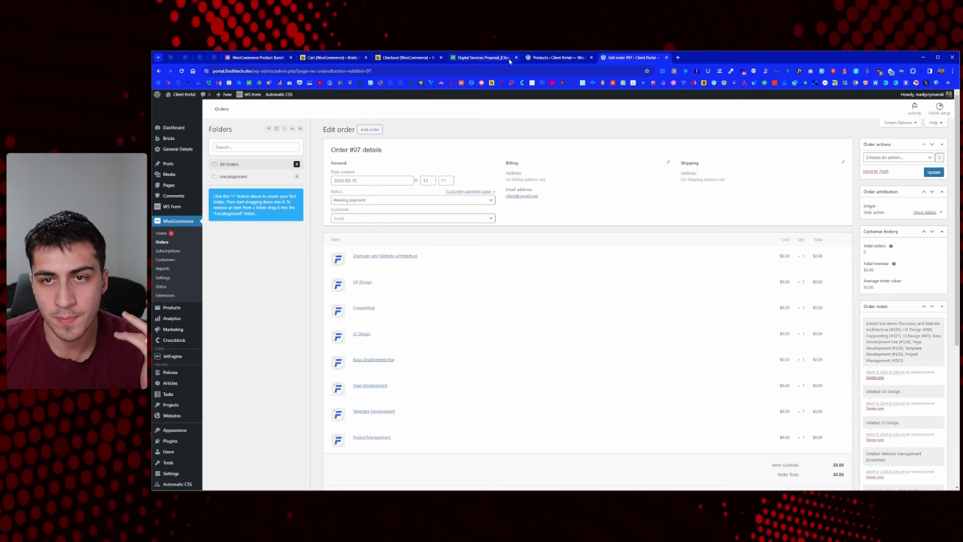
# Using the proposal's Website Creation pricing, set the order totals to 1200 for Discovery and Website Architecture and 1400 for UX Design
pyautogui.click(485, 58)
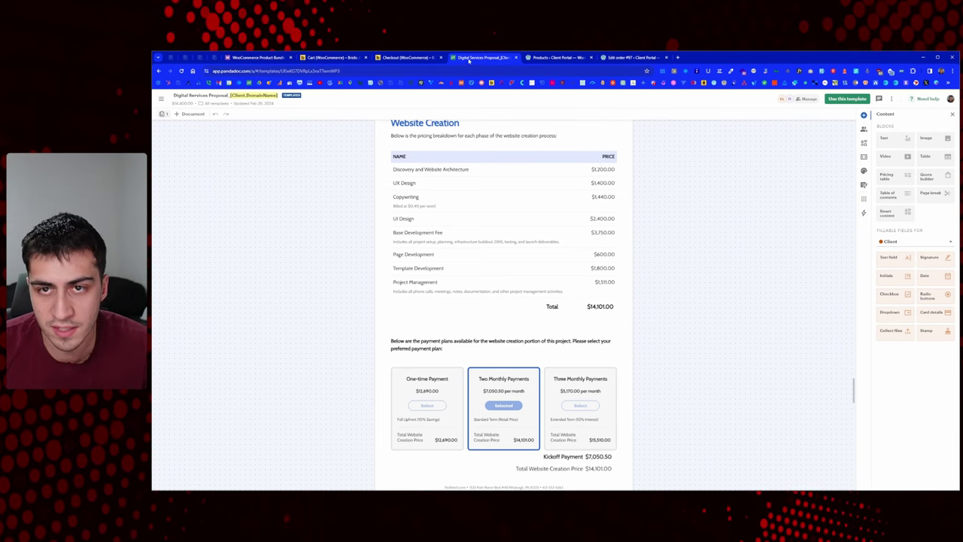
pyautogui.click(631, 59)
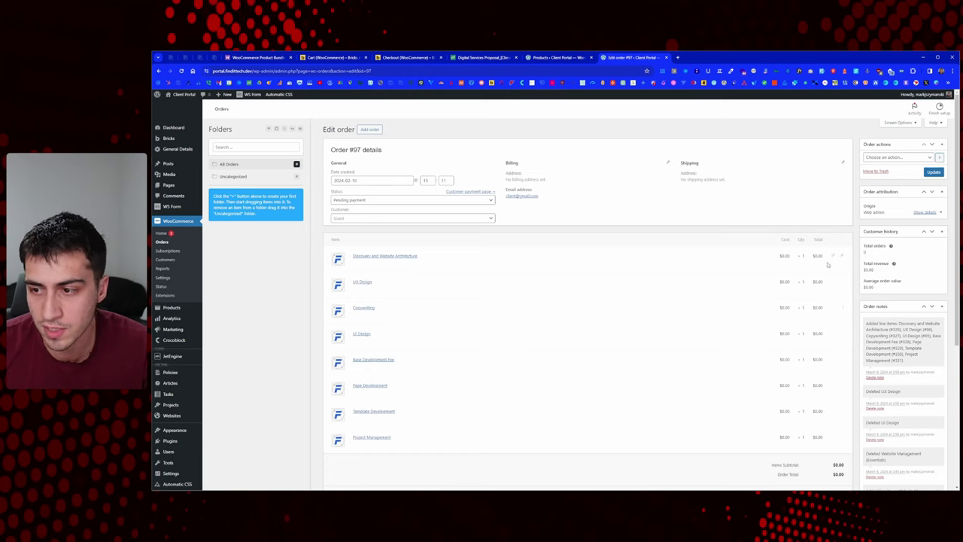
pyautogui.click(832, 255)
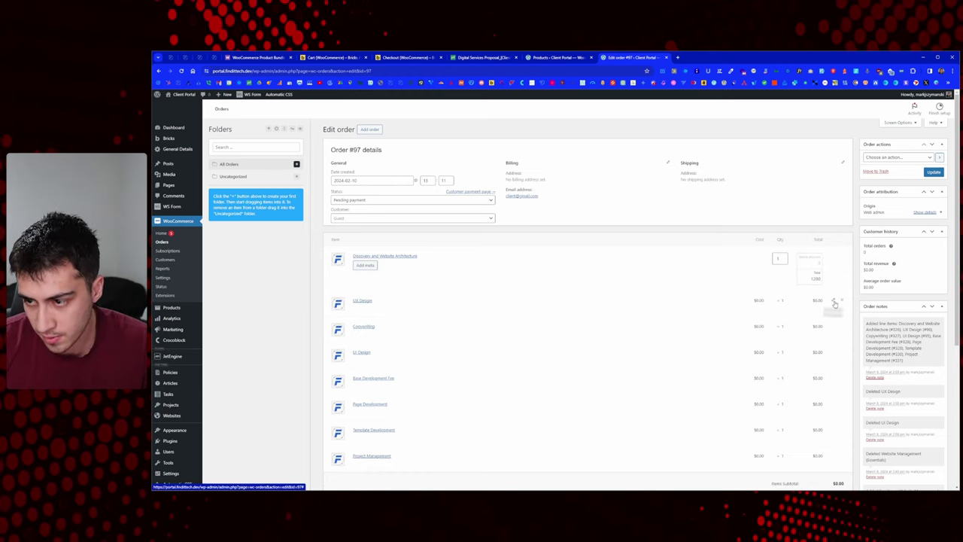
pyautogui.click(833, 301)
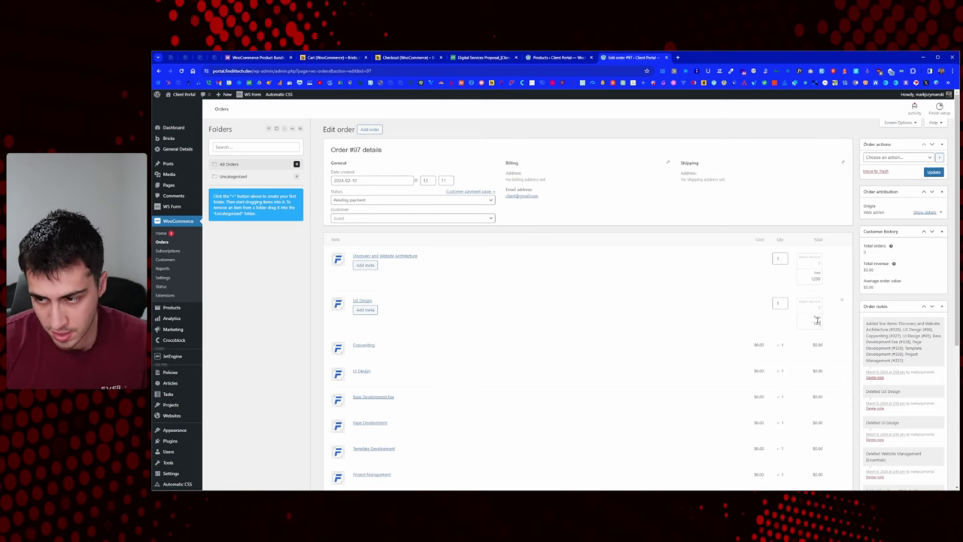
pyautogui.hotkey('ctrl', 'shift', 'Tab')
pyautogui.hotkey('ctrl', 'shift', 'Tab')
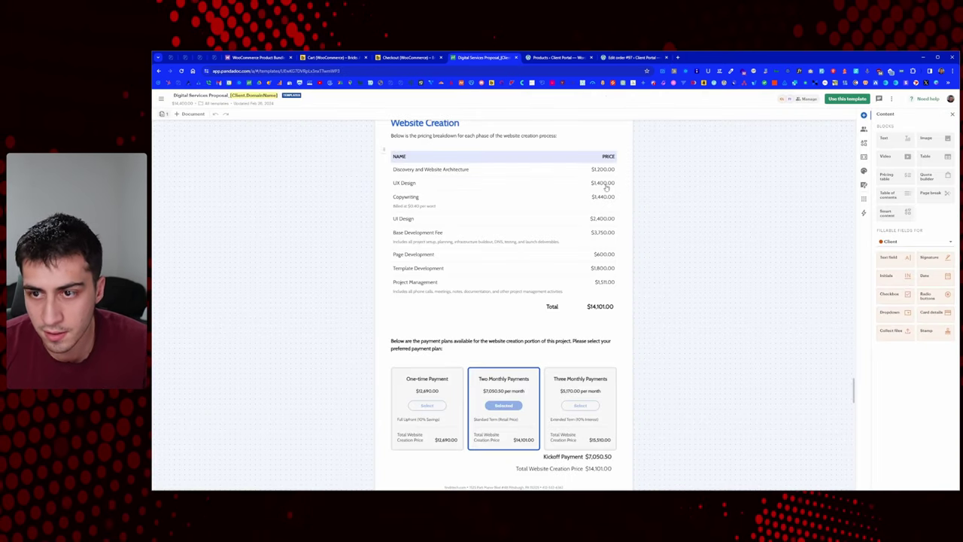
pyautogui.click(637, 57)
# Set the Copywriting line item's total to 1440
pyautogui.click(829, 345)
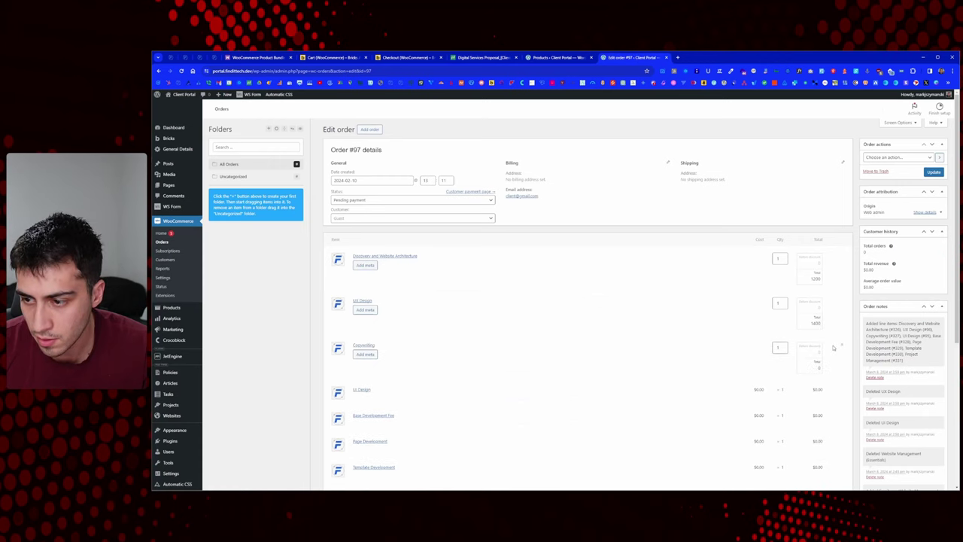
pyautogui.doubleClick(818, 366)
pyautogui.write('1400')
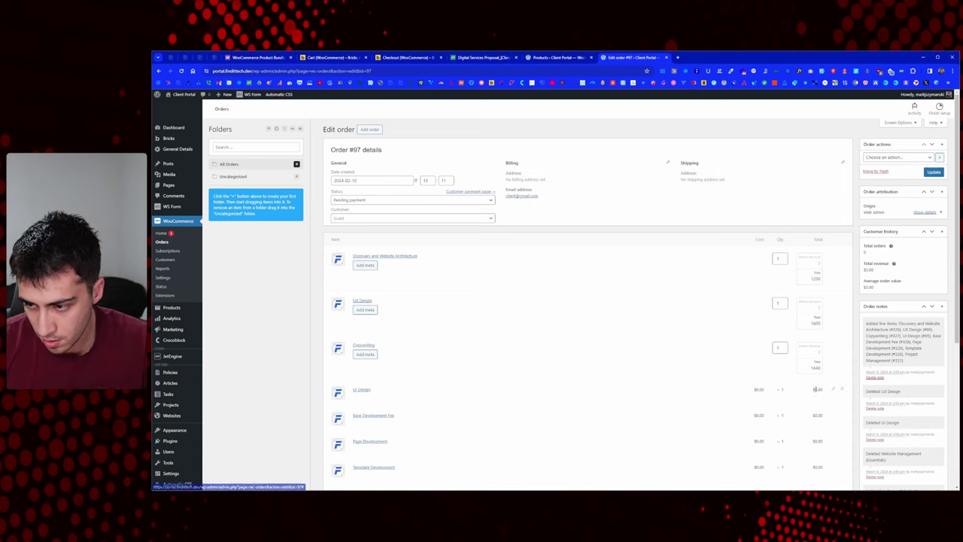
# Set the UI Design line item's total to 1200 and update the order
pyautogui.click(841, 389)
pyautogui.doubleClick(817, 410)
pyautogui.write('1200')
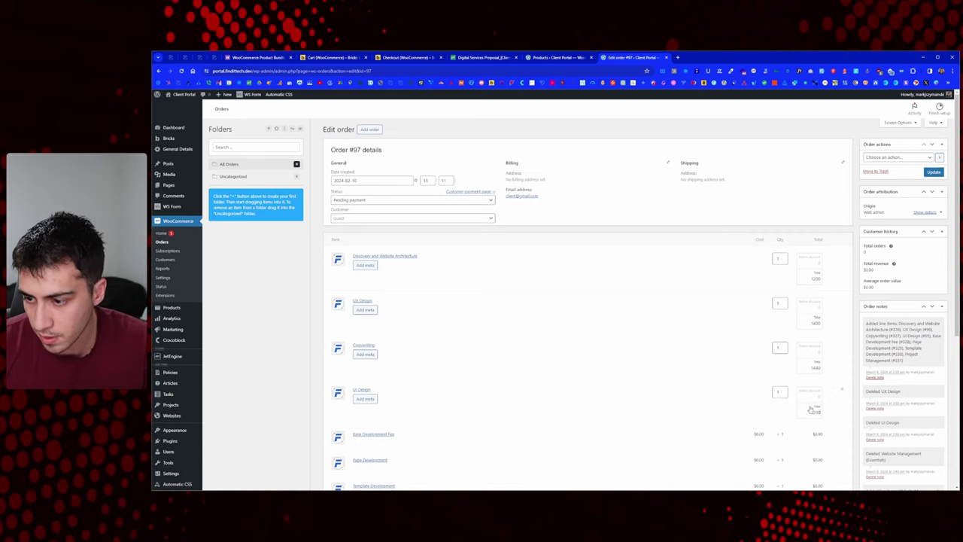
pyautogui.click(932, 171)
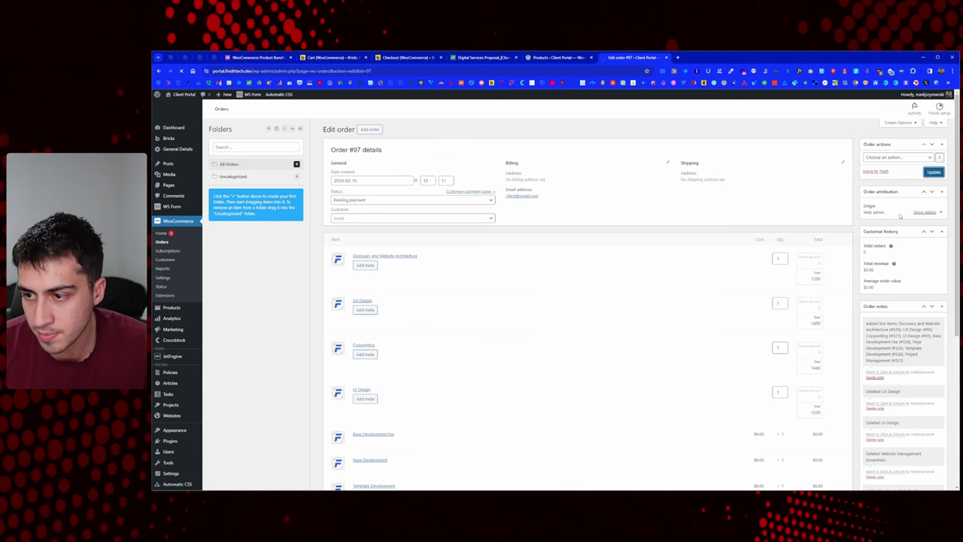
# Check the updated order's line items, open its customer payment page, and review the product table and payment section
pyautogui.scroll(-2, 830, 241)
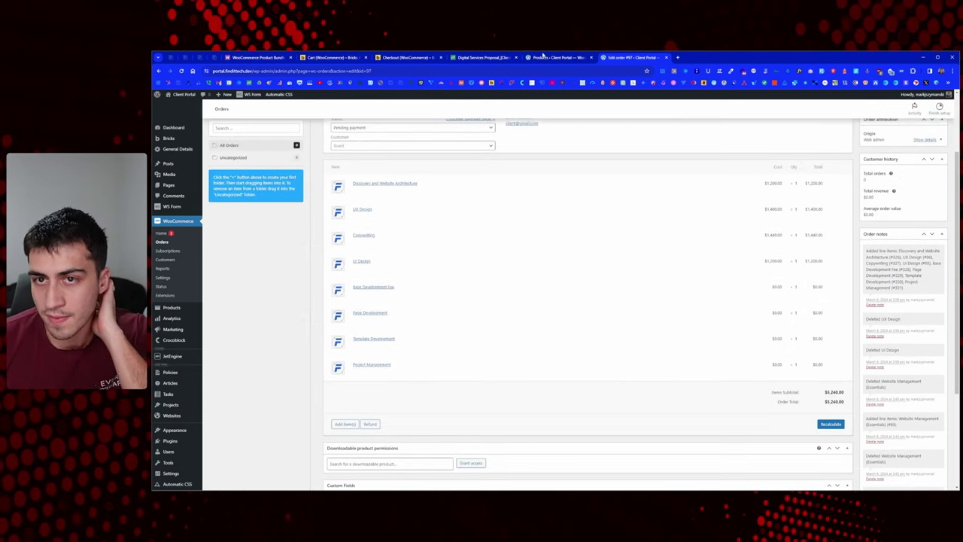
pyautogui.scroll(2, 479, 173)
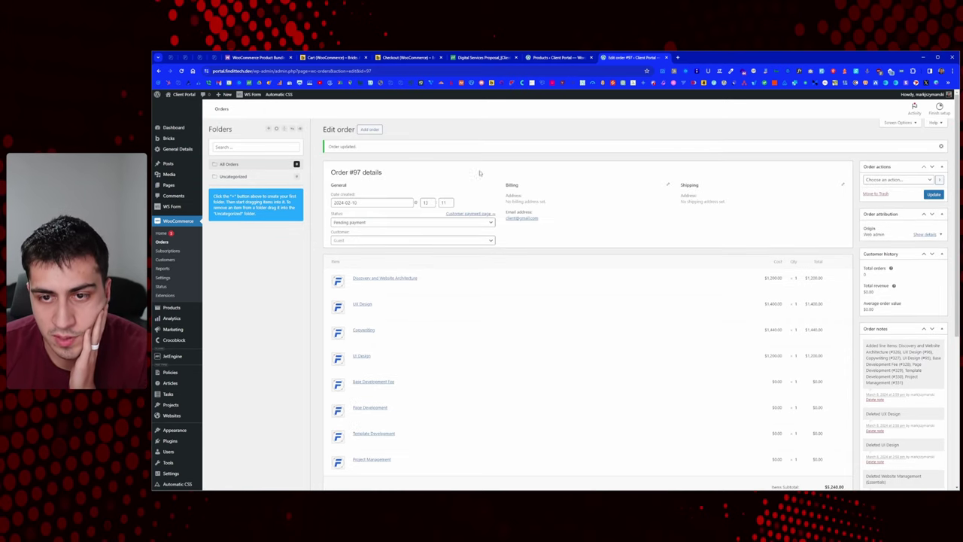
pyautogui.click(468, 214)
pyautogui.scroll(-2, 645, 177)
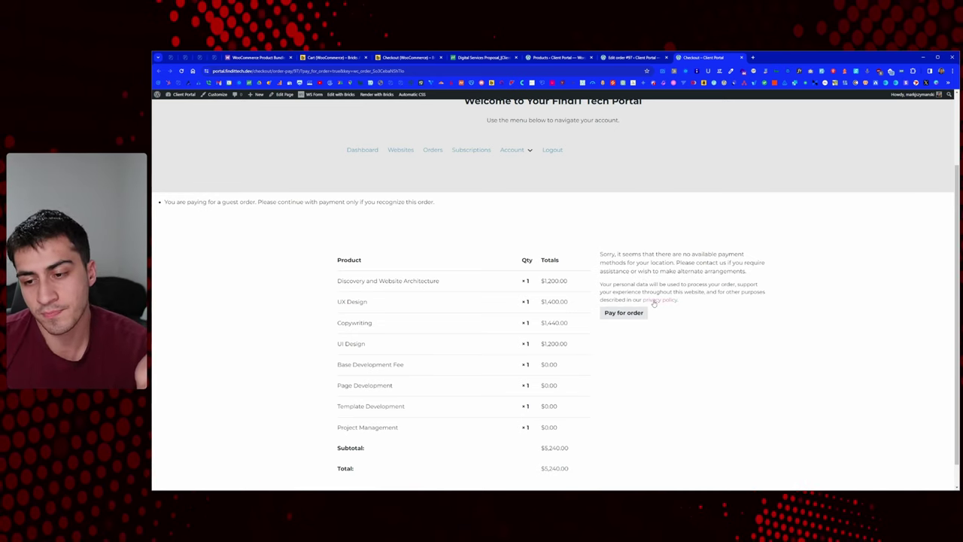
pyautogui.scroll(-2, 579, 318)
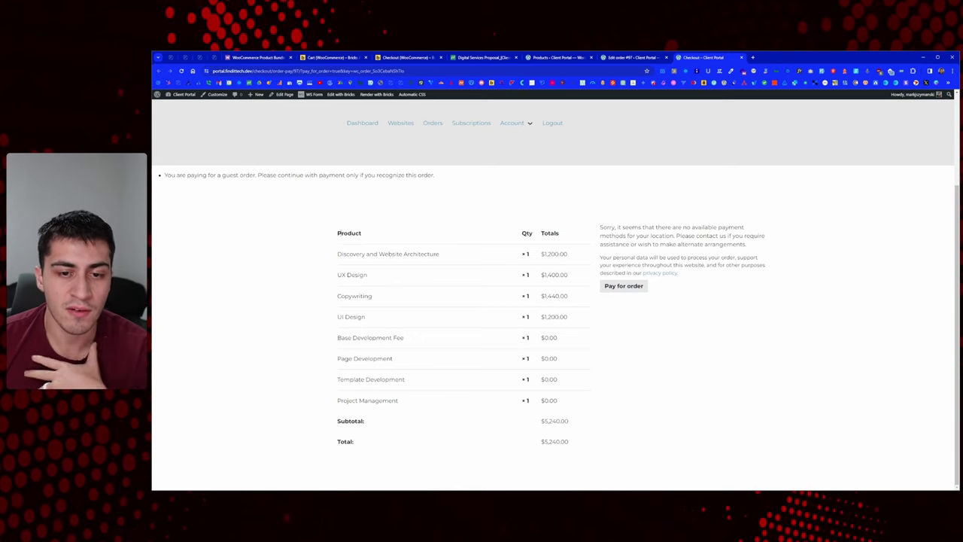
# Revisit the WooCommerce Product Bundles extension page, dismiss the page search, and review its feature list
pyautogui.click(241, 56)
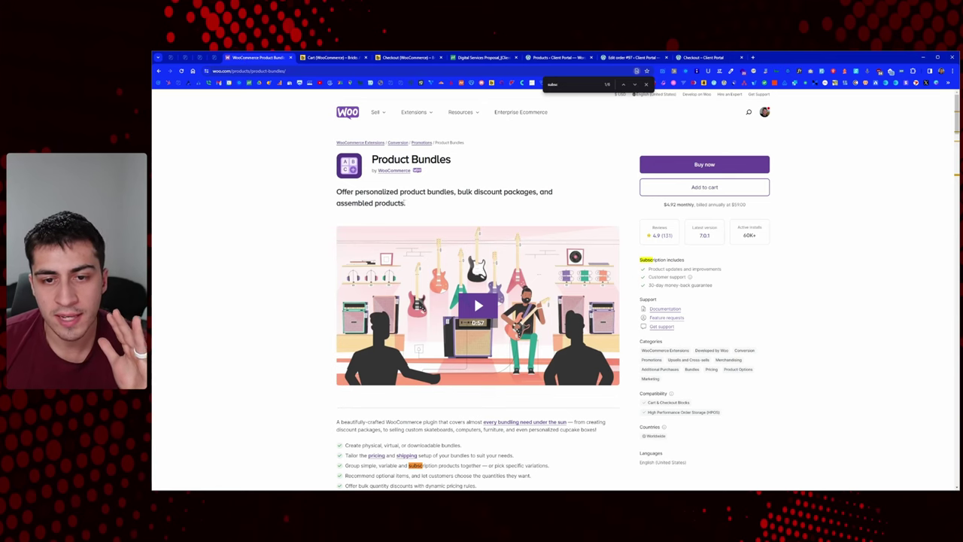
pyautogui.scroll(-1, 318, 207)
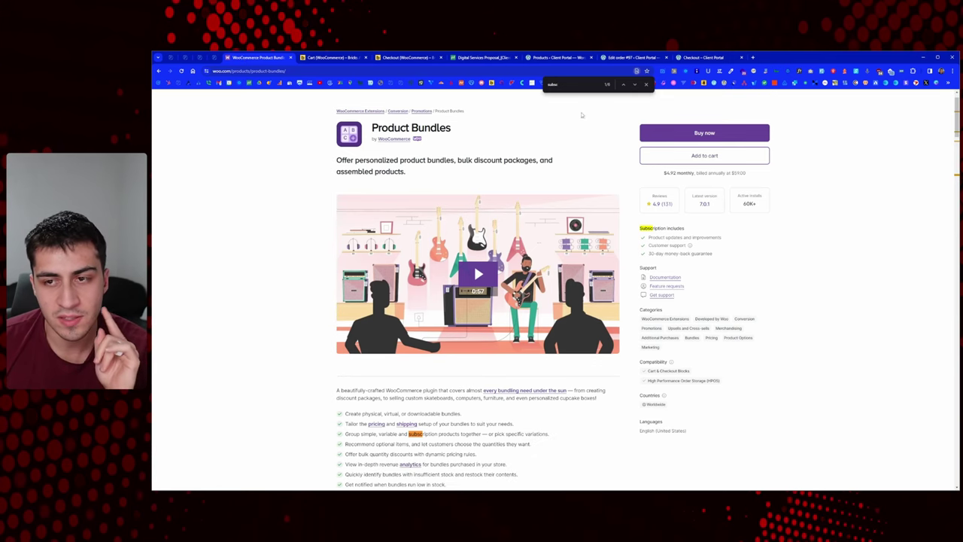
pyautogui.click(646, 84)
pyautogui.scroll(-3, 677, 165)
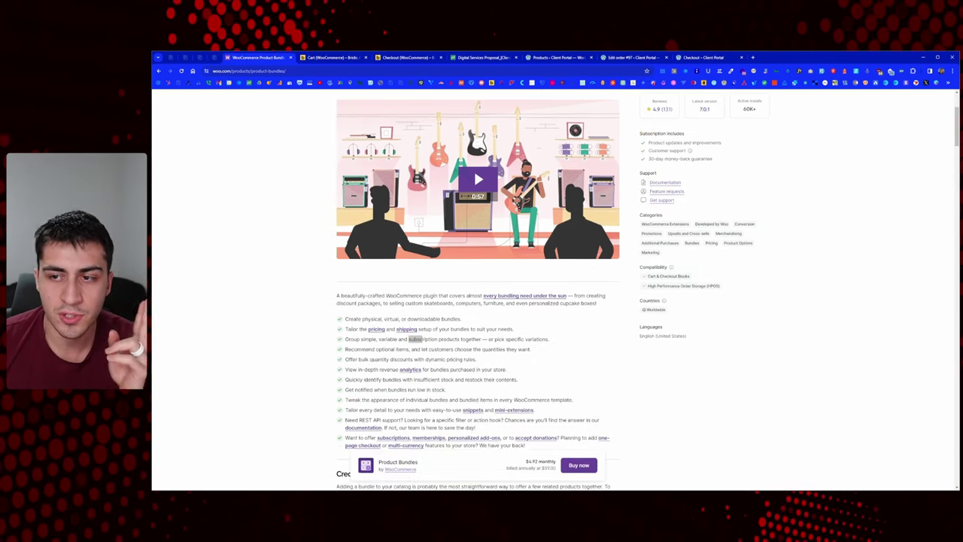
# Return to the order's customer payment page and examine the individual service line items and the order total
pyautogui.click(714, 58)
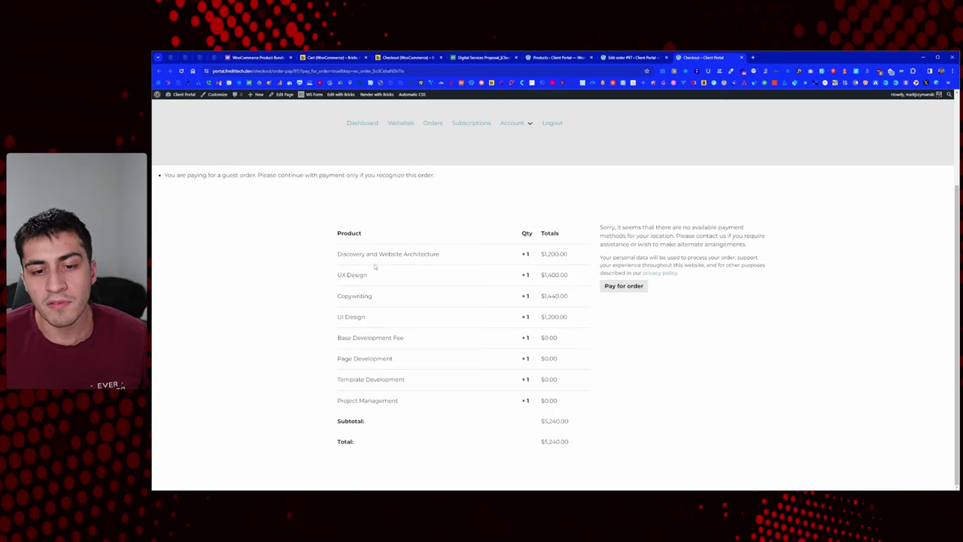
pyautogui.moveTo(336, 227); pyautogui.dragTo(565, 399)
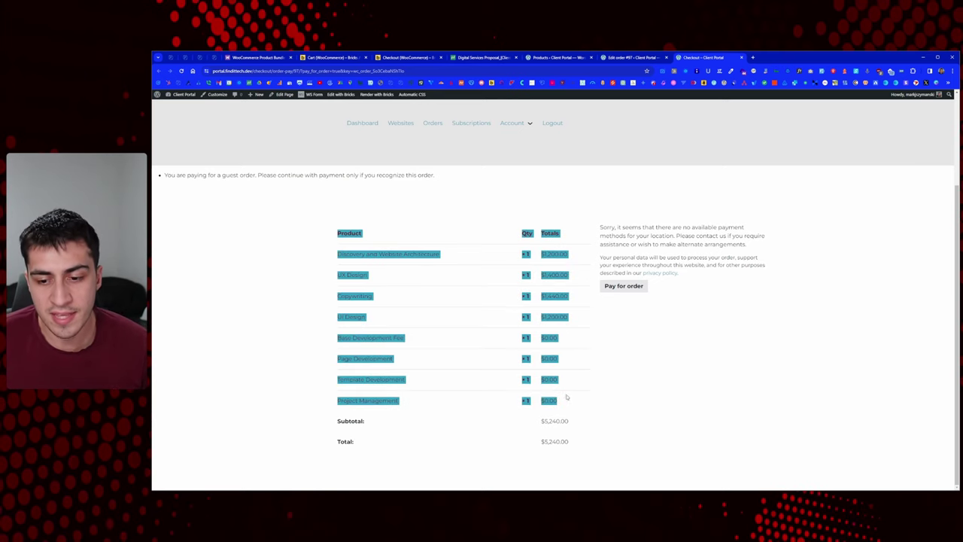
pyautogui.click(565, 399)
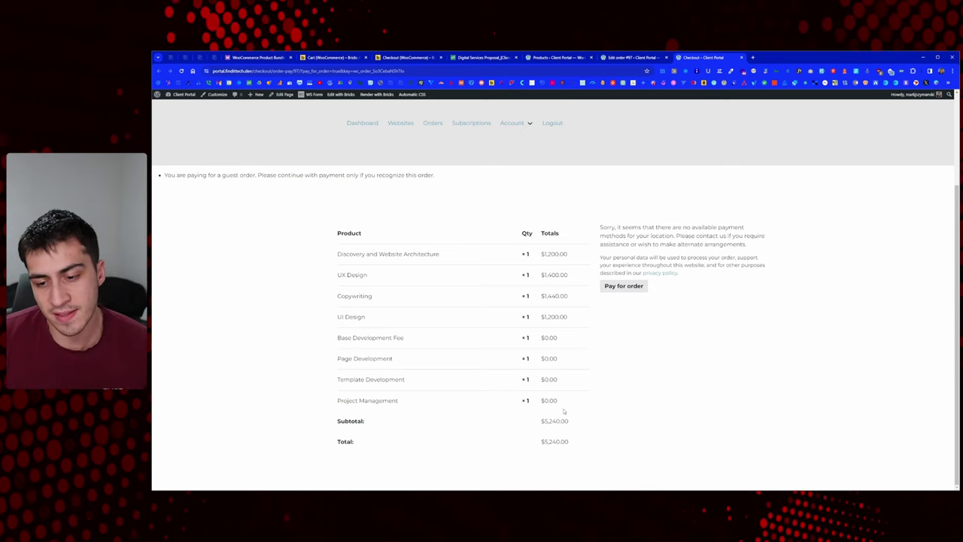
pyautogui.moveTo(570, 445); pyautogui.dragTo(540, 442)
pyautogui.click(546, 443)
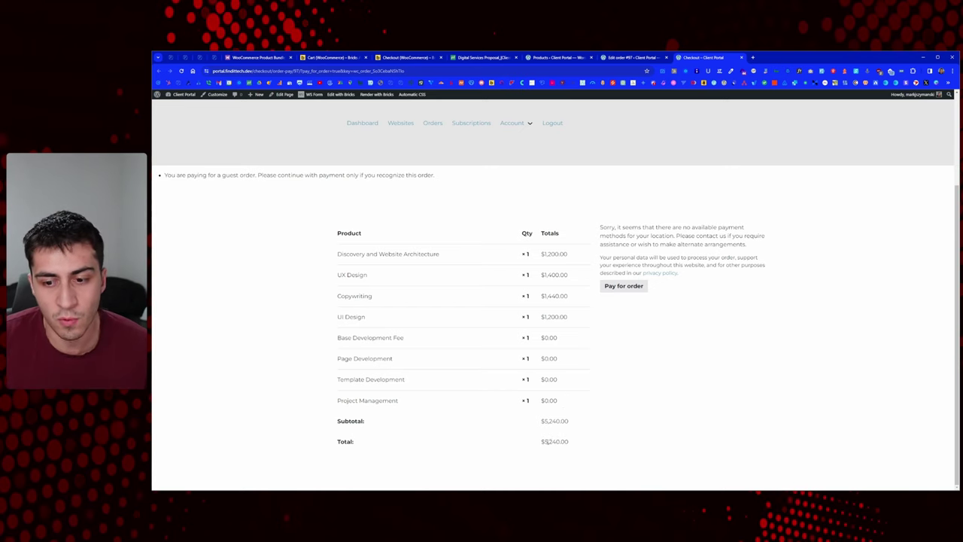